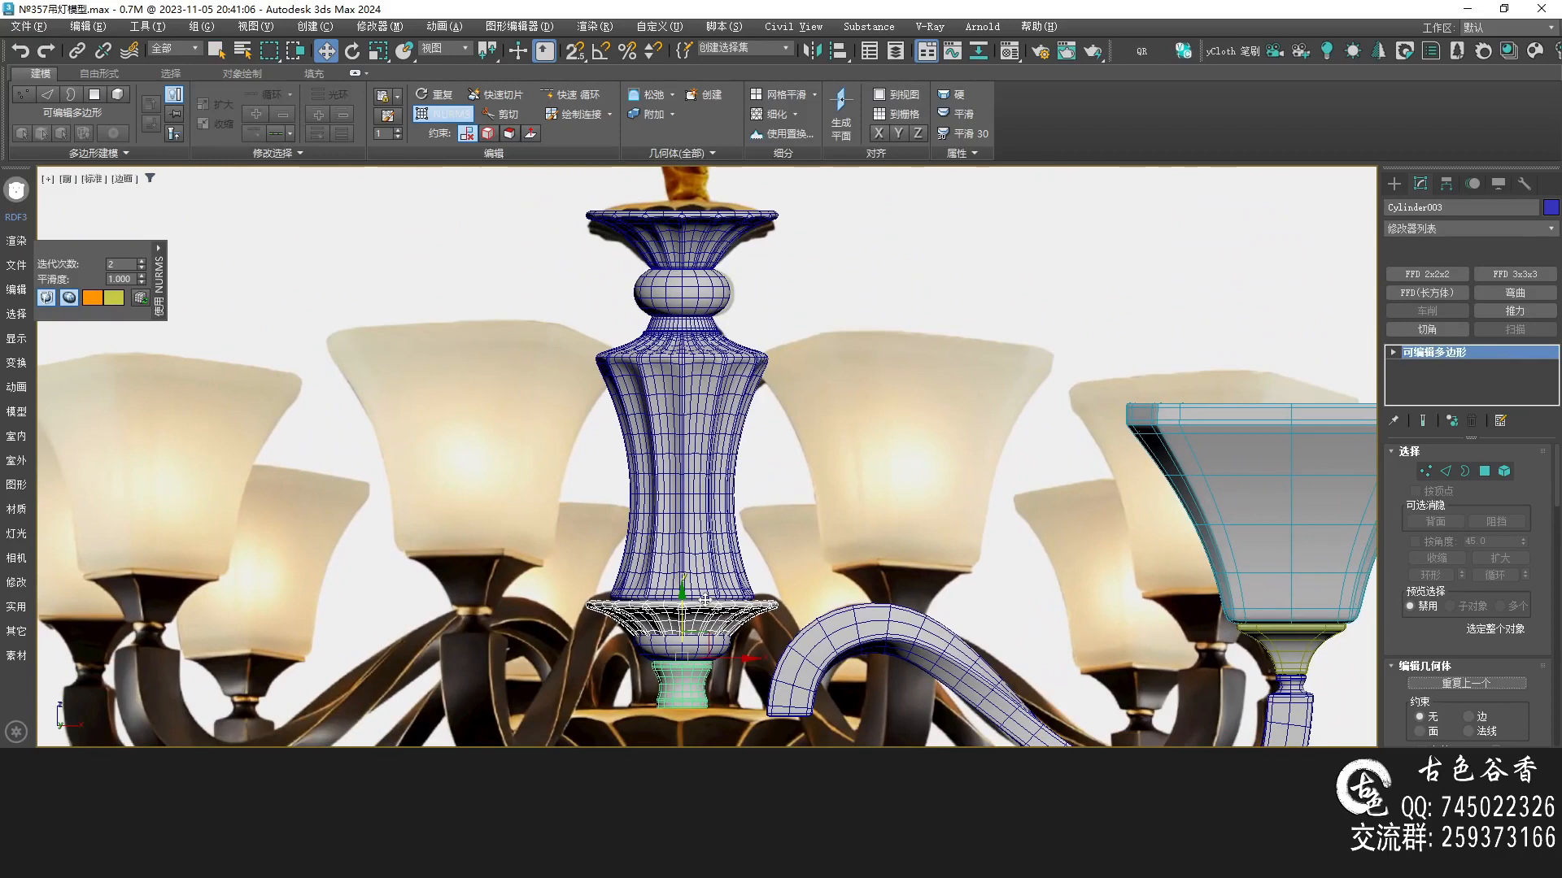
Select the bowl-shaped base piece and move it down below the stem's green neck
{"action": "left_click", "coordinate": [788, 506]}
{"action": "scroll", "coordinate": [722, 224], "scroll_direction": "up", "scroll_amount": 4}
{"action": "mouse_move", "coordinate": [706, 698]}
{"action": "middle_mouse_down"}
{"action": "mouse_move", "coordinate": [722, 224]}
{"action": "mouse_move", "coordinate": [719, 574]}
{"action": "mouse_move", "coordinate": [712, 452]}
{"action": "middle_mouse_up"}
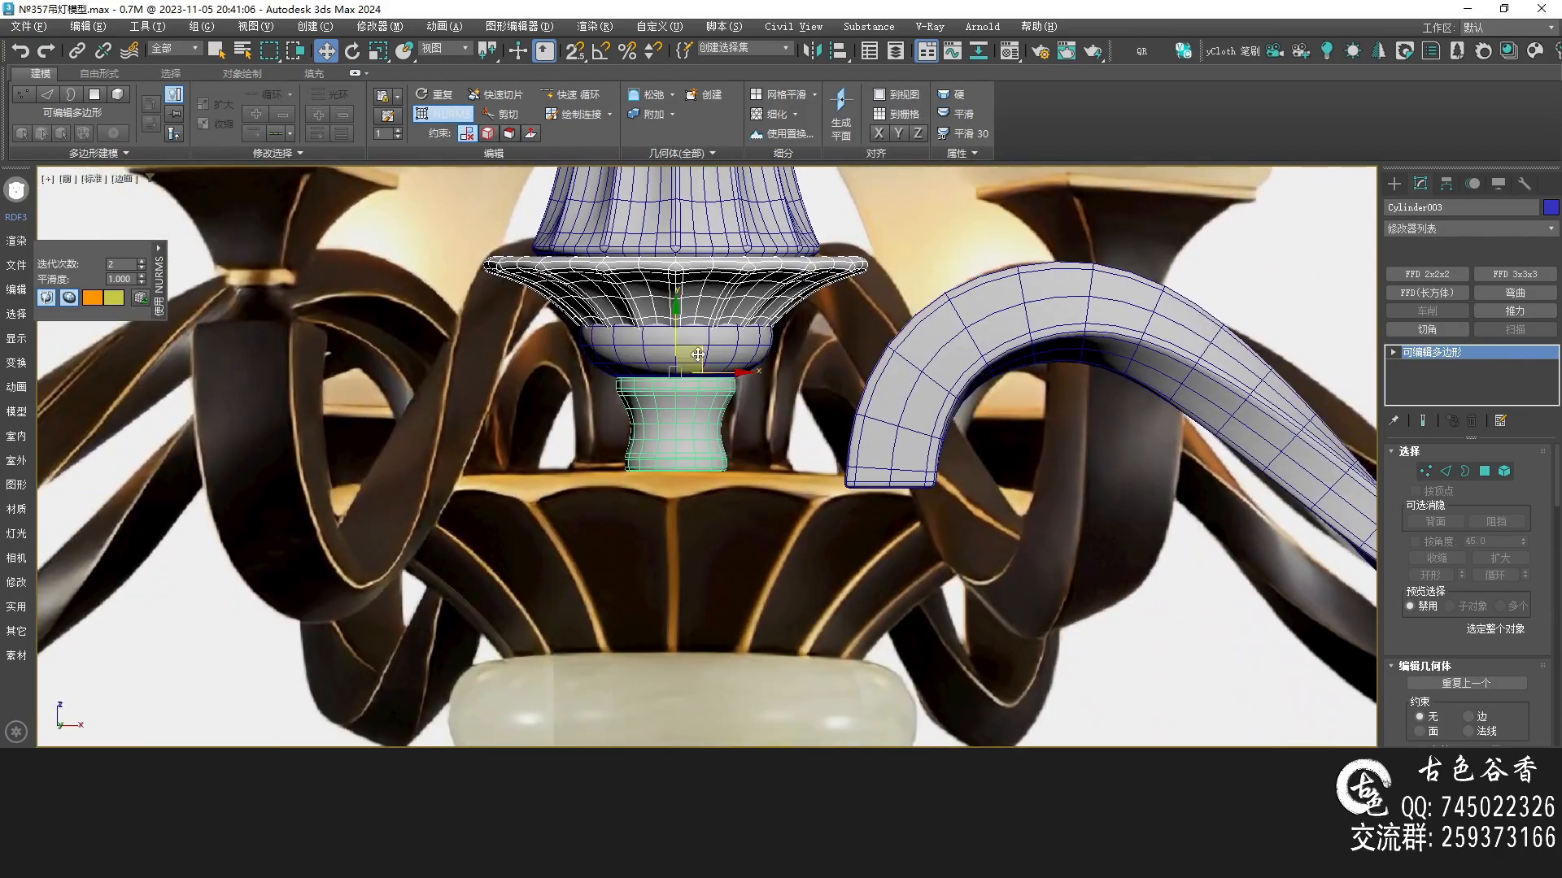
{"action": "left_click_drag", "start_coordinate": [683, 316], "coordinate": [735, 595]}
Select all of the bowl's vertices and scale them up to enlarge the bowl
{"action": "key", "text": "1"}
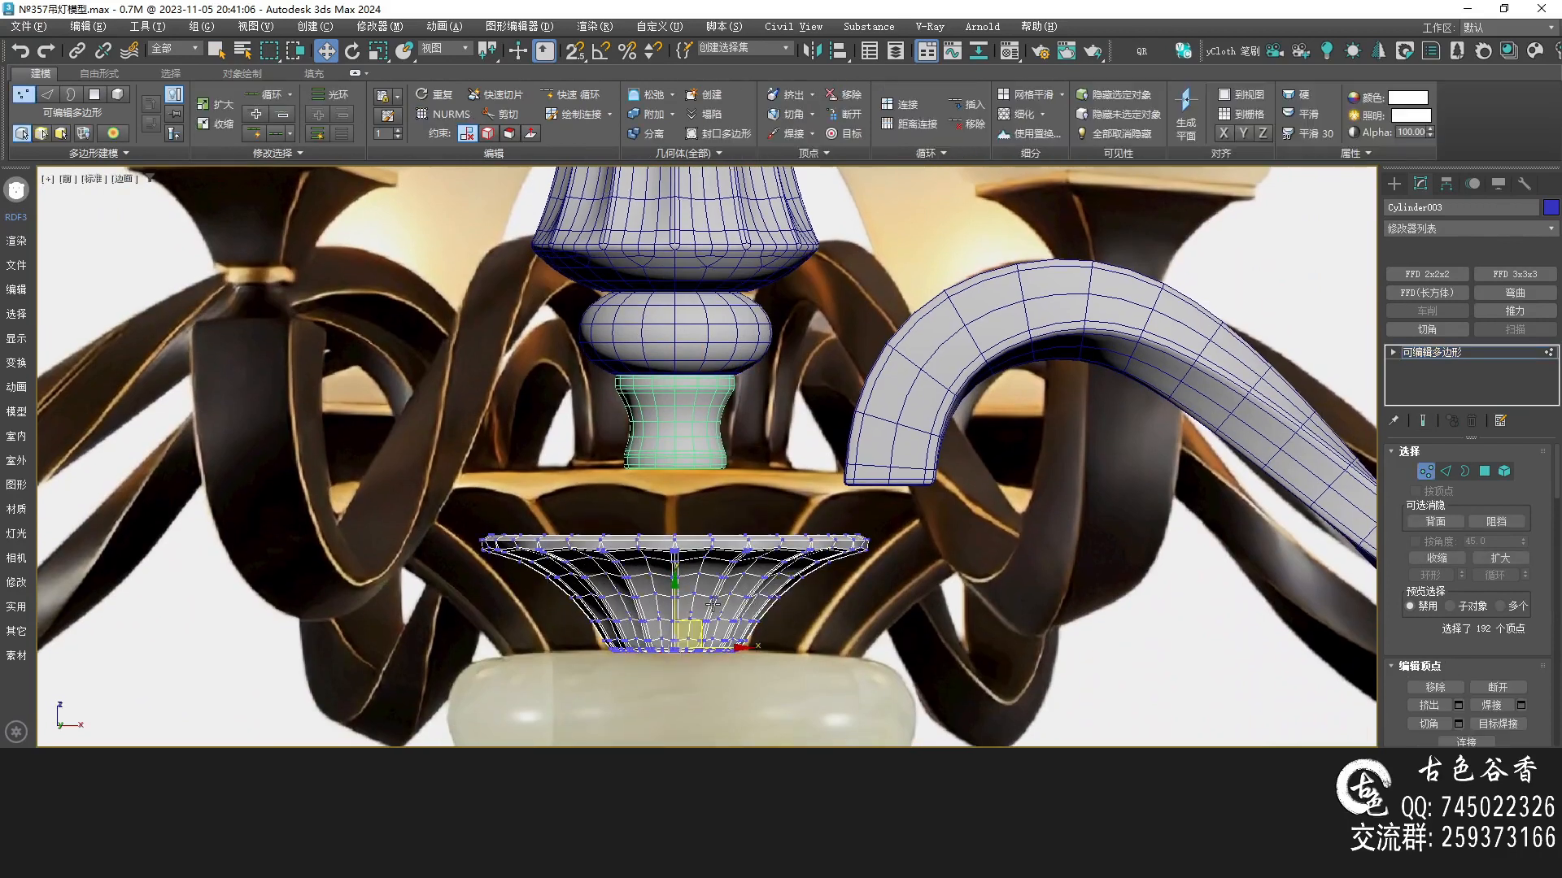
{"action": "key", "text": "ctrl+a"}
{"action": "key", "text": "r"}
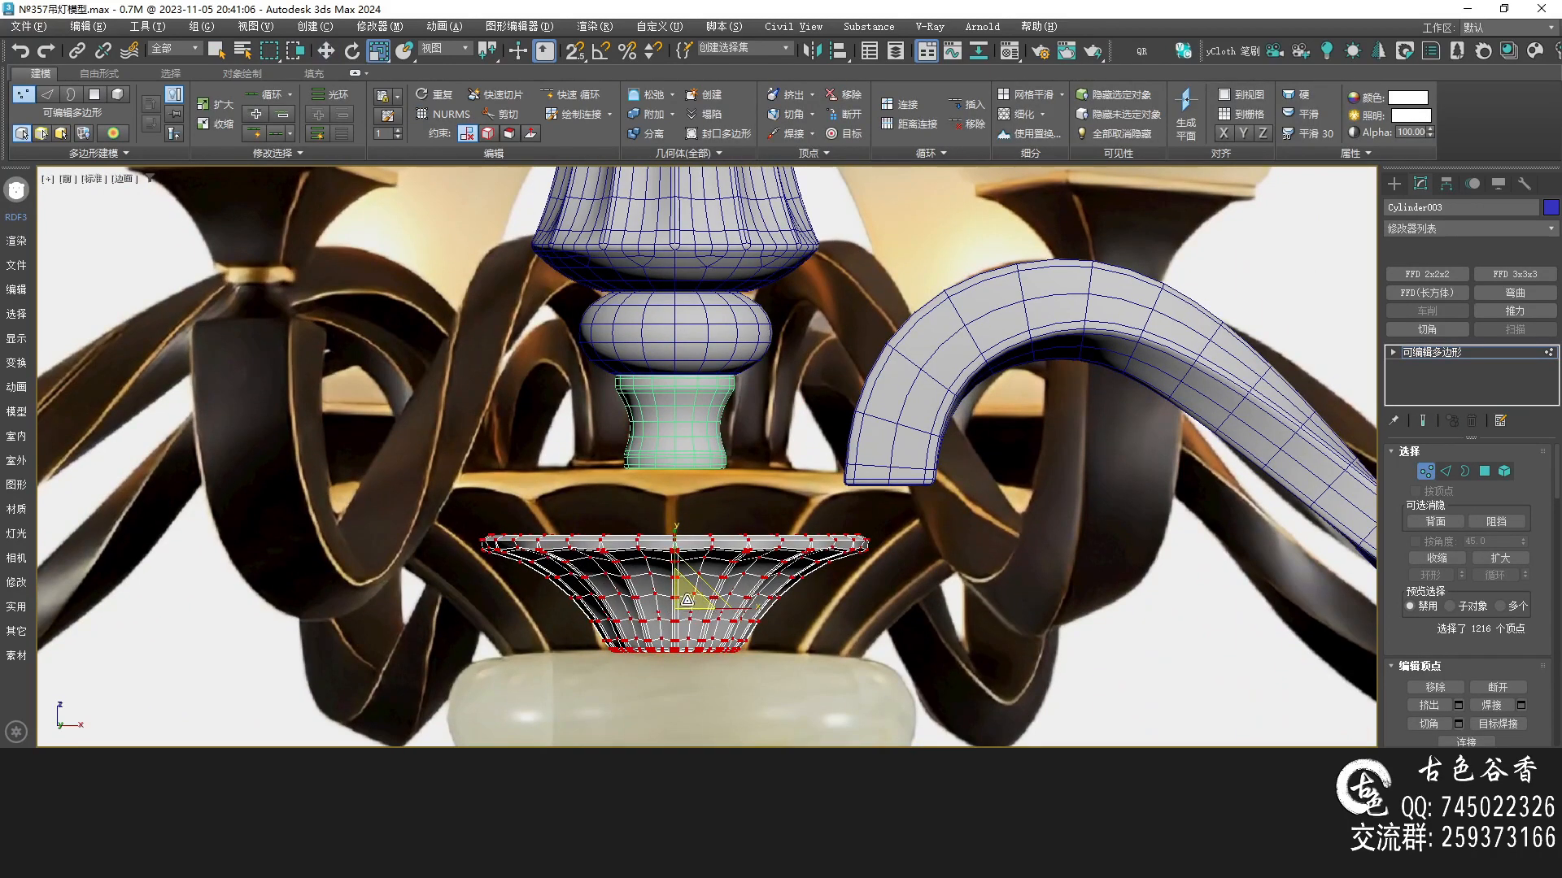
{"action": "left_click_drag", "start_coordinate": [687, 596], "coordinate": [696, 533]}
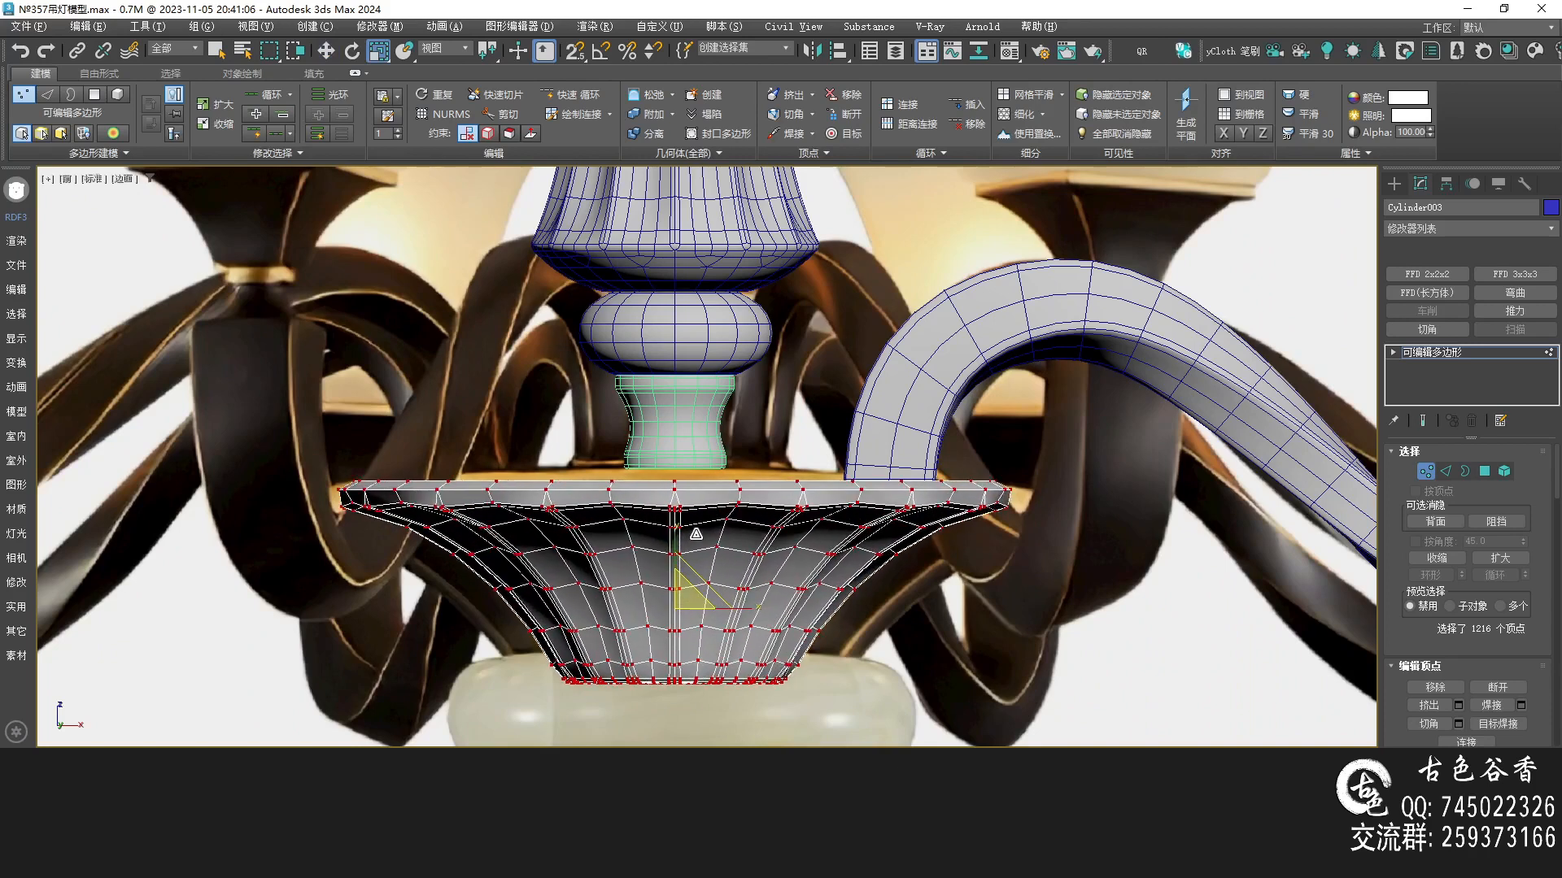
{"action": "left_click_drag", "start_coordinate": [696, 534], "coordinate": [696, 533]}
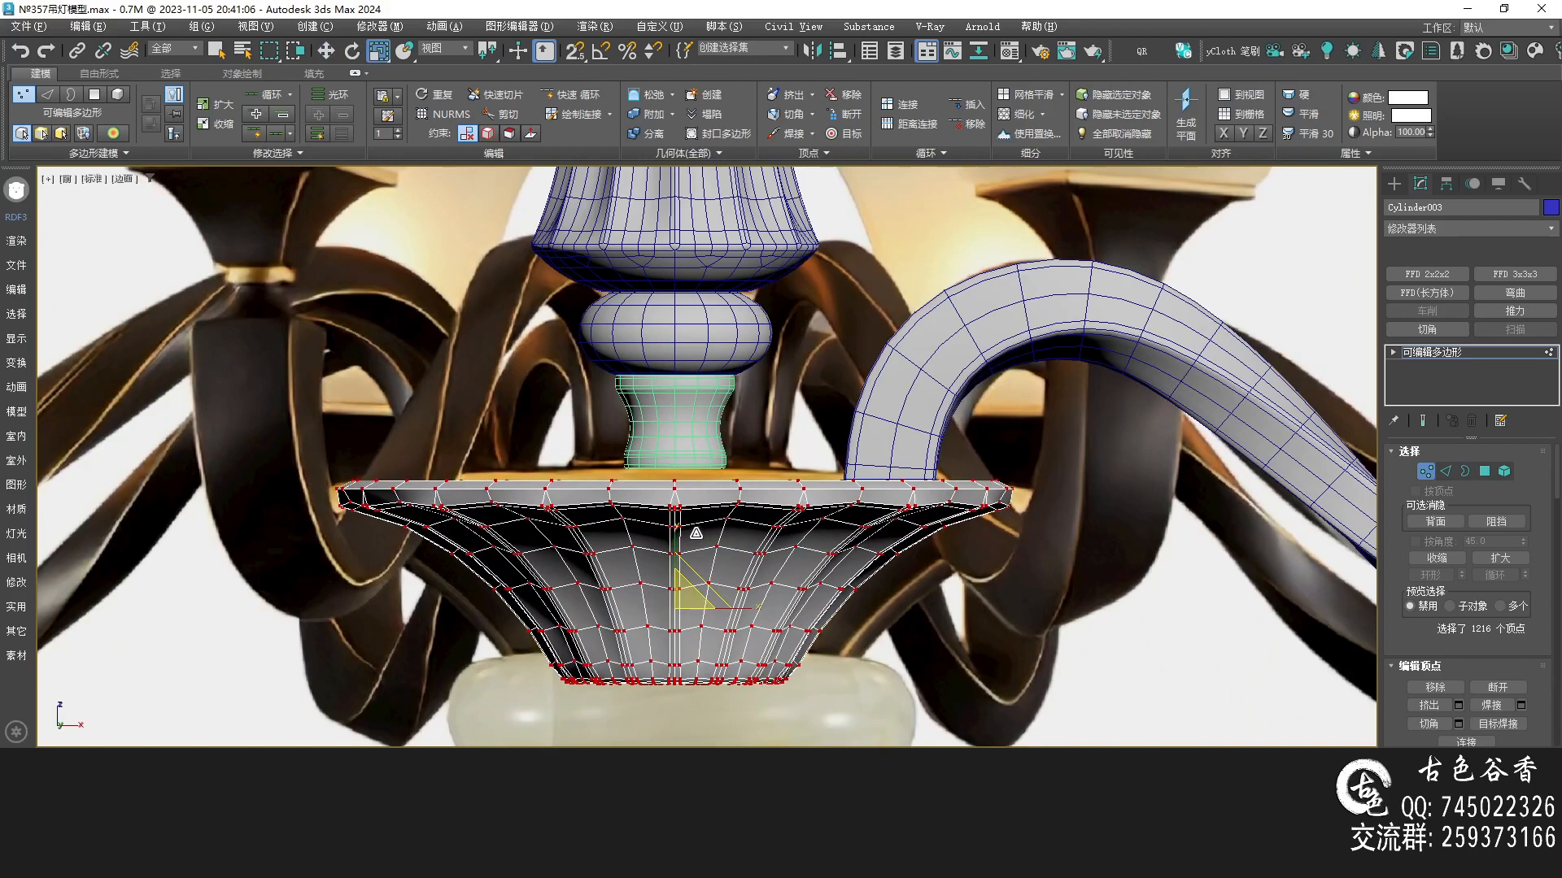
Return to object level and nudge the bowl into position beneath the stem
{"action": "left_click", "coordinate": [1477, 351]}
{"action": "key", "text": "w"}
{"action": "mouse_move", "coordinate": [676, 598]}
{"action": "left_mouse_down"}
{"action": "mouse_move", "coordinate": [676, 576]}
{"action": "mouse_move", "coordinate": [693, 606]}
{"action": "mouse_move", "coordinate": [697, 583]}
{"action": "left_mouse_up"}
{"action": "scroll", "coordinate": [871, 617], "scroll_direction": "down", "scroll_amount": 3}
{"action": "key", "text": "q"}
{"action": "middle_click_drag", "start_coordinate": [872, 602], "coordinate": [874, 558]}
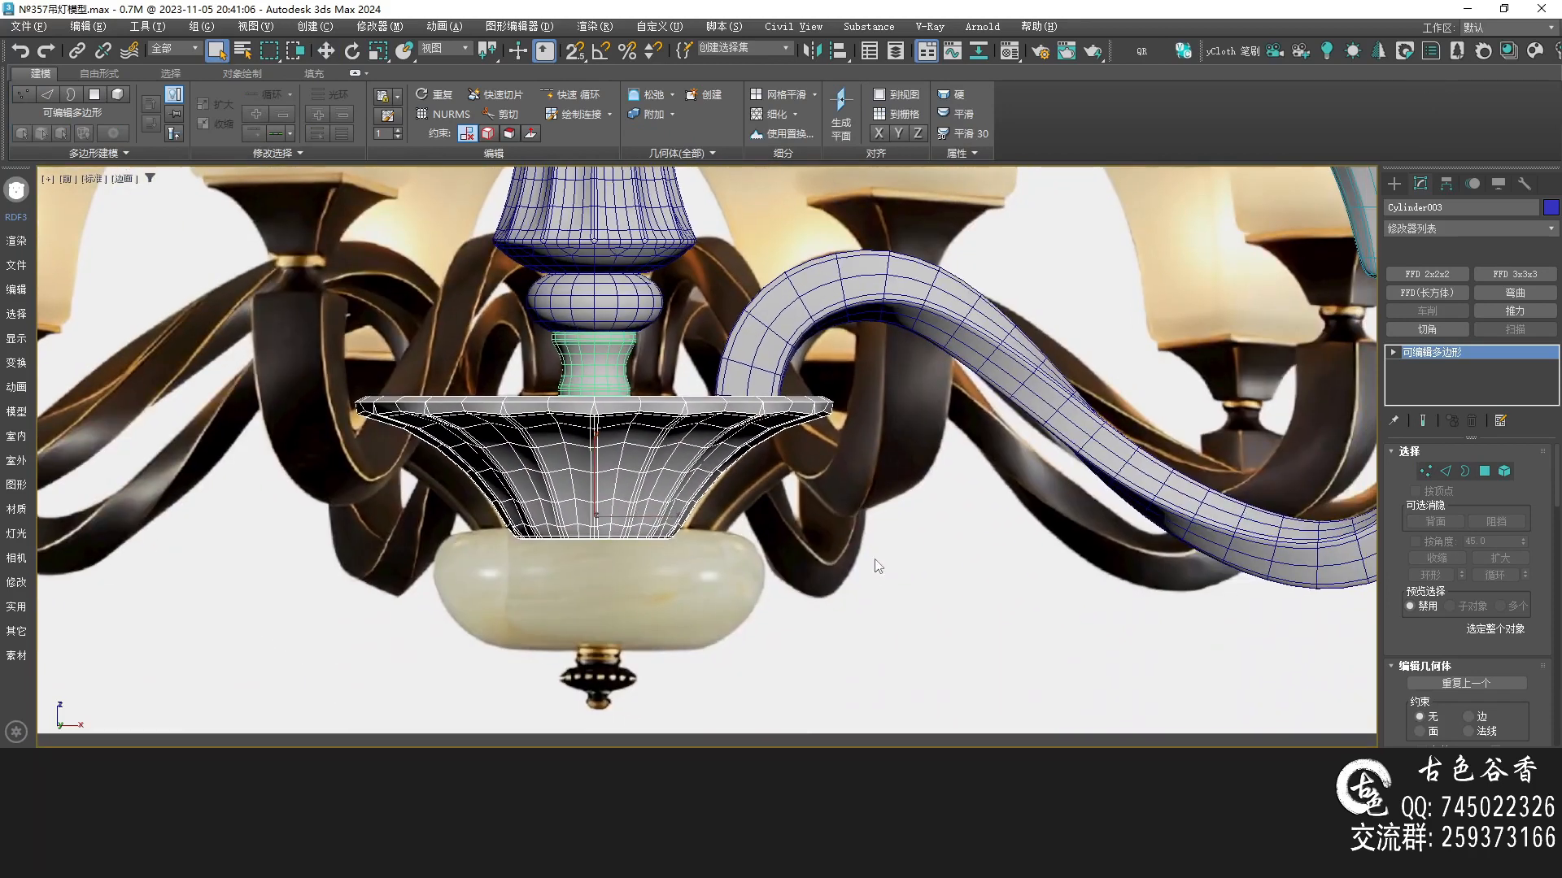
{"action": "scroll", "coordinate": [626, 500], "scroll_direction": "up", "scroll_amount": 2}
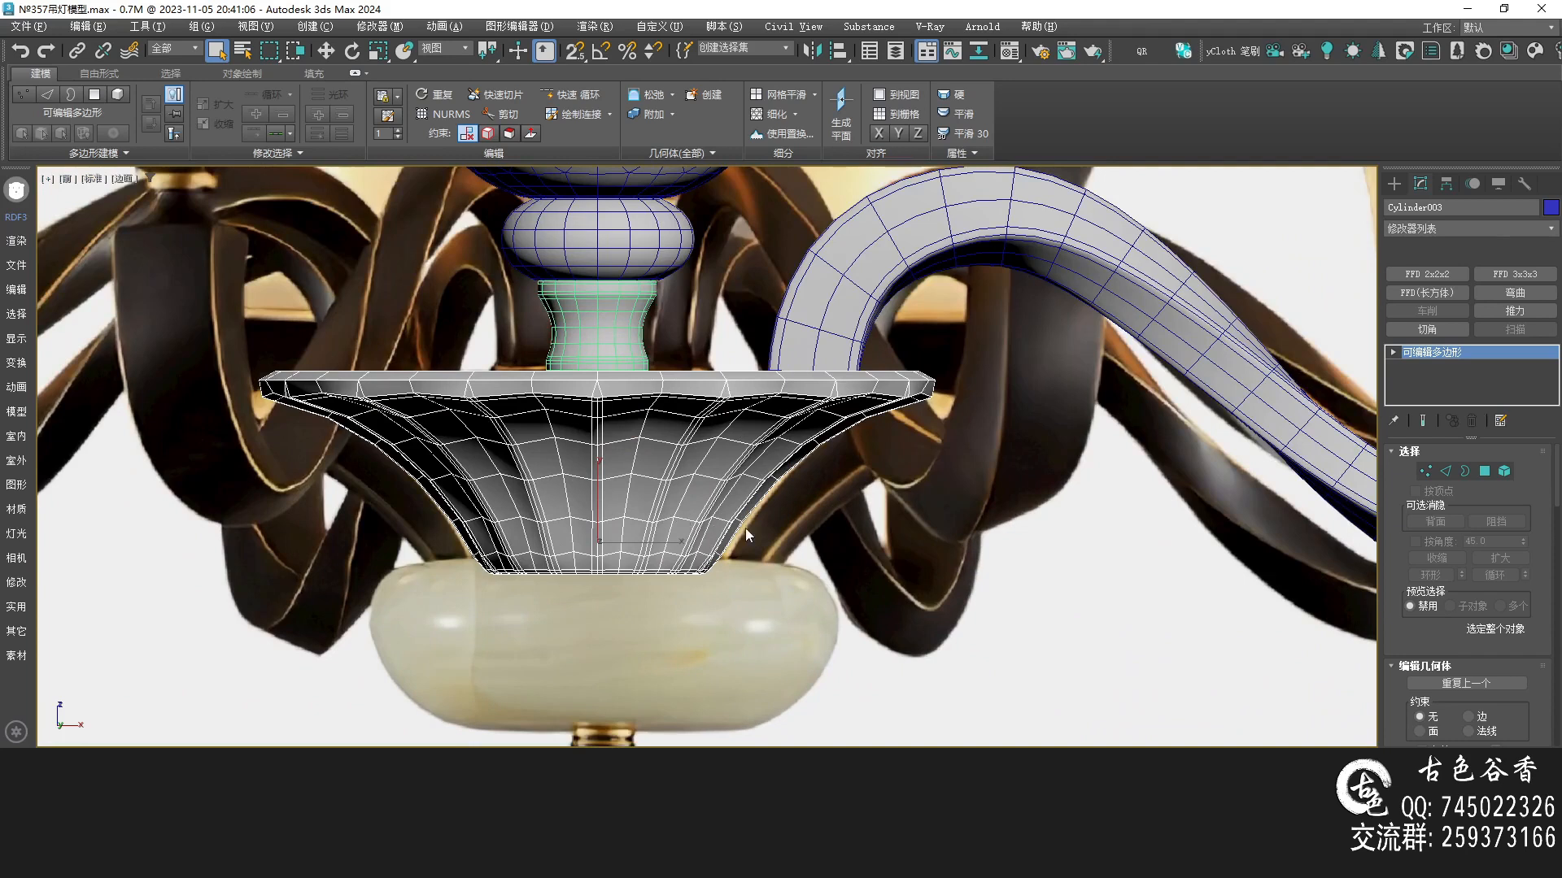
In top wireframe view, select the bowl's vertices and scale them slightly to adjust its diameter
{"action": "key", "text": "t"}
{"action": "key", "text": "F3"}
{"action": "key", "text": "1"}
{"action": "scroll", "coordinate": [714, 503], "scroll_direction": "down", "scroll_amount": 8}
{"action": "scroll", "coordinate": [651, 472], "scroll_direction": "up", "scroll_amount": 6}
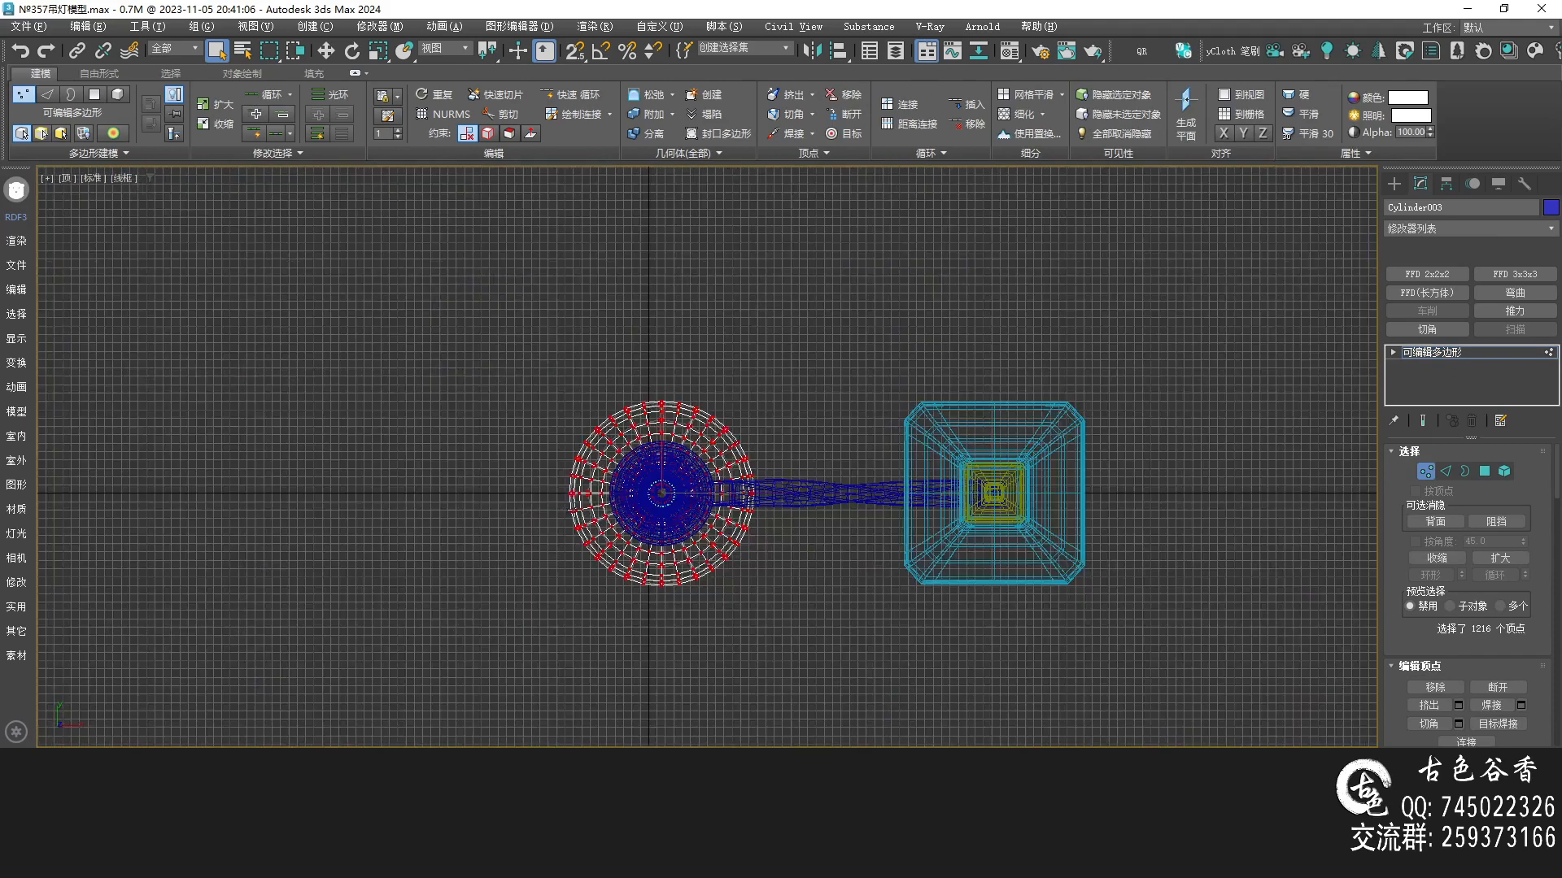
{"action": "key", "text": "r"}
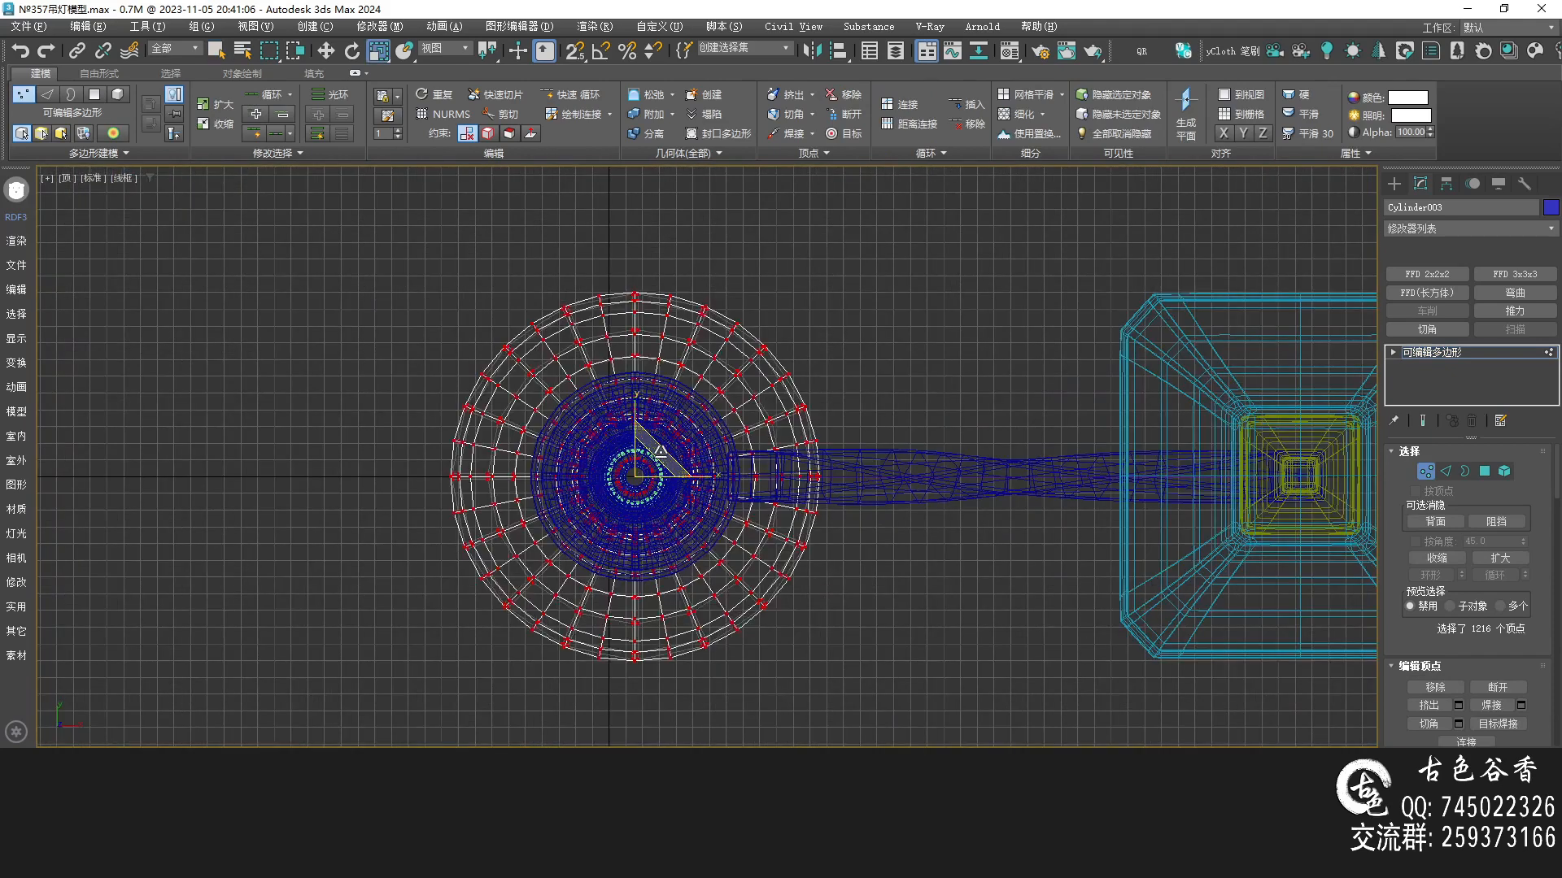
{"action": "left_click_drag", "start_coordinate": [661, 450], "coordinate": [663, 438]}
Reposition the bowl object so it is centred under the neck
{"action": "key", "text": "alt+w"}
{"action": "middle_click", "coordinate": [1127, 359]}
{"action": "key", "text": "alt+w"}
{"action": "middle_click_drag", "start_coordinate": [830, 479], "coordinate": [885, 392]}
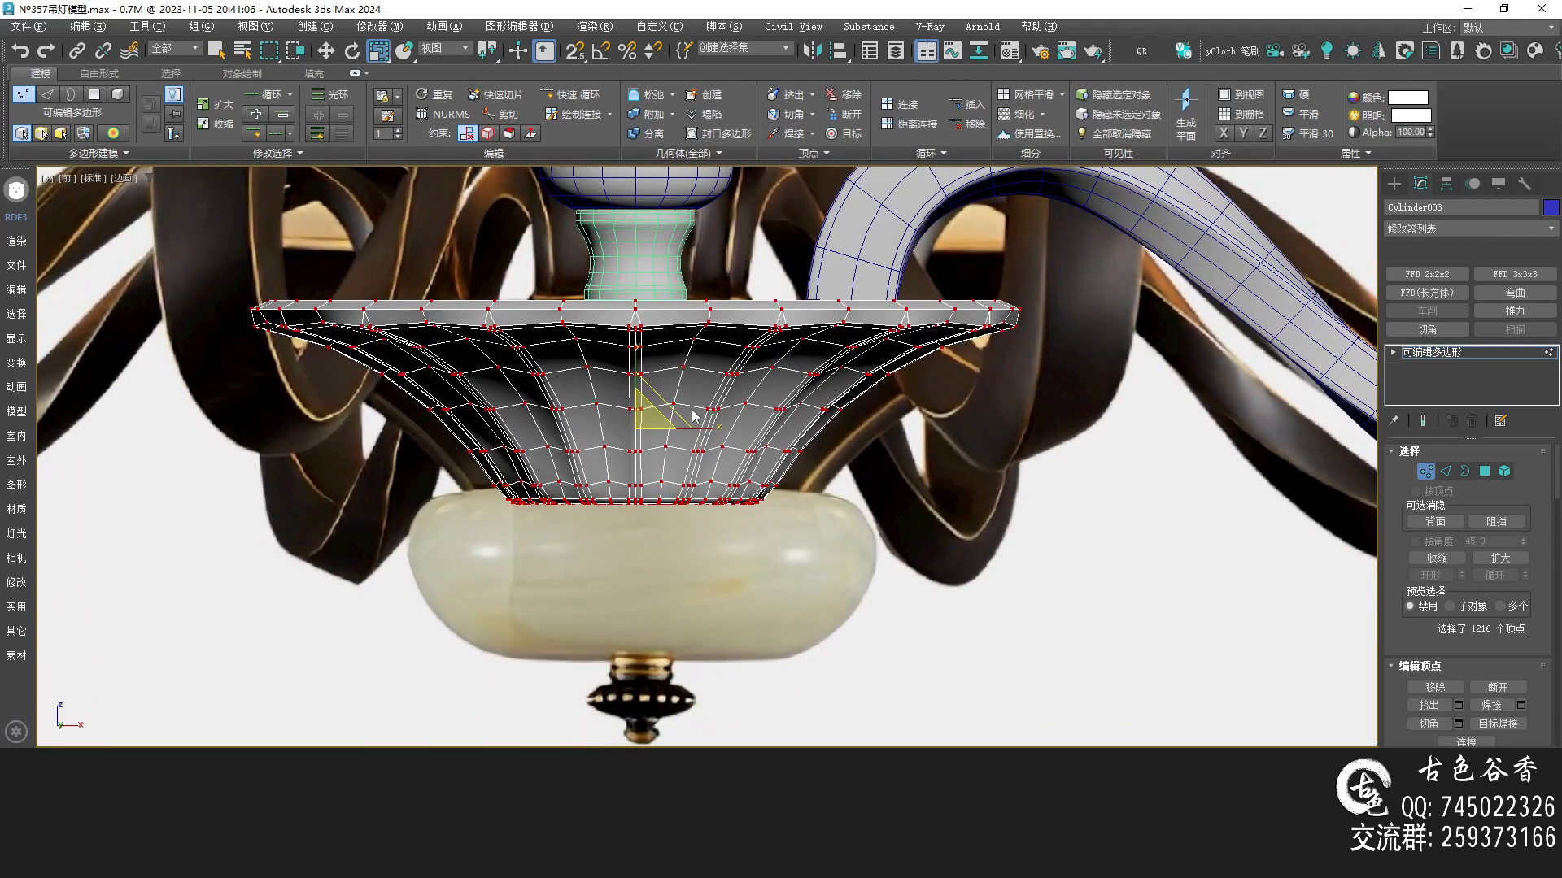
{"action": "left_click", "coordinate": [1406, 360]}
{"action": "key", "text": "w"}
{"action": "mouse_move", "coordinate": [631, 419]}
{"action": "left_mouse_down"}
{"action": "mouse_move", "coordinate": [633, 460]}
{"action": "mouse_move", "coordinate": [645, 423]}
{"action": "left_mouse_up"}
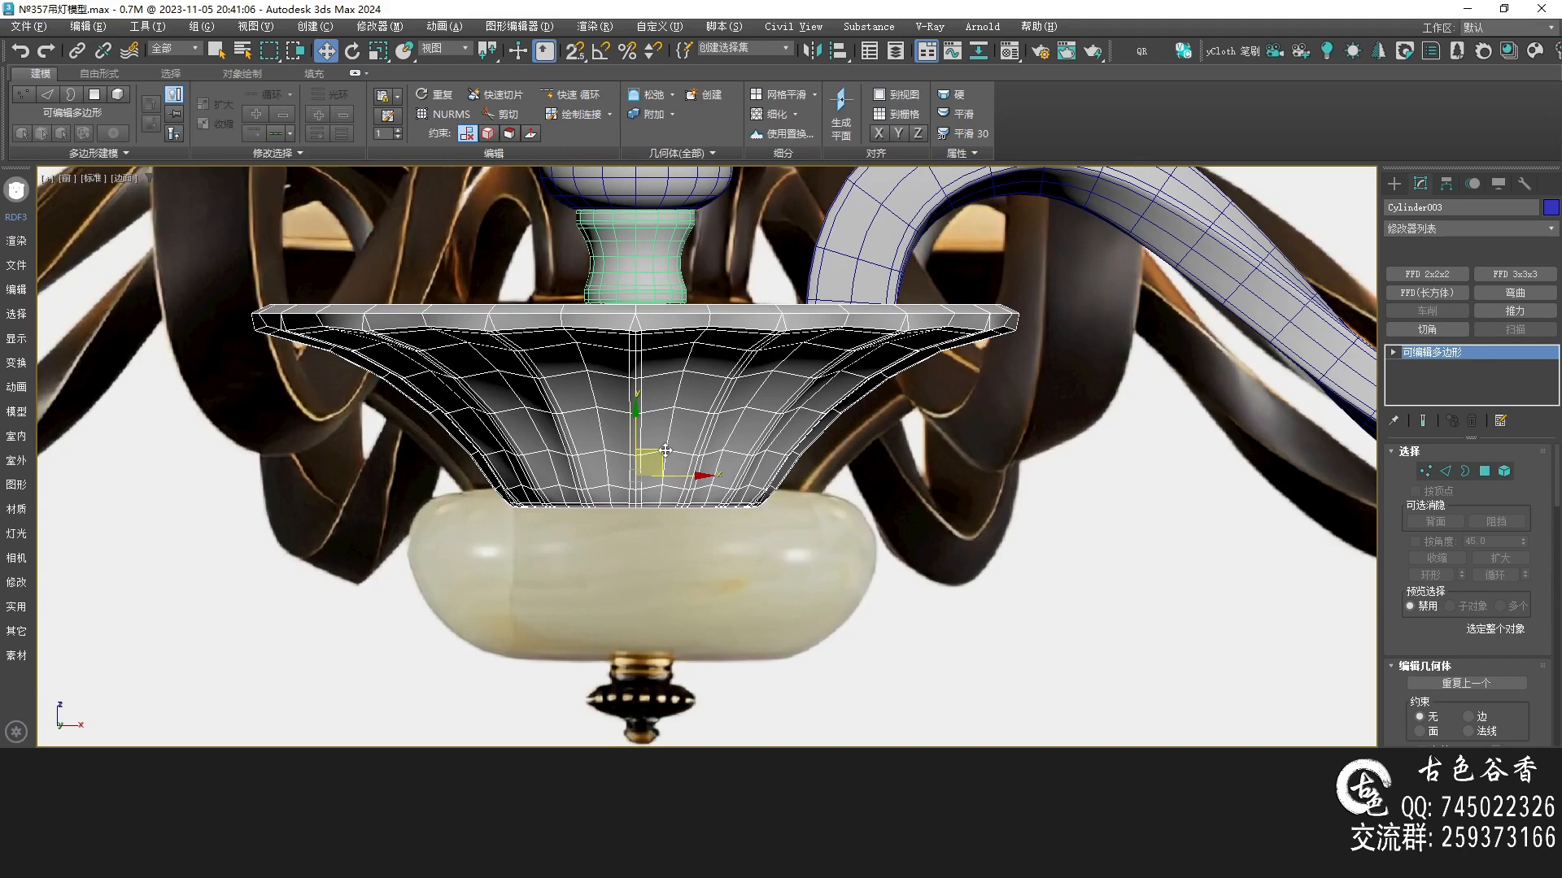
{"action": "middle_click_drag", "start_coordinate": [718, 464], "coordinate": [679, 455]}
Add an FFD 2x2x2 modifier to the bowl and scale its lower control points outward
{"action": "key", "text": "1"}
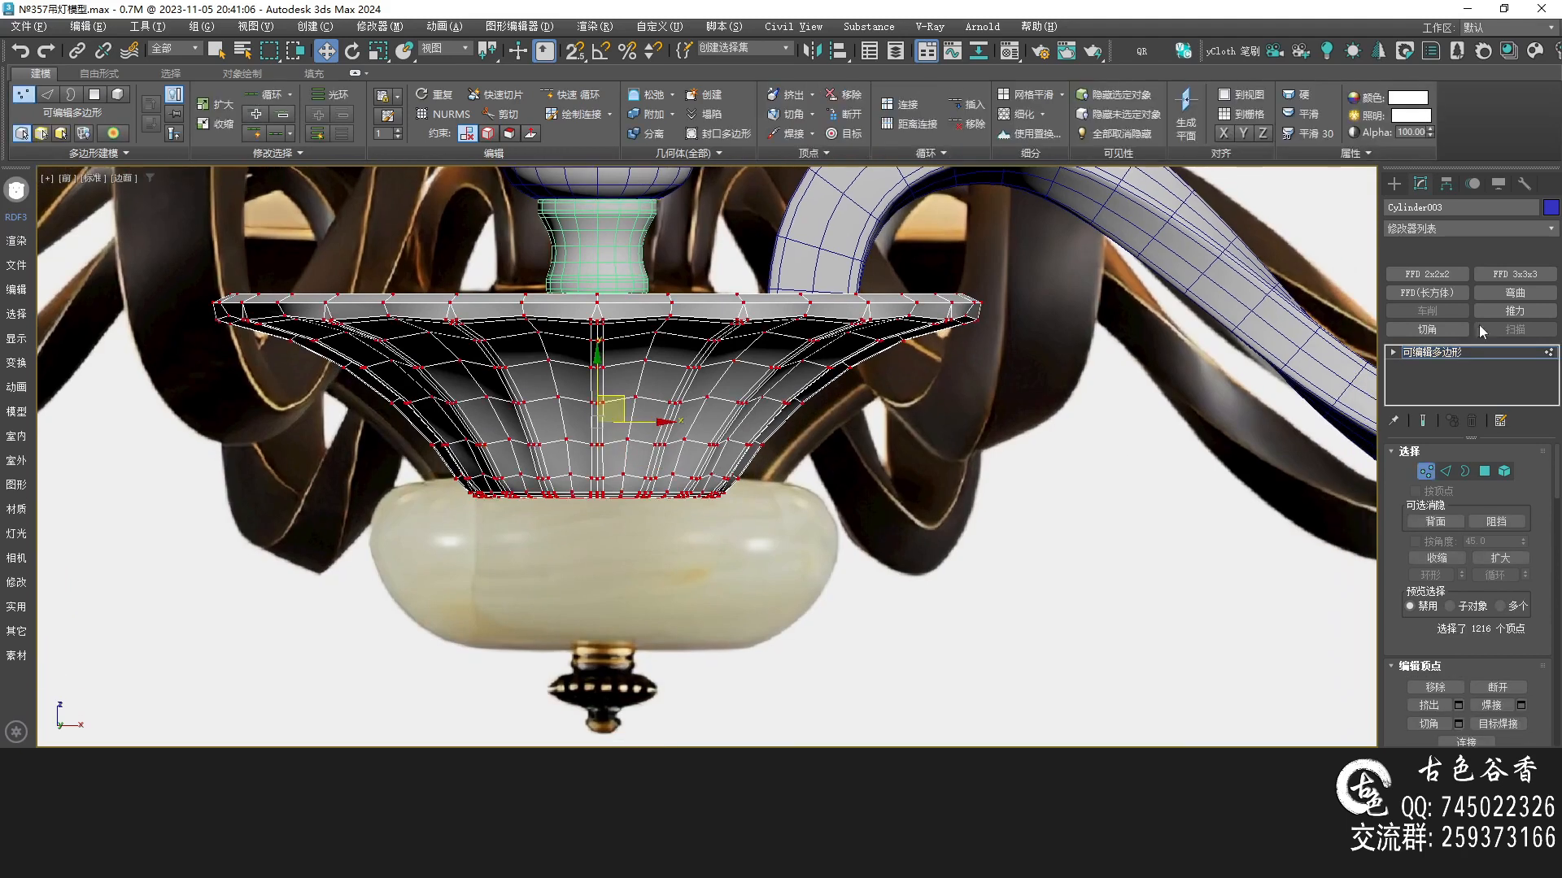
{"action": "left_click", "coordinate": [1427, 274]}
{"action": "left_click", "coordinate": [1411, 353]}
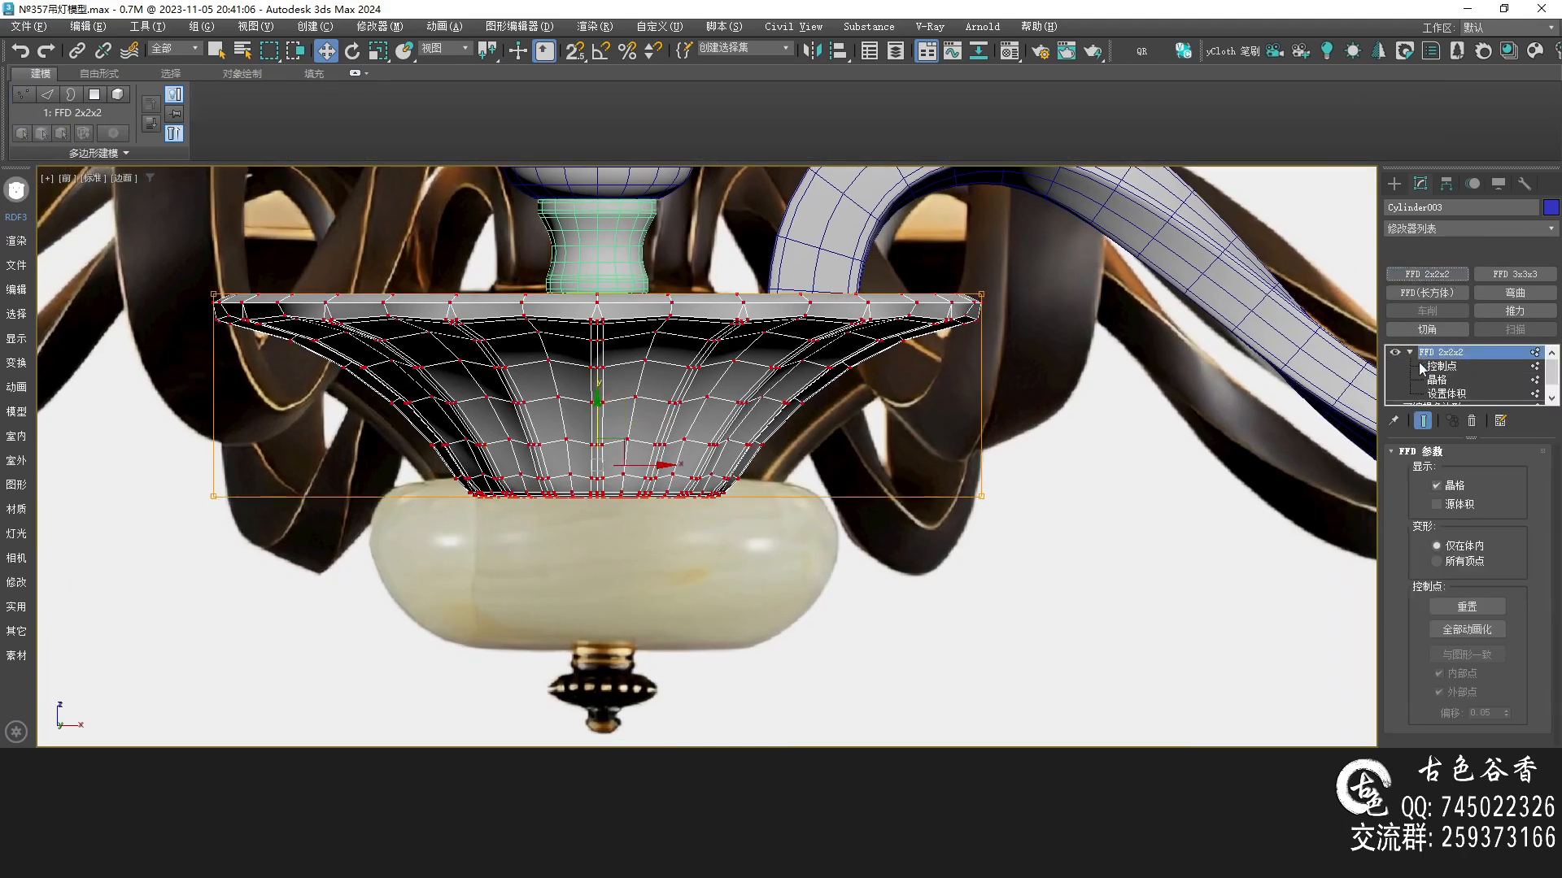
{"action": "left_click", "coordinate": [1430, 368]}
{"action": "left_click_drag", "start_coordinate": [16, 462], "coordinate": [15, 459]}
{"action": "middle_click_drag", "start_coordinate": [680, 555], "coordinate": [691, 555]}
{"action": "key", "text": "r"}
{"action": "left_click_drag", "start_coordinate": [623, 488], "coordinate": [631, 460]}
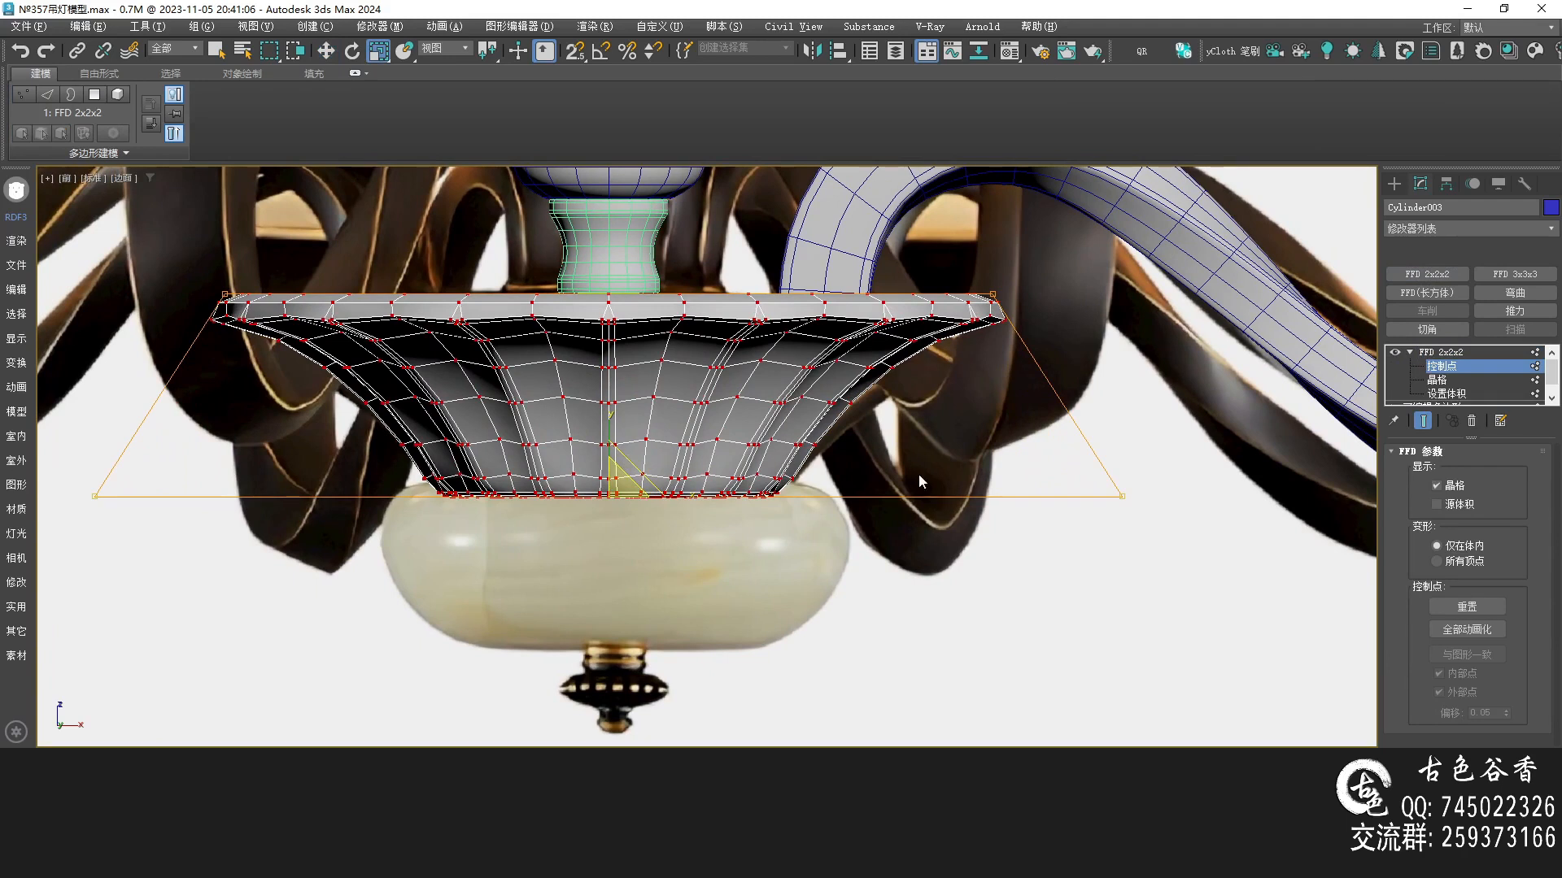
{"action": "middle_click_drag", "start_coordinate": [915, 482], "coordinate": [846, 479]}
Orbit around the bowl to inspect its shape and underside
{"action": "scroll", "coordinate": [841, 527], "scroll_direction": "down", "scroll_amount": 3}
{"action": "key", "text": "alt+w"}
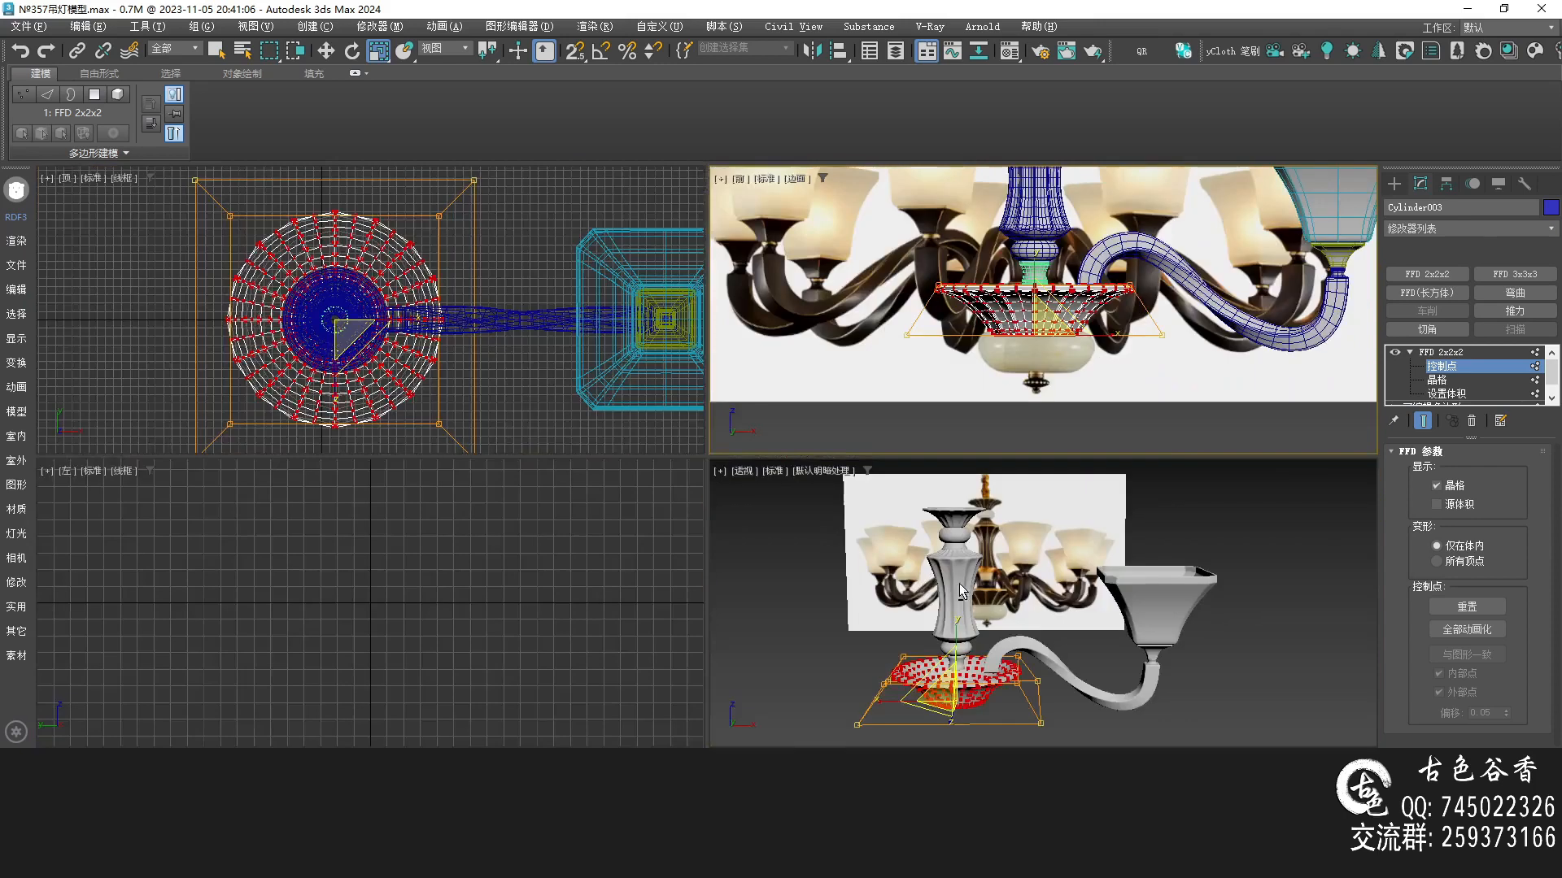
{"action": "middle_click", "coordinate": [877, 562]}
{"action": "key", "text": "alt+w"}
{"action": "middle_click_drag", "start_coordinate": [611, 517], "coordinate": [643, 435], "text": "alt"}
{"action": "scroll", "coordinate": [588, 579], "scroll_direction": "up", "scroll_amount": 4}
{"action": "middle_click_drag", "start_coordinate": [588, 579], "coordinate": [460, 520], "text": "alt"}
{"action": "middle_click_drag", "start_coordinate": [460, 520], "coordinate": [511, 316]}
{"action": "middle_click_drag", "start_coordinate": [511, 316], "coordinate": [549, 537], "text": "alt"}
{"action": "key", "text": "F4"}
{"action": "middle_click_drag", "start_coordinate": [675, 535], "coordinate": [628, 342], "text": "alt"}
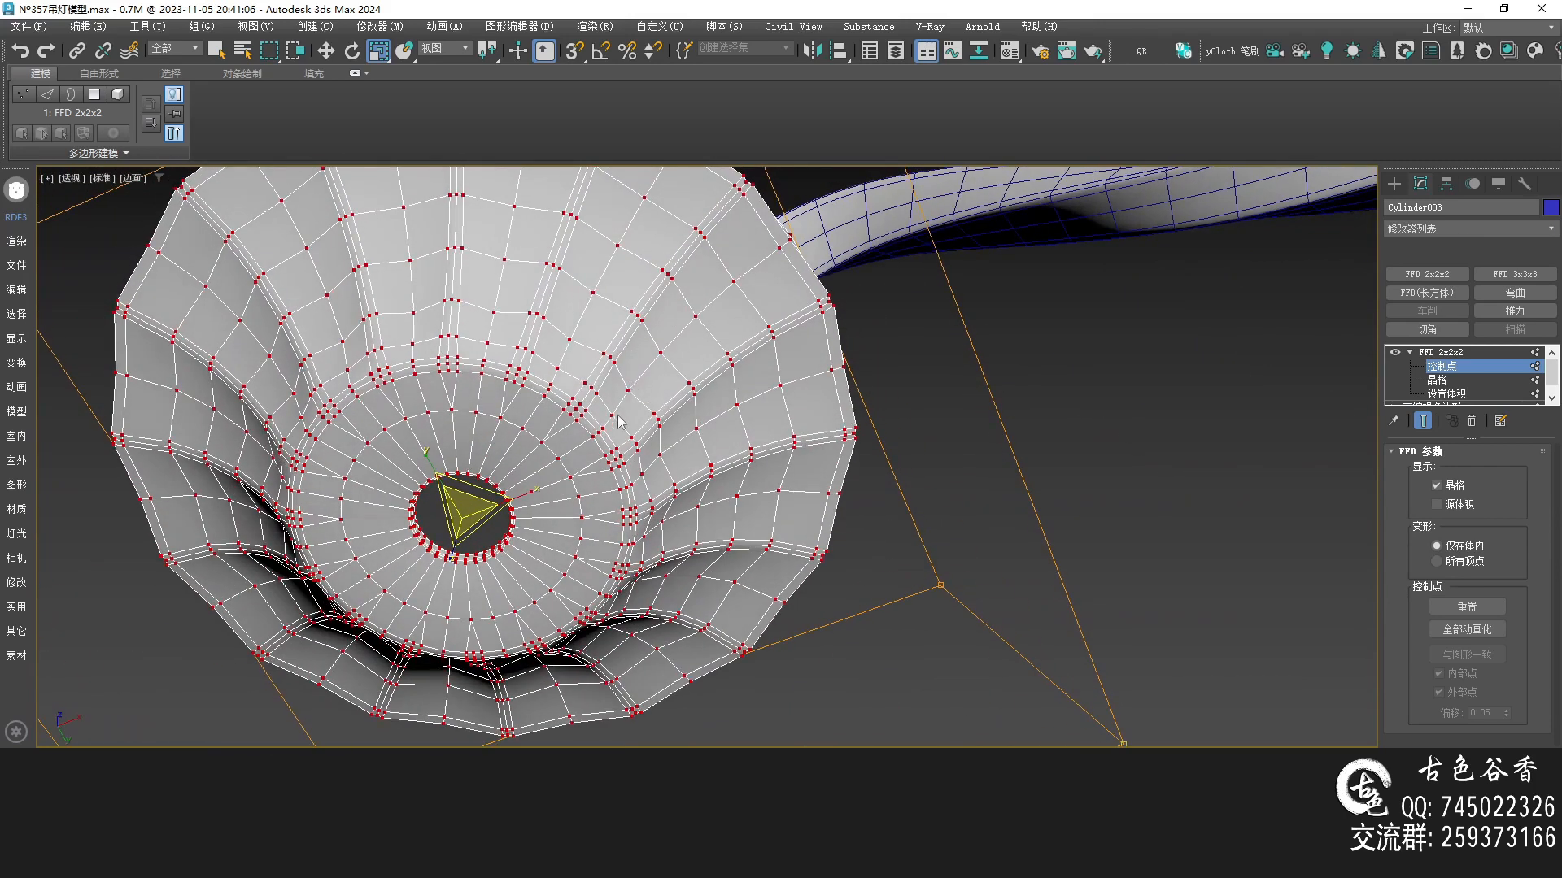
Reshape the bowl into a shallow dish by moving and scaling the FFD control points in front view
{"action": "key", "text": "ctrl+q"}
{"action": "key", "text": "f"}
{"action": "mouse_move", "coordinate": [741, 468]}
{"action": "middle_mouse_down"}
{"action": "mouse_move", "coordinate": [738, 437]}
{"action": "mouse_move", "coordinate": [672, 429]}
{"action": "mouse_move", "coordinate": [664, 411]}
{"action": "middle_mouse_up"}
{"action": "key", "text": "F3"}
{"action": "scroll", "coordinate": [671, 428], "scroll_direction": "up", "scroll_amount": 5}
{"action": "key", "text": "alt+w"}
{"action": "middle_click", "coordinate": [886, 579]}
{"action": "key", "text": "alt+w"}
{"action": "middle_click_drag", "start_coordinate": [886, 579], "coordinate": [819, 503]}
{"action": "scroll", "coordinate": [561, 483], "scroll_direction": "down", "scroll_amount": 5}
{"action": "mouse_move", "coordinate": [486, 485]}
{"action": "middle_mouse_down", "text": "alt"}
{"action": "mouse_move", "coordinate": [560, 509]}
{"action": "mouse_move", "coordinate": [498, 611]}
{"action": "middle_mouse_up", "text": "alt"}
{"action": "middle_click_drag", "start_coordinate": [512, 459], "coordinate": [656, 471], "text": "alt"}
{"action": "scroll", "coordinate": [549, 460], "scroll_direction": "up", "scroll_amount": 6}
{"action": "key", "text": "q"}
{"action": "left_click", "coordinate": [610, 413]}
{"action": "middle_click_drag", "start_coordinate": [610, 412], "coordinate": [657, 538], "text": "alt"}
{"action": "scroll", "coordinate": [583, 467], "scroll_direction": "down", "scroll_amount": 4}
{"action": "left_click_drag", "start_coordinate": [663, 592], "coordinate": [567, 594]}
{"action": "mouse_move", "coordinate": [565, 446]}
{"action": "middle_mouse_down", "text": "alt"}
{"action": "mouse_move", "coordinate": [610, 425]}
{"action": "mouse_move", "coordinate": [586, 408]}
{"action": "mouse_move", "coordinate": [584, 349]}
{"action": "mouse_move", "coordinate": [674, 324]}
{"action": "mouse_move", "coordinate": [674, 351]}
{"action": "mouse_move", "coordinate": [676, 331]}
{"action": "mouse_move", "coordinate": [704, 369]}
{"action": "mouse_move", "coordinate": [758, 358]}
{"action": "mouse_move", "coordinate": [701, 359]}
{"action": "mouse_move", "coordinate": [686, 413]}
{"action": "mouse_move", "coordinate": [656, 373]}
{"action": "mouse_move", "coordinate": [689, 274]}
{"action": "middle_mouse_up", "text": "alt"}
Collapse the dish's FFD modifier into an editable polygon and select the vase body
{"action": "key", "text": "alt+q"}
{"action": "scroll", "coordinate": [583, 349], "scroll_direction": "up", "scroll_amount": 5}
{"action": "key", "text": "ctrl+m"}
{"action": "key", "text": "alt+w"}
{"action": "right_click", "coordinate": [911, 293]}
{"action": "key", "text": "alt+w"}
{"action": "key", "text": "alt+q"}
{"action": "scroll", "coordinate": [653, 366], "scroll_direction": "up", "scroll_amount": 2}
{"action": "left_click", "coordinate": [643, 331]}
{"action": "scroll", "coordinate": [689, 274], "scroll_direction": "down", "scroll_amount": 4}
{"action": "middle_click_drag", "start_coordinate": [697, 431], "coordinate": [697, 474], "text": "alt"}
{"action": "scroll", "coordinate": [697, 473], "scroll_direction": "up", "scroll_amount": 2}
{"action": "left_click", "coordinate": [692, 376]}
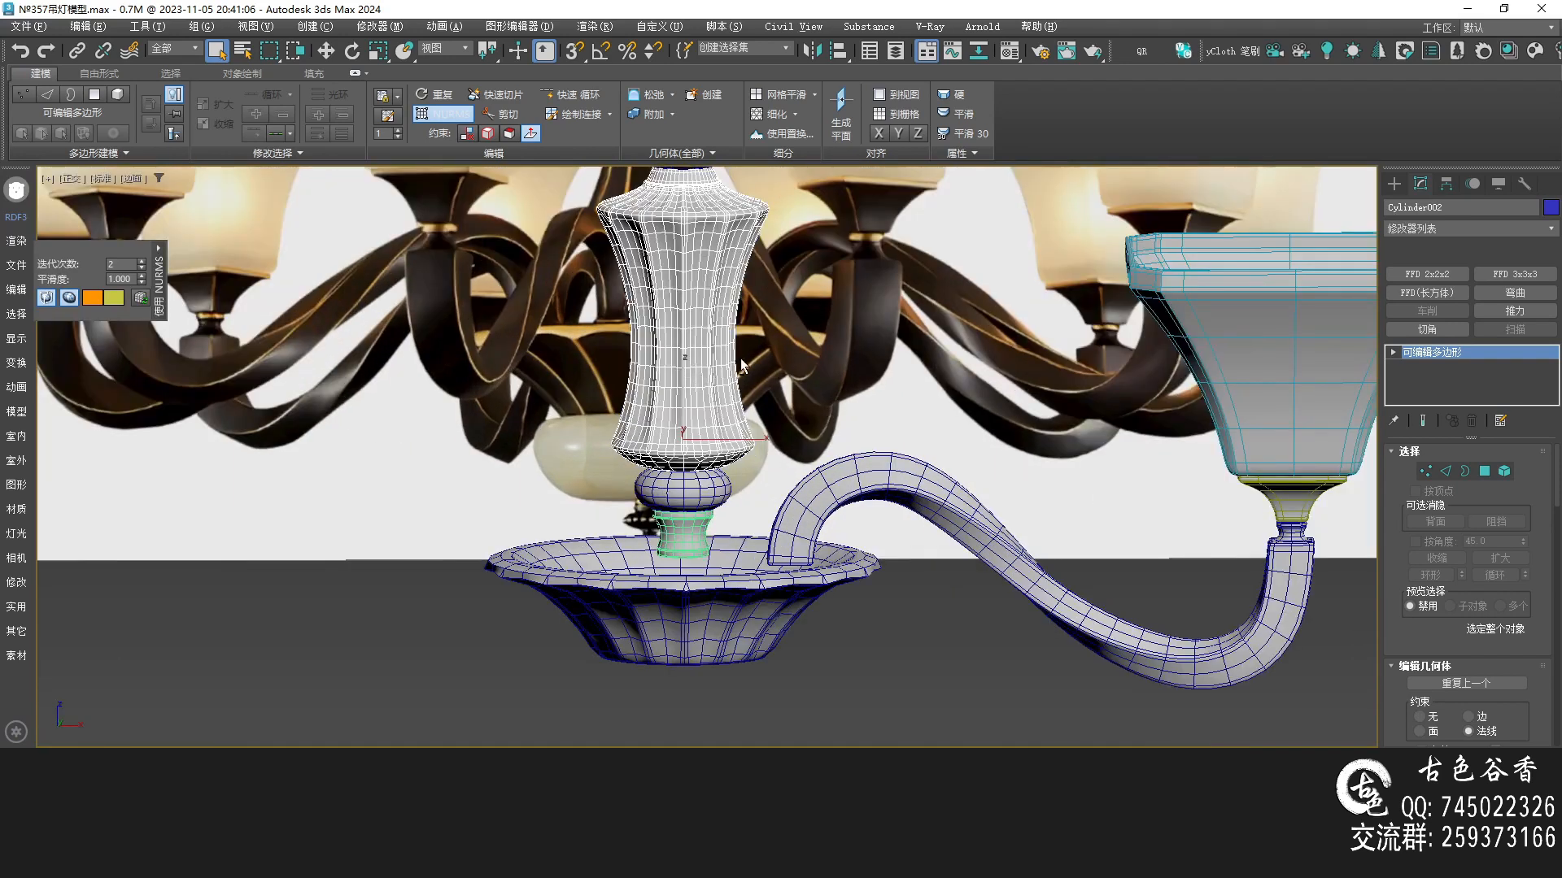
Inspect how the vase, neck and dish meet
{"action": "key", "text": "alt+w"}
{"action": "middle_click_drag", "start_coordinate": [931, 308], "coordinate": [885, 381]}
{"action": "key", "text": "alt+w"}
{"action": "middle_click_drag", "start_coordinate": [667, 350], "coordinate": [664, 492]}
{"action": "middle_click_drag", "start_coordinate": [607, 395], "coordinate": [634, 513], "text": "alt"}
{"action": "scroll", "coordinate": [634, 513], "scroll_direction": "up", "scroll_amount": 6}
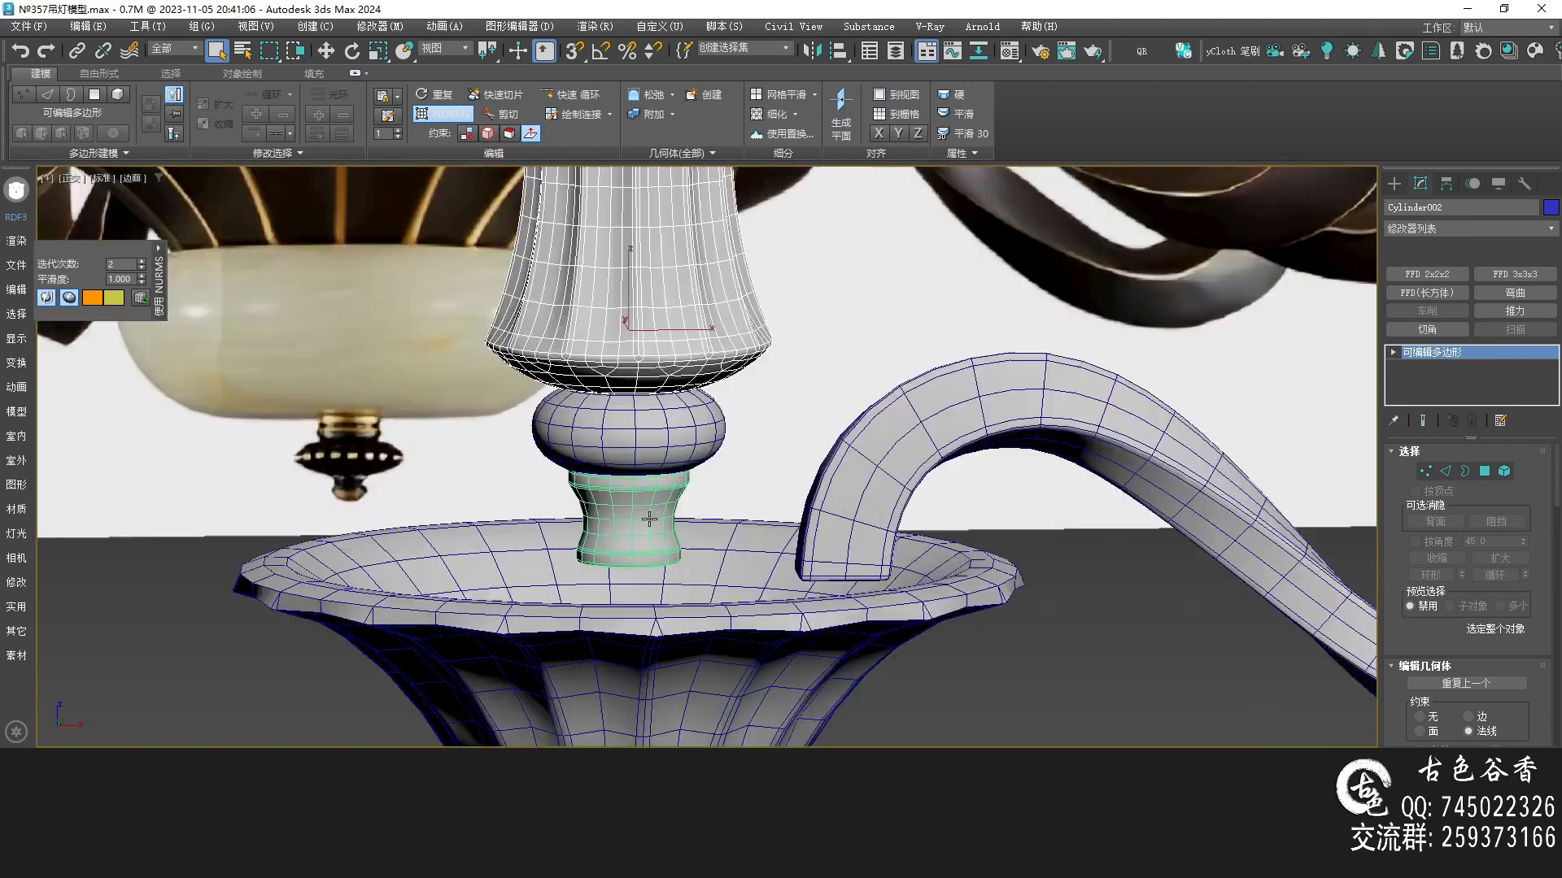
{"action": "scroll", "coordinate": [672, 472], "scroll_direction": "down", "scroll_amount": 5}
{"action": "middle_click_drag", "start_coordinate": [672, 472], "coordinate": [695, 426], "text": "alt"}
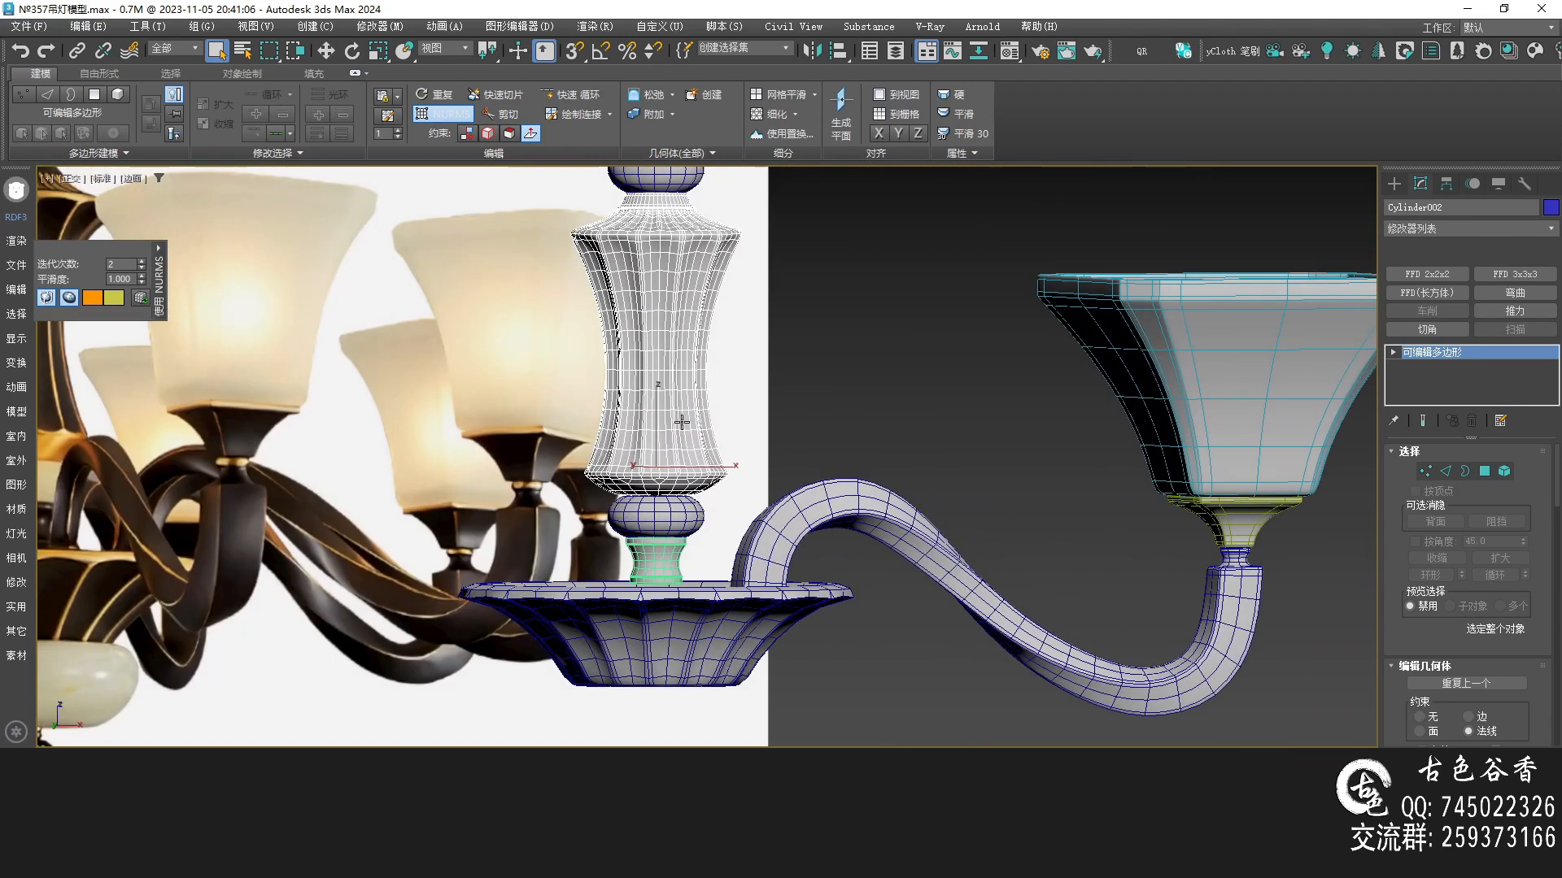
Move the green neck piece down so it sits on the dish
{"action": "key", "text": "ctrl+q"}
{"action": "key", "text": "w"}
{"action": "middle_click_drag", "start_coordinate": [645, 553], "coordinate": [661, 406], "text": "alt"}
{"action": "scroll", "coordinate": [661, 403], "scroll_direction": "up", "scroll_amount": 3}
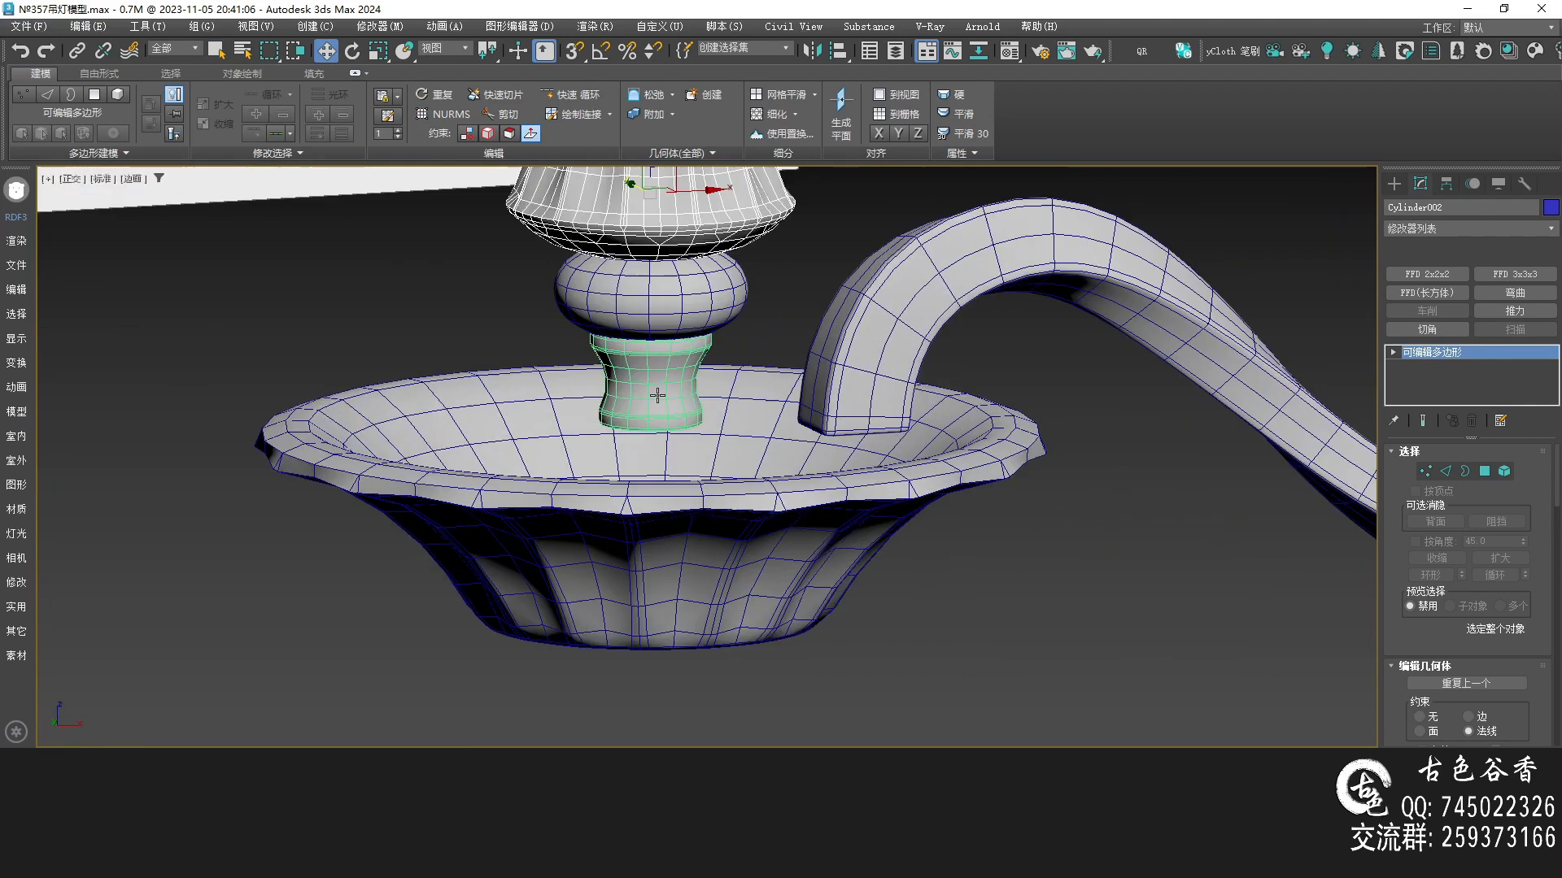
{"action": "left_click", "coordinate": [654, 391]}
{"action": "mouse_move", "coordinate": [676, 317]}
{"action": "left_mouse_down", "text": "shift"}
{"action": "mouse_move", "coordinate": [678, 438]}
{"action": "mouse_move", "coordinate": [677, 419]}
{"action": "left_mouse_up", "text": "shift"}
Select the collar below the neck and raise it up against the neck
{"action": "left_click", "coordinate": [759, 500]}
{"action": "scroll", "coordinate": [727, 480], "scroll_direction": "up", "scroll_amount": 5}
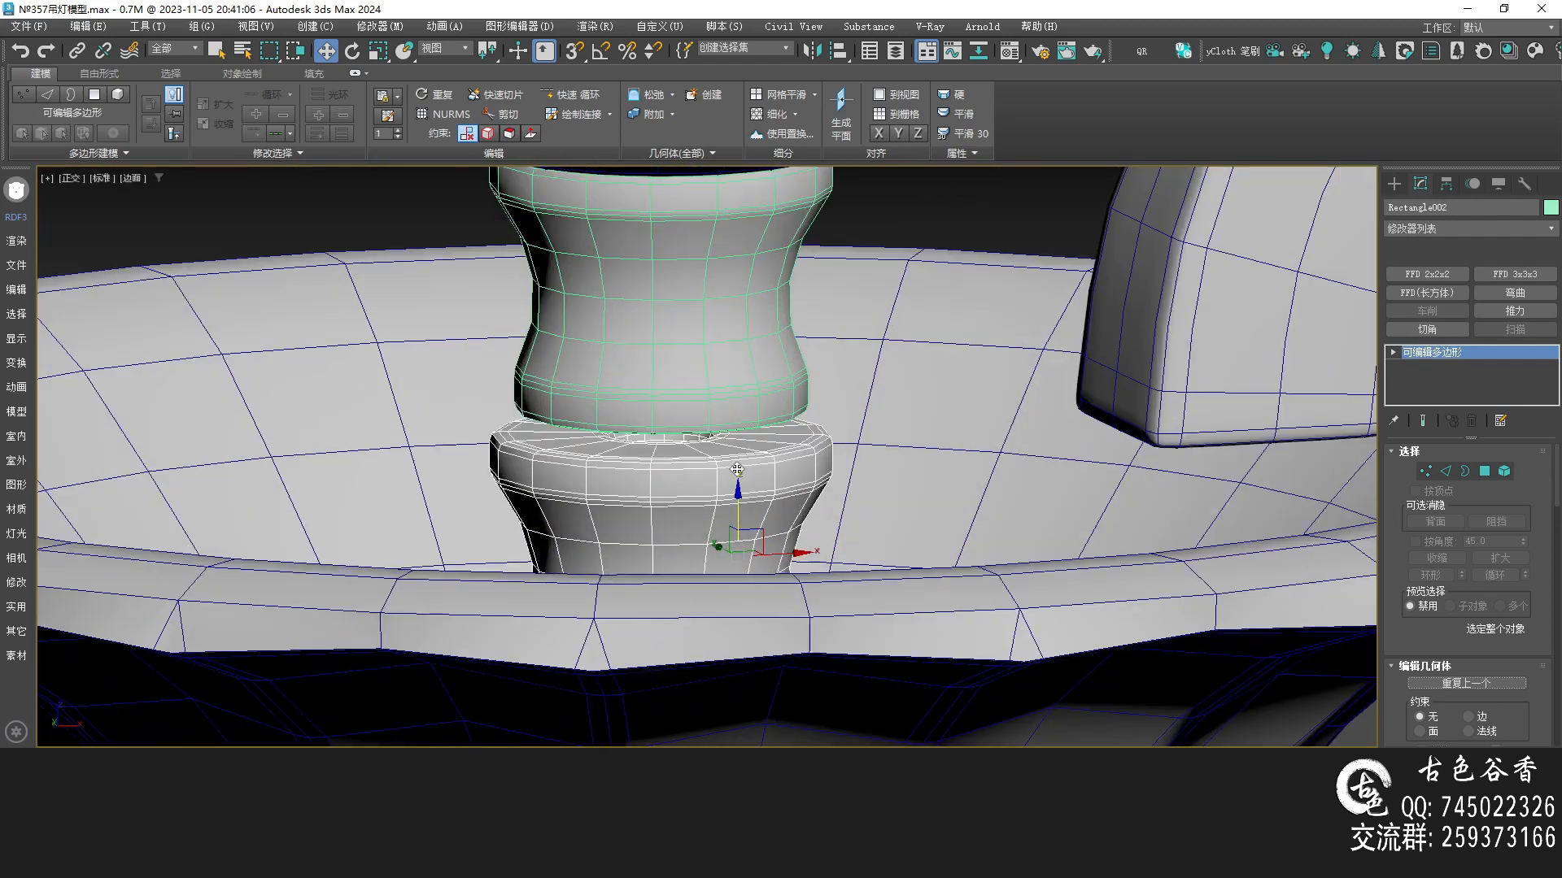
{"action": "left_click_drag", "start_coordinate": [743, 507], "coordinate": [762, 481]}
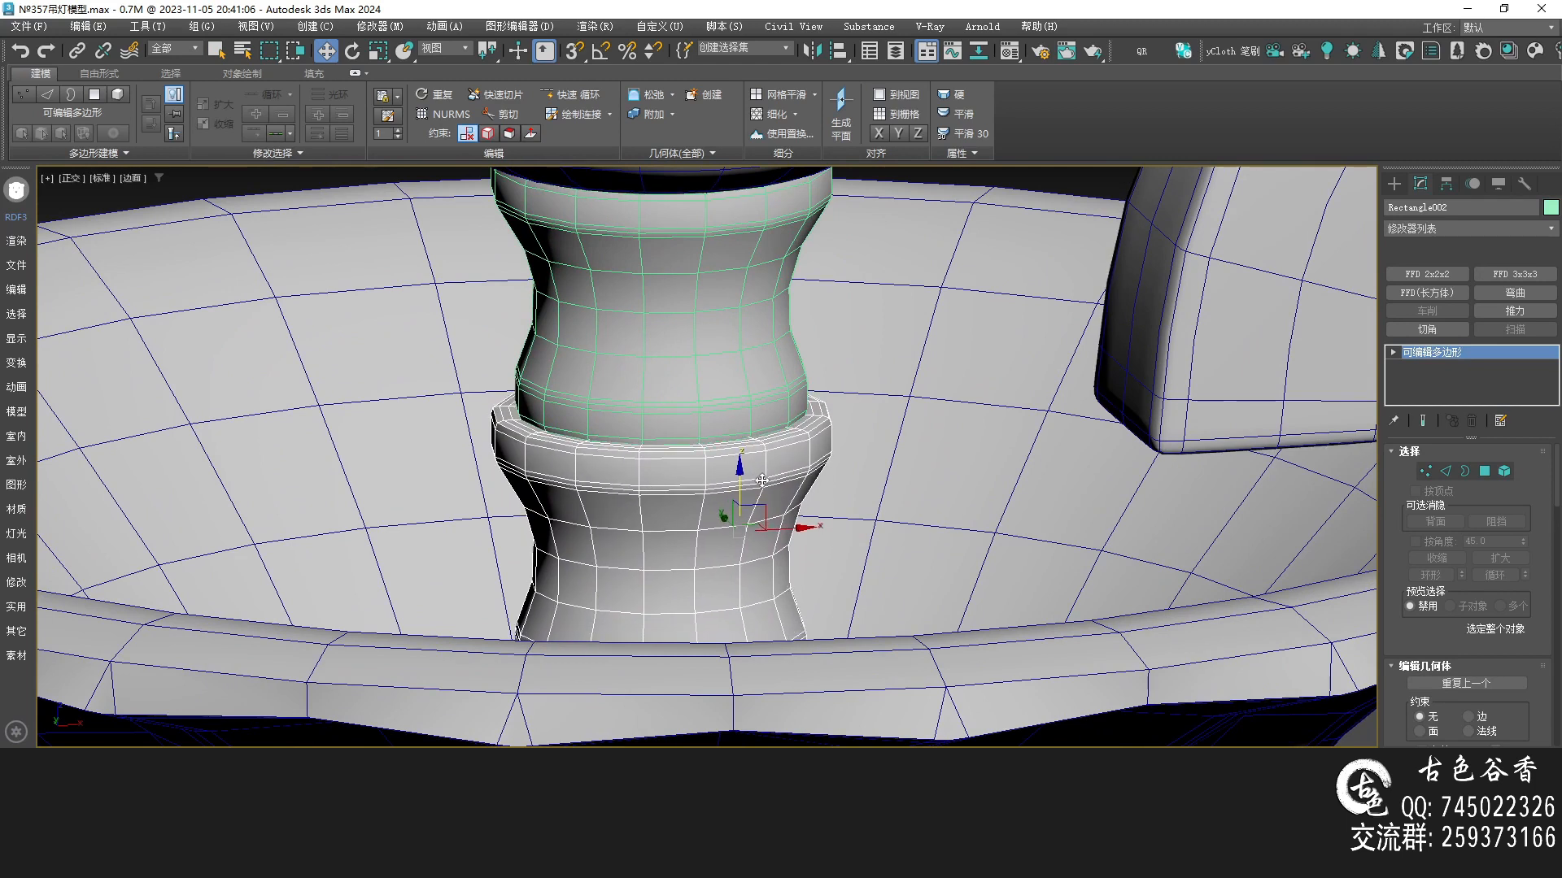
{"action": "scroll", "coordinate": [762, 480], "scroll_direction": "down", "scroll_amount": 2}
{"action": "scroll", "coordinate": [920, 366], "scroll_direction": "down", "scroll_amount": 3}
{"action": "key", "text": "alt+w"}
{"action": "key", "text": "alt+w"}
{"action": "key", "text": "alt+w"}
{"action": "key", "text": "f"}
{"action": "key", "text": "x"}
{"action": "key", "text": "Escape"}
{"action": "scroll", "coordinate": [846, 317], "scroll_direction": "up", "scroll_amount": 3}
{"action": "key", "text": "alt+w"}
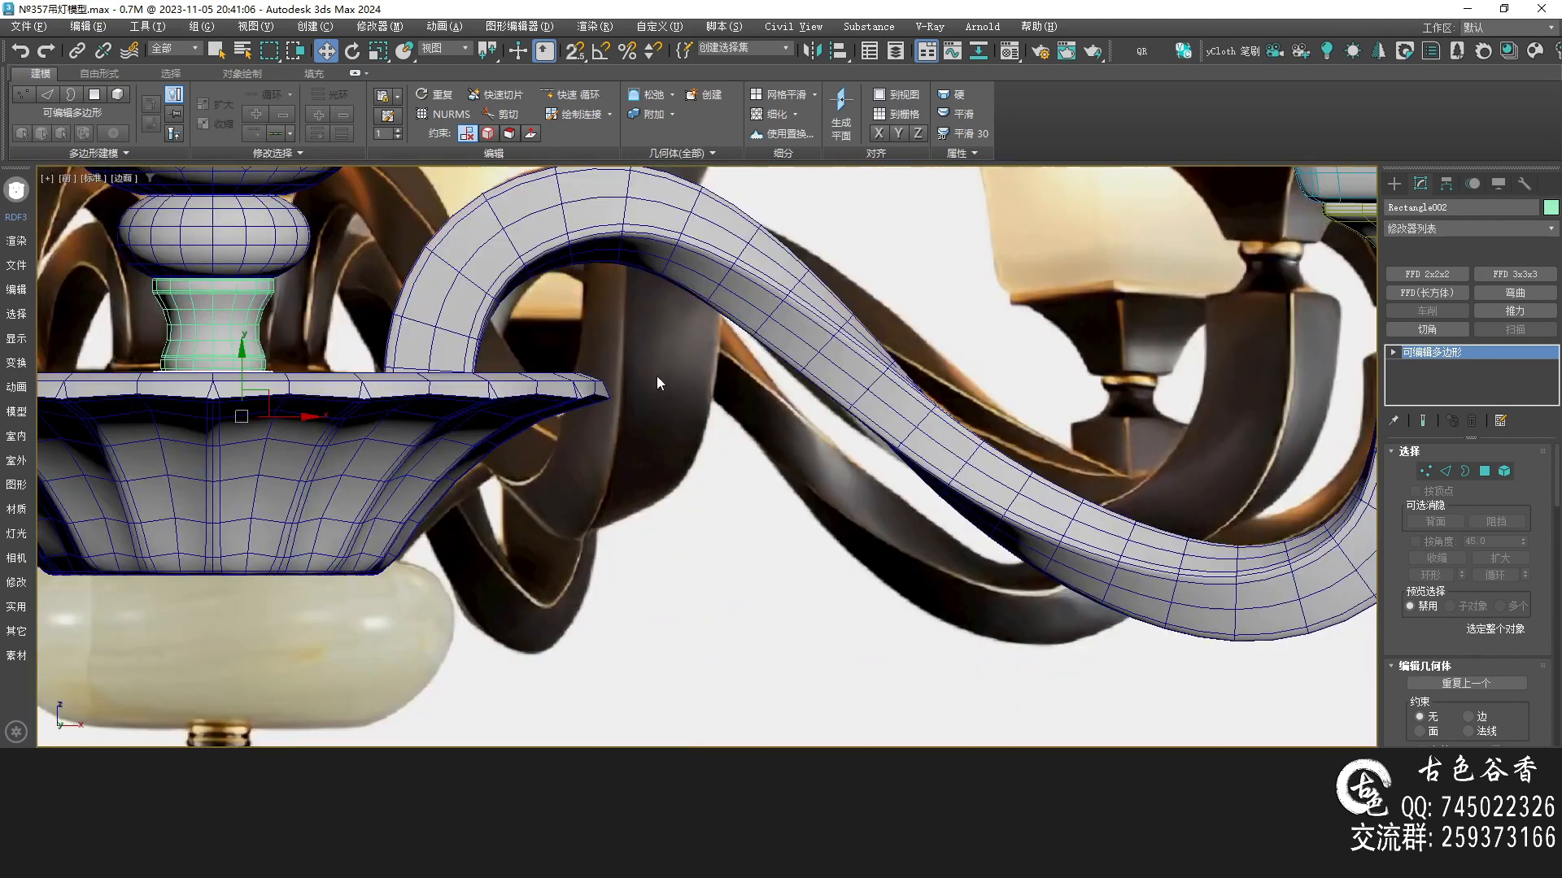
Select all the collar's vertices, add an FFD 2x2x2, and stretch and taper its lower control points downward
{"action": "middle_click_drag", "start_coordinate": [658, 377], "coordinate": [930, 428]}
{"action": "key", "text": "F3"}
{"action": "middle_click_drag", "start_coordinate": [699, 459], "coordinate": [810, 440]}
{"action": "key", "text": "1"}
{"action": "key", "text": "ctrl+a"}
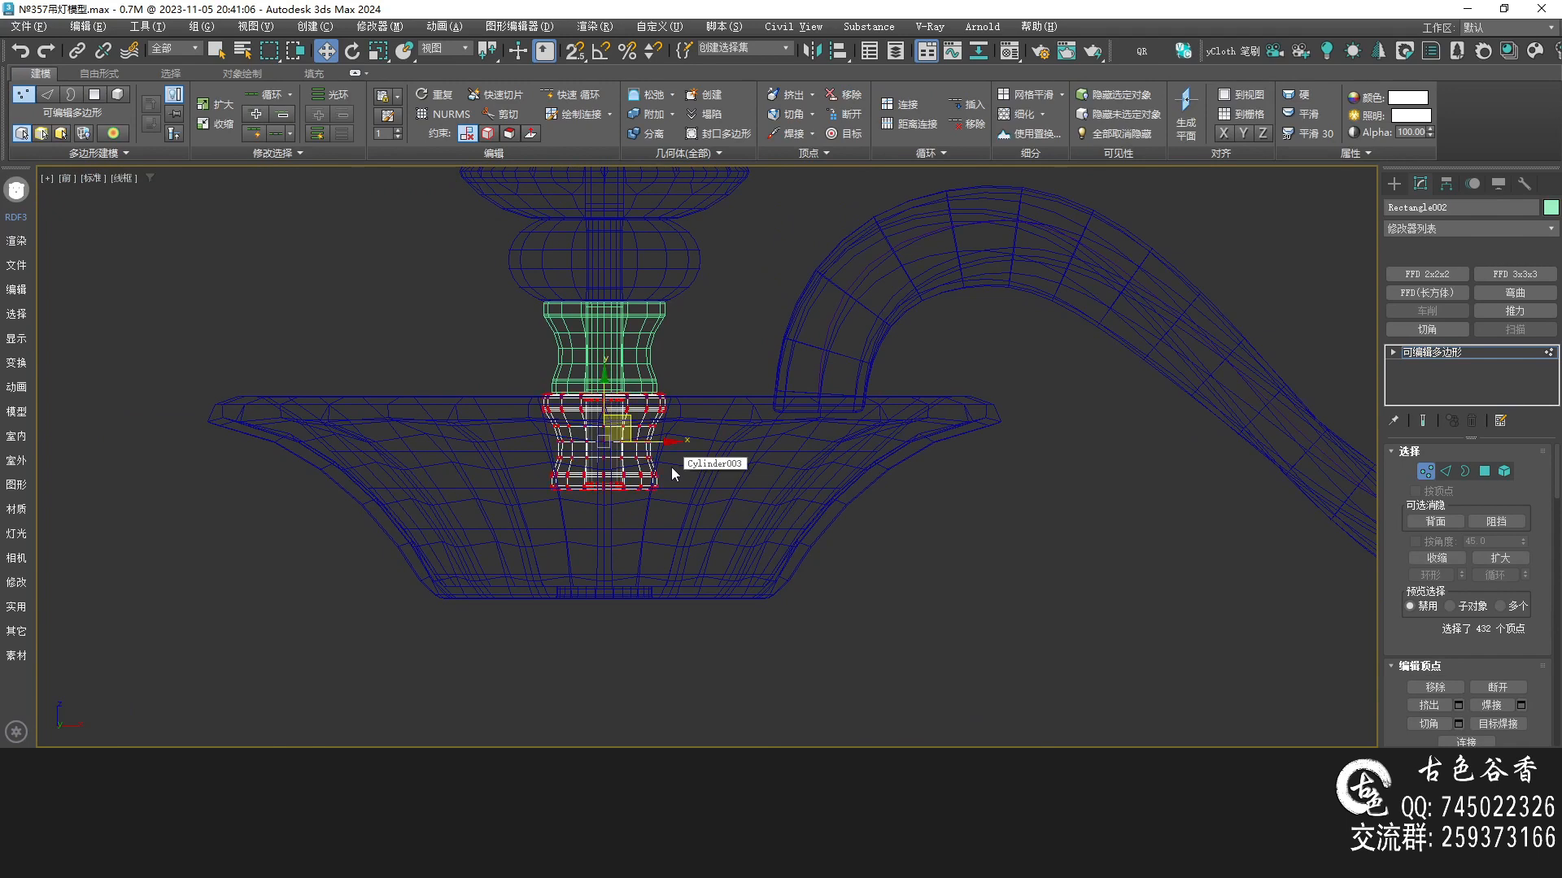
{"action": "scroll", "coordinate": [655, 463], "scroll_direction": "up", "scroll_amount": 4}
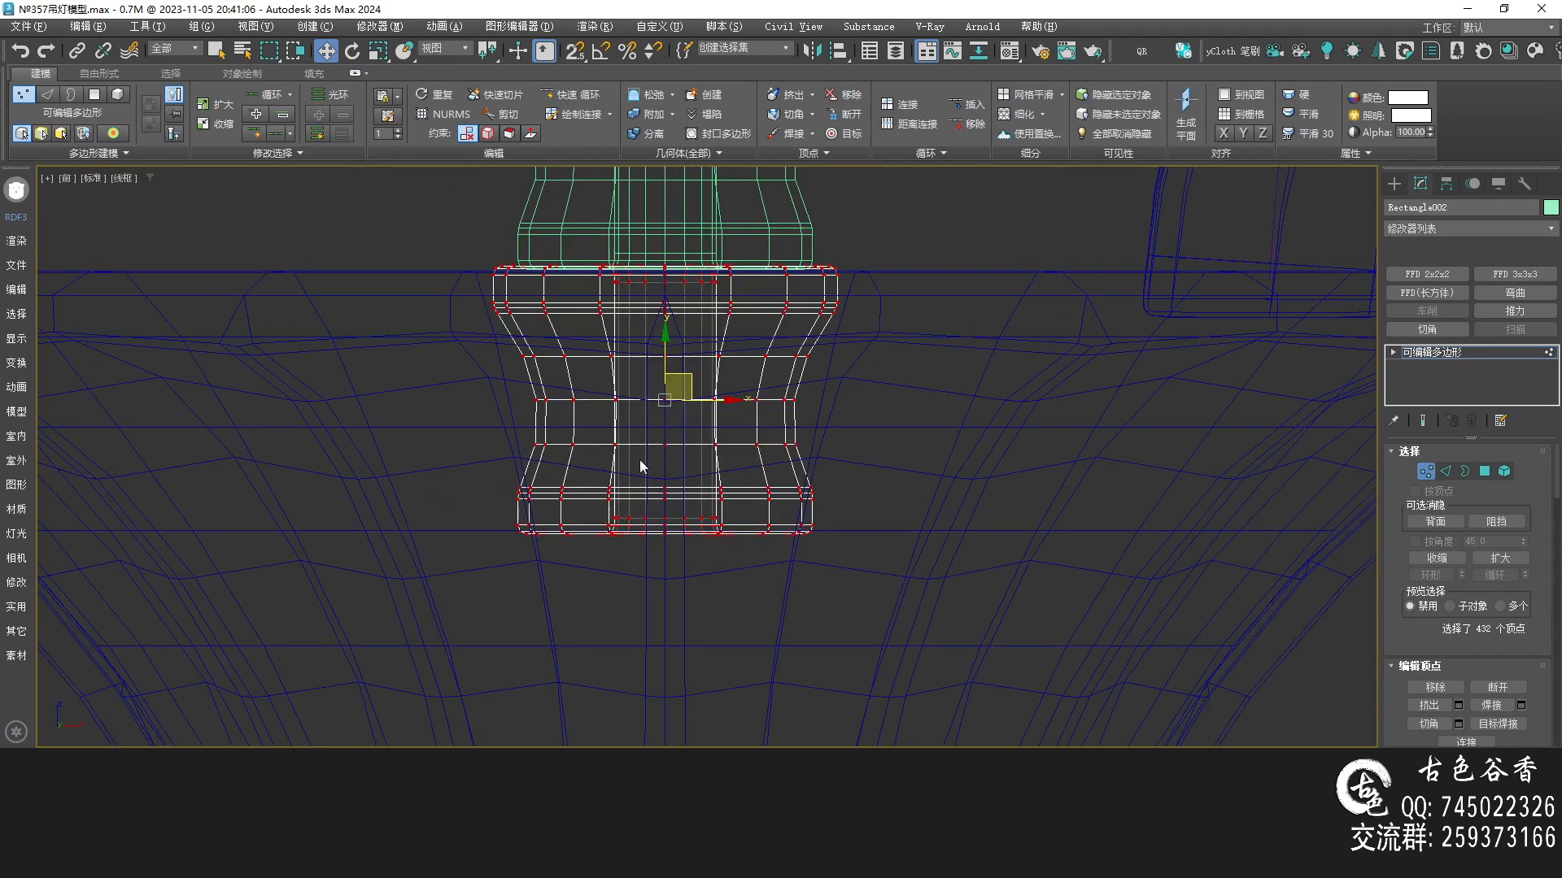
{"action": "left_click", "coordinate": [1427, 274]}
{"action": "left_click", "coordinate": [1409, 352]}
{"action": "left_click", "coordinate": [1435, 367]}
{"action": "left_click_drag", "start_coordinate": [364, 457], "coordinate": [911, 597]}
{"action": "scroll", "coordinate": [681, 519], "scroll_direction": "down", "scroll_amount": 2}
{"action": "middle_click_drag", "start_coordinate": [674, 462], "coordinate": [627, 344]}
{"action": "left_click_drag", "start_coordinate": [627, 350], "coordinate": [639, 545]}
{"action": "middle_click_drag", "start_coordinate": [880, 466], "coordinate": [825, 478]}
{"action": "key", "text": "alt+w"}
{"action": "middle_click", "coordinate": [1126, 579]}
{"action": "key", "text": "alt+w"}
{"action": "key", "text": "z"}
{"action": "scroll", "coordinate": [813, 446], "scroll_direction": "down", "scroll_amount": 5}
{"action": "middle_click_drag", "start_coordinate": [791, 415], "coordinate": [742, 419], "text": "alt"}
{"action": "key", "text": "ctrl+q"}
{"action": "key", "text": "q"}
{"action": "key", "text": "ctrl+q"}
{"action": "scroll", "coordinate": [742, 419], "scroll_direction": "down", "scroll_amount": 6}
{"action": "left_click", "coordinate": [966, 494]}
{"action": "key", "text": "F4"}
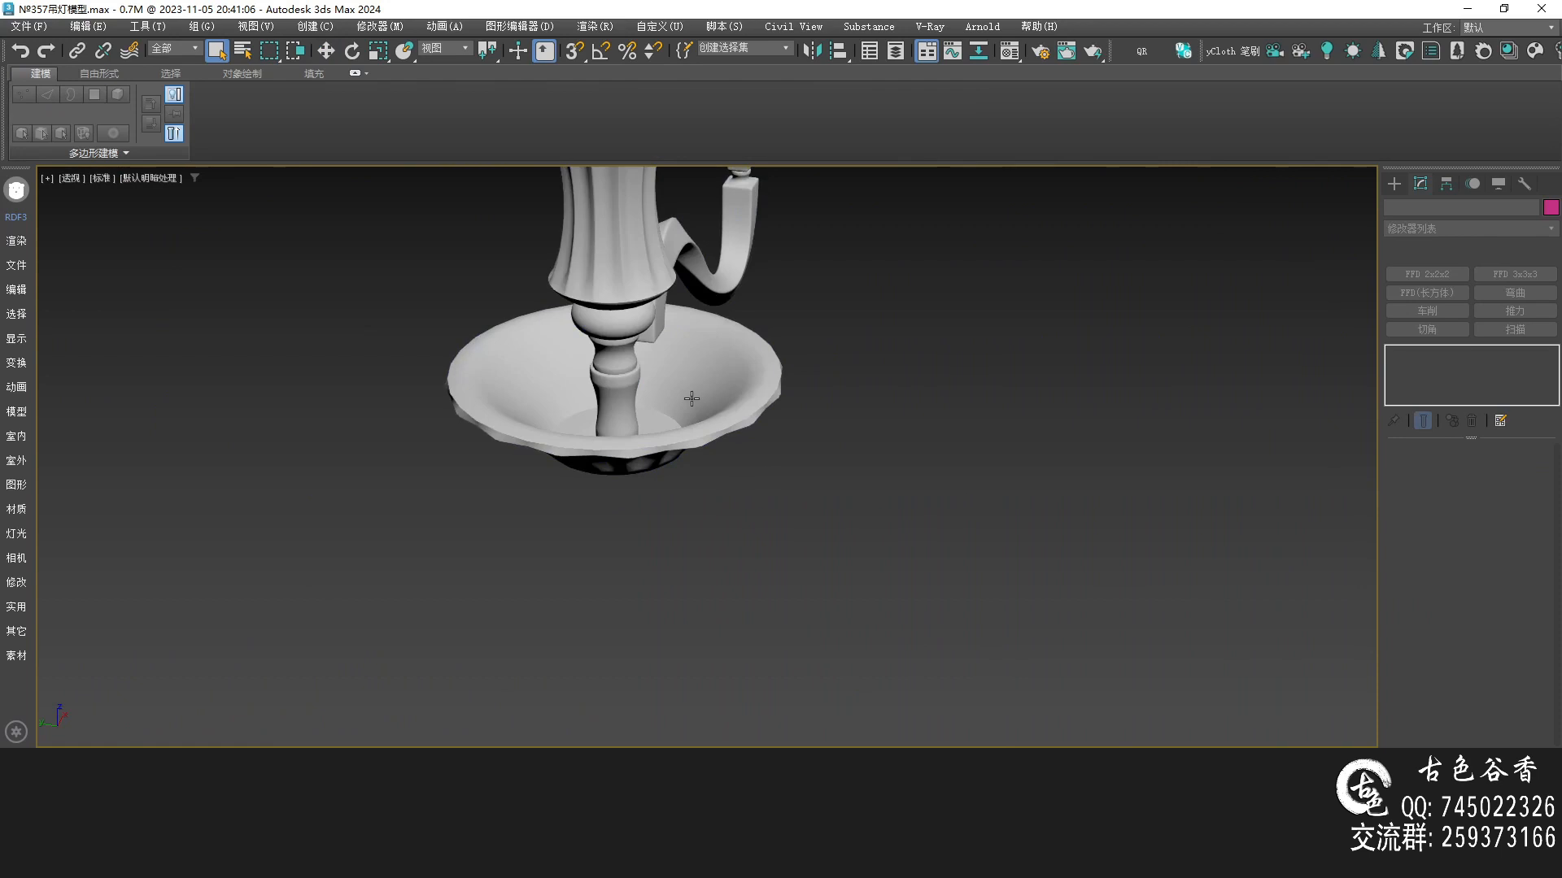
Select and delete the piece standing in the centre of the dish
{"action": "scroll", "coordinate": [691, 400], "scroll_direction": "up", "scroll_amount": 2}
{"action": "middle_click_drag", "start_coordinate": [656, 432], "coordinate": [611, 464], "text": "alt"}
{"action": "scroll", "coordinate": [628, 484], "scroll_direction": "up", "scroll_amount": 4}
{"action": "left_click", "coordinate": [583, 469]}
{"action": "key", "text": "Delete"}
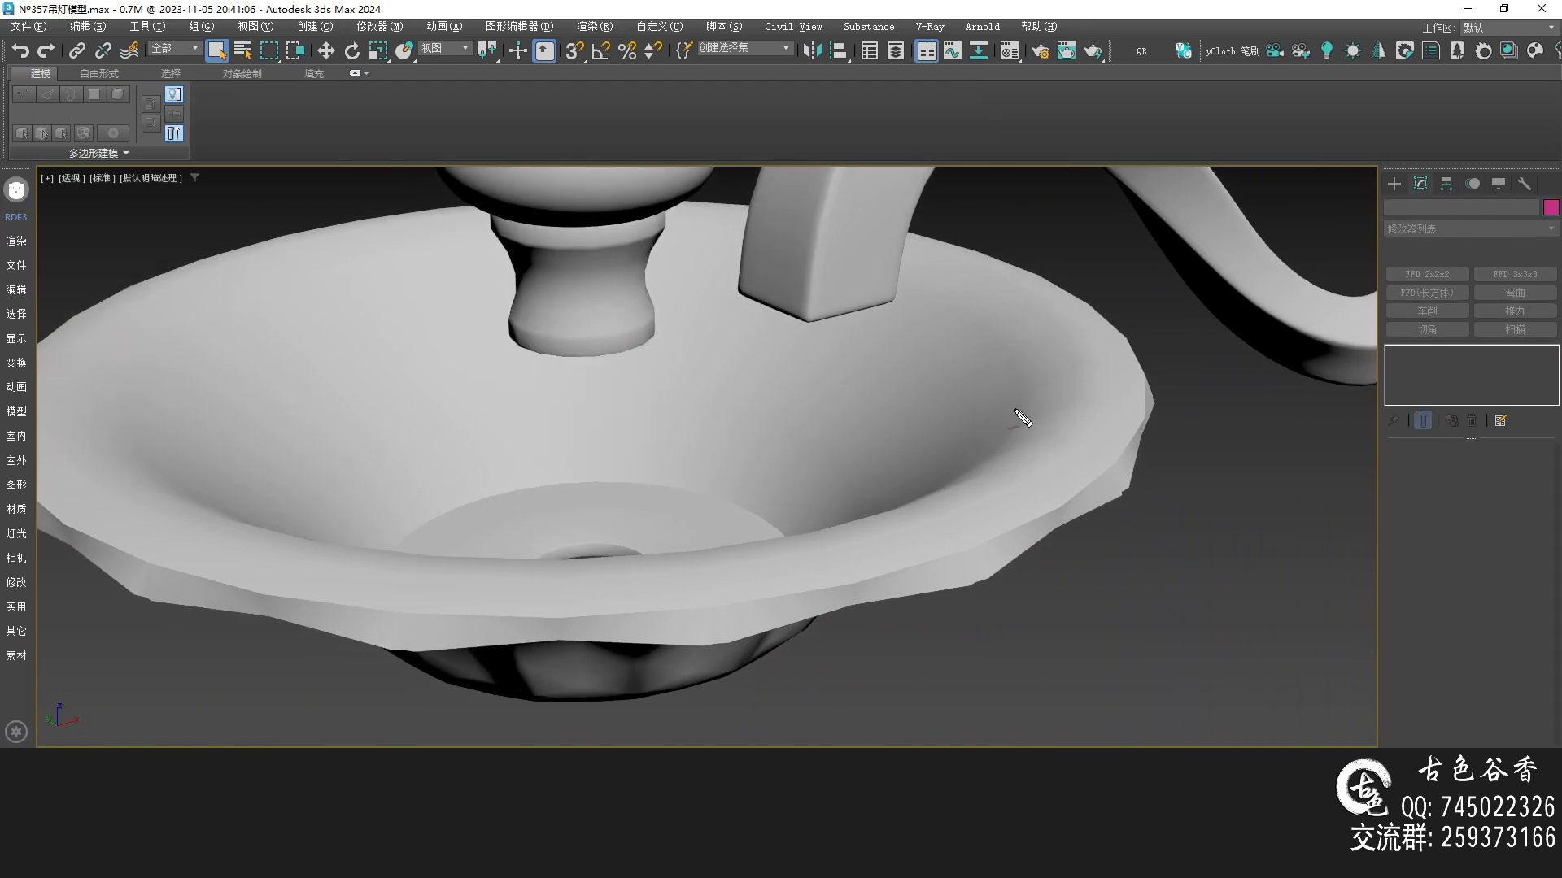
Create a cylinder about 56 mm in radius and 6.5 mm high centred on the dish in top view
{"action": "mouse_move", "coordinate": [101, 439]}
{"action": "left_mouse_down"}
{"action": "mouse_move", "coordinate": [598, 562]}
{"action": "mouse_move", "coordinate": [1076, 362]}
{"action": "mouse_move", "coordinate": [87, 366]}
{"action": "mouse_move", "coordinate": [412, 550]}
{"action": "left_mouse_up"}
{"action": "middle_click_drag", "start_coordinate": [573, 466], "coordinate": [992, 522], "text": "alt"}
{"action": "left_click", "coordinate": [1397, 182]}
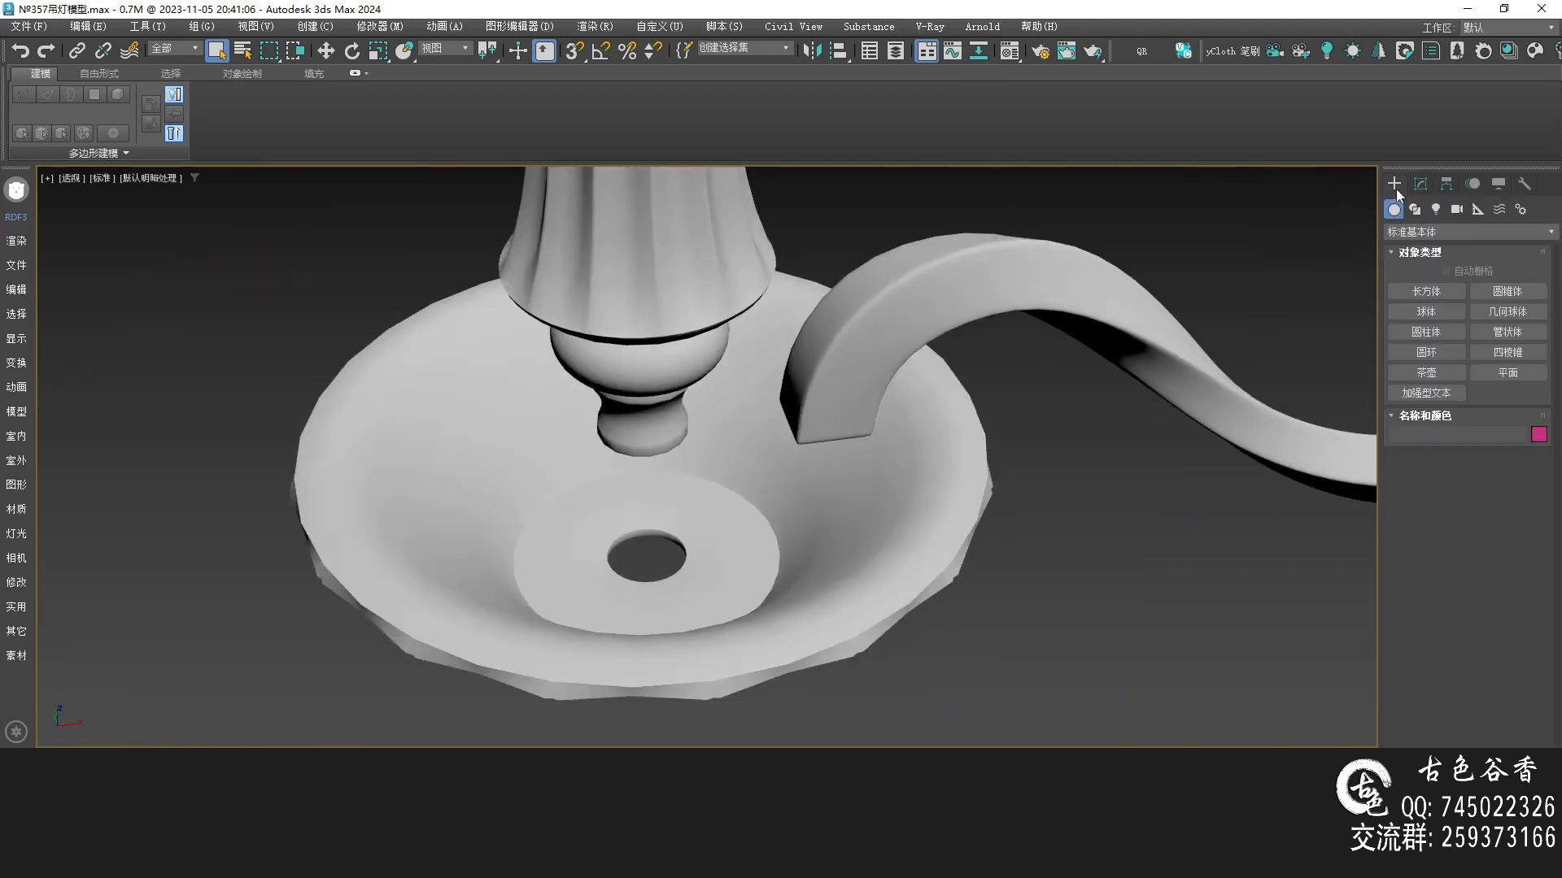
{"action": "left_click", "coordinate": [1428, 293]}
{"action": "left_click", "coordinate": [1433, 335]}
{"action": "key", "text": "alt+w"}
{"action": "key", "text": "alt+w"}
{"action": "scroll", "coordinate": [640, 484], "scroll_direction": "up", "scroll_amount": 4}
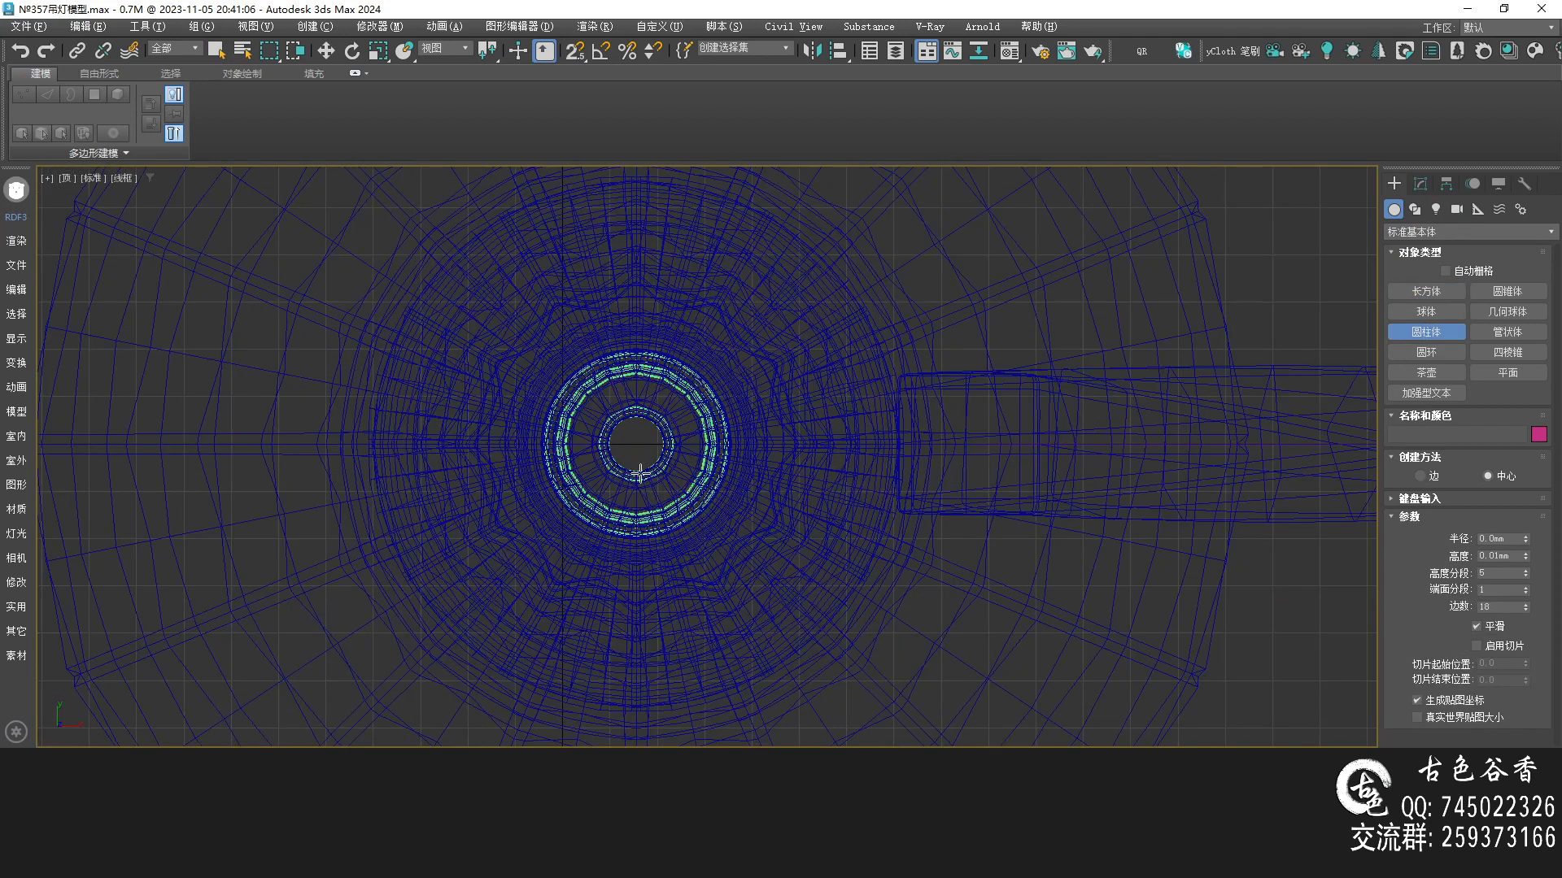
{"action": "left_click_drag", "start_coordinate": [636, 445], "coordinate": [852, 600]}
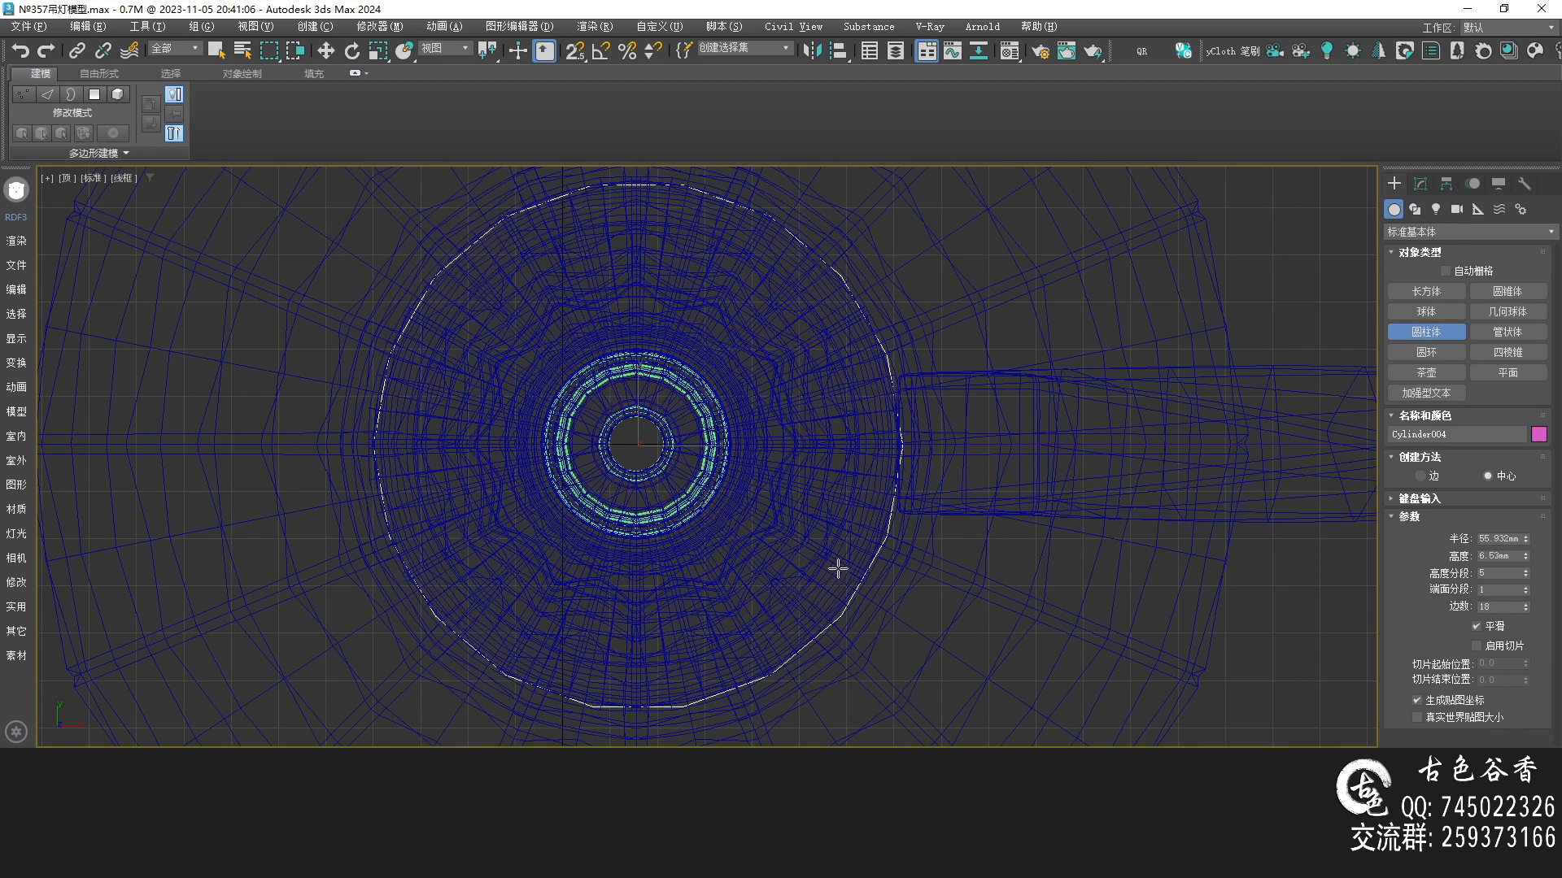
{"action": "left_click", "coordinate": [838, 569]}
{"action": "right_click", "coordinate": [968, 534]}
Reduce the new cylinder's height segments to 1 and move it down onto the dish
{"action": "key", "text": "alt+w"}
{"action": "key", "text": "alt+w"}
{"action": "key", "text": "alt+w"}
{"action": "scroll", "coordinate": [1055, 299], "scroll_direction": "down", "scroll_amount": 2}
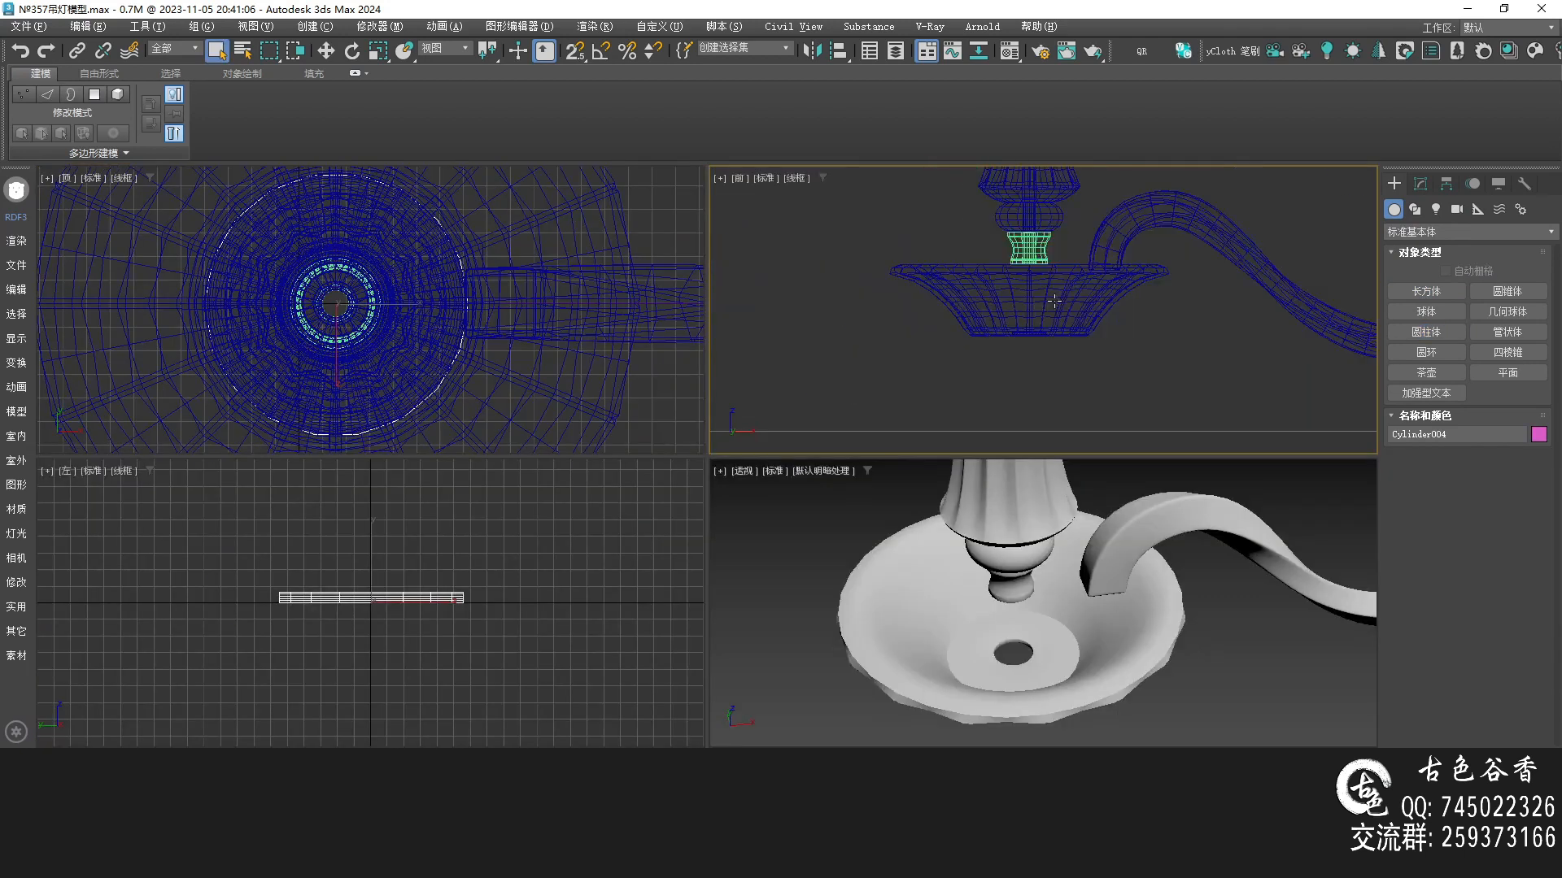
{"action": "key", "text": "alt+w"}
{"action": "scroll", "coordinate": [647, 471], "scroll_direction": "down", "scroll_amount": 3}
{"action": "key", "text": "w"}
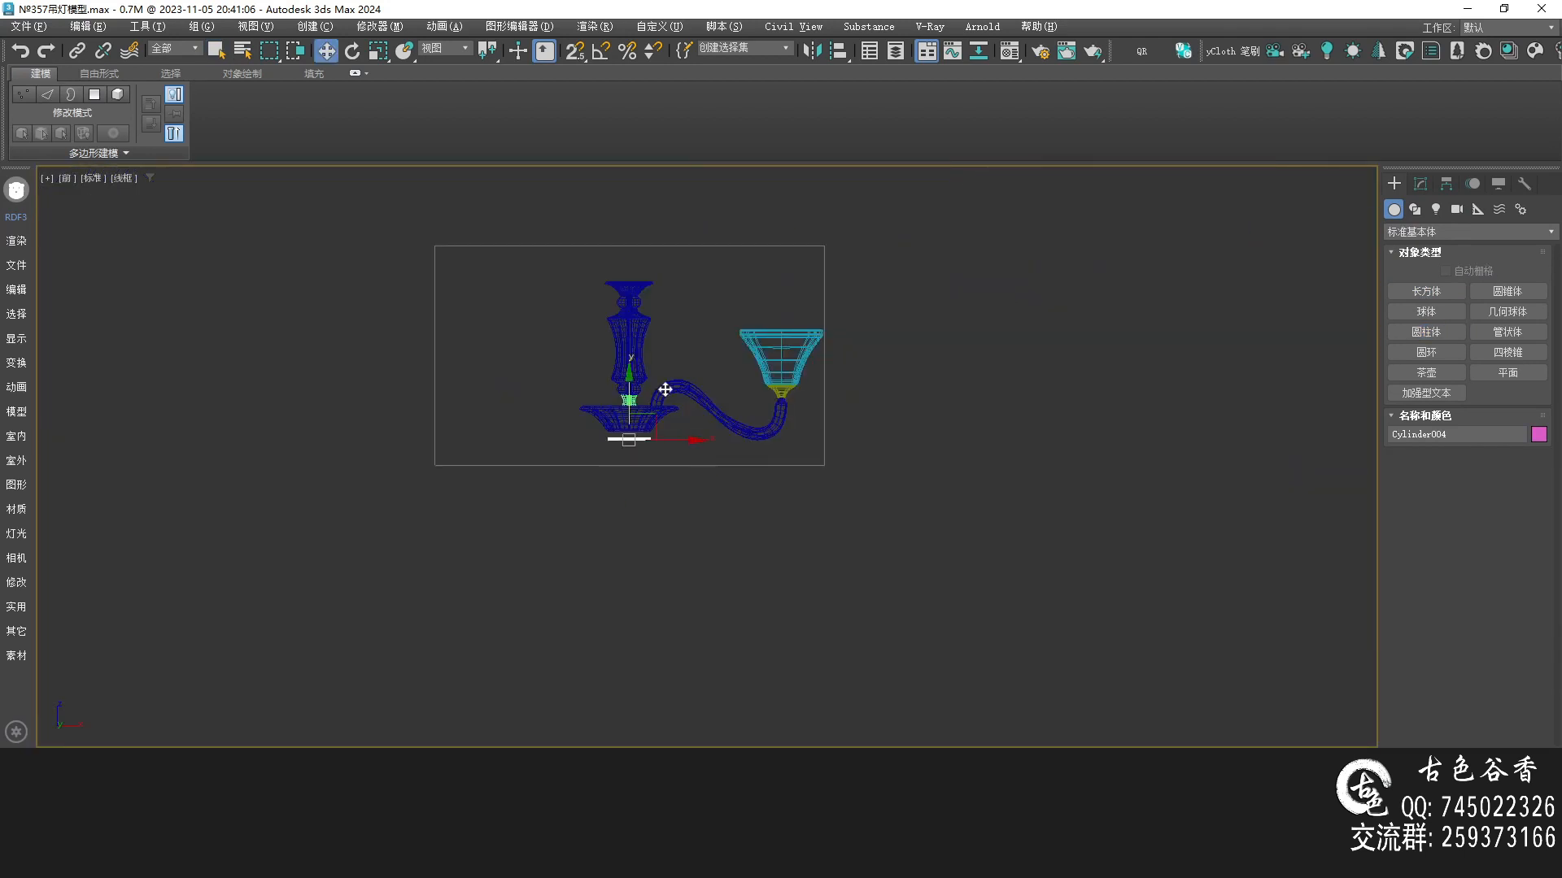
{"action": "scroll", "coordinate": [656, 429], "scroll_direction": "up", "scroll_amount": 10}
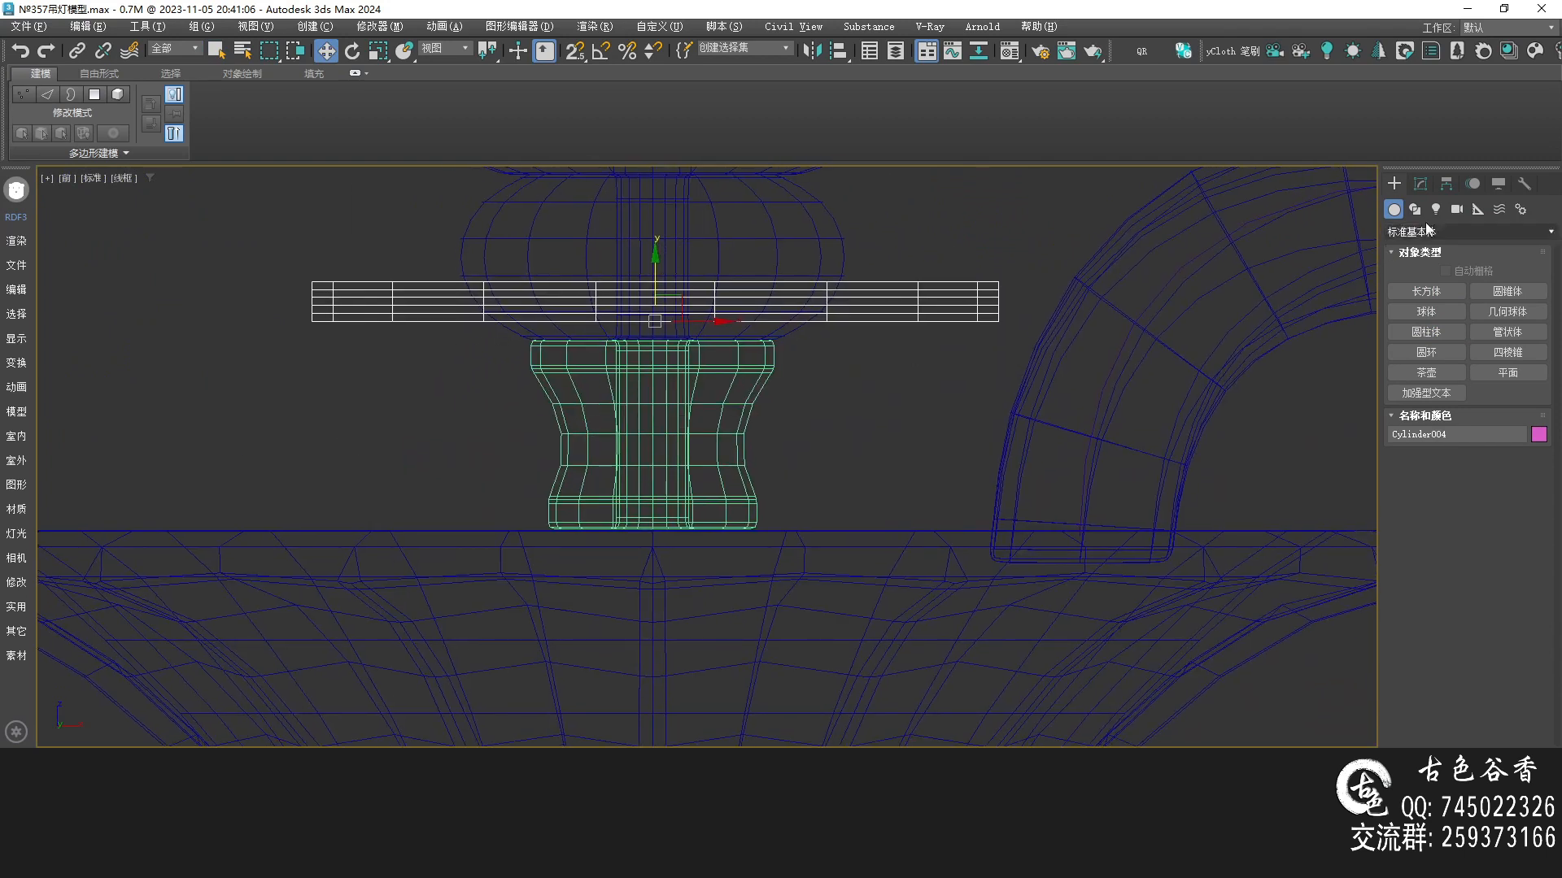
{"action": "left_click", "coordinate": [1420, 184]}
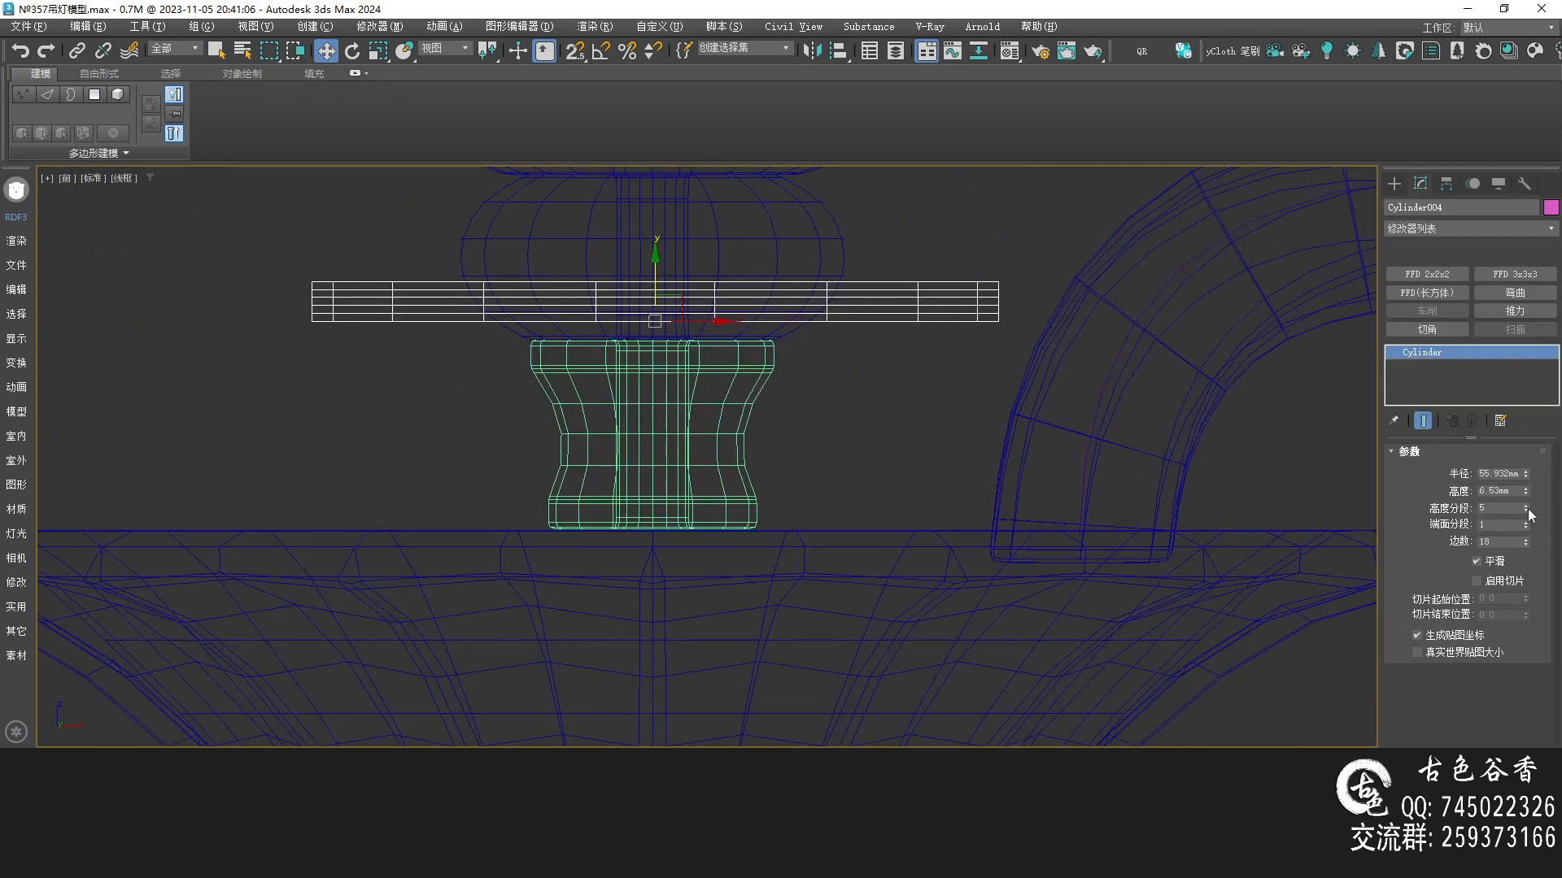
{"action": "right_click", "coordinate": [1528, 510]}
{"action": "scroll", "coordinate": [728, 242], "scroll_direction": "down", "scroll_amount": 4}
{"action": "left_click_drag", "start_coordinate": [704, 238], "coordinate": [733, 372]}
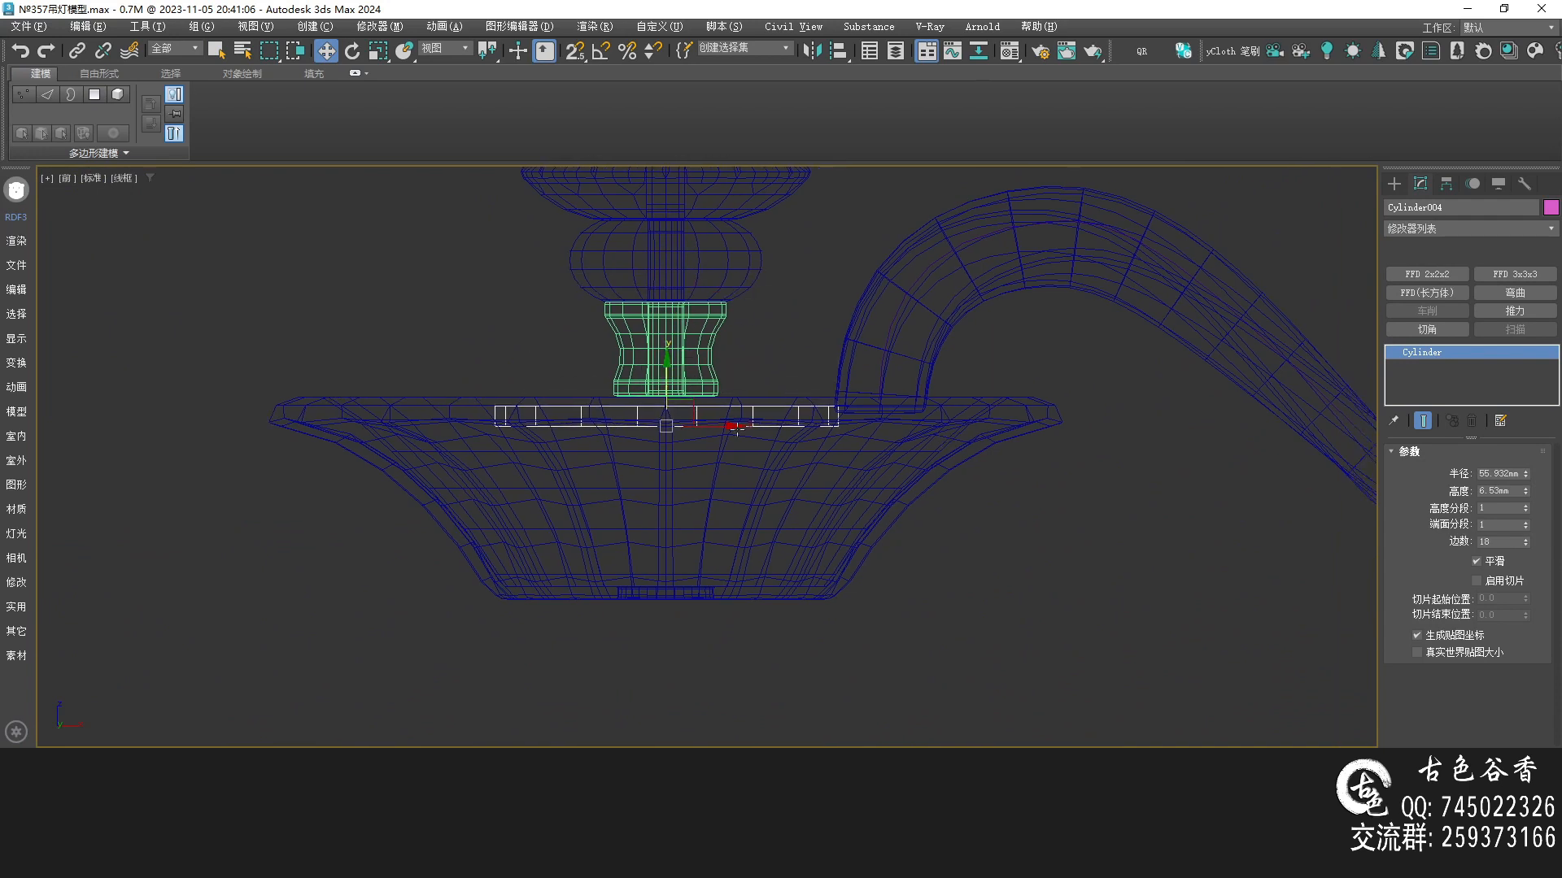
Enlarge the cylinder's radius to about 110 mm and set its height to 3 mm
{"action": "scroll", "coordinate": [669, 389], "scroll_direction": "up", "scroll_amount": 3}
{"action": "mouse_move", "coordinate": [673, 388]}
{"action": "left_mouse_down"}
{"action": "mouse_move", "coordinate": [681, 371]}
{"action": "mouse_move", "coordinate": [688, 389]}
{"action": "left_mouse_up"}
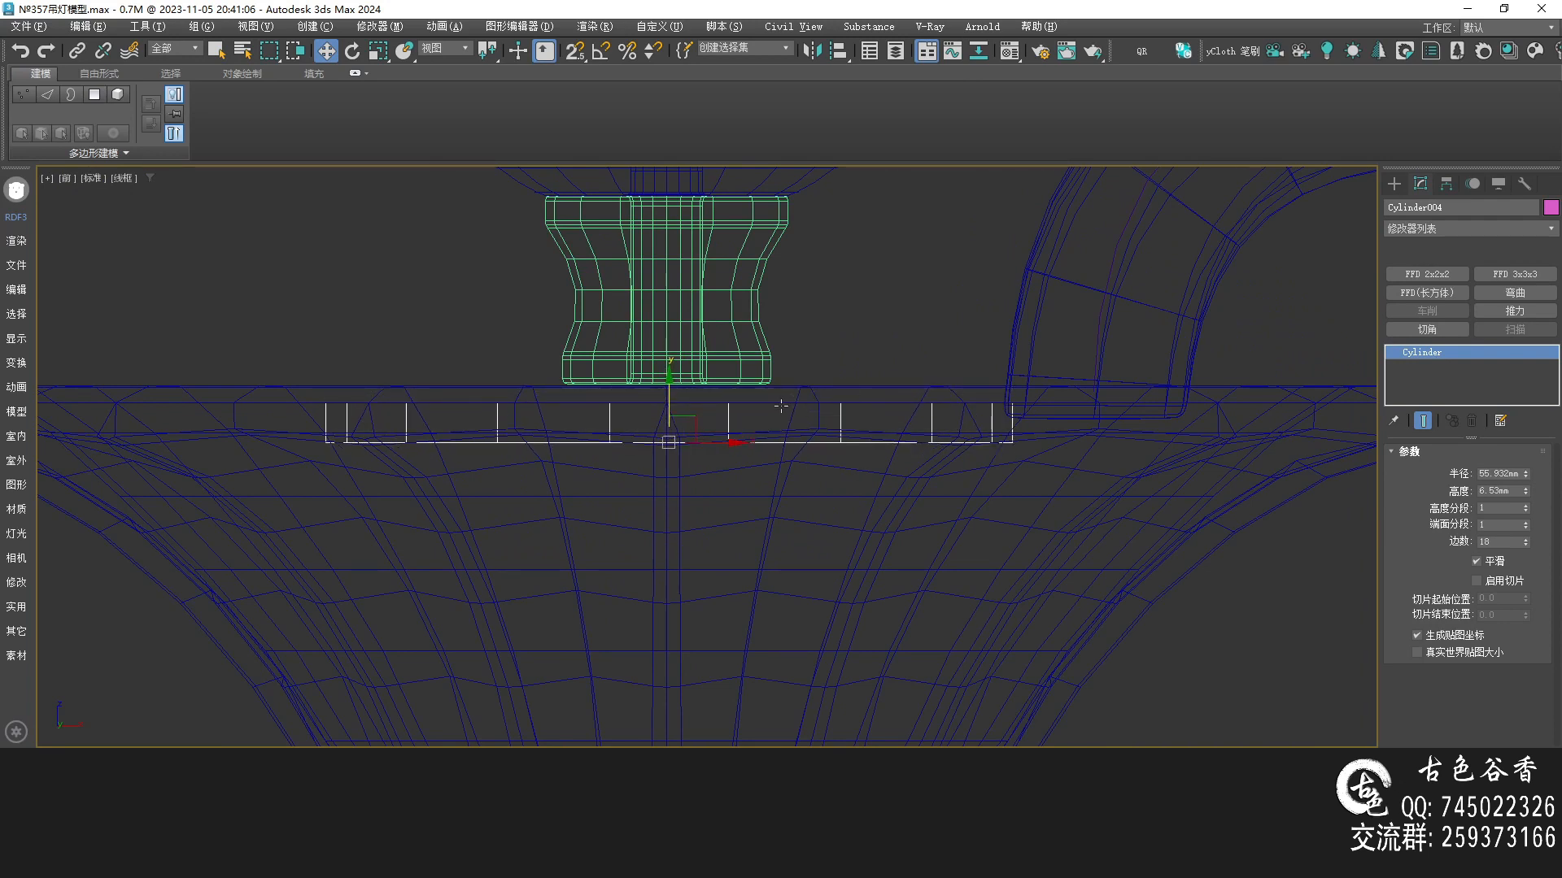
{"action": "scroll", "coordinate": [781, 406], "scroll_direction": "down", "scroll_amount": 3}
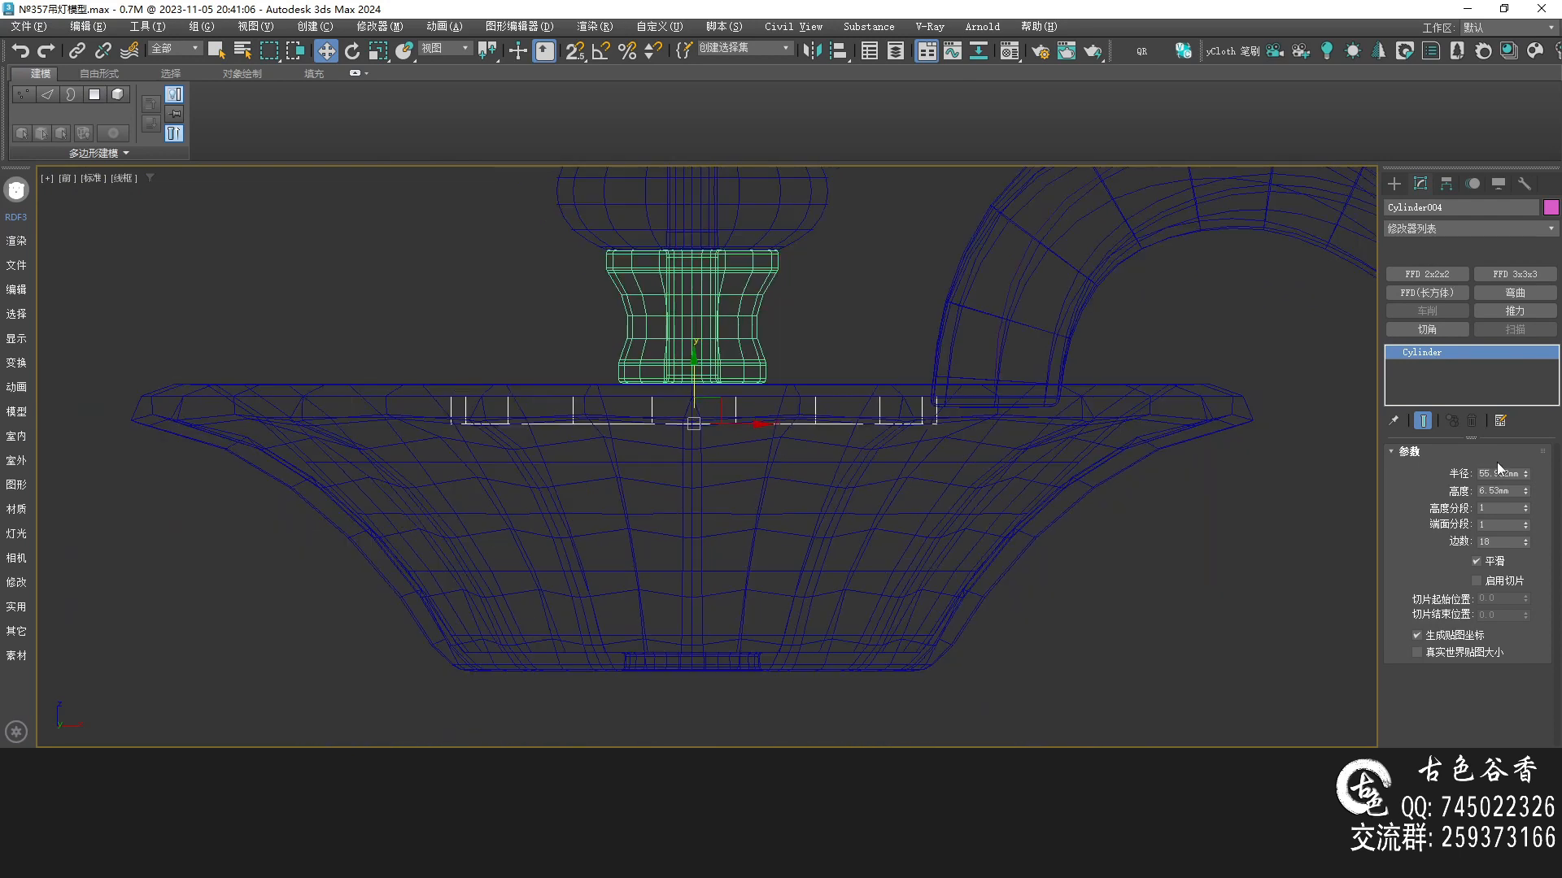
{"action": "left_click_drag", "start_coordinate": [1526, 478], "coordinate": [1544, 382]}
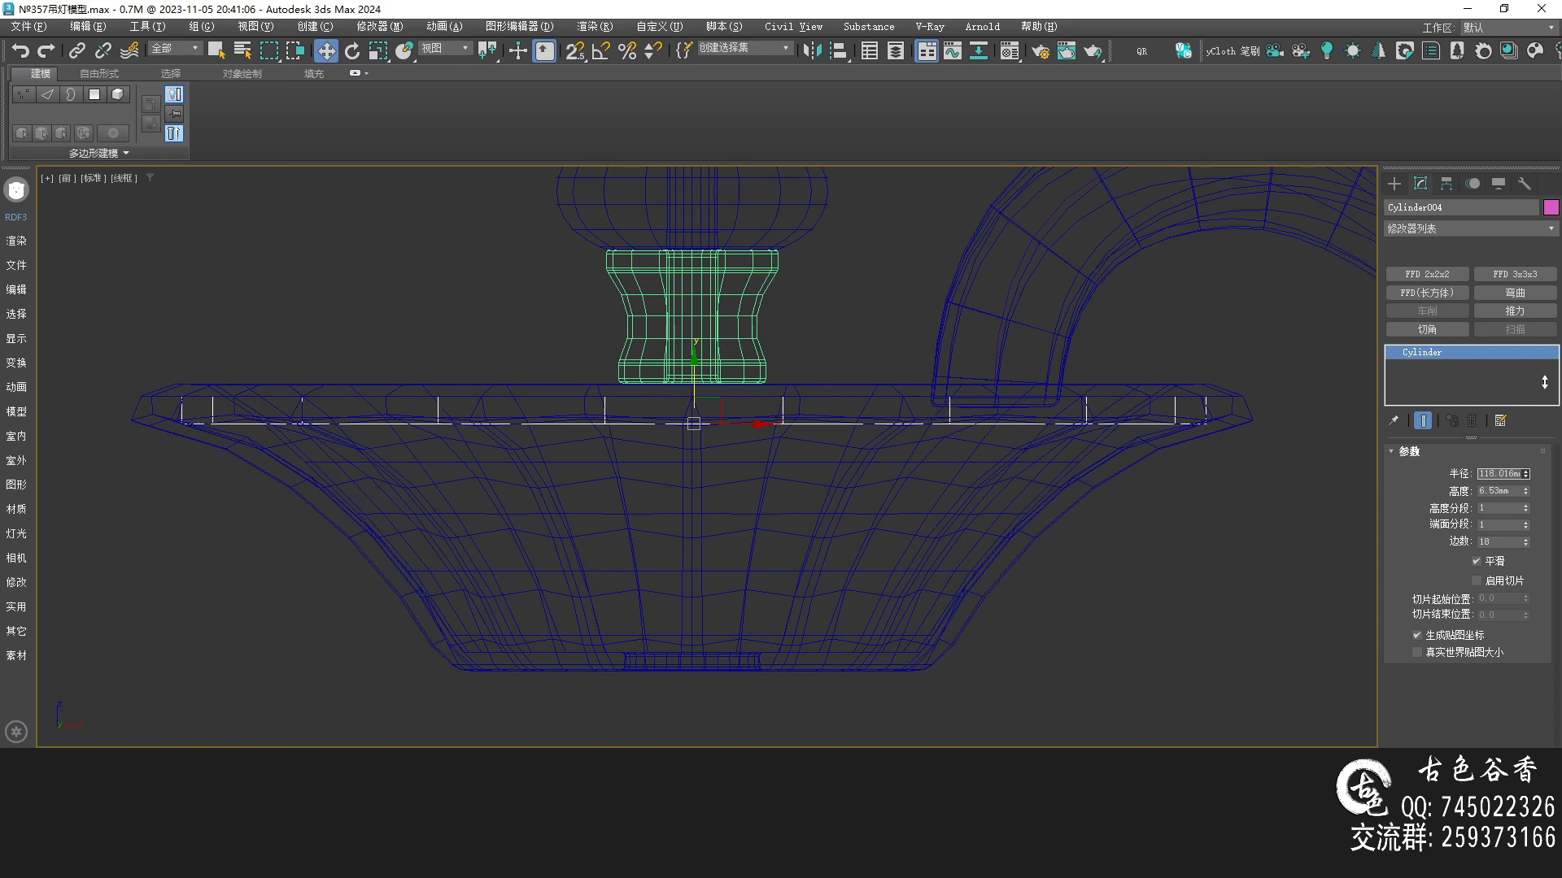
{"action": "middle_click_drag", "start_coordinate": [870, 451], "coordinate": [869, 440]}
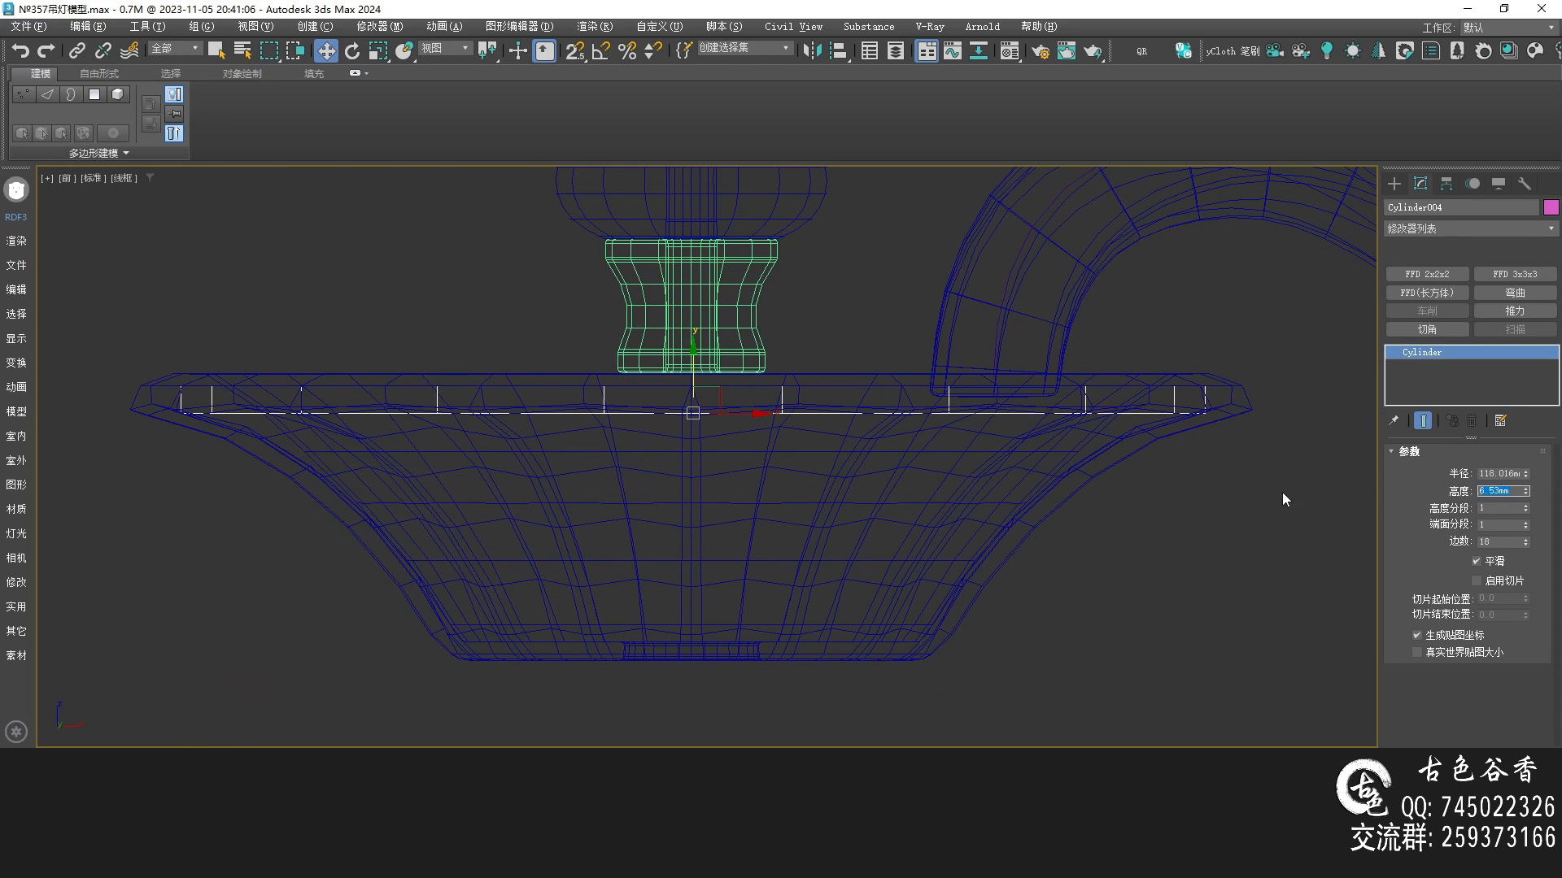
{"action": "type", "text": "3"}
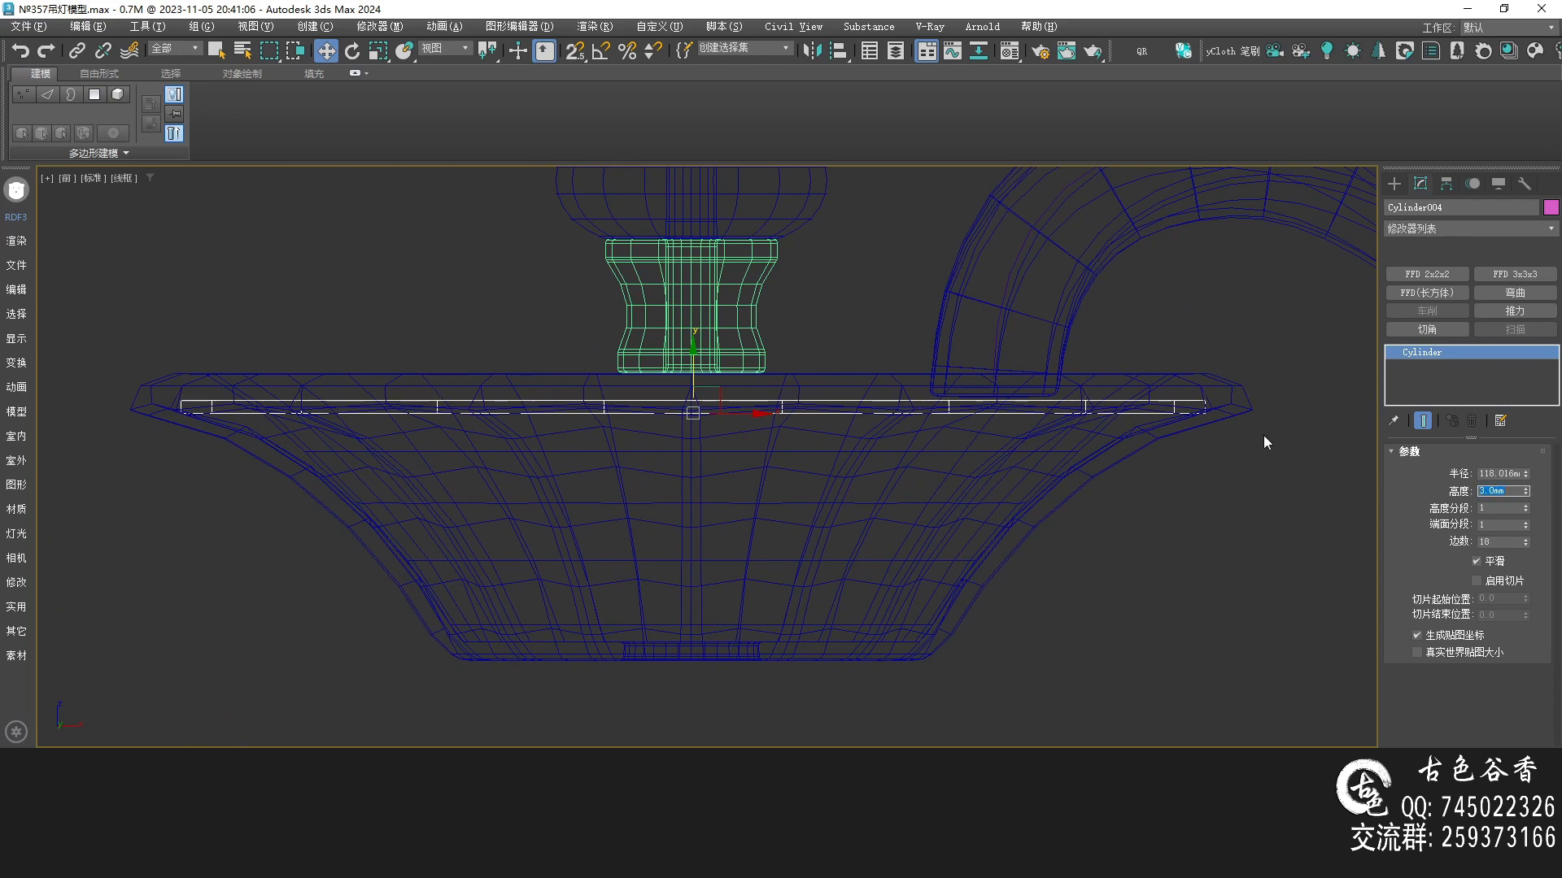
Raise the disc so it sits inside the dish just beneath the collar
{"action": "scroll", "coordinate": [634, 376], "scroll_direction": "up", "scroll_amount": 3}
{"action": "left_click_drag", "start_coordinate": [706, 400], "coordinate": [728, 362]}
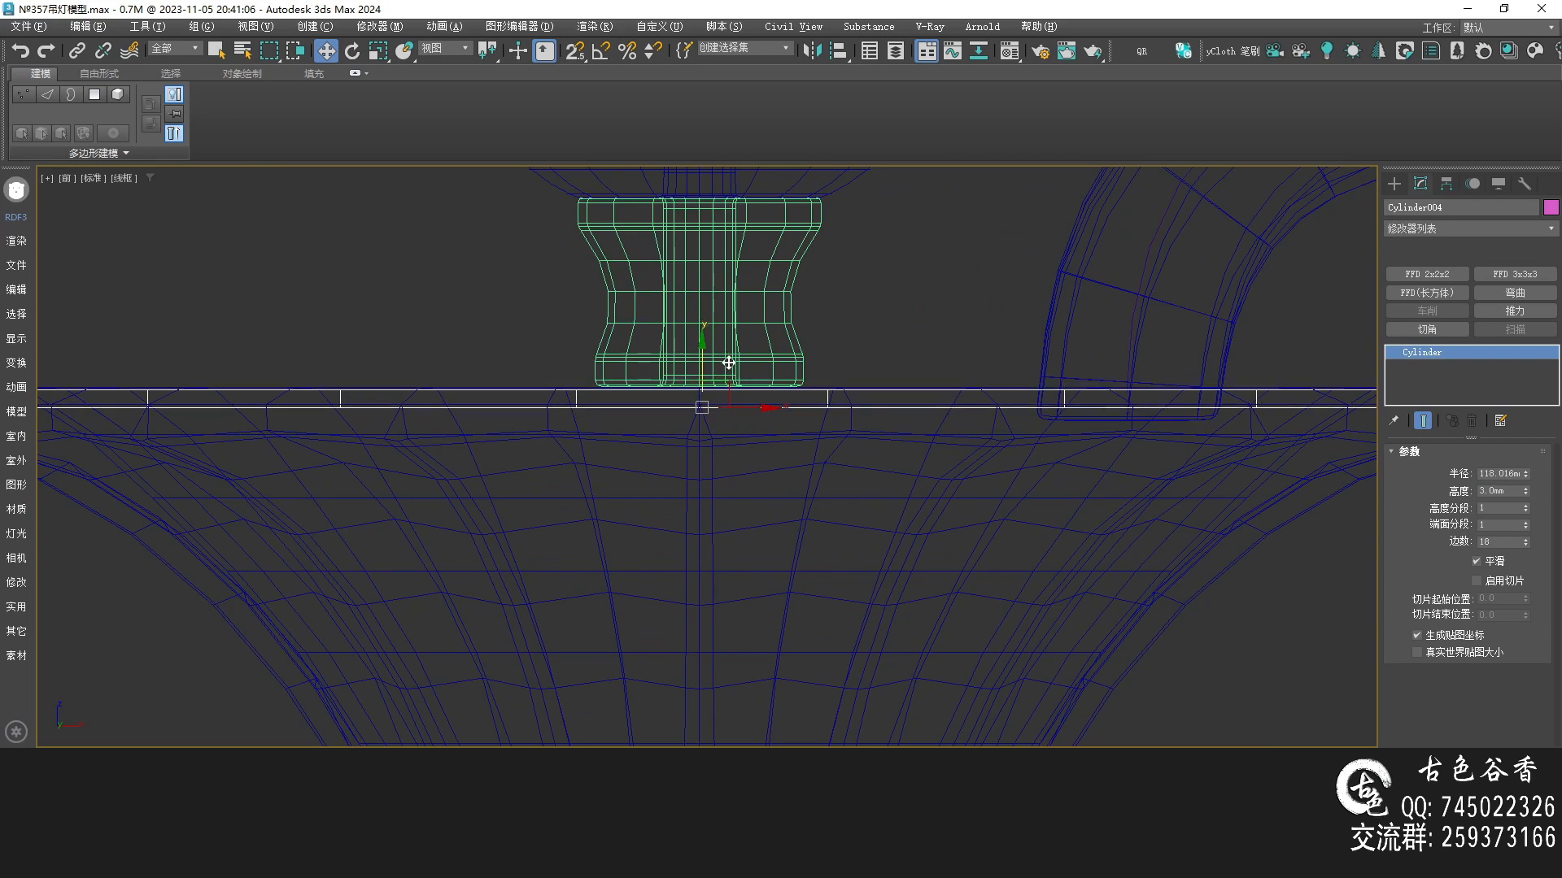
{"action": "scroll", "coordinate": [716, 404], "scroll_direction": "down", "scroll_amount": 3}
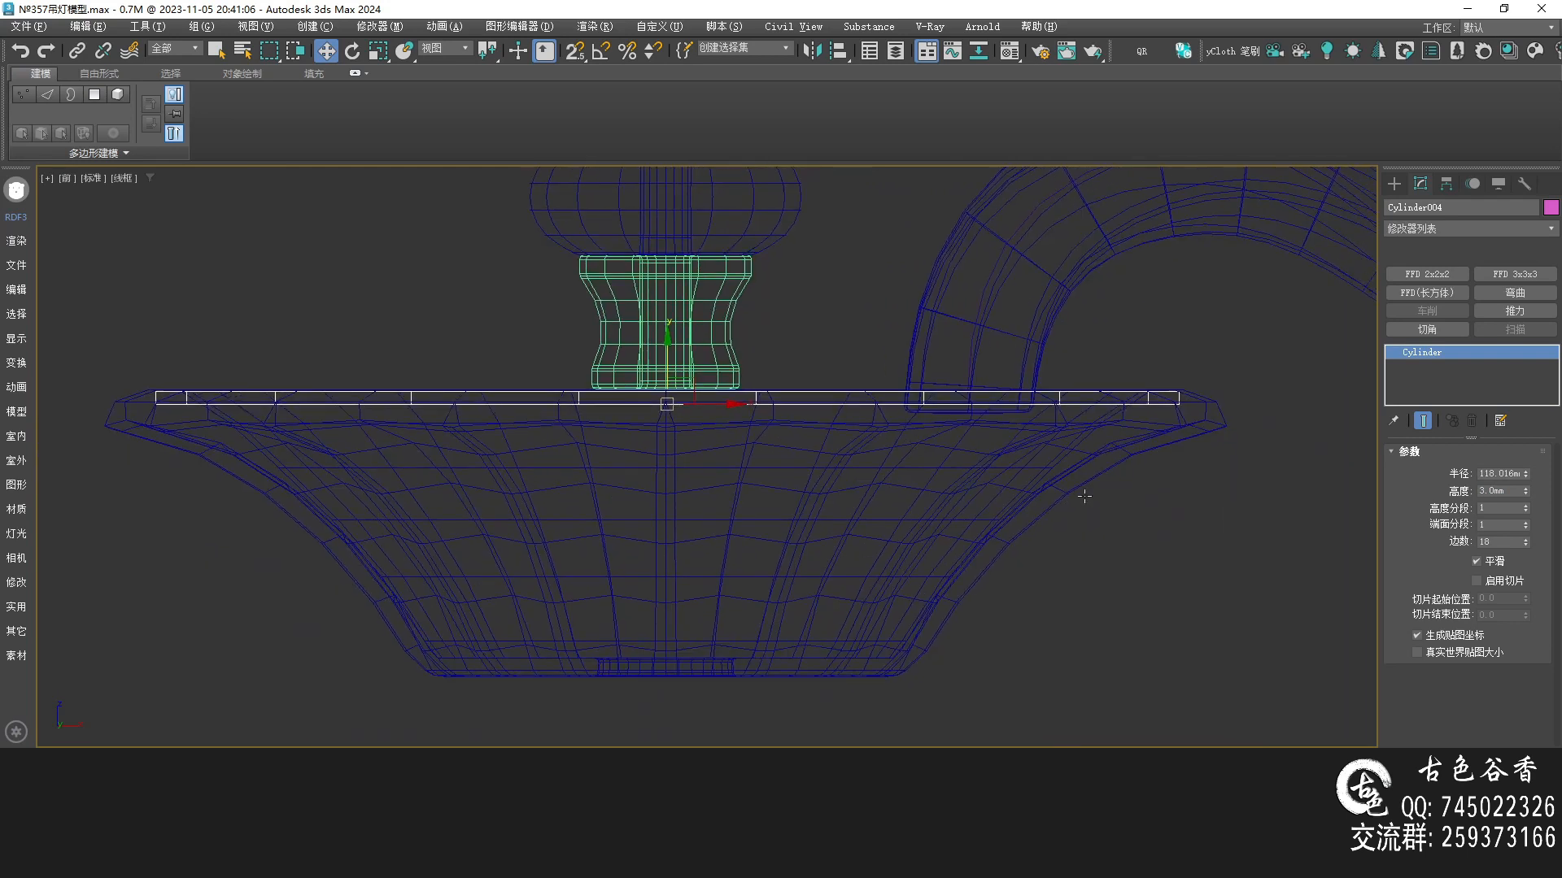
{"action": "key", "text": "super+shift"}
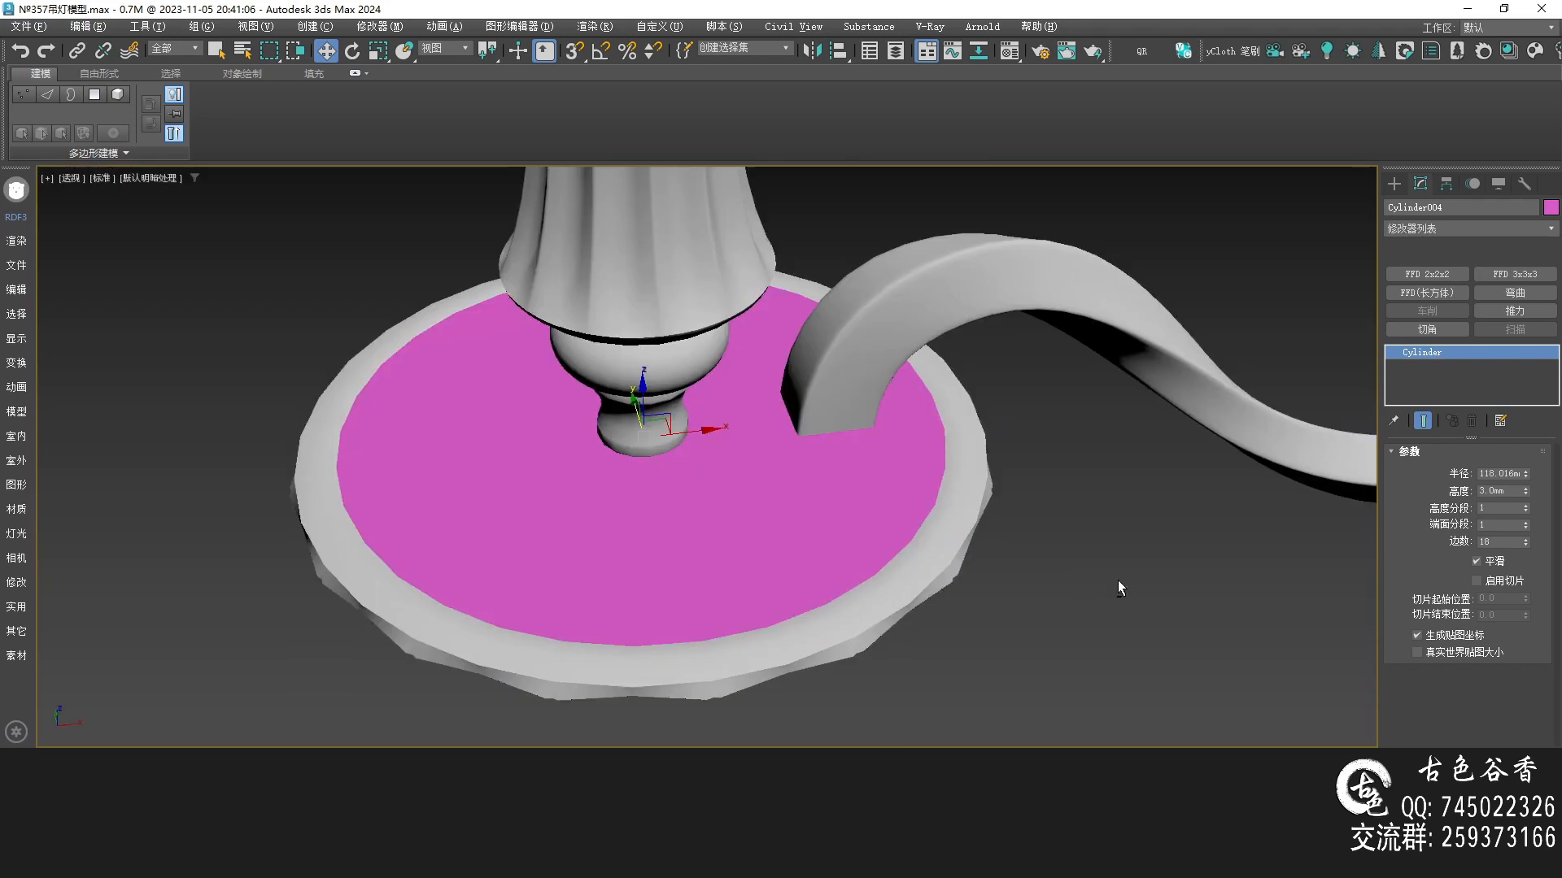
{"action": "key", "text": "F4"}
{"action": "mouse_move", "coordinate": [722, 522]}
{"action": "middle_mouse_down", "text": "alt"}
{"action": "mouse_move", "coordinate": [719, 428]}
{"action": "mouse_move", "coordinate": [788, 478]}
{"action": "mouse_move", "coordinate": [764, 456]}
{"action": "mouse_move", "coordinate": [724, 550]}
{"action": "mouse_move", "coordinate": [722, 505]}
{"action": "middle_mouse_up", "text": "alt"}
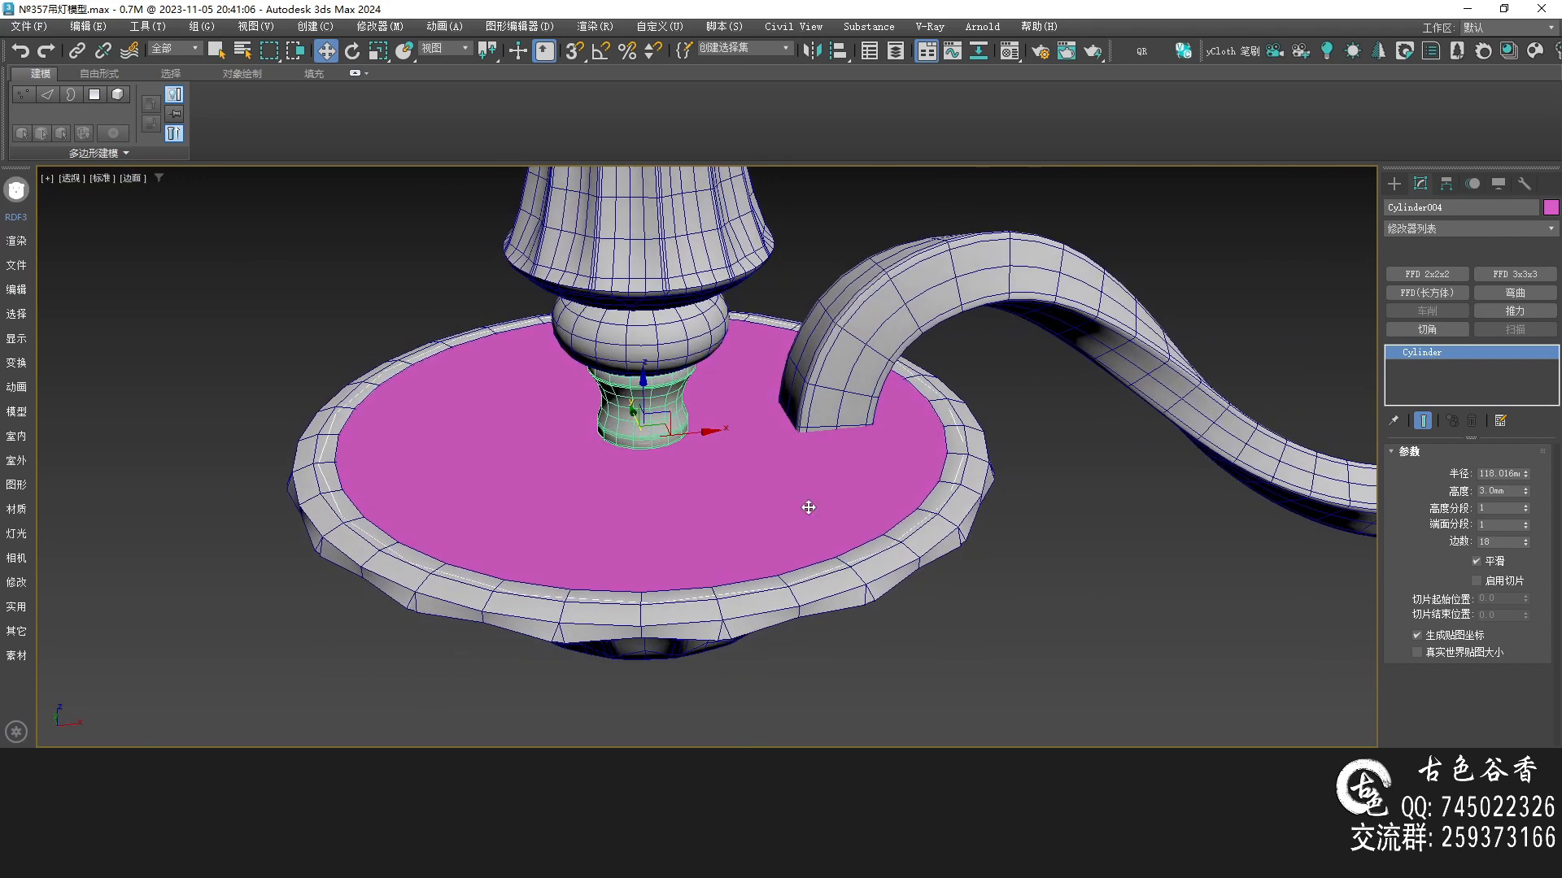
Set the disc's sides to 24 and widen its radius to about 113 mm
{"action": "scroll", "coordinate": [860, 522], "scroll_direction": "up", "scroll_amount": 3}
{"action": "left_click", "coordinate": [964, 530]}
{"action": "middle_click_drag", "start_coordinate": [964, 531], "coordinate": [942, 458], "text": "alt"}
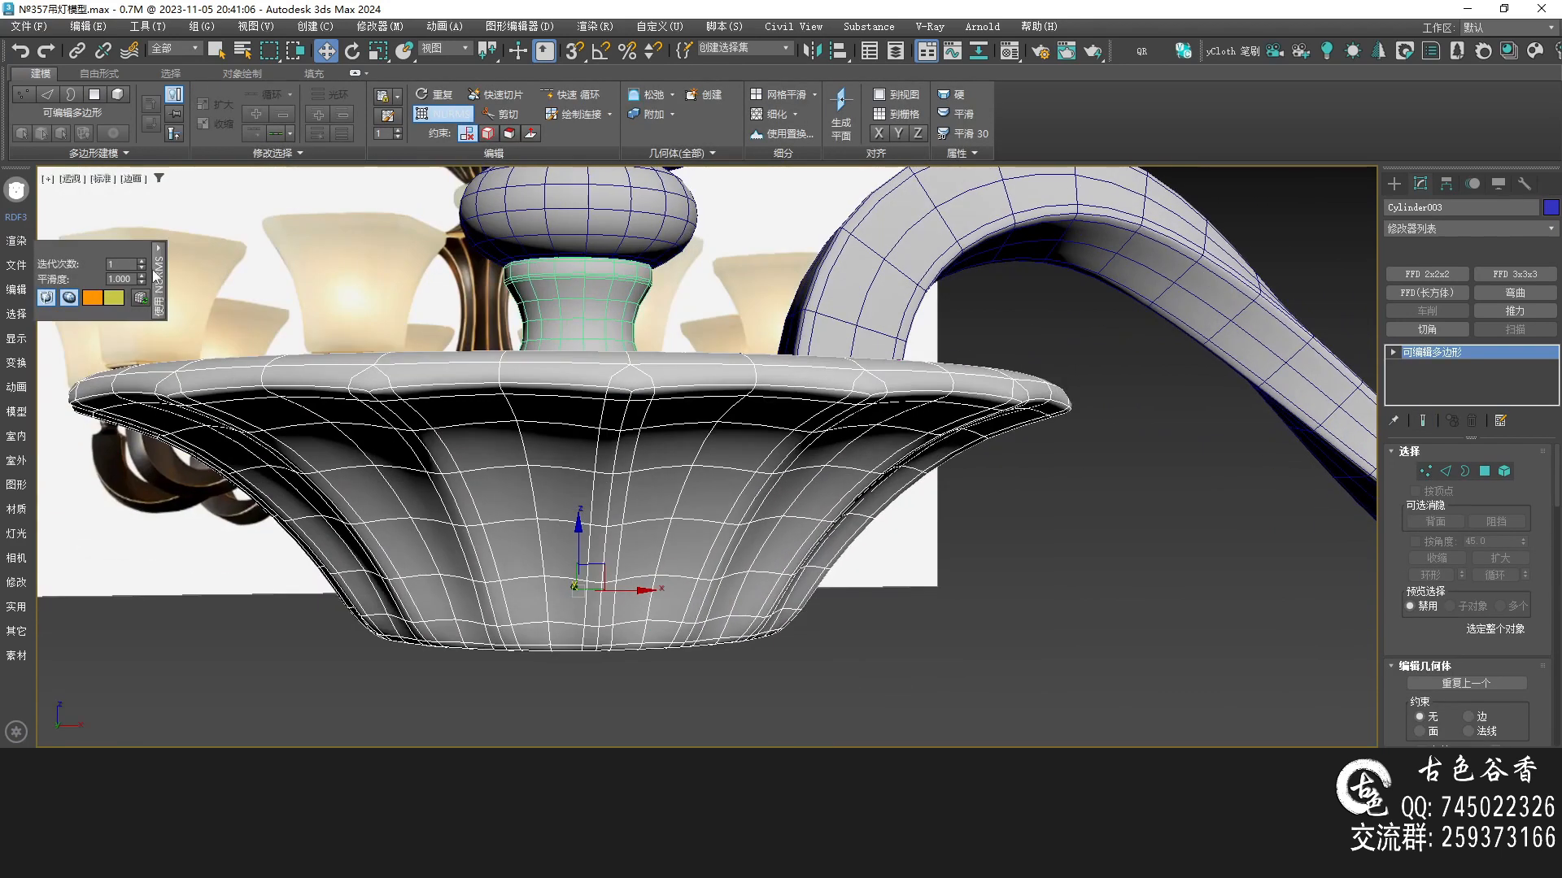
{"action": "middle_click_drag", "start_coordinate": [764, 390], "coordinate": [764, 443], "text": "alt"}
{"action": "left_click", "coordinate": [719, 446]}
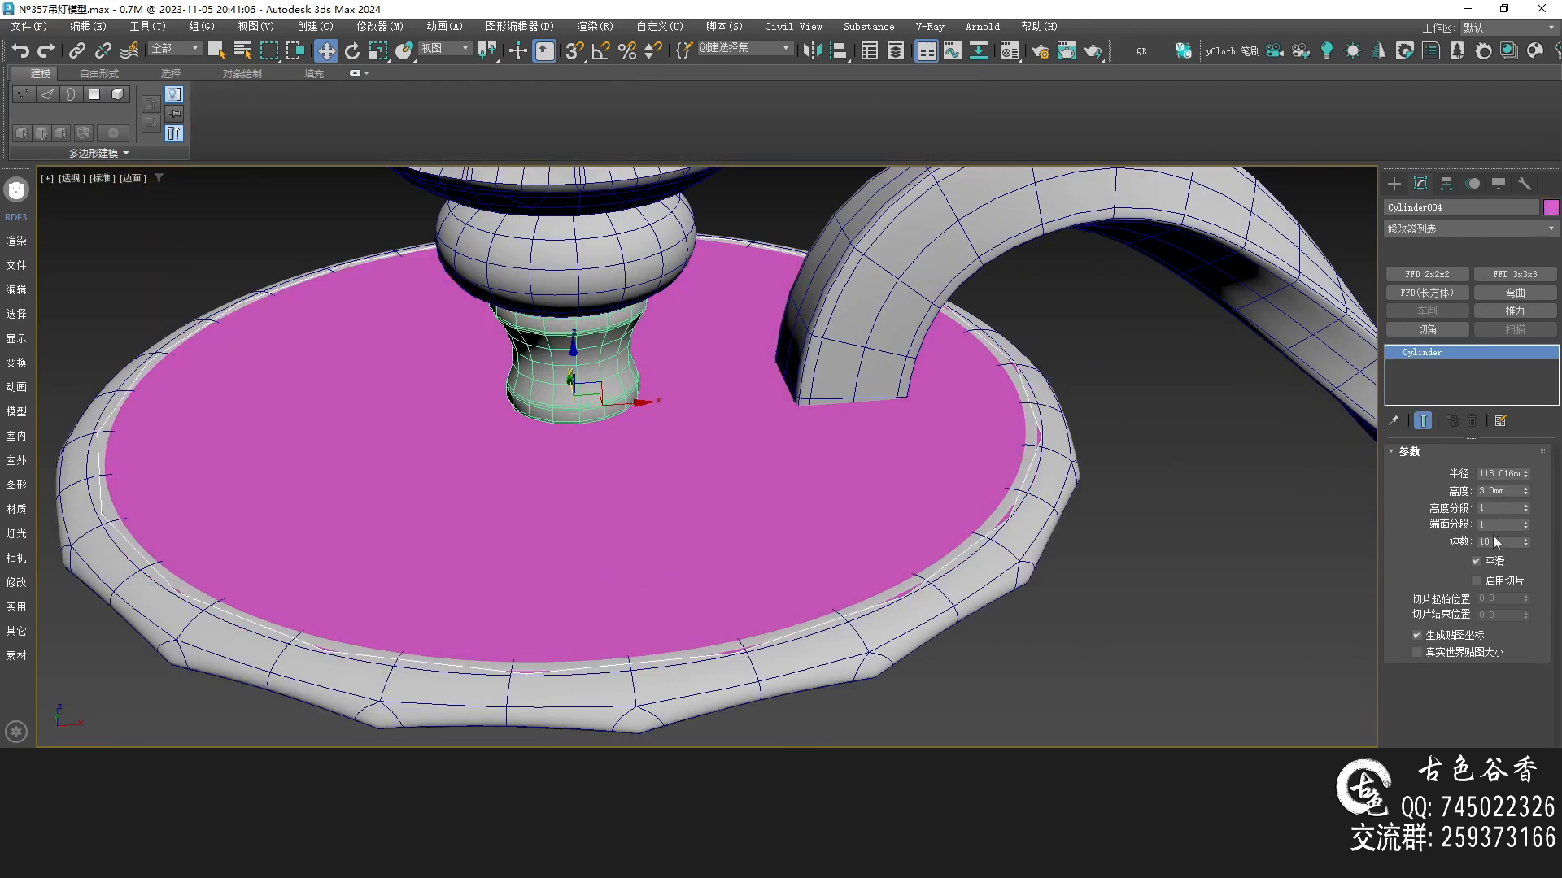
{"action": "double_click", "coordinate": [1491, 542]}
{"action": "key", "text": "Return"}
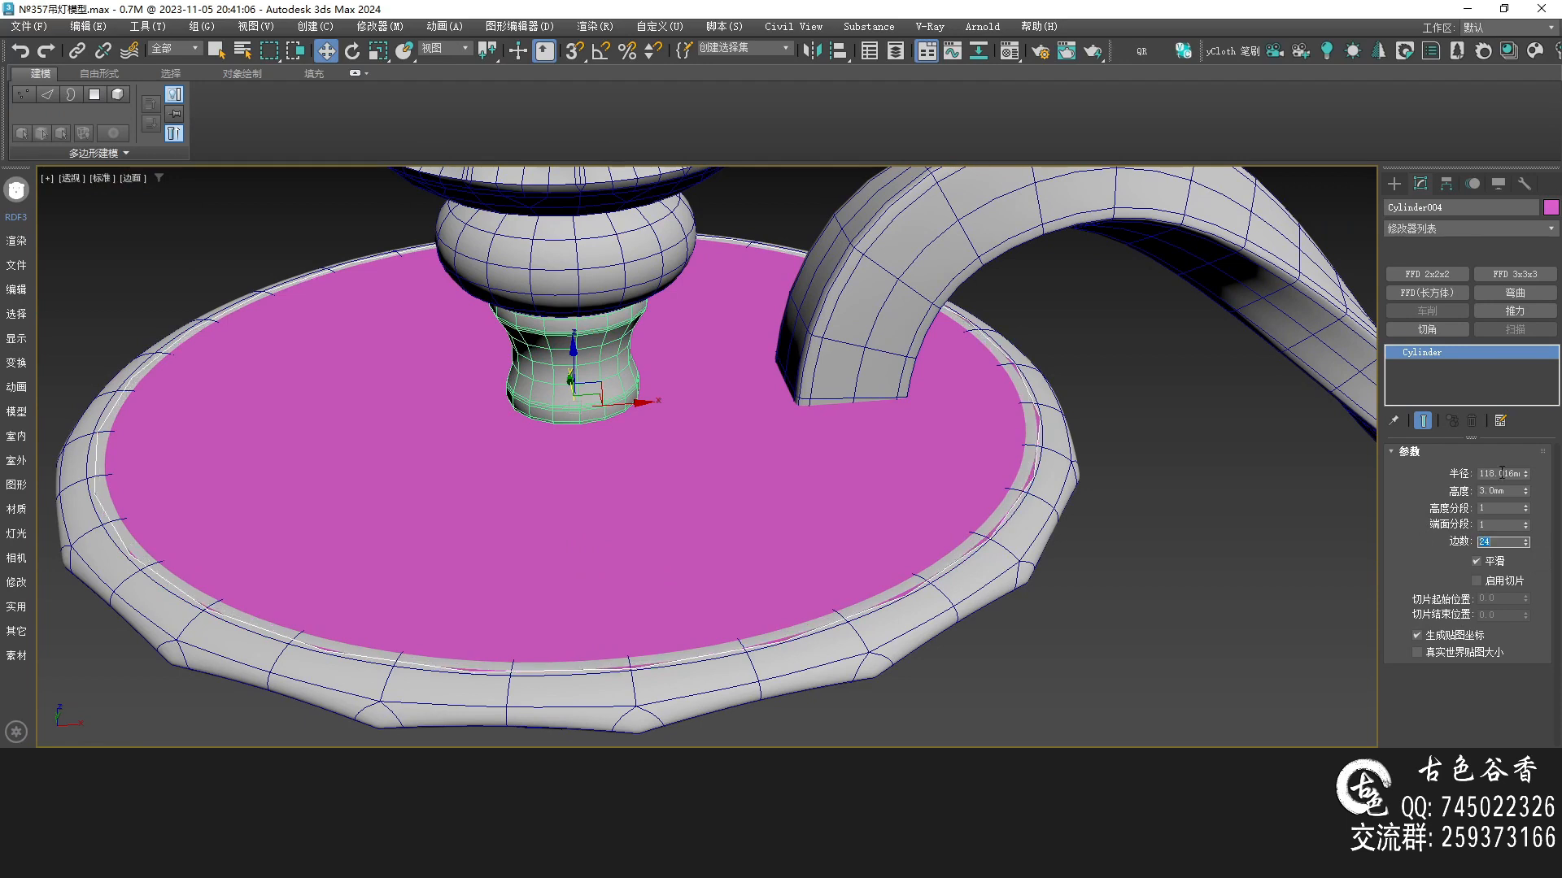
{"action": "left_click_drag", "start_coordinate": [1527, 478], "coordinate": [1526, 476]}
Isolate the disc and raise its cap segments to 5
{"action": "middle_click_drag", "start_coordinate": [950, 550], "coordinate": [962, 488], "text": "alt"}
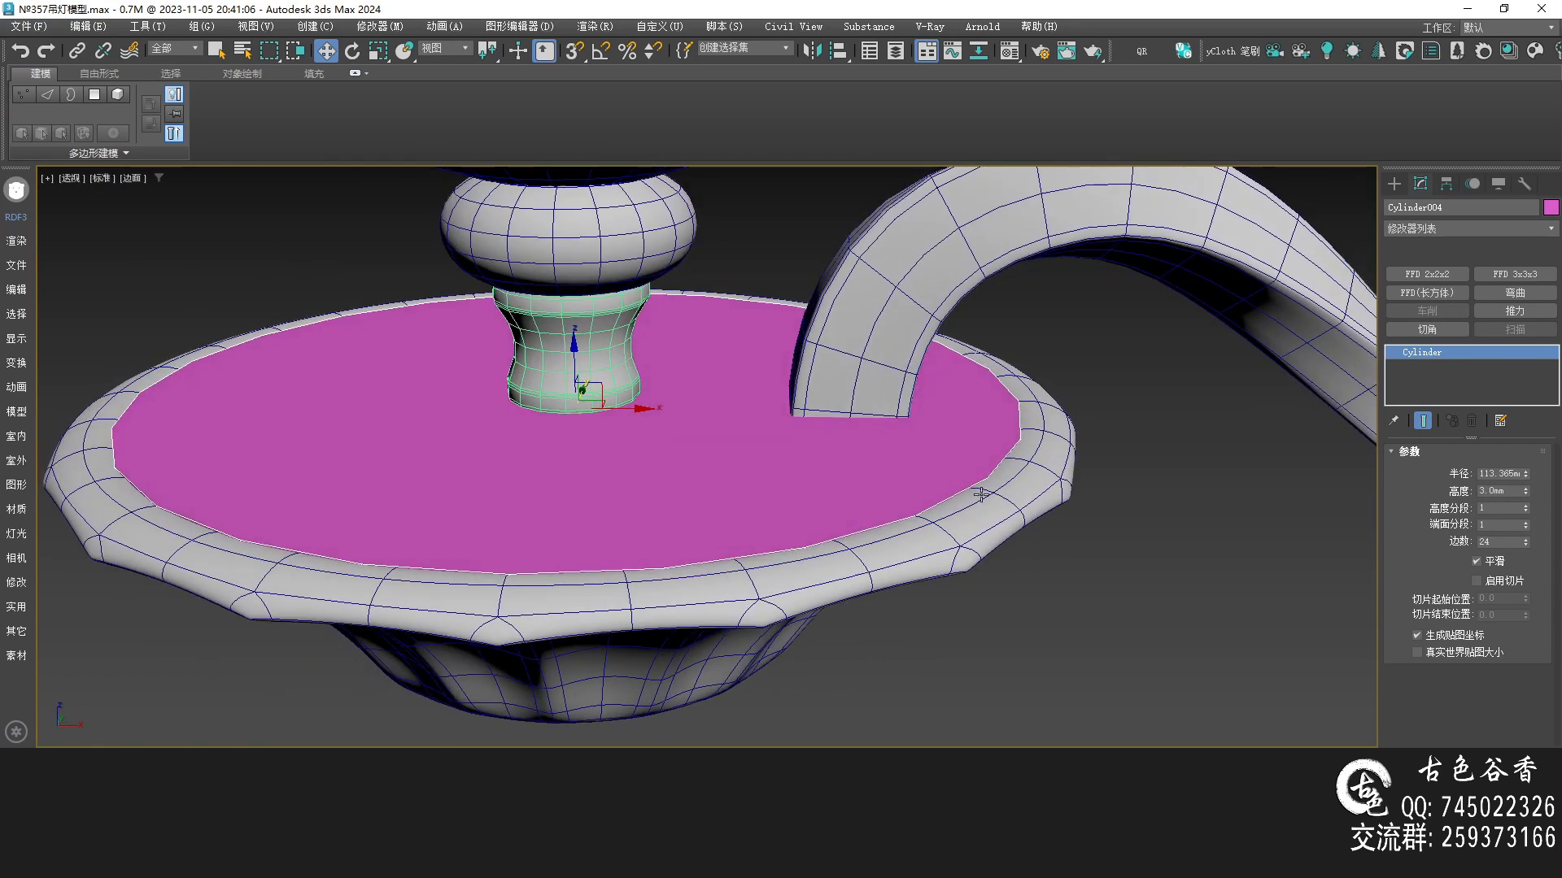
{"action": "scroll", "coordinate": [703, 444], "scroll_direction": "up", "scroll_amount": 2}
{"action": "key", "text": "q"}
{"action": "key", "text": "alt+q"}
{"action": "key", "text": "F4"}
{"action": "key", "text": "F4"}
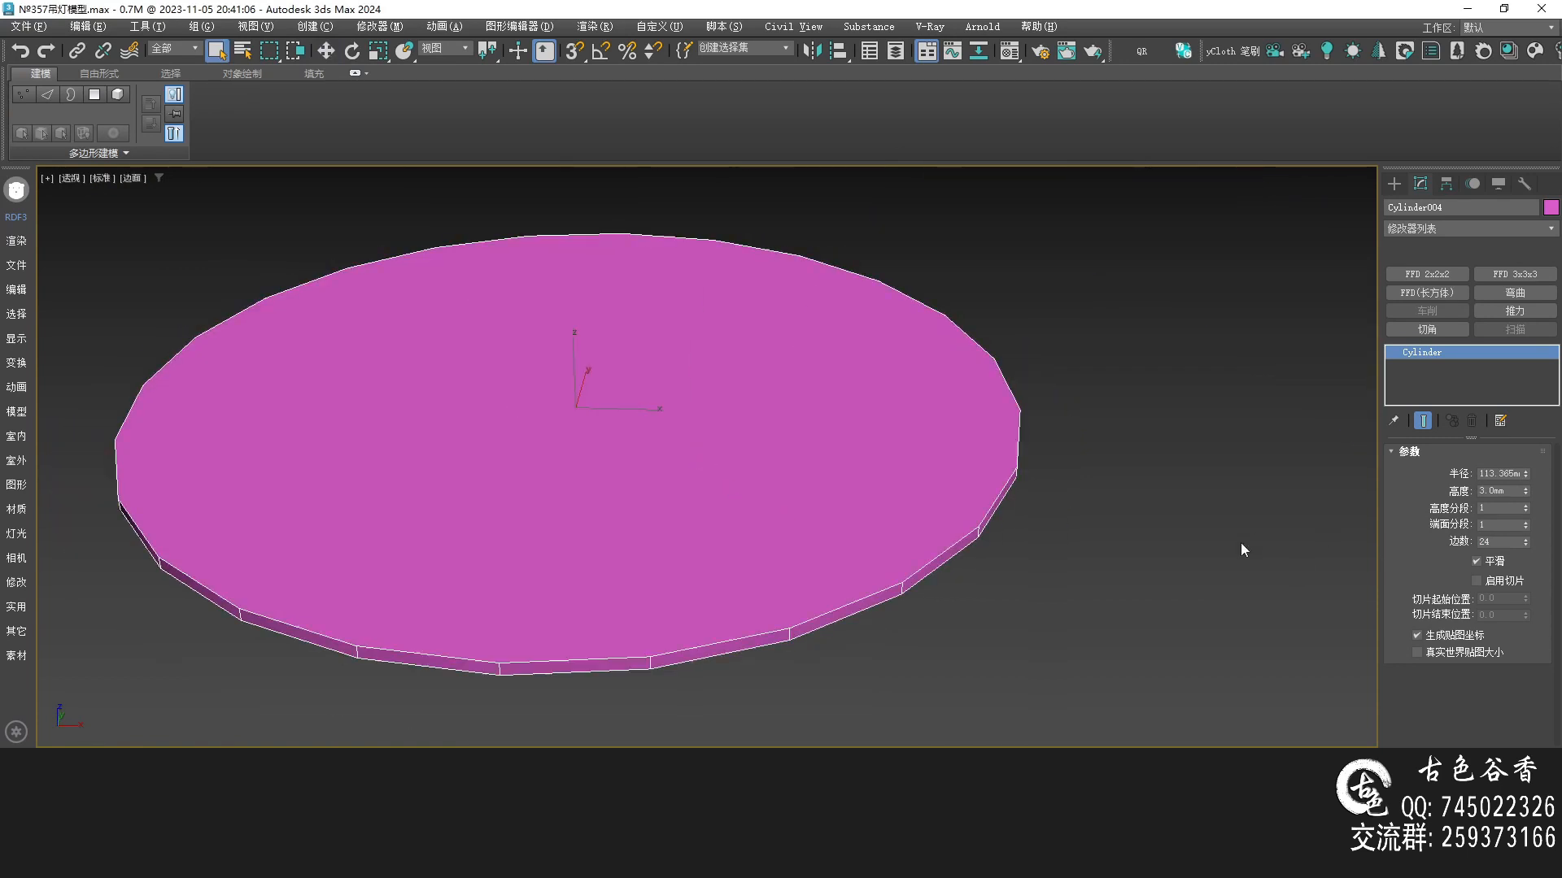
{"action": "left_click", "coordinate": [1526, 522]}
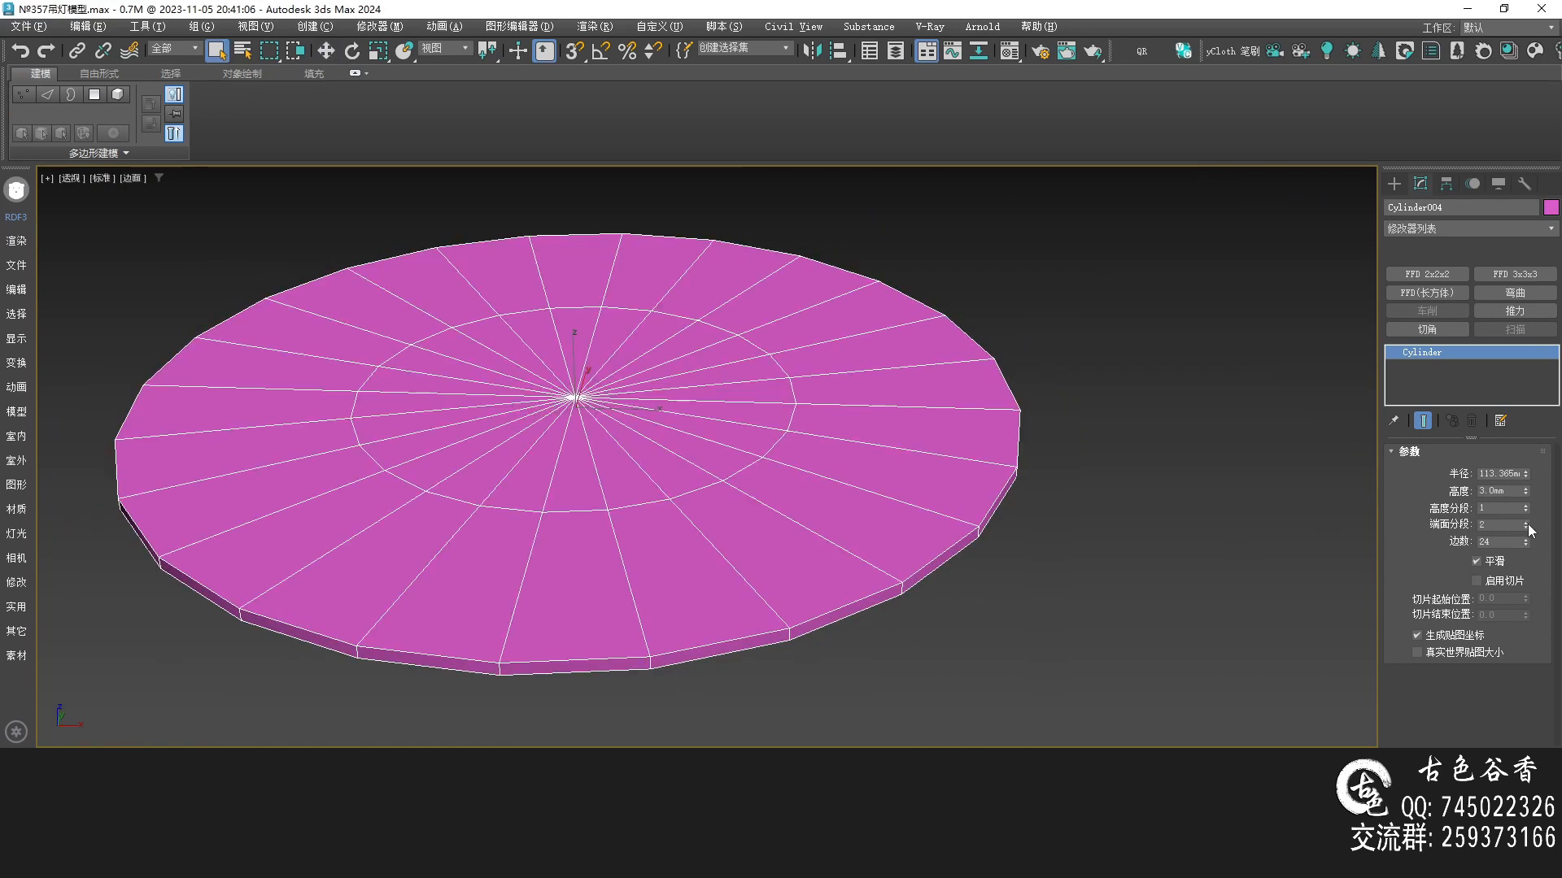
{"action": "left_click", "coordinate": [1526, 521]}
{"action": "left_click", "coordinate": [1526, 521]}
{"action": "left_click", "coordinate": [1525, 522]}
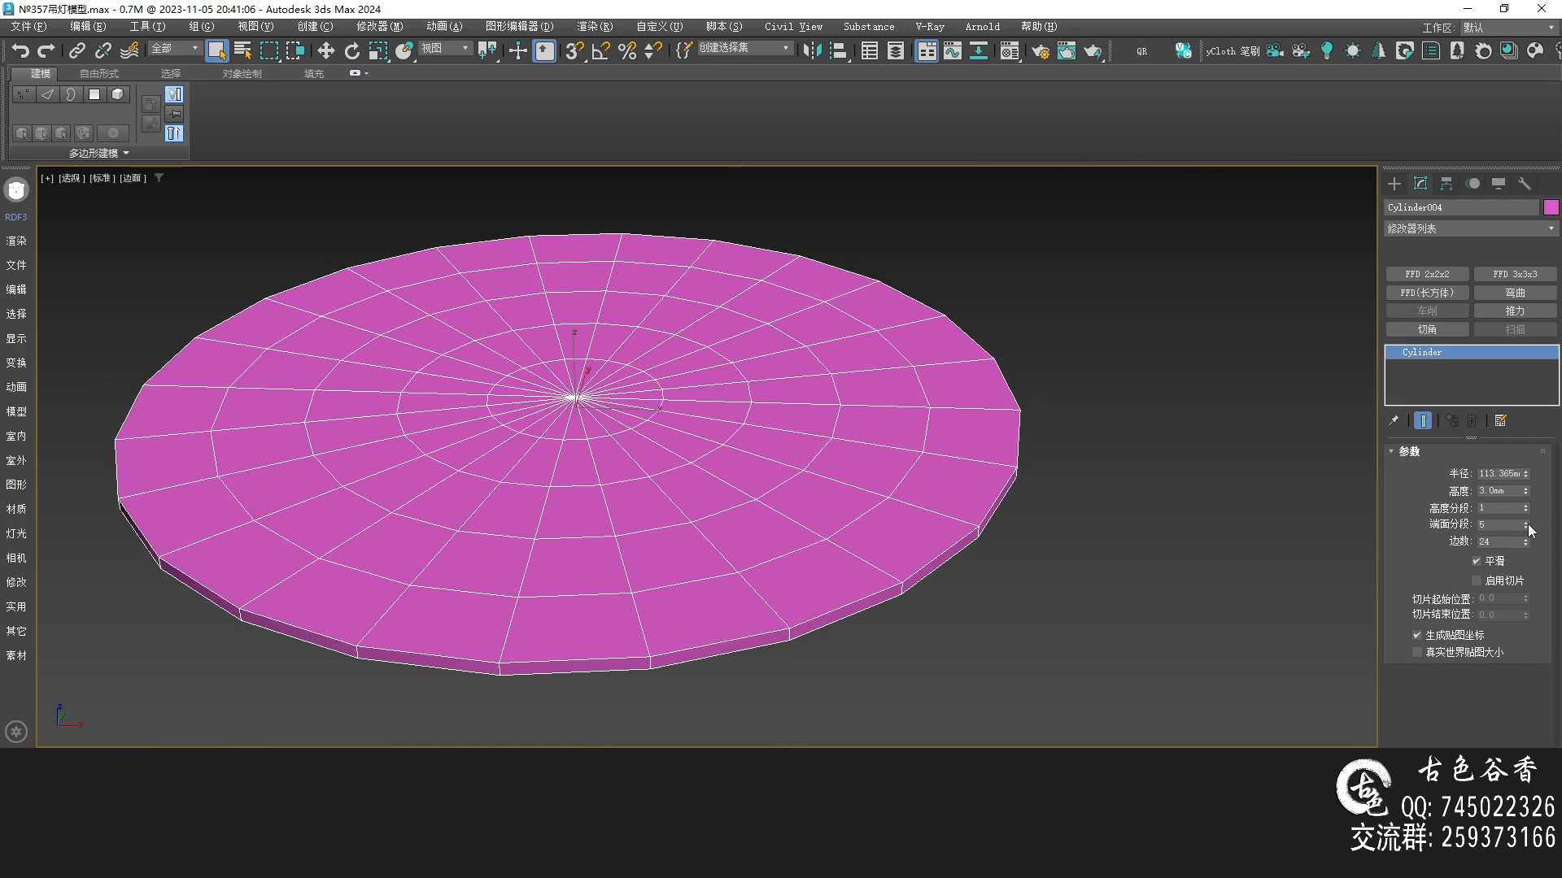
Convert the disc to editable poly, select its two rim edge loops and chamfer them 0.705 mm
{"action": "middle_click_drag", "start_coordinate": [864, 491], "coordinate": [870, 526], "text": "alt"}
{"action": "key", "text": "alt+c"}
{"action": "key", "text": "alt+c"}
{"action": "scroll", "coordinate": [900, 513], "scroll_direction": "up", "scroll_amount": 4}
{"action": "middle_click_drag", "start_coordinate": [972, 518], "coordinate": [911, 413], "text": "alt"}
{"action": "key", "text": "2"}
{"action": "double_click", "coordinate": [994, 362]}
{"action": "double_click", "coordinate": [999, 392], "text": "ctrl"}
{"action": "scroll", "coordinate": [999, 389], "scroll_direction": "up", "scroll_amount": 2}
{"action": "key", "text": "ctrl+shift+c"}
{"action": "left_click_drag", "start_coordinate": [719, 489], "coordinate": [721, 480]}
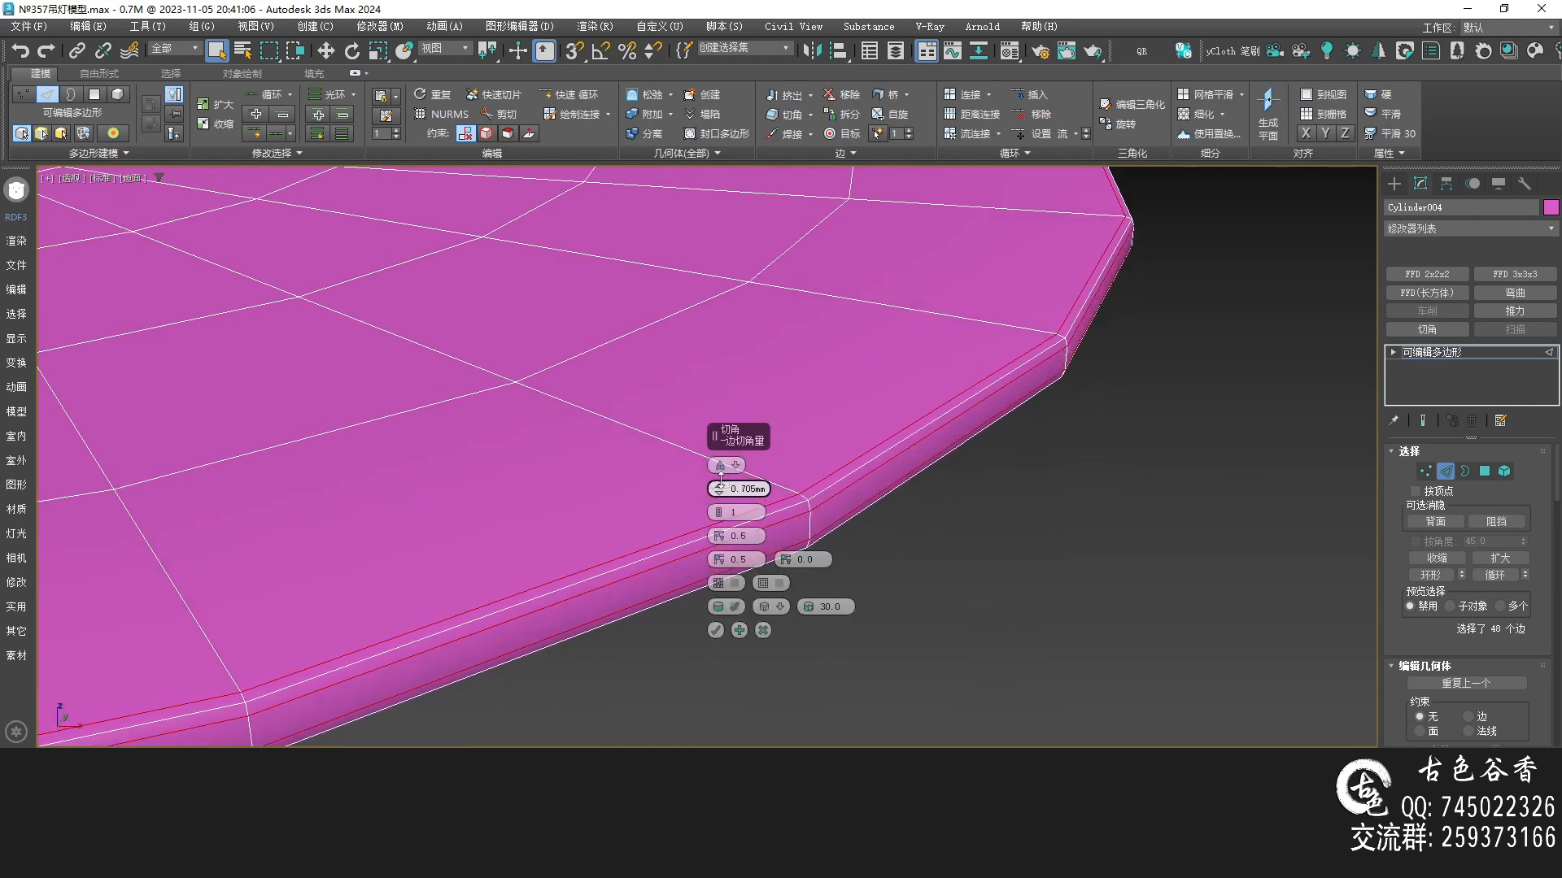
{"action": "left_click", "coordinate": [715, 630]}
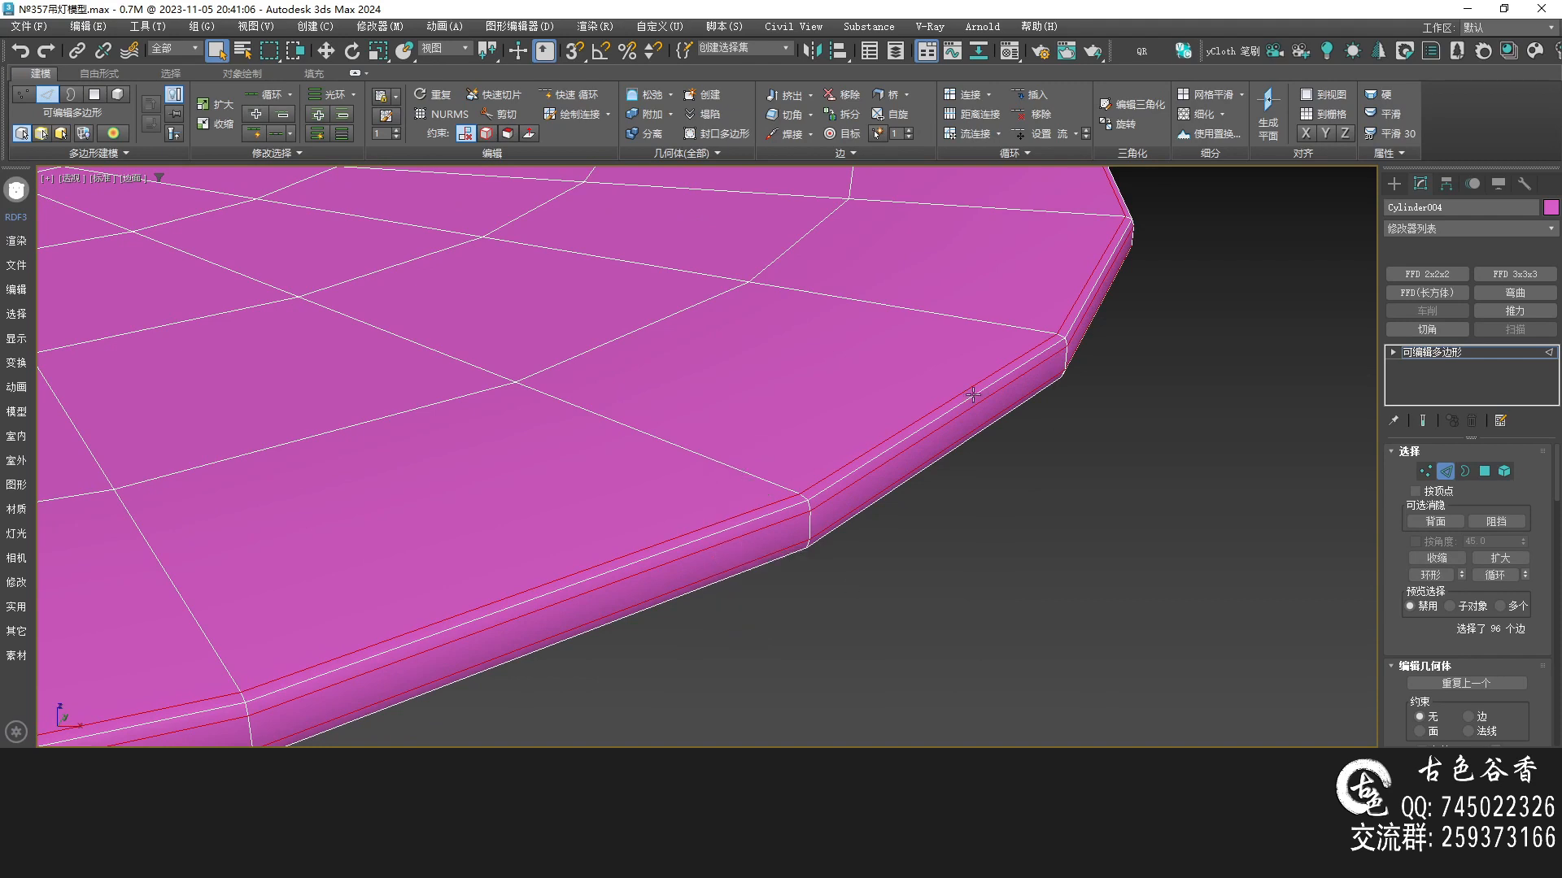
Examine the disc's segmentation from the top and perspective views
{"action": "scroll", "coordinate": [1051, 437], "scroll_direction": "down", "scroll_amount": 6}
{"action": "middle_click_drag", "start_coordinate": [794, 418], "coordinate": [871, 561]}
{"action": "scroll", "coordinate": [758, 406], "scroll_direction": "up", "scroll_amount": 4}
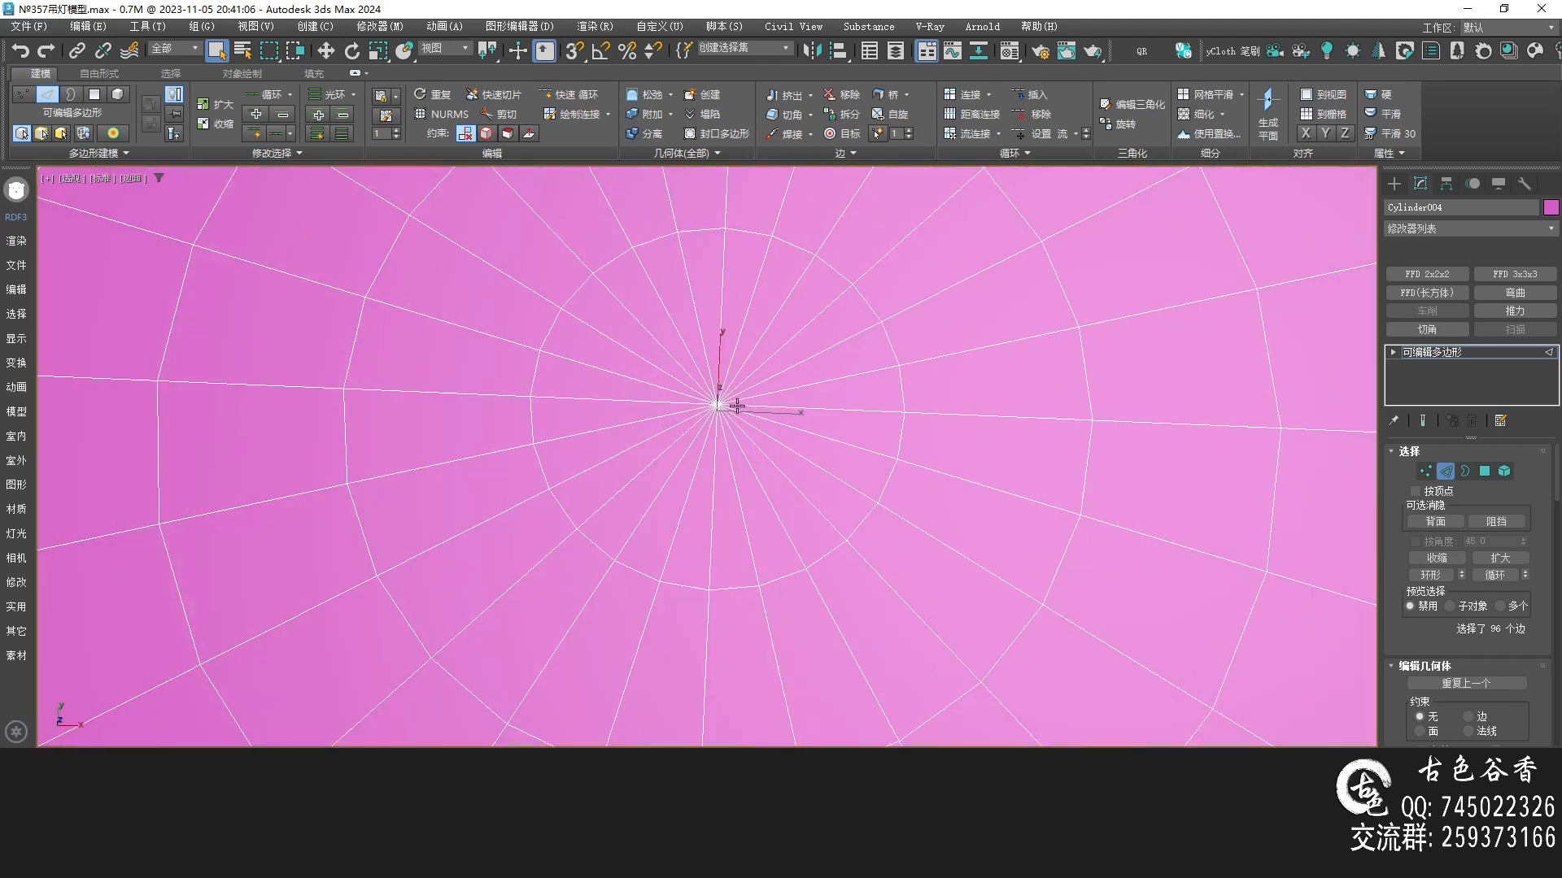
{"action": "key", "text": "alt+w"}
{"action": "middle_click", "coordinate": [656, 408]}
{"action": "key", "text": "alt+w"}
{"action": "key", "text": "alt+w"}
{"action": "middle_click", "coordinate": [761, 511]}
{"action": "key", "text": "alt+w"}
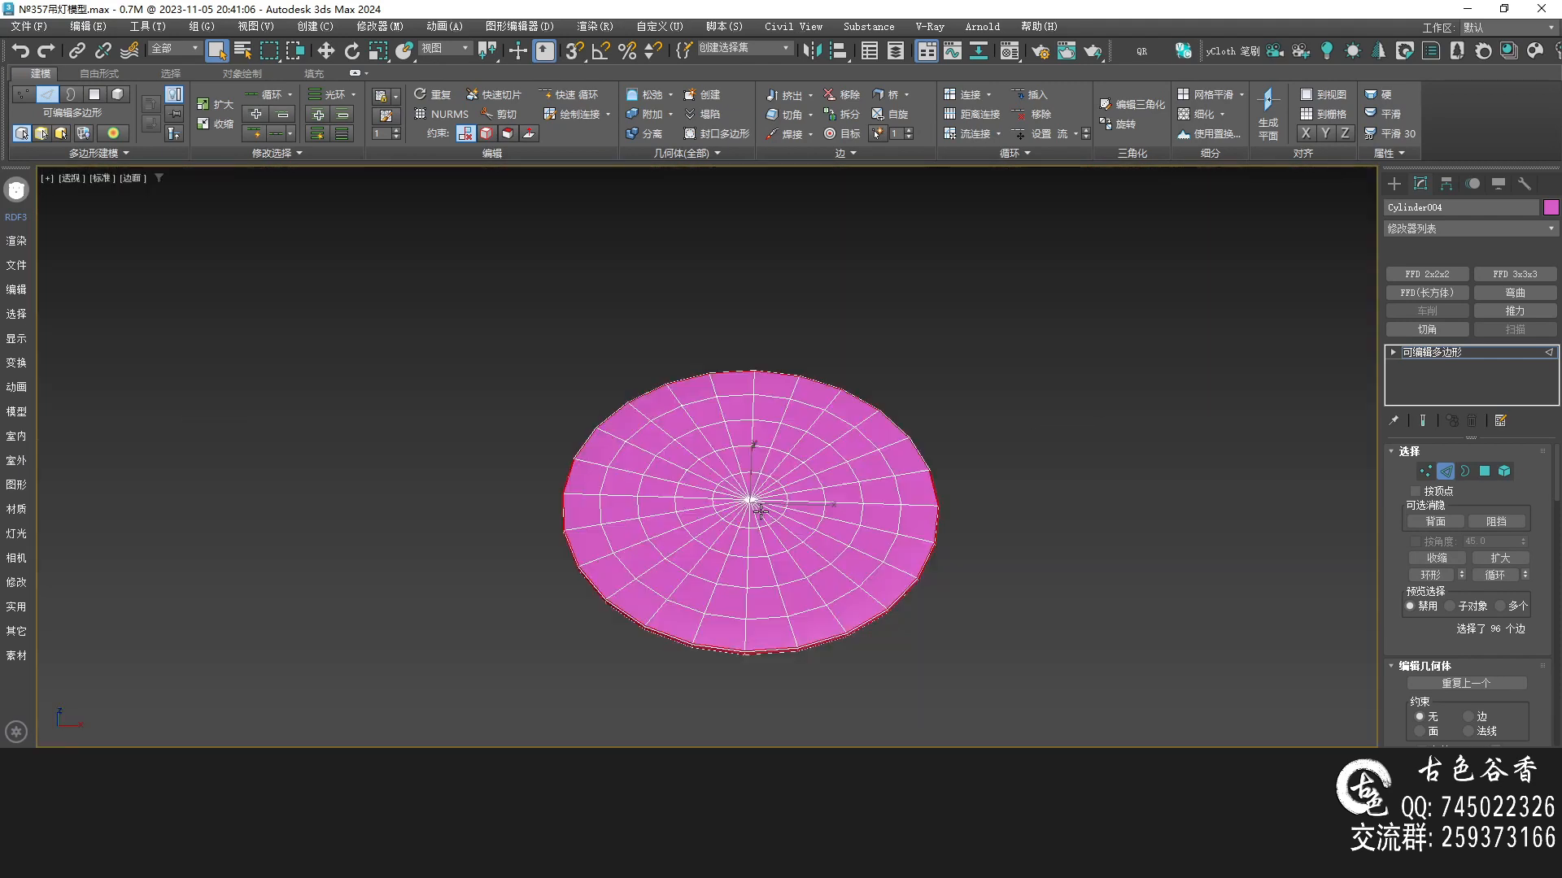
{"action": "scroll", "coordinate": [672, 516], "scroll_direction": "up", "scroll_amount": 3}
{"action": "key", "text": "alt+q"}
{"action": "middle_click_drag", "start_coordinate": [738, 491], "coordinate": [772, 472], "text": "alt"}
{"action": "scroll", "coordinate": [751, 469], "scroll_direction": "up", "scroll_amount": 8}
{"action": "key", "text": "alt+w"}
{"action": "middle_click", "coordinate": [520, 348]}
{"action": "key", "text": "alt+w"}
{"action": "middle_click_drag", "start_coordinate": [520, 349], "coordinate": [553, 399]}
{"action": "scroll", "coordinate": [583, 450], "scroll_direction": "up", "scroll_amount": 6}
Try selecting the radial edges inside the disc's innermost ring
{"action": "middle_click_drag", "start_coordinate": [725, 461], "coordinate": [664, 311]}
{"action": "scroll", "coordinate": [696, 376], "scroll_direction": "up", "scroll_amount": 3}
{"action": "left_click", "coordinate": [674, 330]}
{"action": "left_click_drag", "start_coordinate": [777, 324], "coordinate": [800, 370], "text": "ctrl"}
{"action": "scroll", "coordinate": [772, 324], "scroll_direction": "down", "scroll_amount": 3}
{"action": "left_click", "coordinate": [807, 340], "text": "ctrl"}
{"action": "left_click", "coordinate": [798, 429], "text": "ctrl"}
{"action": "left_click", "coordinate": [737, 495], "text": "ctrl"}
{"action": "left_click", "coordinate": [672, 529], "text": "ctrl"}
{"action": "left_click", "coordinate": [600, 533], "text": "ctrl"}
{"action": "left_click", "coordinate": [574, 501], "text": "ctrl"}
{"action": "left_click", "coordinate": [544, 484], "text": "ctrl"}
{"action": "left_click", "coordinate": [545, 484], "text": "alt"}
{"action": "left_click", "coordinate": [562, 527], "text": "alt"}
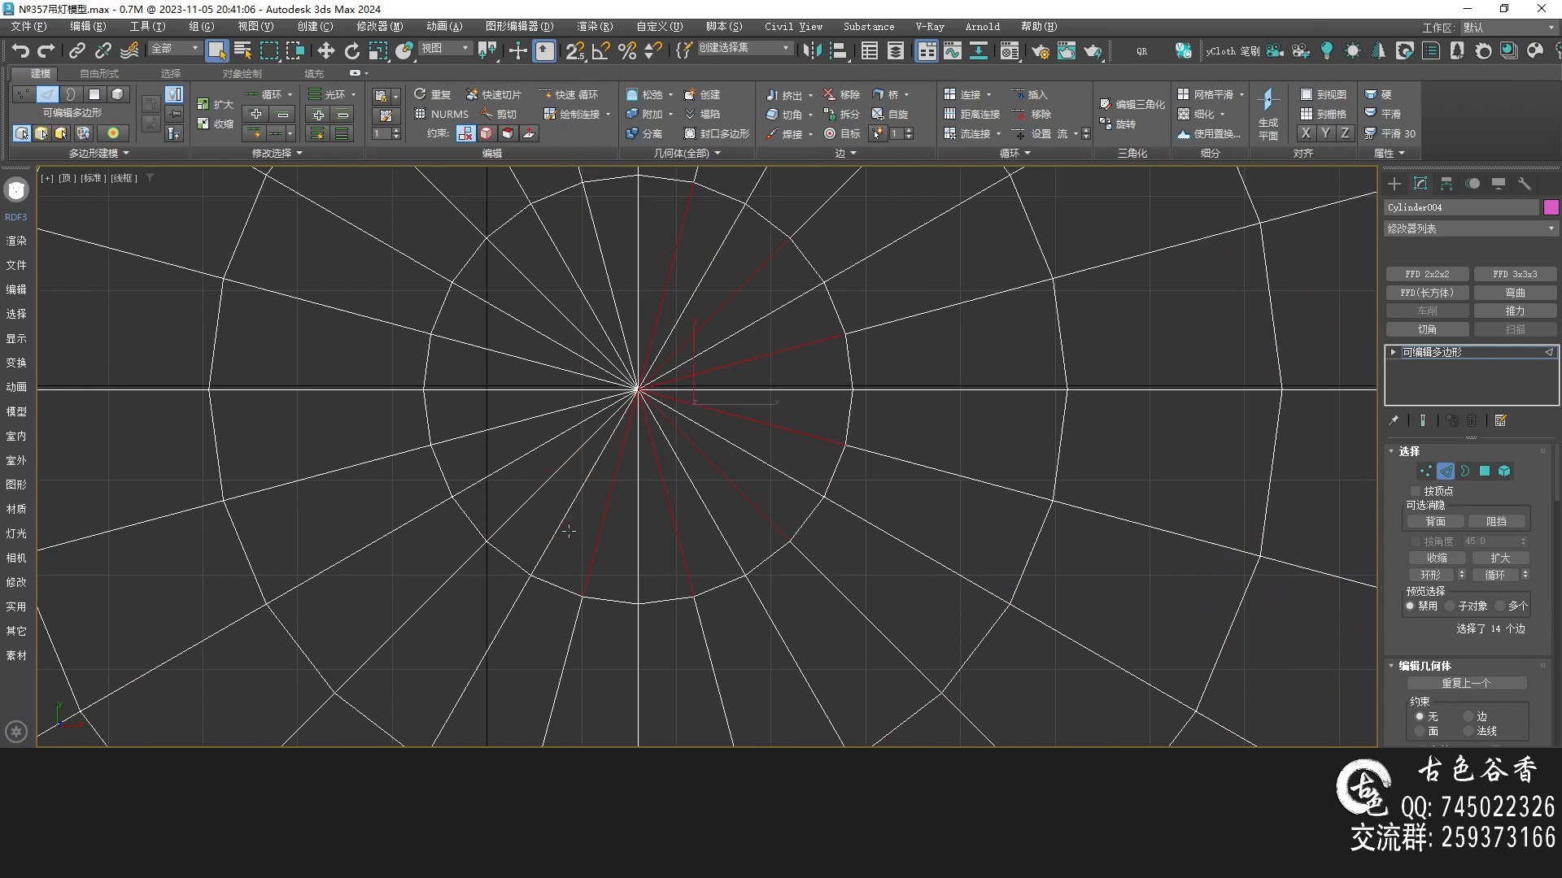
{"action": "left_click", "coordinate": [525, 503], "text": "ctrl"}
{"action": "left_click", "coordinate": [478, 434], "text": "ctrl"}
{"action": "left_click", "coordinate": [496, 352], "text": "ctrl"}
{"action": "left_click", "coordinate": [523, 281], "text": "ctrl"}
{"action": "left_click", "coordinate": [596, 244], "text": "ctrl"}
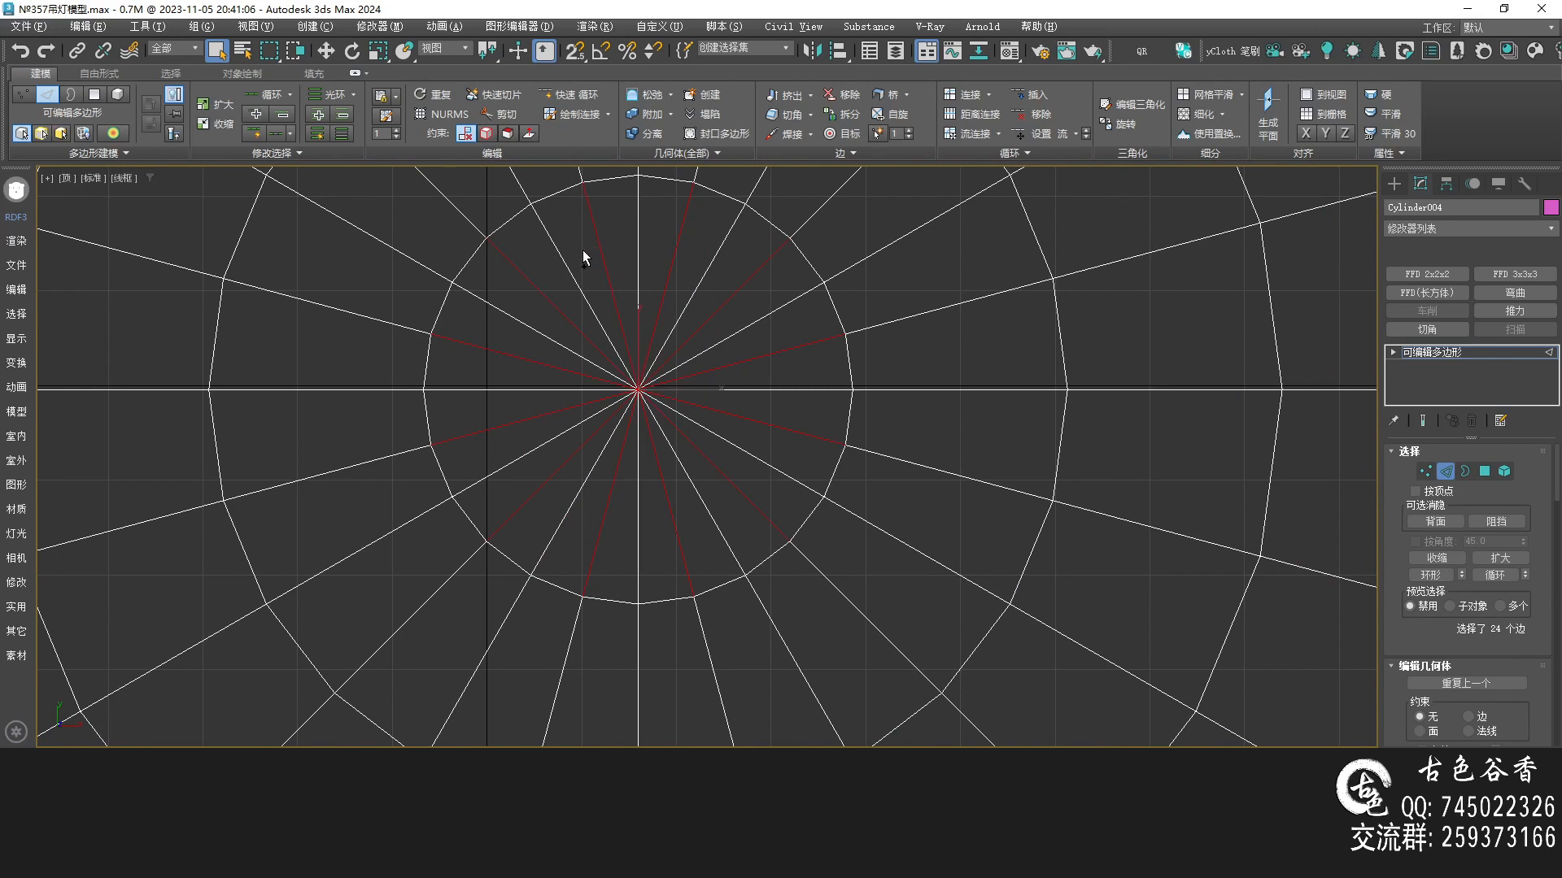
{"action": "left_click", "coordinate": [582, 251]}
{"action": "middle_click_drag", "start_coordinate": [712, 284], "coordinate": [674, 310]}
{"action": "key", "text": "super+space"}
{"action": "scroll", "coordinate": [671, 322], "scroll_direction": "down", "scroll_amount": 5}
{"action": "key", "text": "alt+w"}
{"action": "key", "text": "alt+w"}
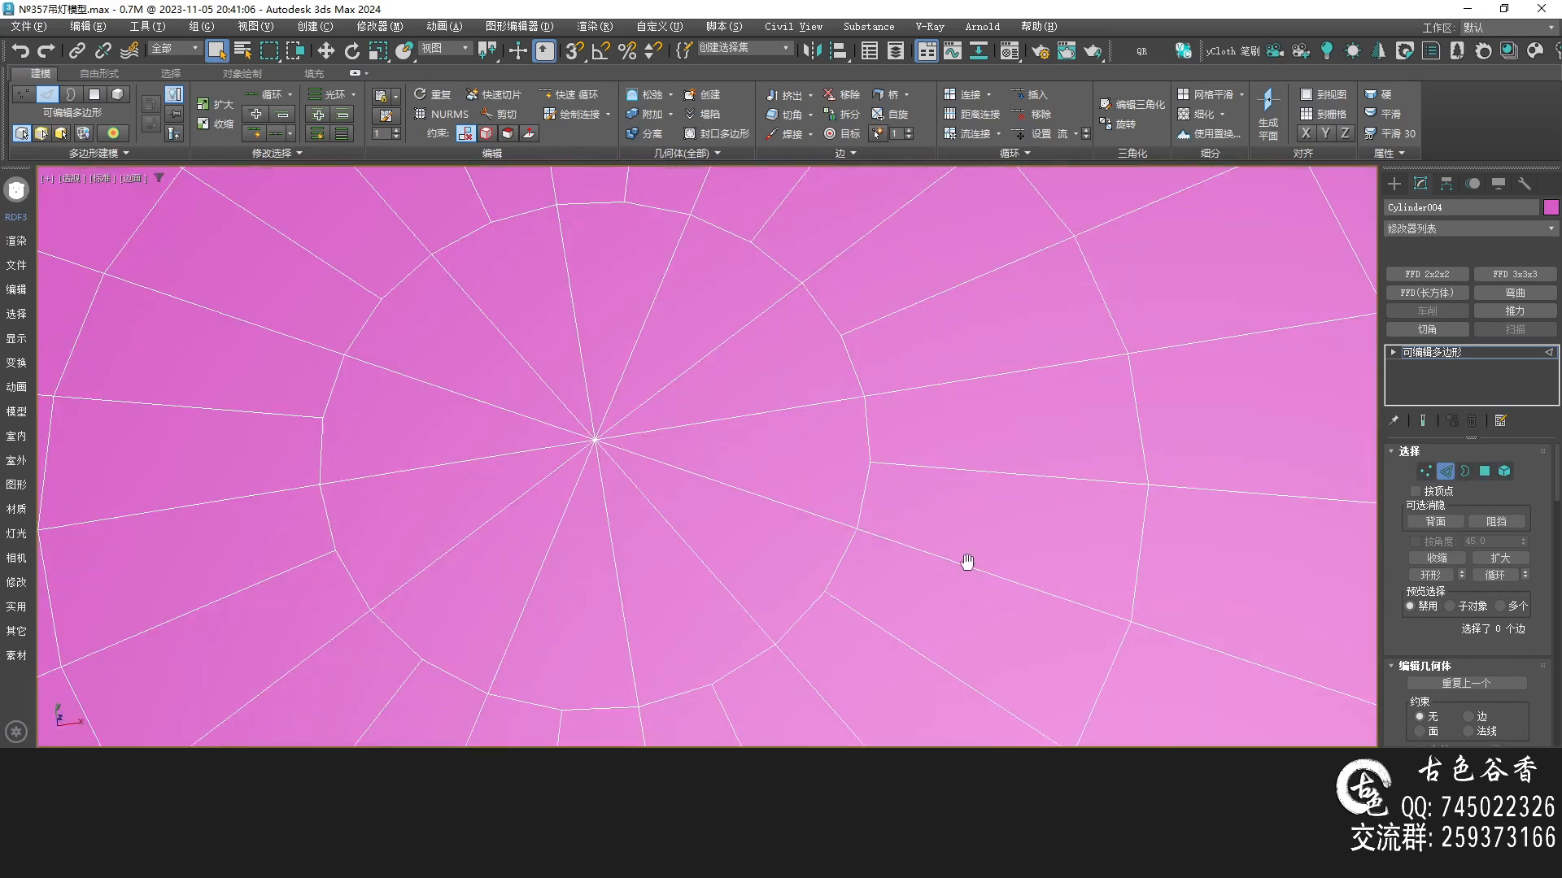
{"action": "scroll", "coordinate": [968, 579], "scroll_direction": "down", "scroll_amount": 3}
Pick an edge in top view and loop-select the full ring of edges around the disc
{"action": "key", "text": "t"}
{"action": "middle_click_drag", "start_coordinate": [1071, 323], "coordinate": [878, 401]}
{"action": "left_click_drag", "start_coordinate": [869, 402], "coordinate": [815, 425]}
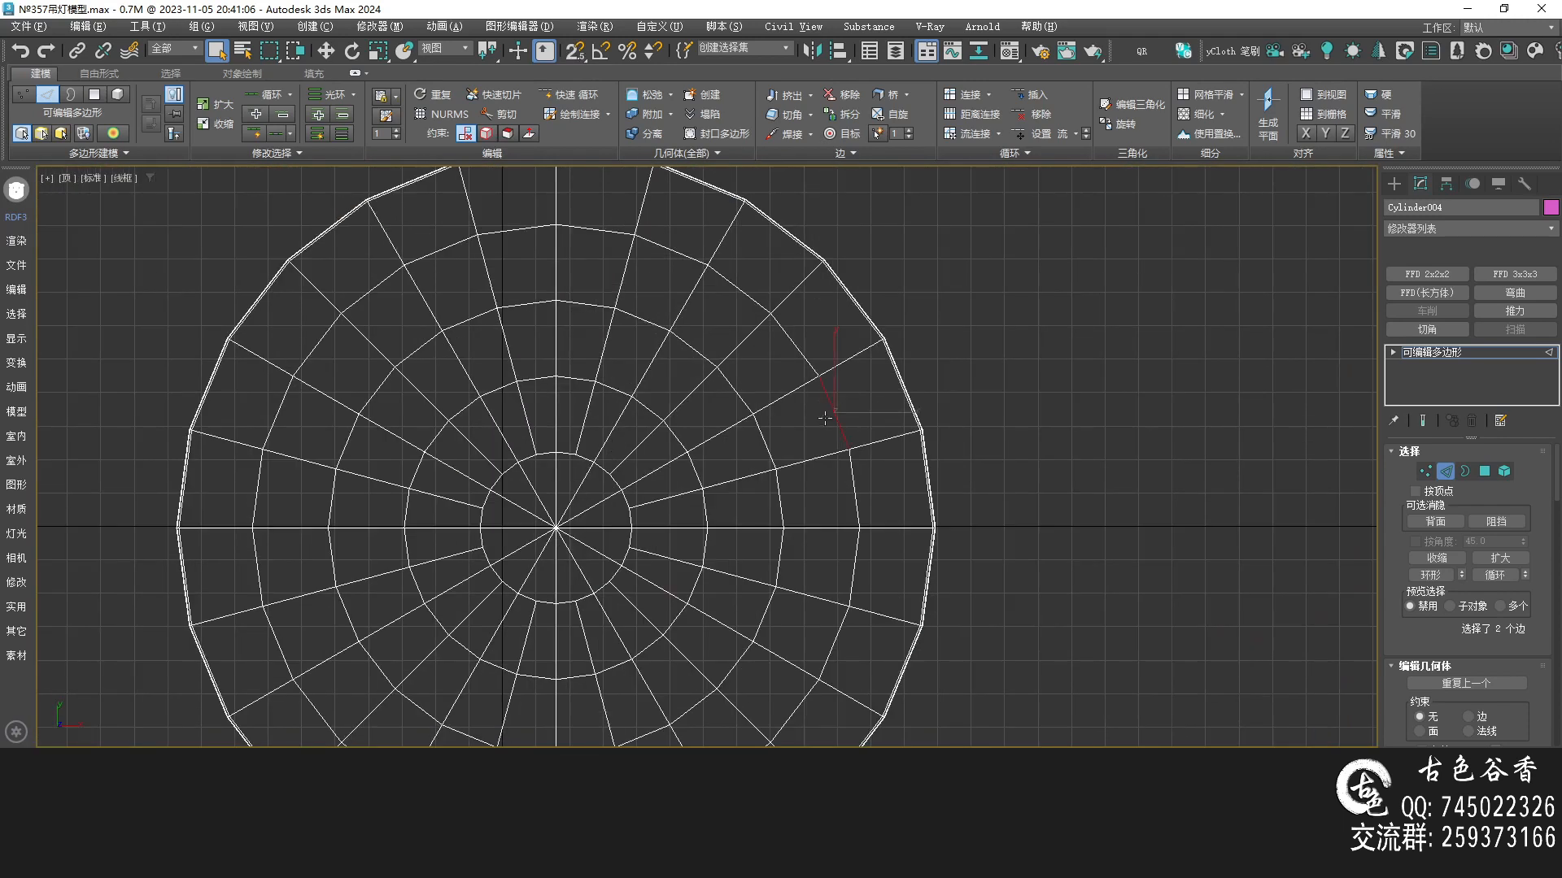
{"action": "key", "text": "alt+r"}
{"action": "key", "text": "ctrl+z"}
{"action": "key", "text": "alt+l"}
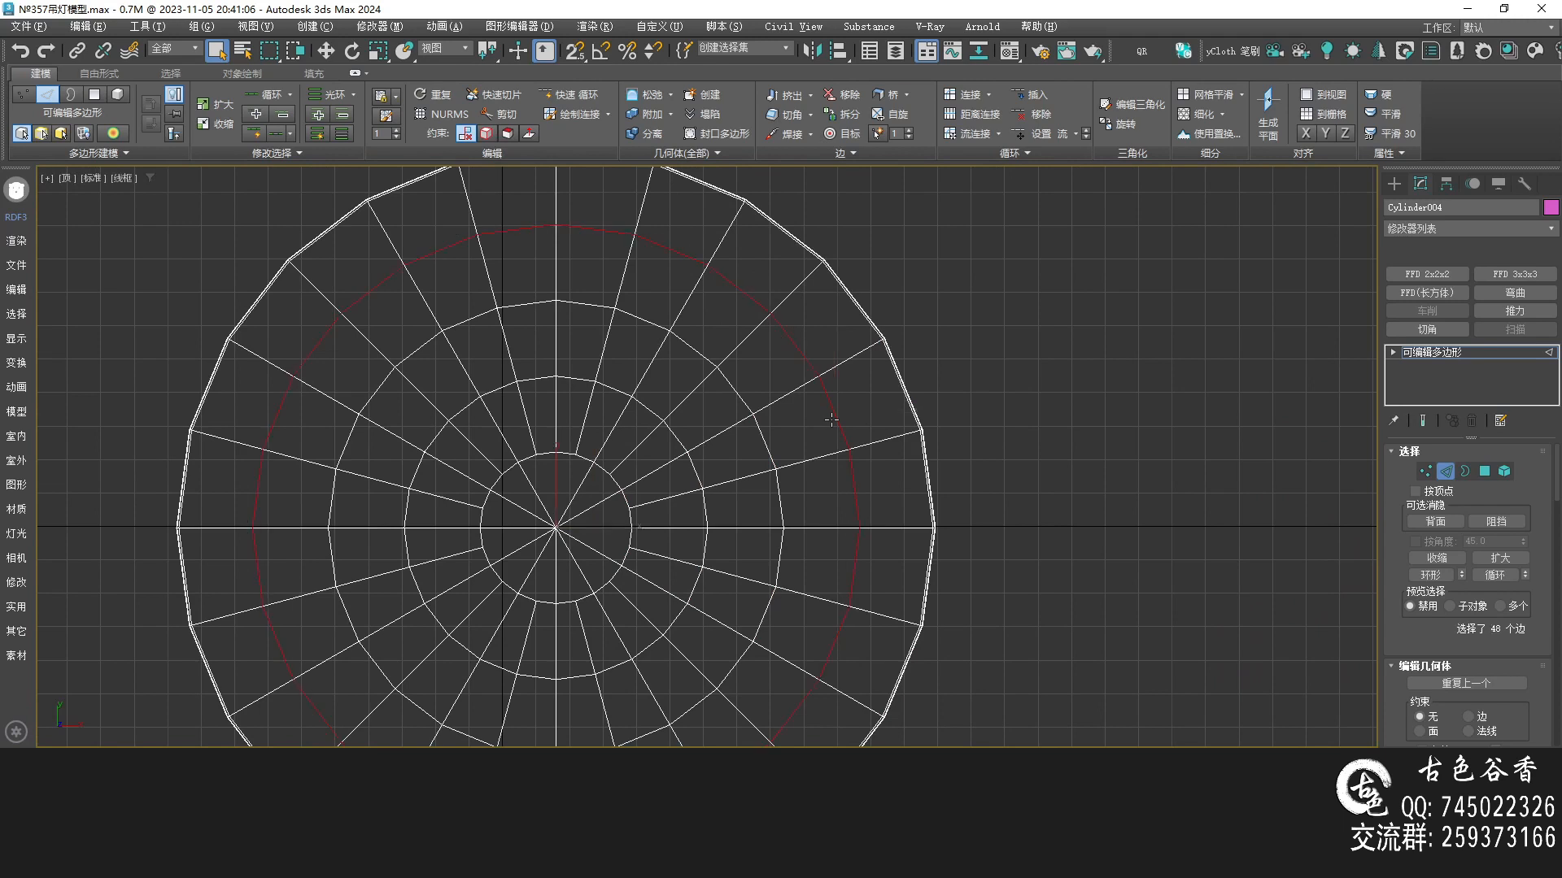
Scale the selected edge loop outward toward the disc's rim
{"action": "middle_click_drag", "start_coordinate": [635, 382], "coordinate": [666, 395]}
{"action": "key", "text": "r"}
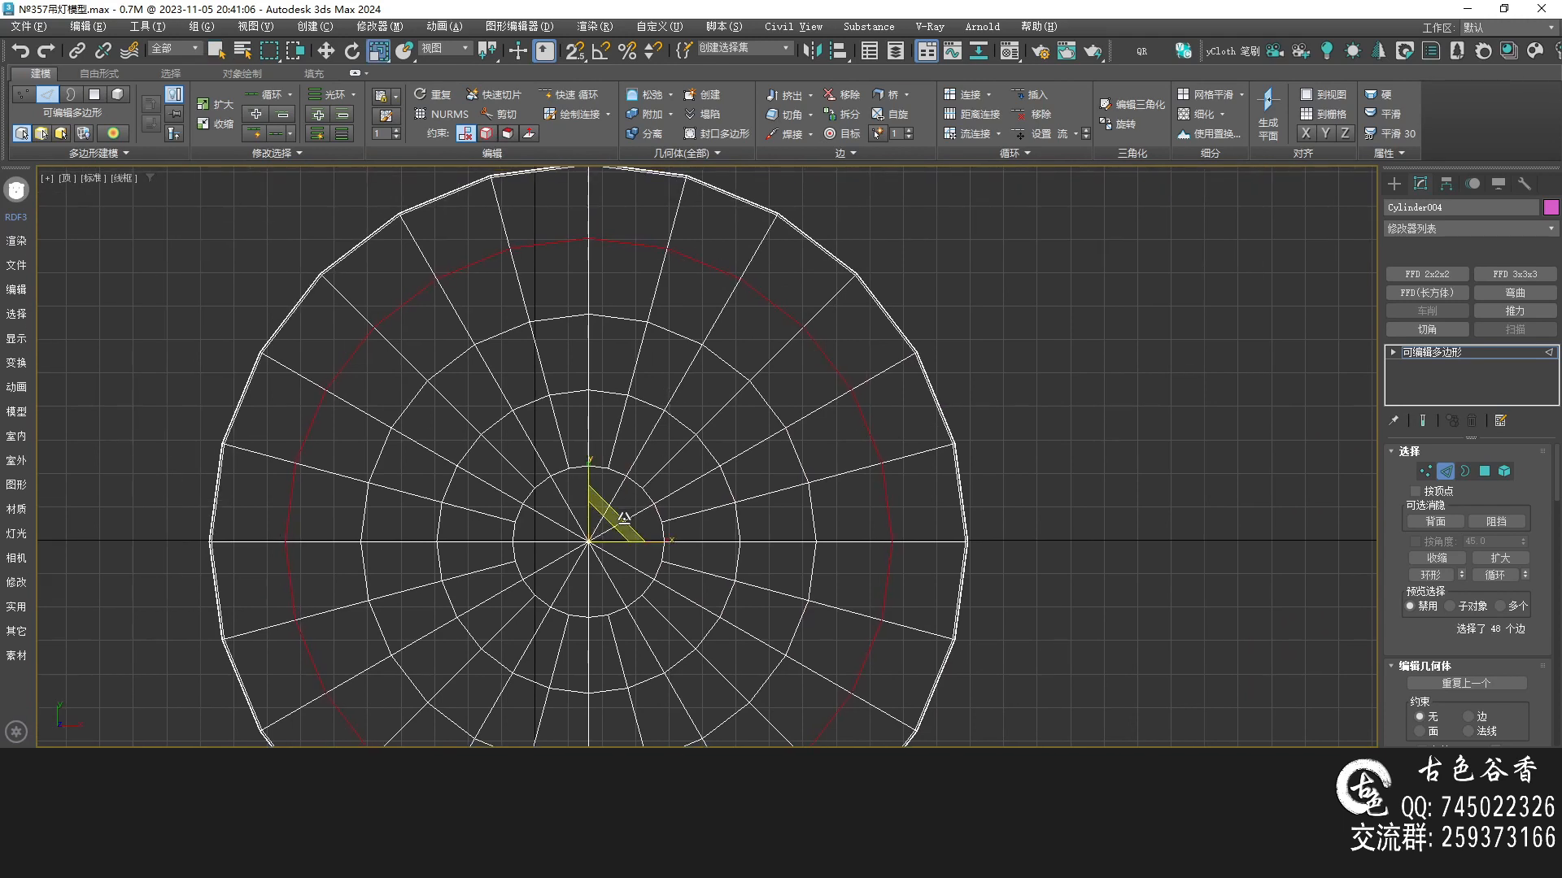
{"action": "left_click_drag", "start_coordinate": [624, 512], "coordinate": [624, 498]}
{"action": "mouse_move", "coordinate": [1047, 500]}
{"action": "middle_mouse_down"}
{"action": "mouse_move", "coordinate": [906, 503]}
{"action": "mouse_move", "coordinate": [887, 387]}
{"action": "middle_mouse_up"}
{"action": "key", "text": "p"}
{"action": "scroll", "coordinate": [795, 412], "scroll_direction": "up", "scroll_amount": 5}
{"action": "scroll", "coordinate": [795, 412], "scroll_direction": "down", "scroll_amount": 2}
{"action": "middle_click_drag", "start_coordinate": [795, 411], "coordinate": [971, 418]}
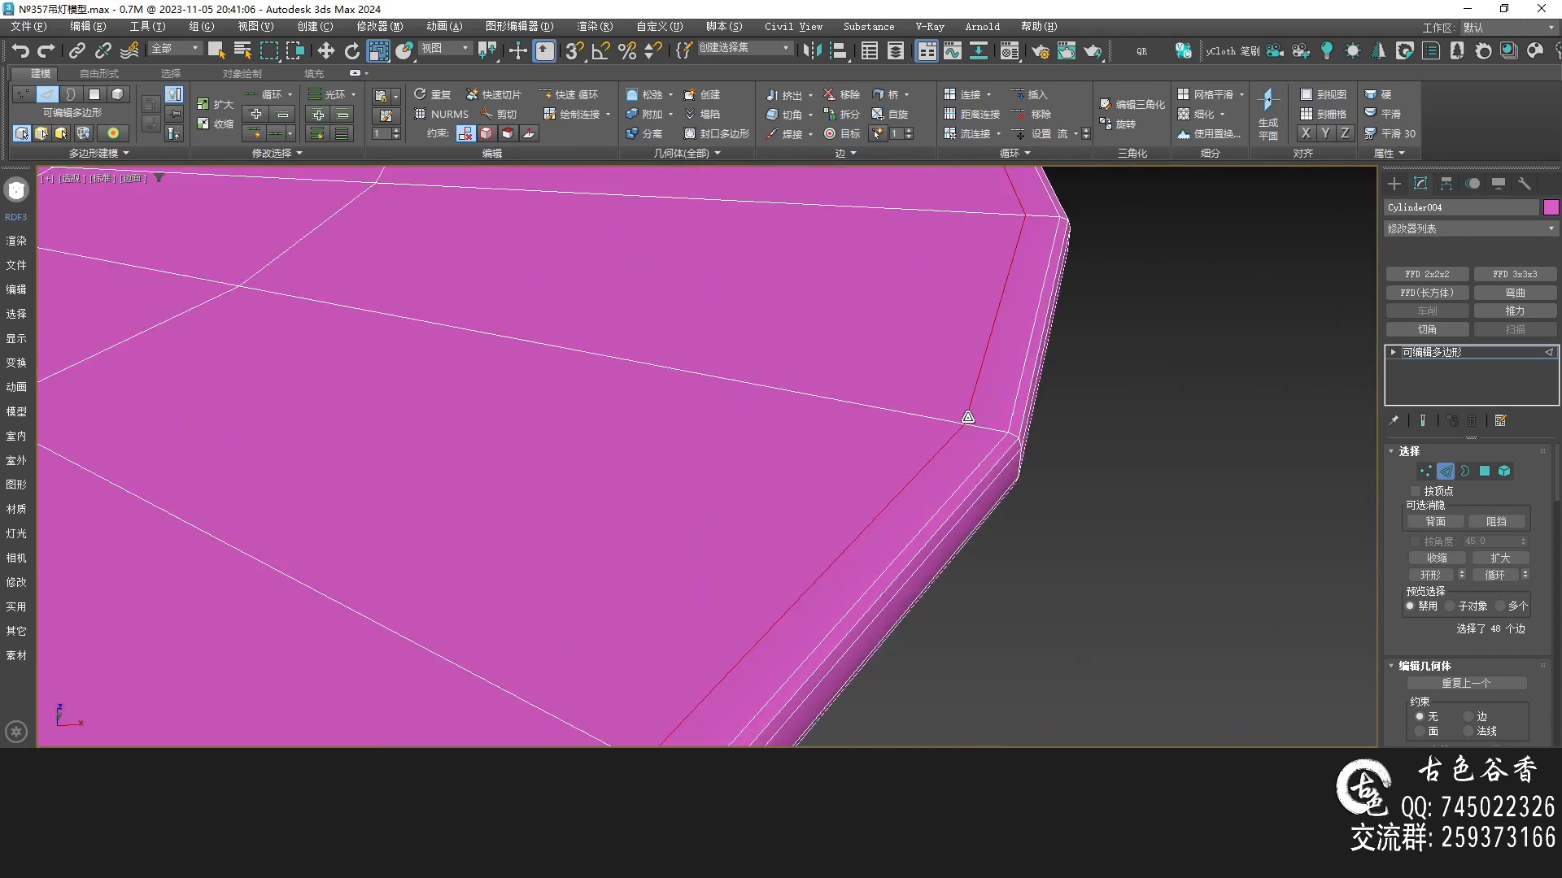
{"action": "key", "text": "ctrl+m"}
{"action": "middle_click_drag", "start_coordinate": [878, 387], "coordinate": [853, 422], "text": "alt"}
{"action": "scroll", "coordinate": [853, 422], "scroll_direction": "down", "scroll_amount": 6}
{"action": "middle_click_drag", "start_coordinate": [648, 408], "coordinate": [762, 368]}
{"action": "key", "text": "ctrl+m"}
{"action": "key", "text": "ctrl+m"}
{"action": "key", "text": "ctrl+m"}
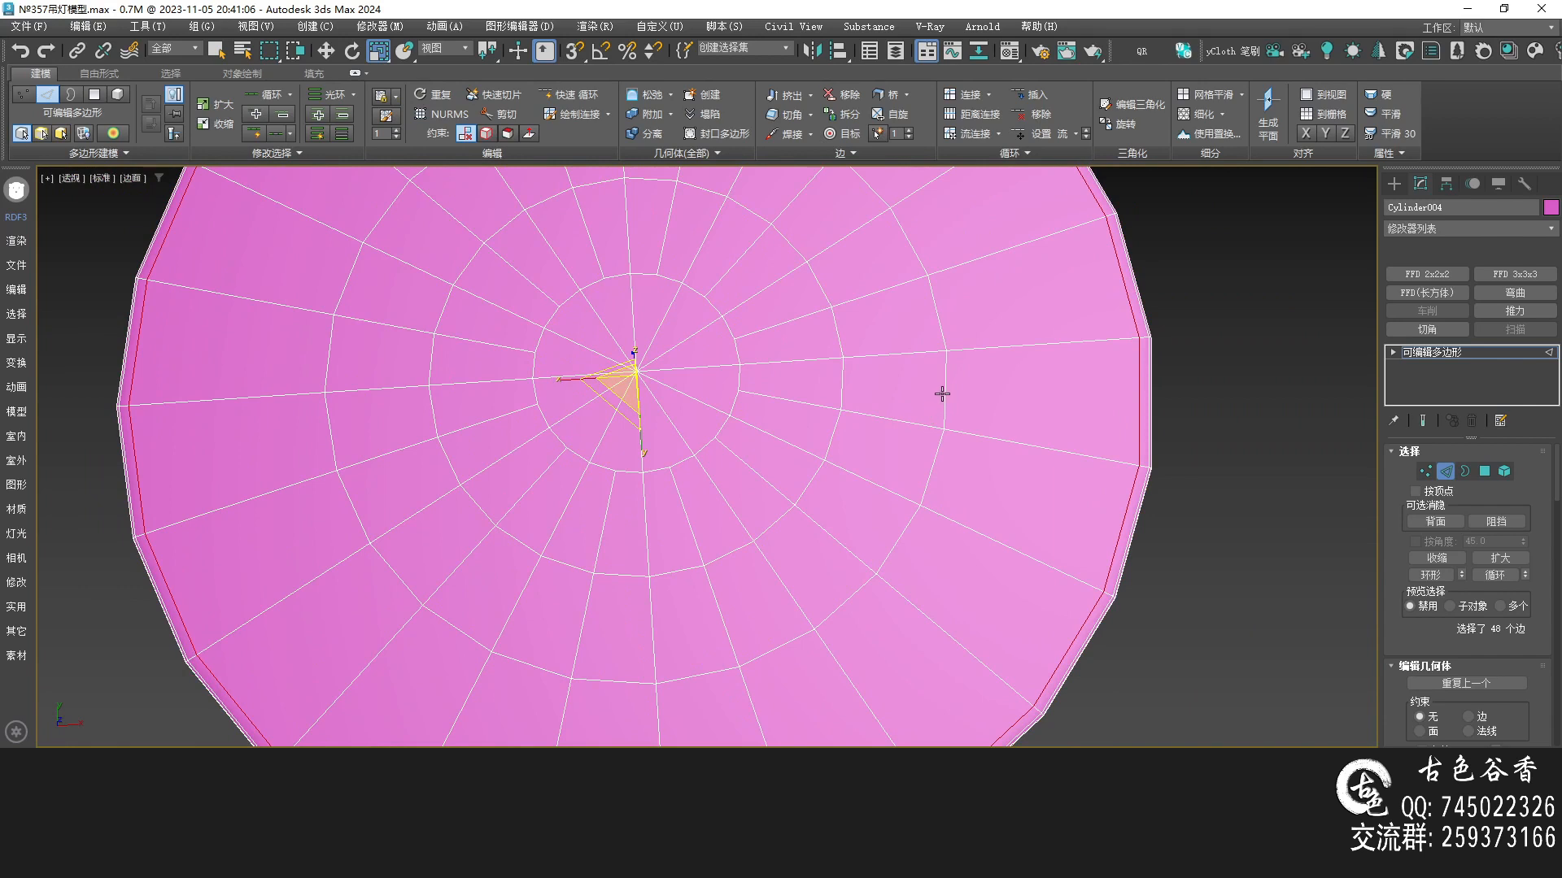
{"action": "left_click_drag", "start_coordinate": [971, 393], "coordinate": [921, 391]}
In top view, loop-select another ring of edges on the disc and scale it outward toward the rim
{"action": "key", "text": "t"}
{"action": "key", "text": "q"}
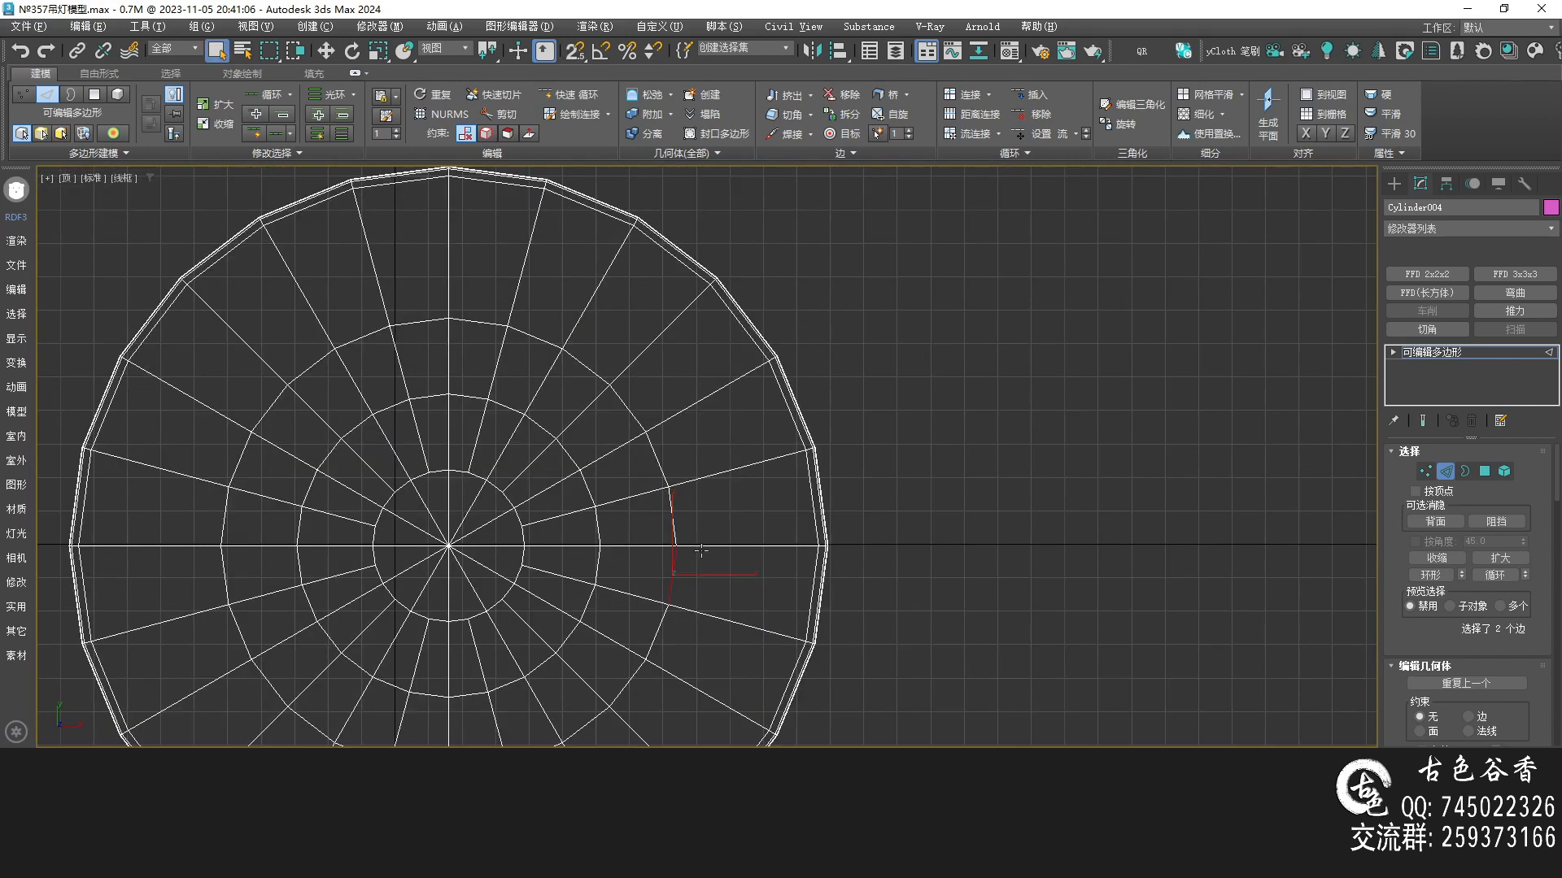
{"action": "middle_click_drag", "start_coordinate": [649, 573], "coordinate": [693, 527]}
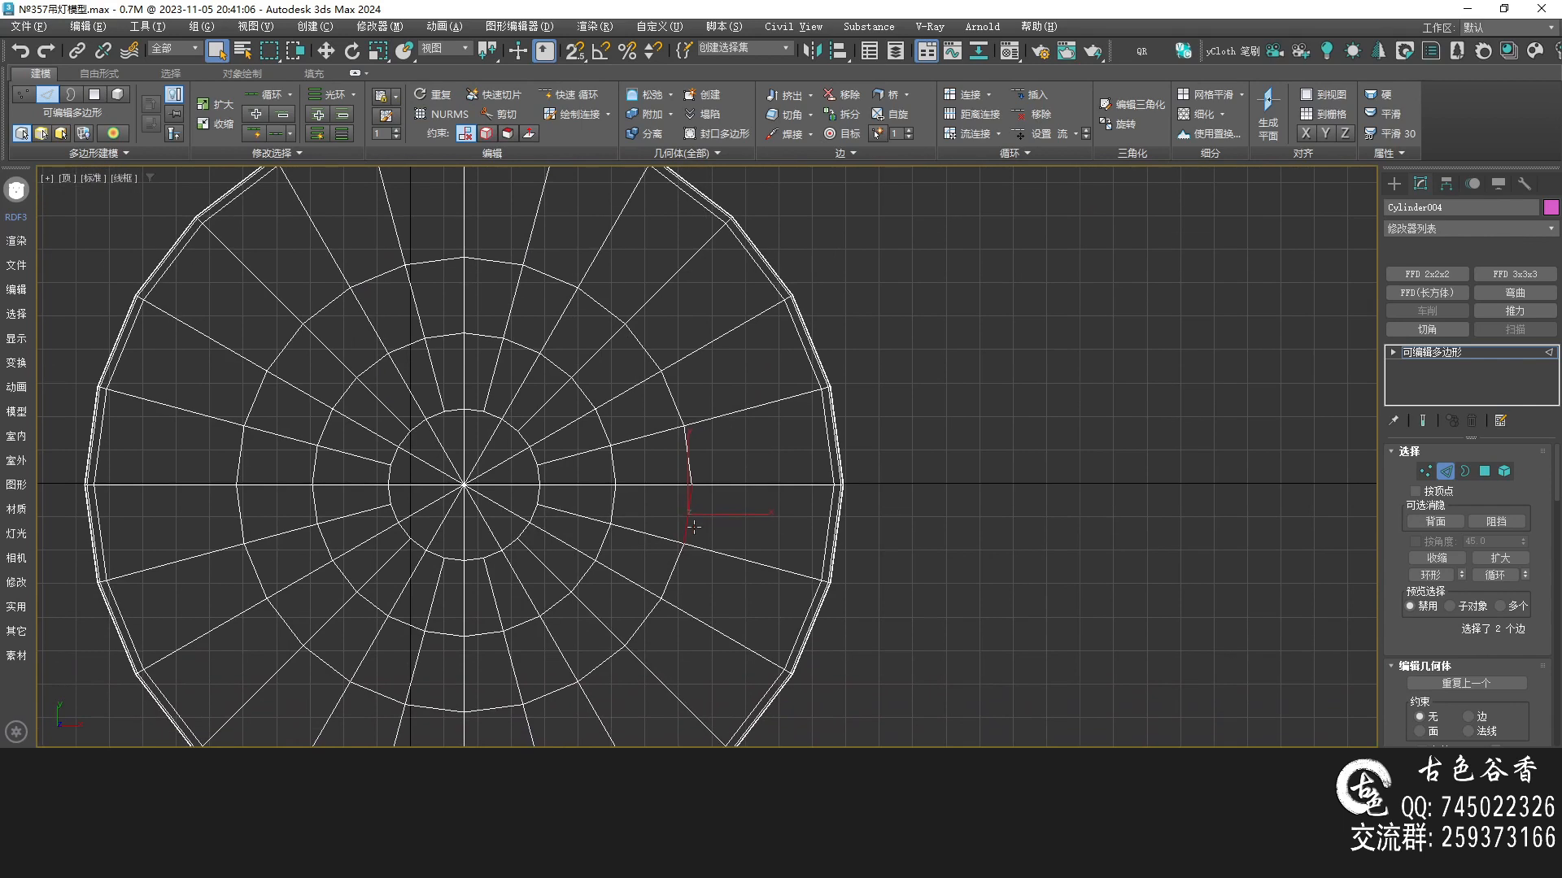
{"action": "key", "text": "alt+l"}
{"action": "key", "text": "r"}
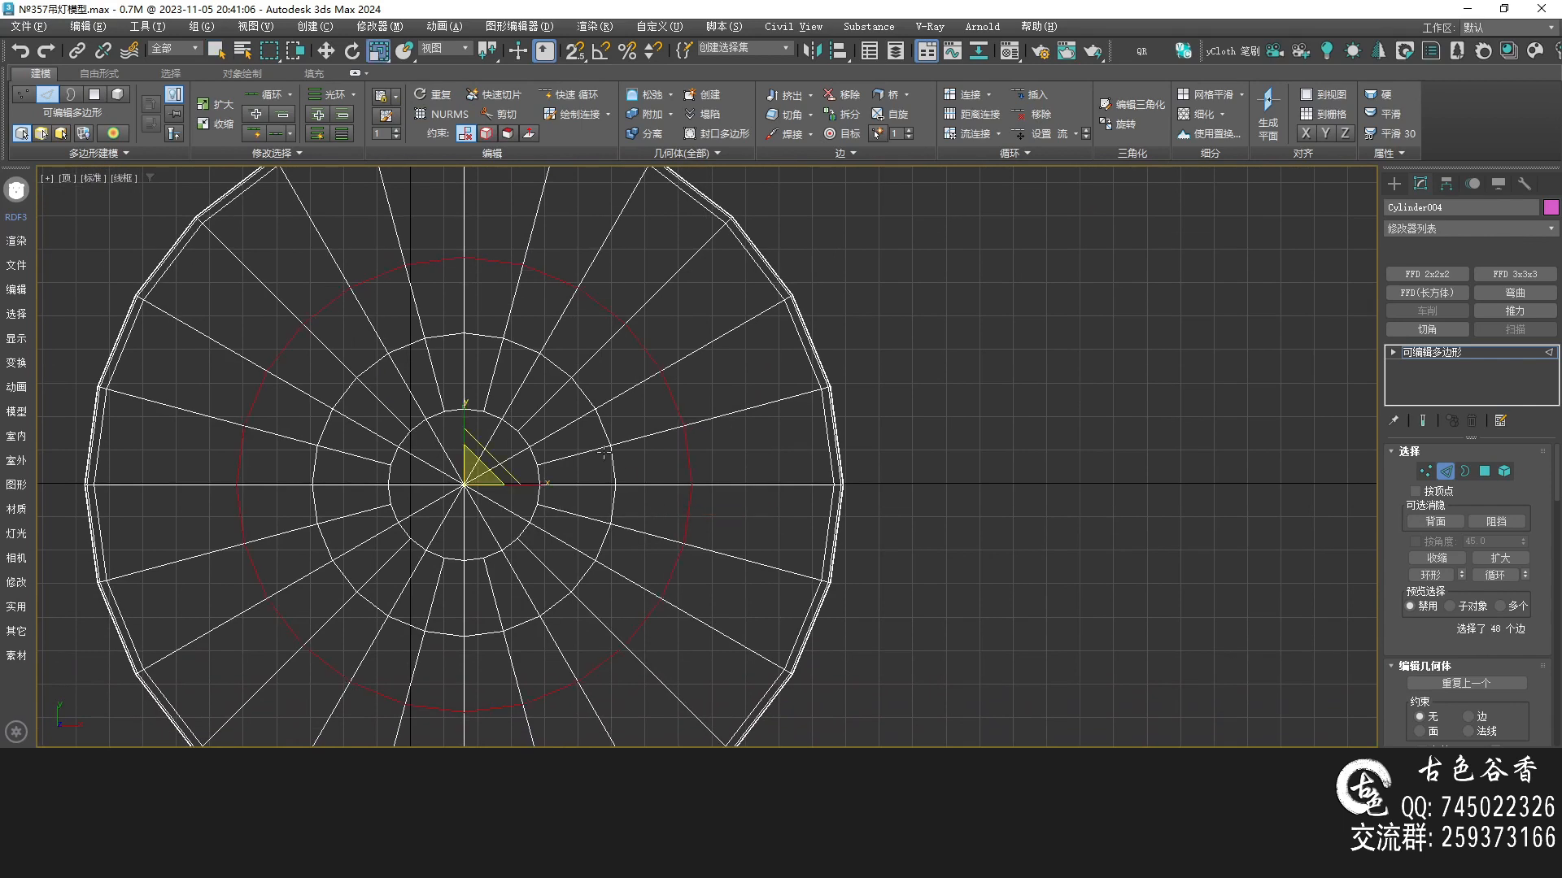
{"action": "left_click_drag", "start_coordinate": [503, 459], "coordinate": [512, 402]}
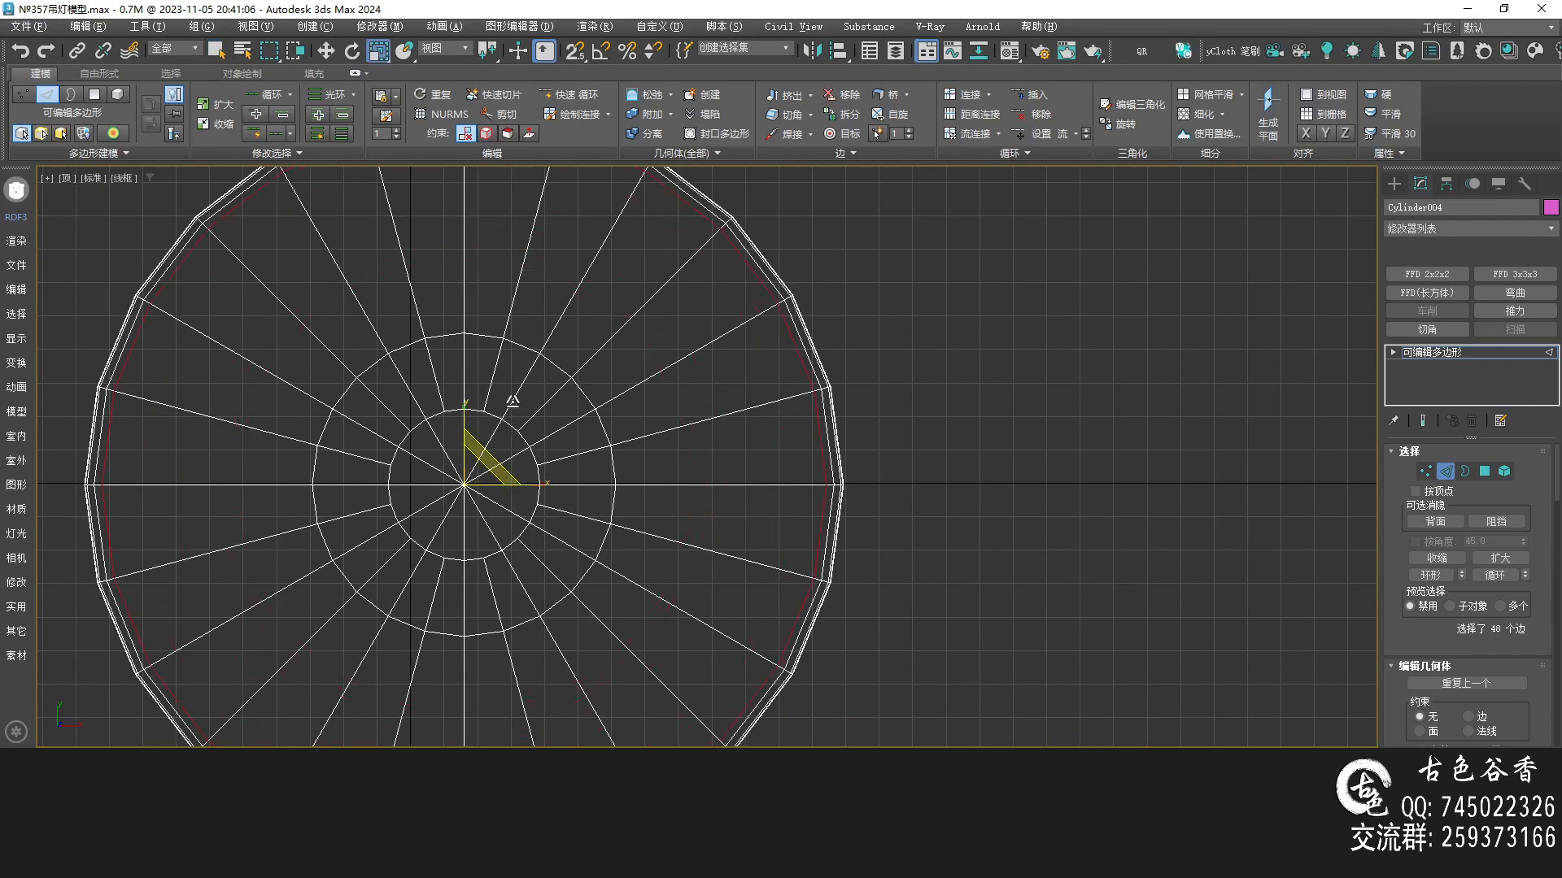
{"action": "middle_click_drag", "start_coordinate": [920, 439], "coordinate": [819, 432]}
{"action": "middle_click_drag", "start_coordinate": [558, 488], "coordinate": [604, 470]}
Loop-select a middle ring of disc edges and scale it to sit between the inner ring and the rim
{"action": "scroll", "coordinate": [584, 445], "scroll_direction": "up", "scroll_amount": 2}
{"action": "left_click", "coordinate": [547, 442]}
{"action": "key", "text": "alt+r"}
{"action": "middle_click_drag", "start_coordinate": [485, 432], "coordinate": [552, 428]}
{"action": "left_click_drag", "start_coordinate": [620, 447], "coordinate": [605, 439]}
{"action": "key", "text": "alt+l"}
{"action": "middle_click_drag", "start_coordinate": [481, 440], "coordinate": [586, 440]}
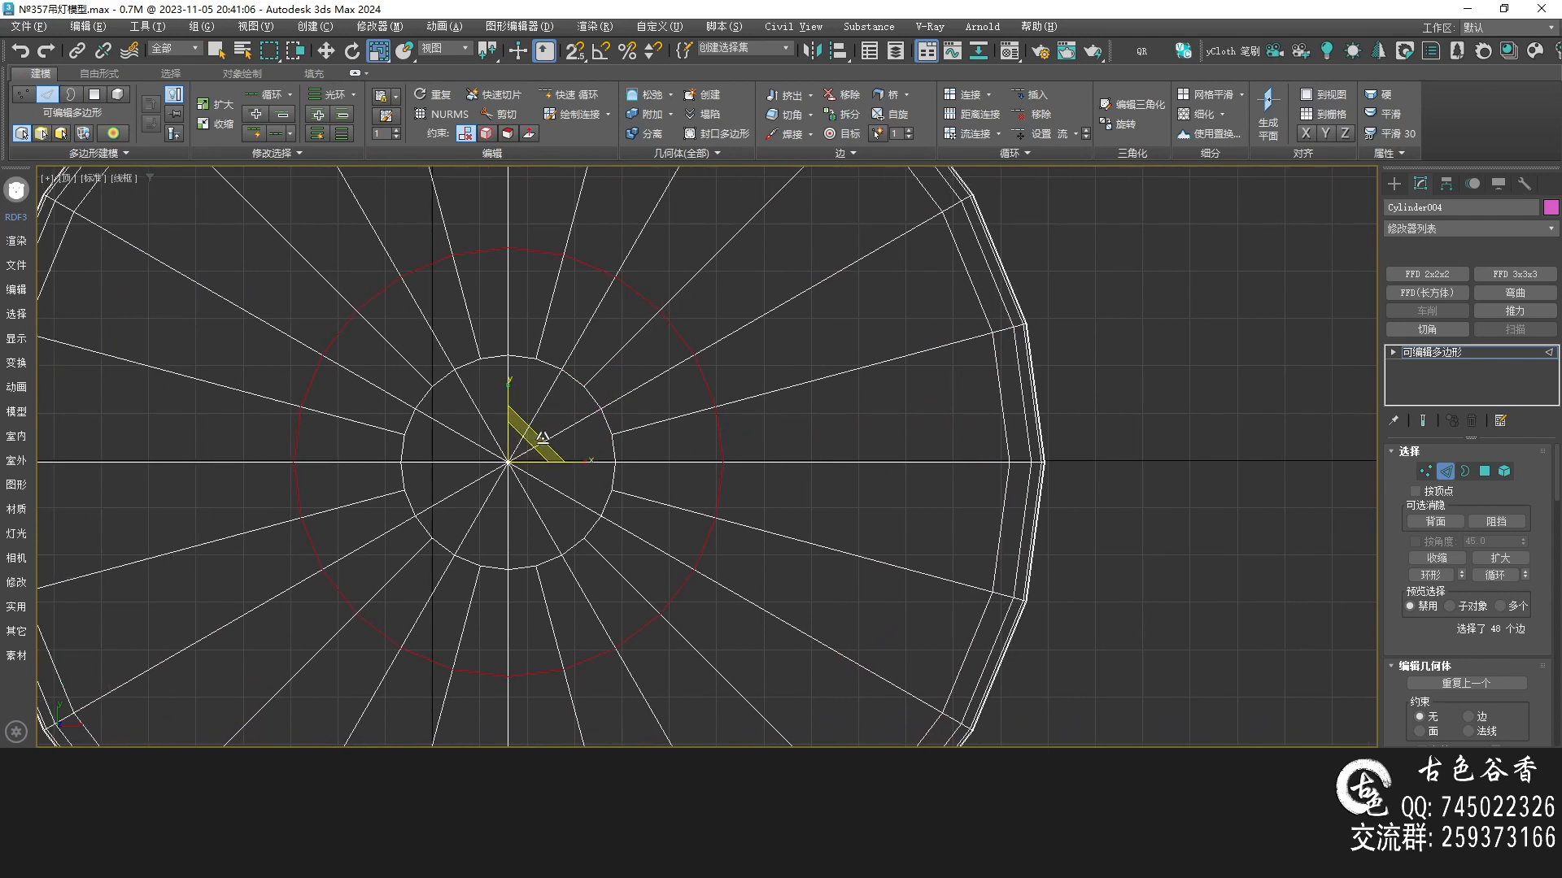
{"action": "left_click_drag", "start_coordinate": [540, 440], "coordinate": [531, 478]}
{"action": "middle_click_drag", "start_coordinate": [708, 447], "coordinate": [676, 439]}
Turn on NURMS smoothing for the disc and preview the smoothed disc in perspective without edged faces
{"action": "key", "text": "p"}
{"action": "key", "text": "ctrl+q"}
{"action": "middle_click_drag", "start_coordinate": [747, 498], "coordinate": [747, 408], "text": "alt"}
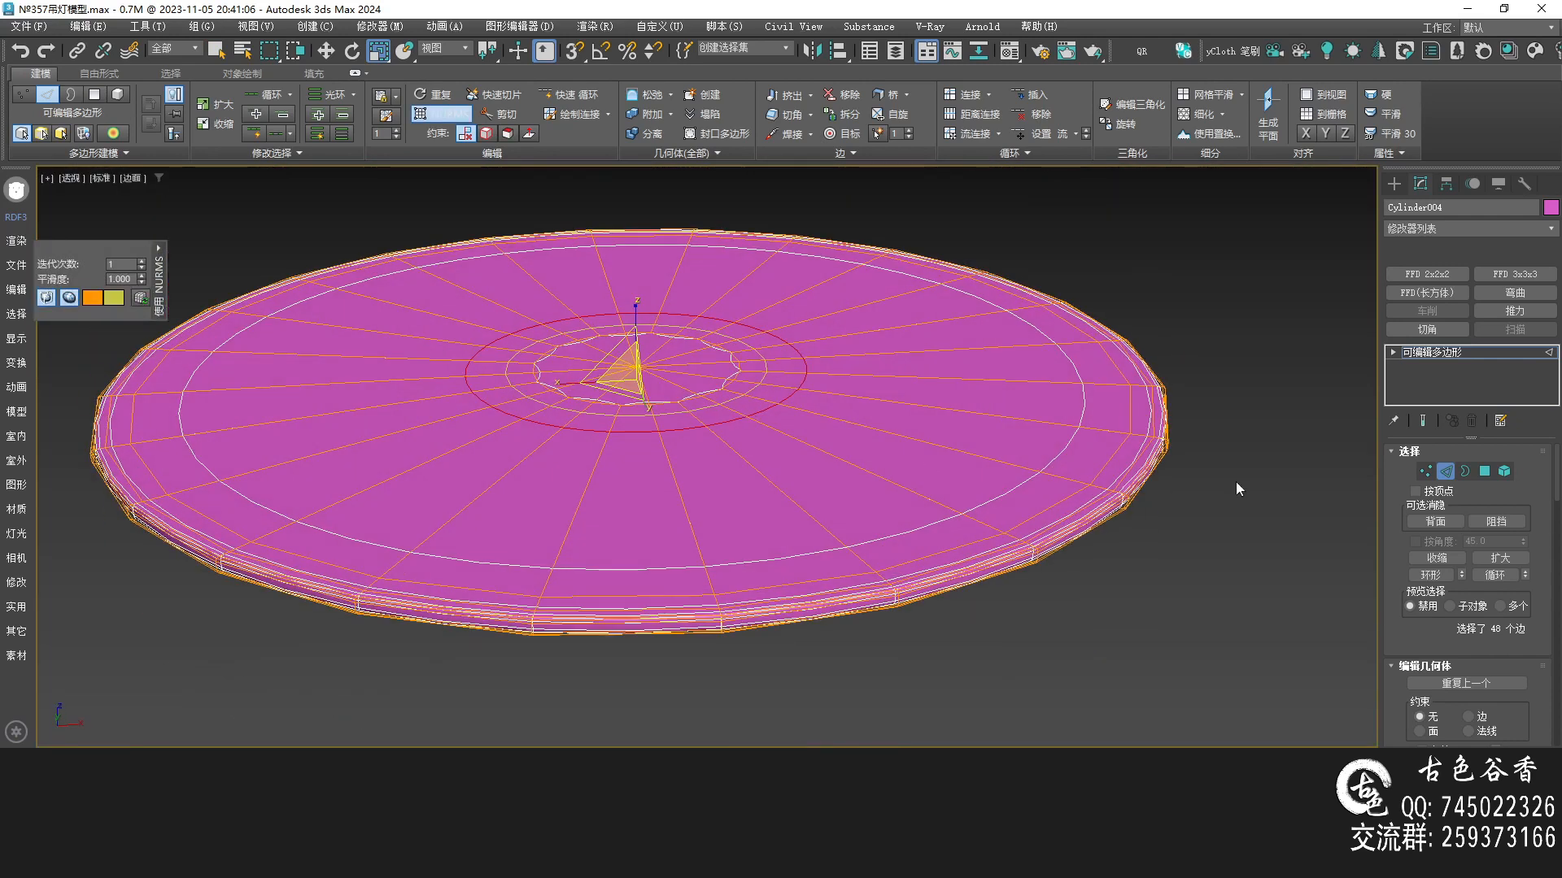
{"action": "left_click", "coordinate": [1456, 357]}
{"action": "left_click", "coordinate": [1111, 601]}
{"action": "key", "text": "F4"}
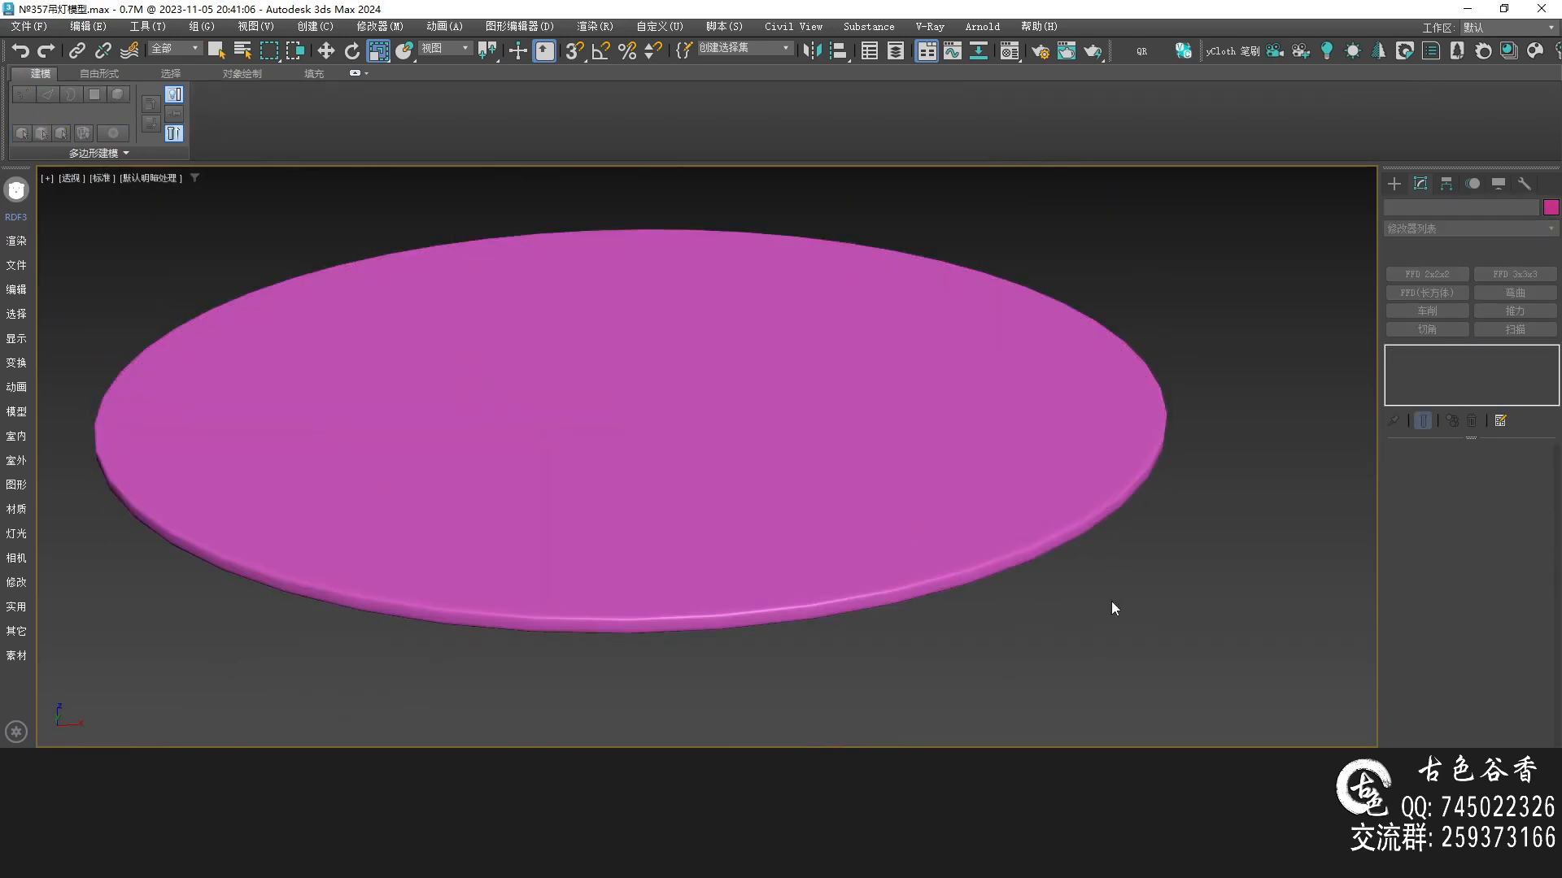
Exit isolation and examine how the disc sits in the dish against the reference from the front
{"action": "key", "text": "alt+q"}
{"action": "middle_click_drag", "start_coordinate": [917, 548], "coordinate": [744, 497], "text": "alt"}
{"action": "key", "text": "q"}
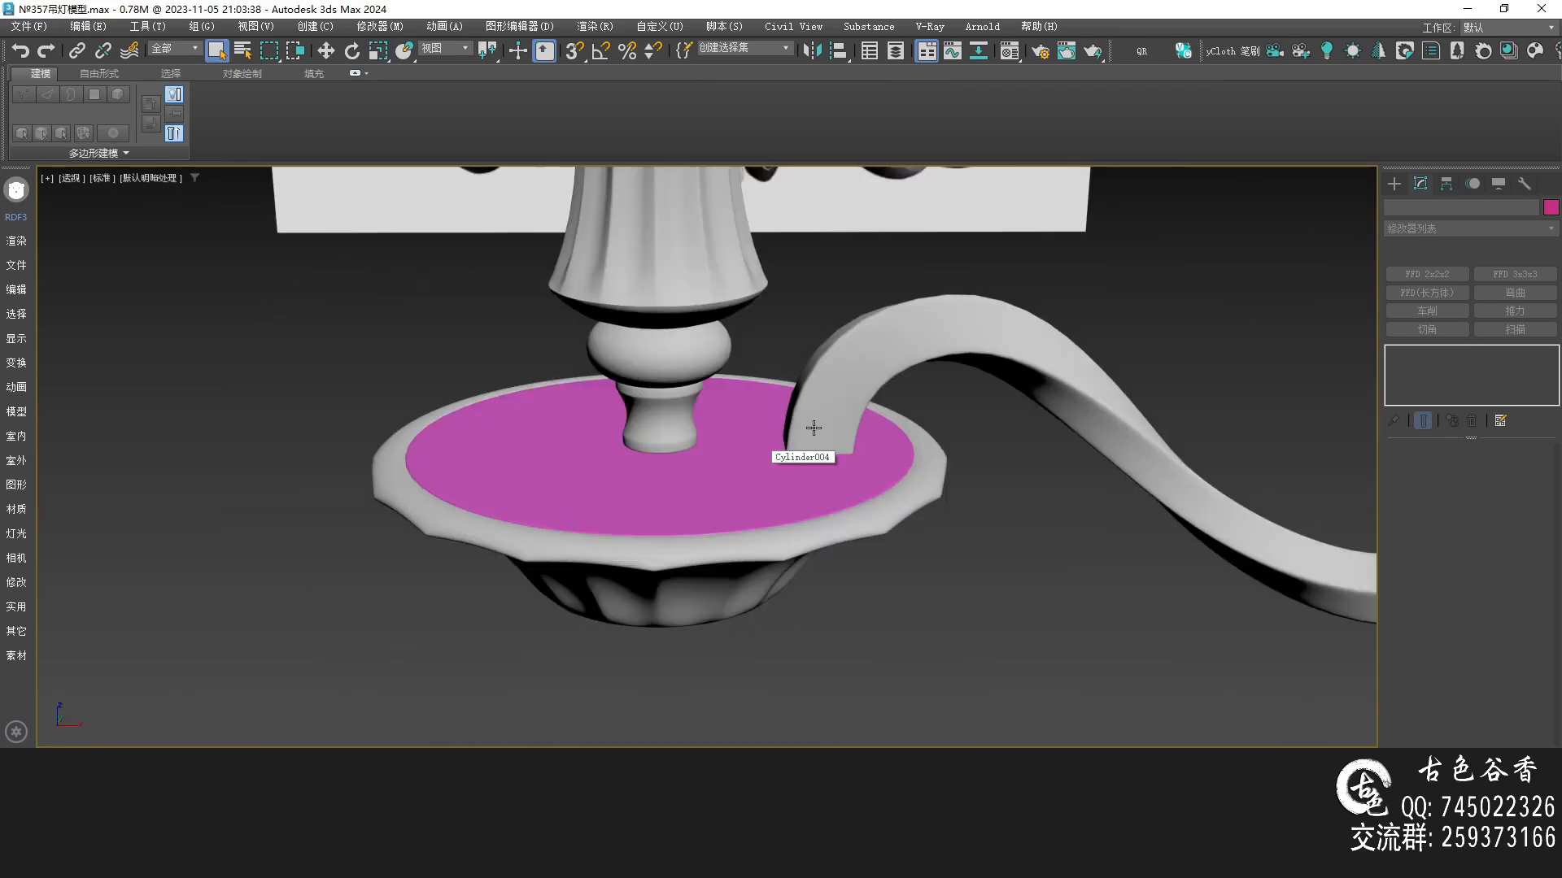
{"action": "scroll", "coordinate": [813, 428], "scroll_direction": "down", "scroll_amount": 5}
{"action": "middle_click_drag", "start_coordinate": [814, 428], "coordinate": [953, 367], "text": "alt"}
{"action": "key", "text": "alt+w"}
{"action": "middle_click", "coordinate": [802, 434]}
{"action": "key", "text": "alt+w"}
{"action": "scroll", "coordinate": [802, 433], "scroll_direction": "down", "scroll_amount": 2}
{"action": "scroll", "coordinate": [705, 460], "scroll_direction": "down", "scroll_amount": 2}
{"action": "mouse_move", "coordinate": [675, 509]}
{"action": "middle_mouse_down"}
{"action": "mouse_move", "coordinate": [734, 493]}
{"action": "mouse_move", "coordinate": [660, 547]}
{"action": "middle_mouse_up"}
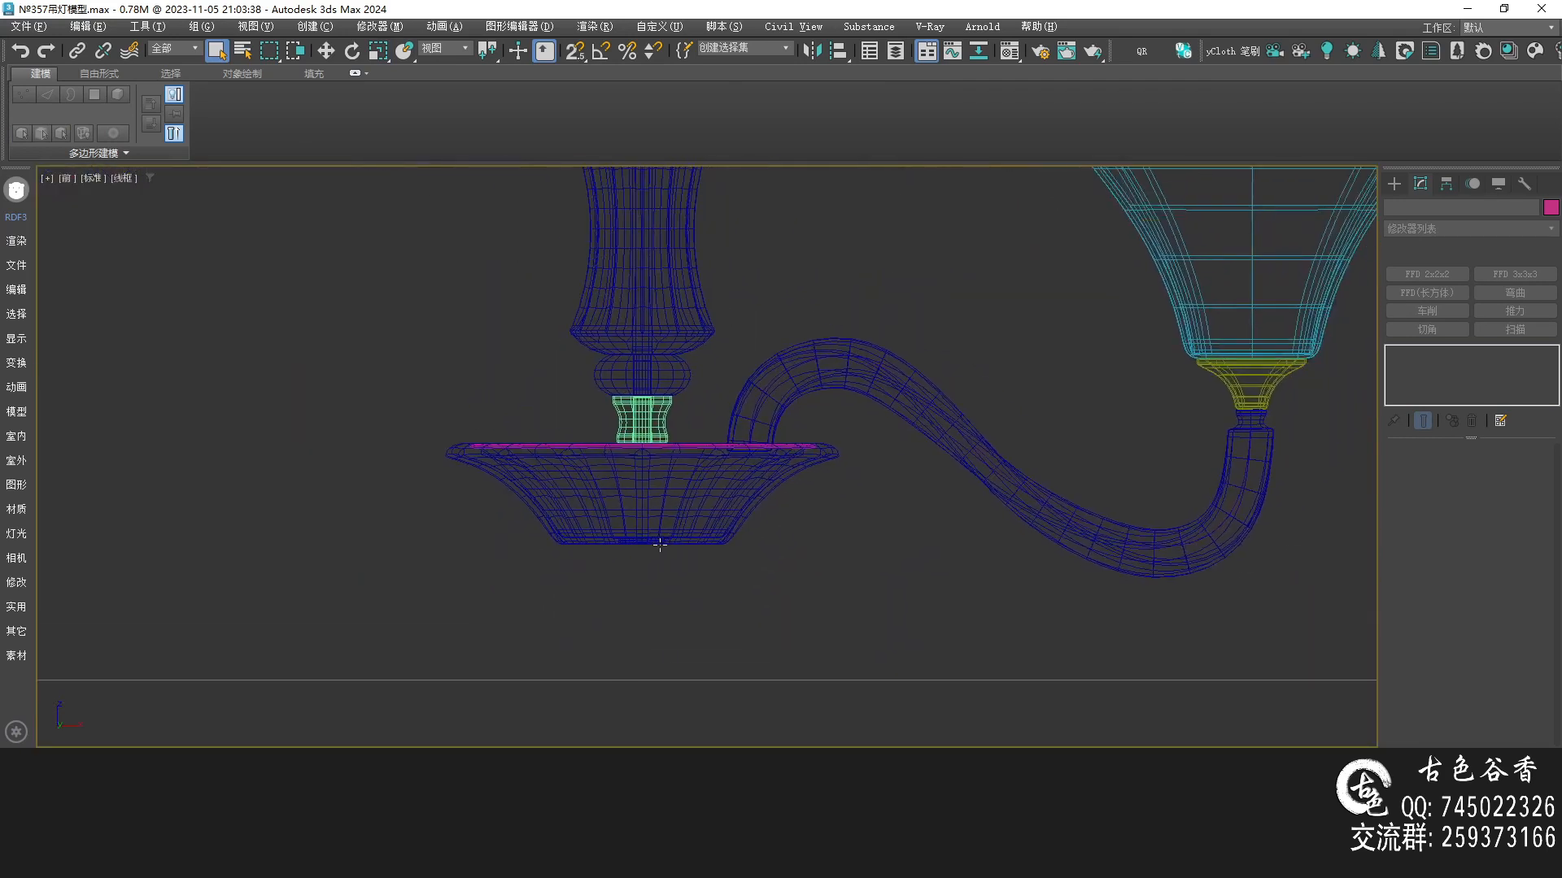
{"action": "key", "text": "F3"}
{"action": "scroll", "coordinate": [657, 558], "scroll_direction": "up", "scroll_amount": 3}
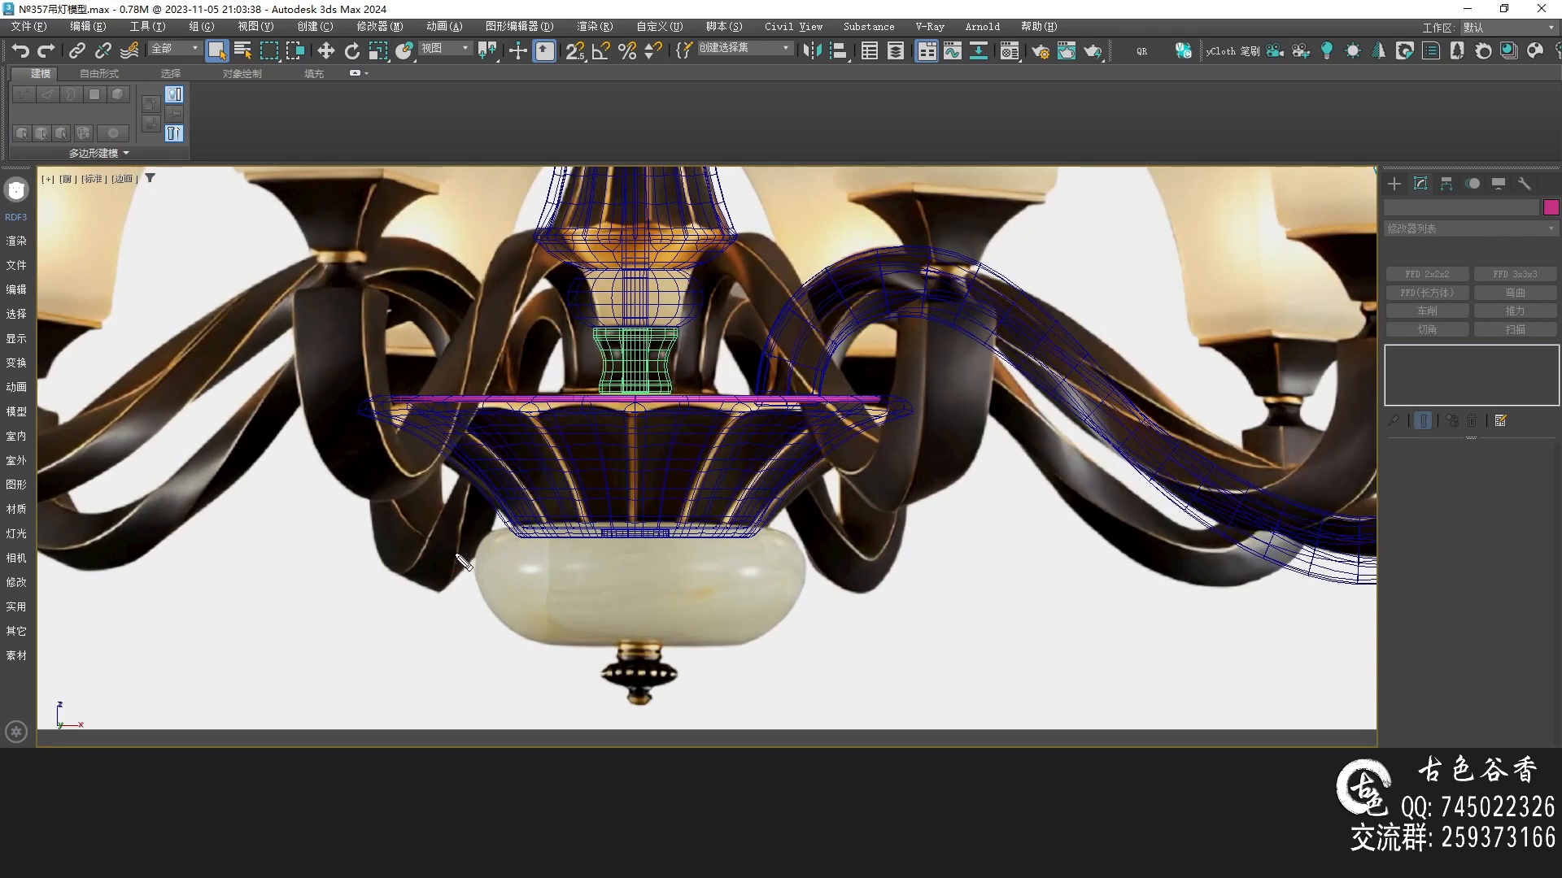
Copy the column's small sphere down into the jade bowl beneath the dish
{"action": "middle_click_drag", "start_coordinate": [651, 323], "coordinate": [579, 541]}
{"action": "scroll", "coordinate": [578, 521], "scroll_direction": "up", "scroll_amount": 3}
{"action": "left_click", "coordinate": [582, 512]}
{"action": "scroll", "coordinate": [583, 512], "scroll_direction": "down", "scroll_amount": 6}
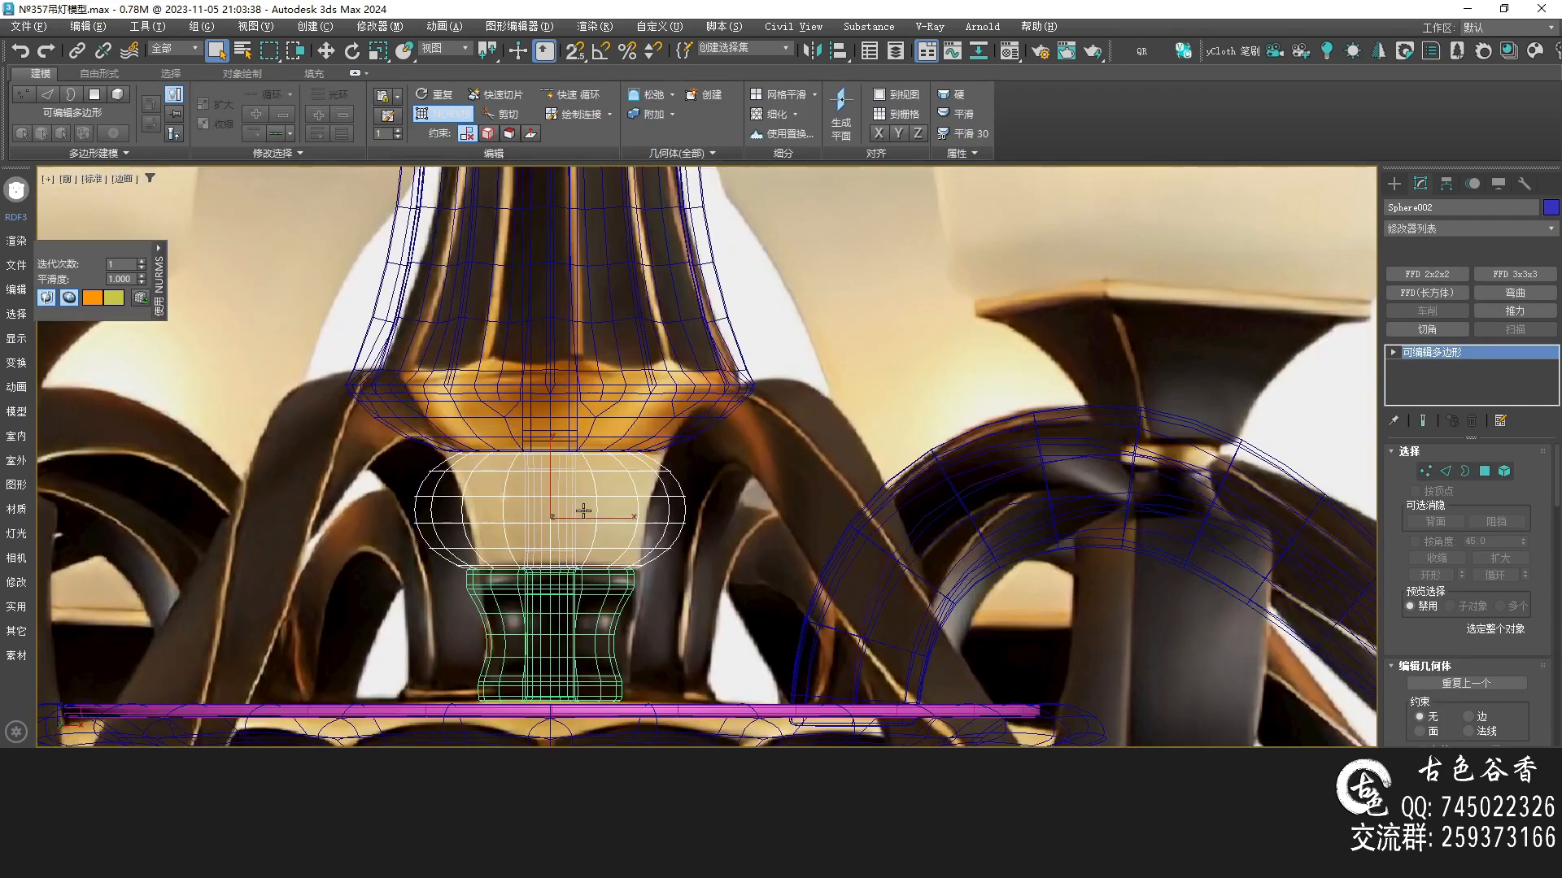
{"action": "mouse_move", "coordinate": [588, 480]}
{"action": "middle_mouse_down"}
{"action": "mouse_move", "coordinate": [701, 571]}
{"action": "mouse_move", "coordinate": [676, 424]}
{"action": "middle_mouse_up"}
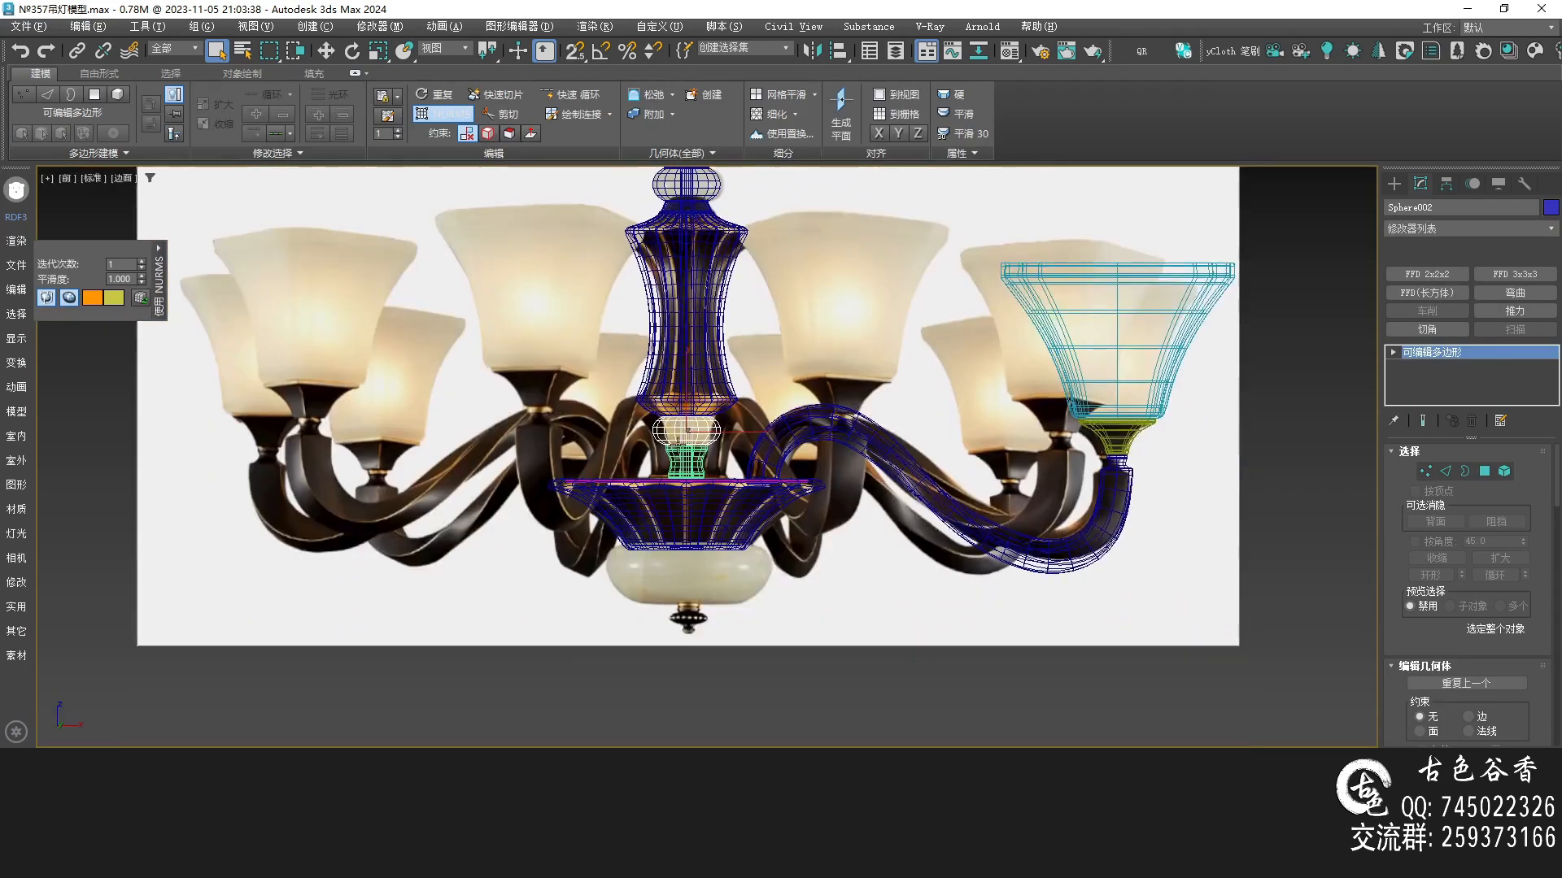
{"action": "scroll", "coordinate": [676, 439], "scroll_direction": "up", "scroll_amount": 3}
{"action": "key", "text": "w"}
{"action": "mouse_move", "coordinate": [695, 394]}
{"action": "left_mouse_down", "text": "shift"}
{"action": "mouse_move", "coordinate": [695, 708]}
{"action": "mouse_move", "coordinate": [695, 680]}
{"action": "left_mouse_up", "text": "shift"}
{"action": "left_click", "coordinate": [796, 502]}
{"action": "middle_click_drag", "start_coordinate": [795, 502], "coordinate": [793, 455]}
{"action": "scroll", "coordinate": [702, 506], "scroll_direction": "up", "scroll_amount": 3}
{"action": "key", "text": "q"}
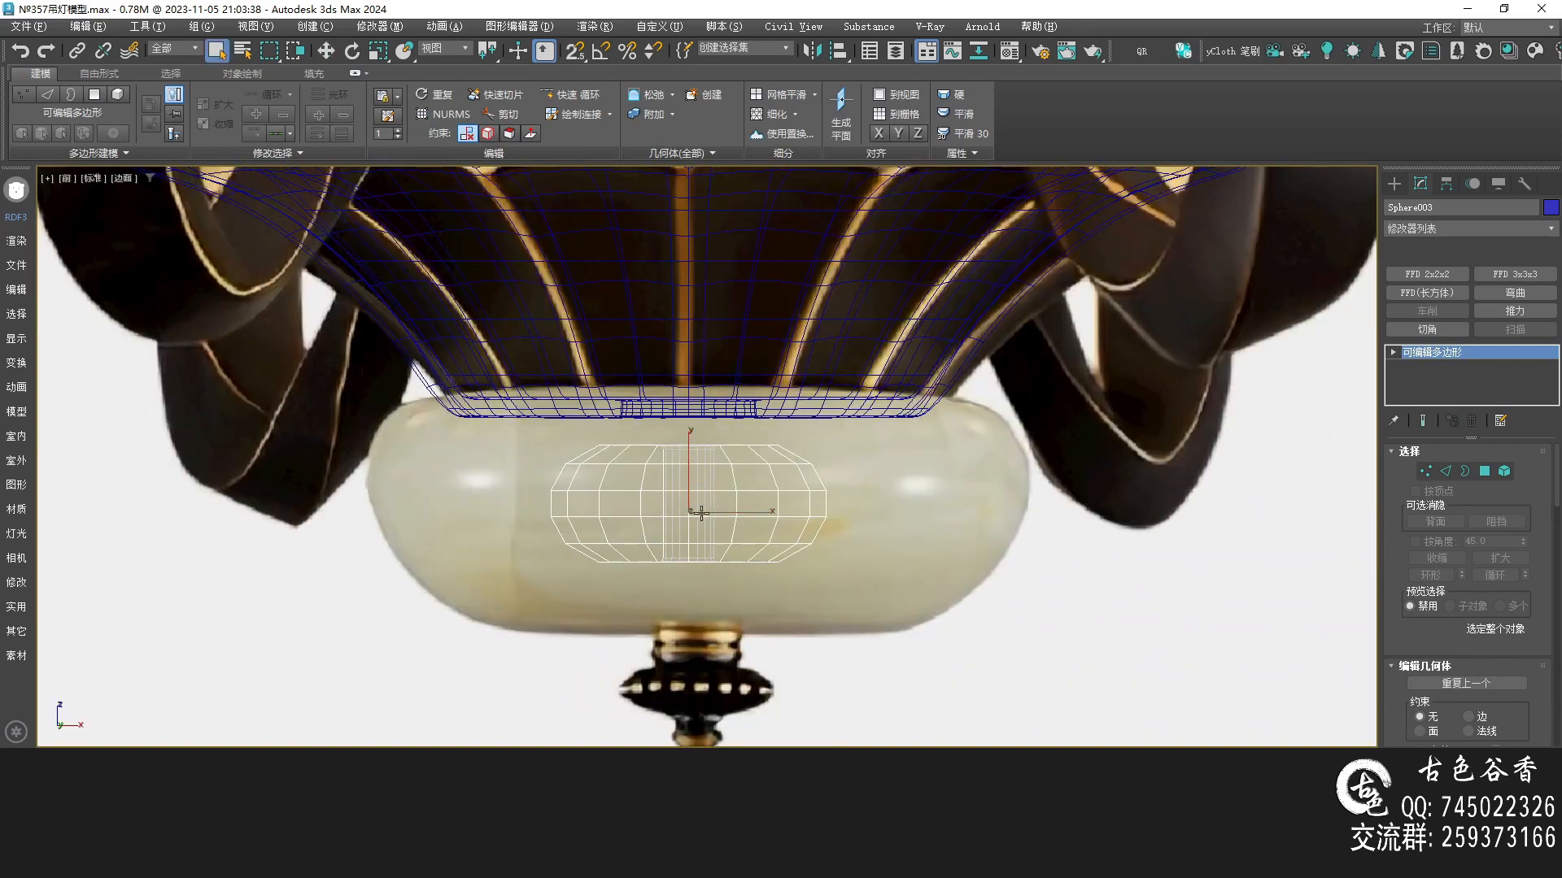
Scale the new sphere's vertices up to roughly fill the jade bowl
{"action": "key", "text": "1"}
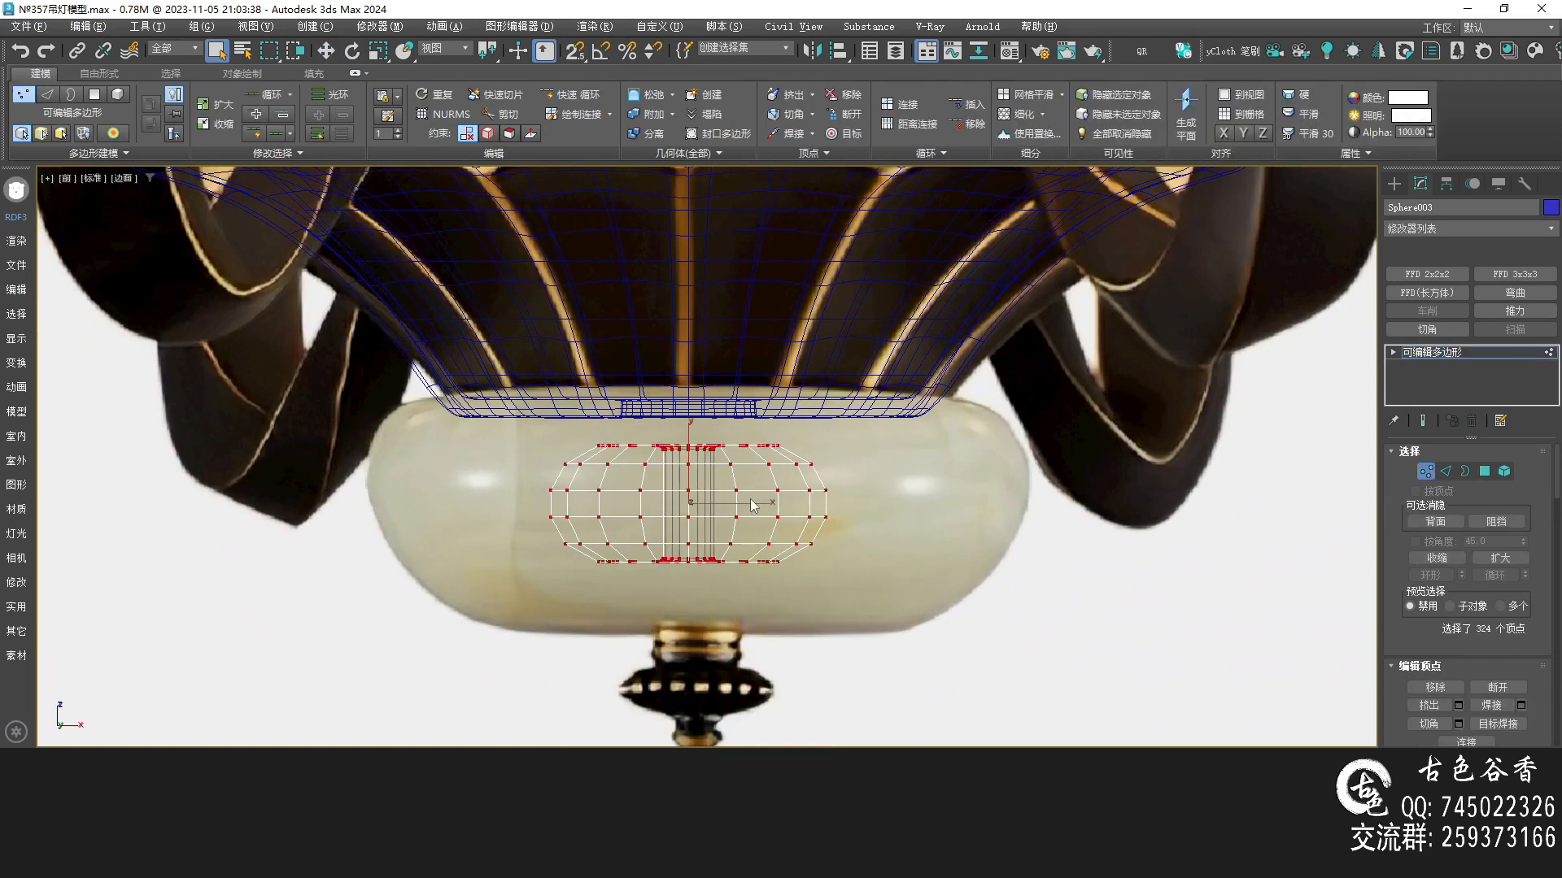
{"action": "key", "text": "r"}
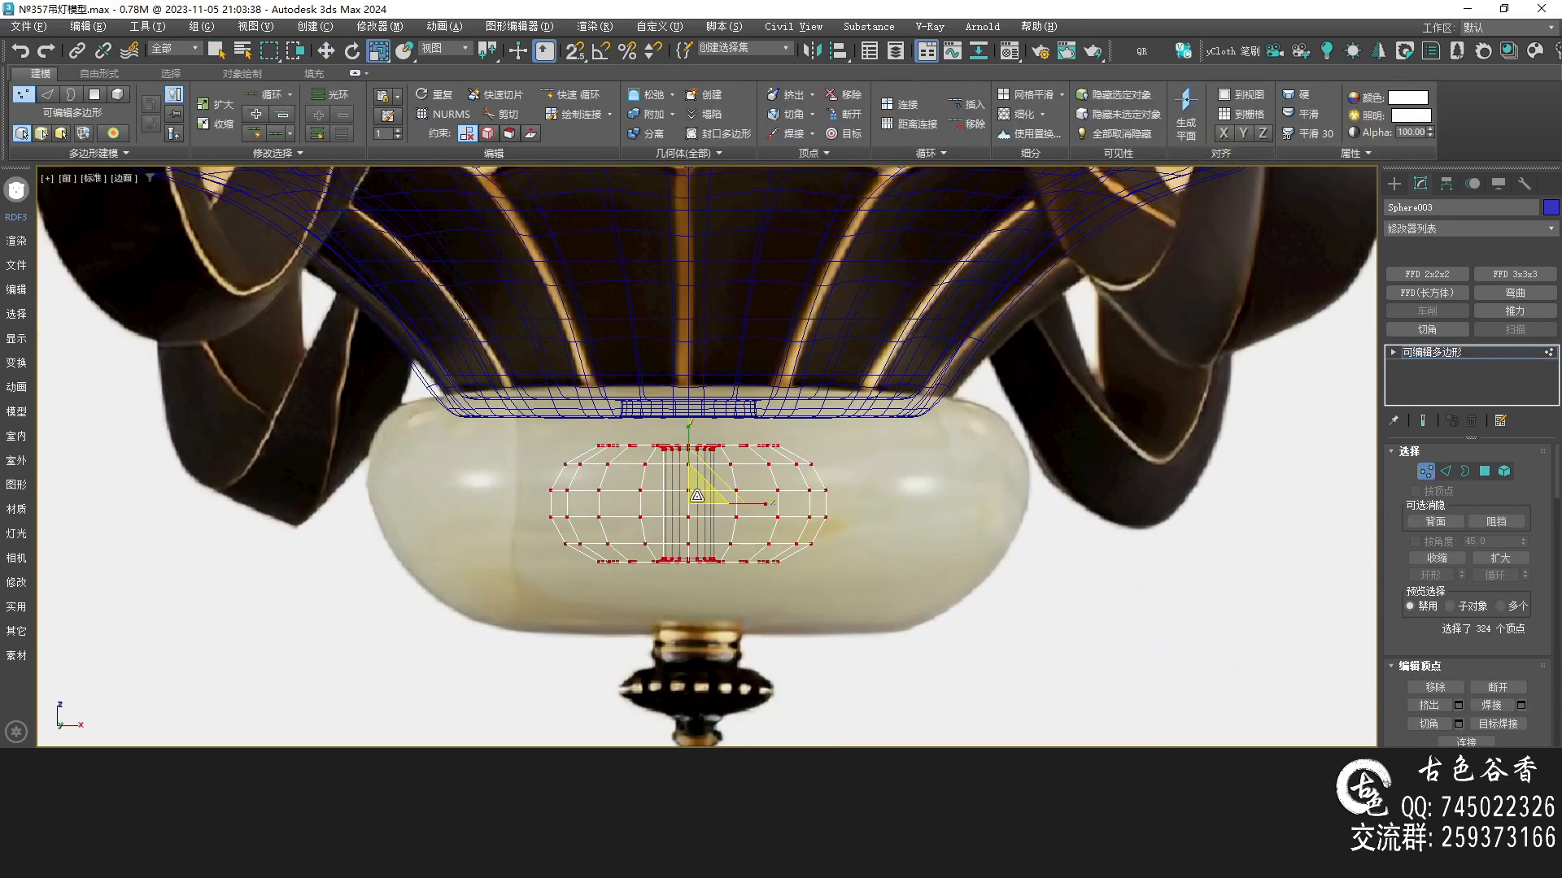
{"action": "left_click_drag", "start_coordinate": [696, 491], "coordinate": [719, 418]}
{"action": "middle_click_drag", "start_coordinate": [1068, 382], "coordinate": [958, 472]}
{"action": "left_click", "coordinate": [1429, 359]}
{"action": "key", "text": "q"}
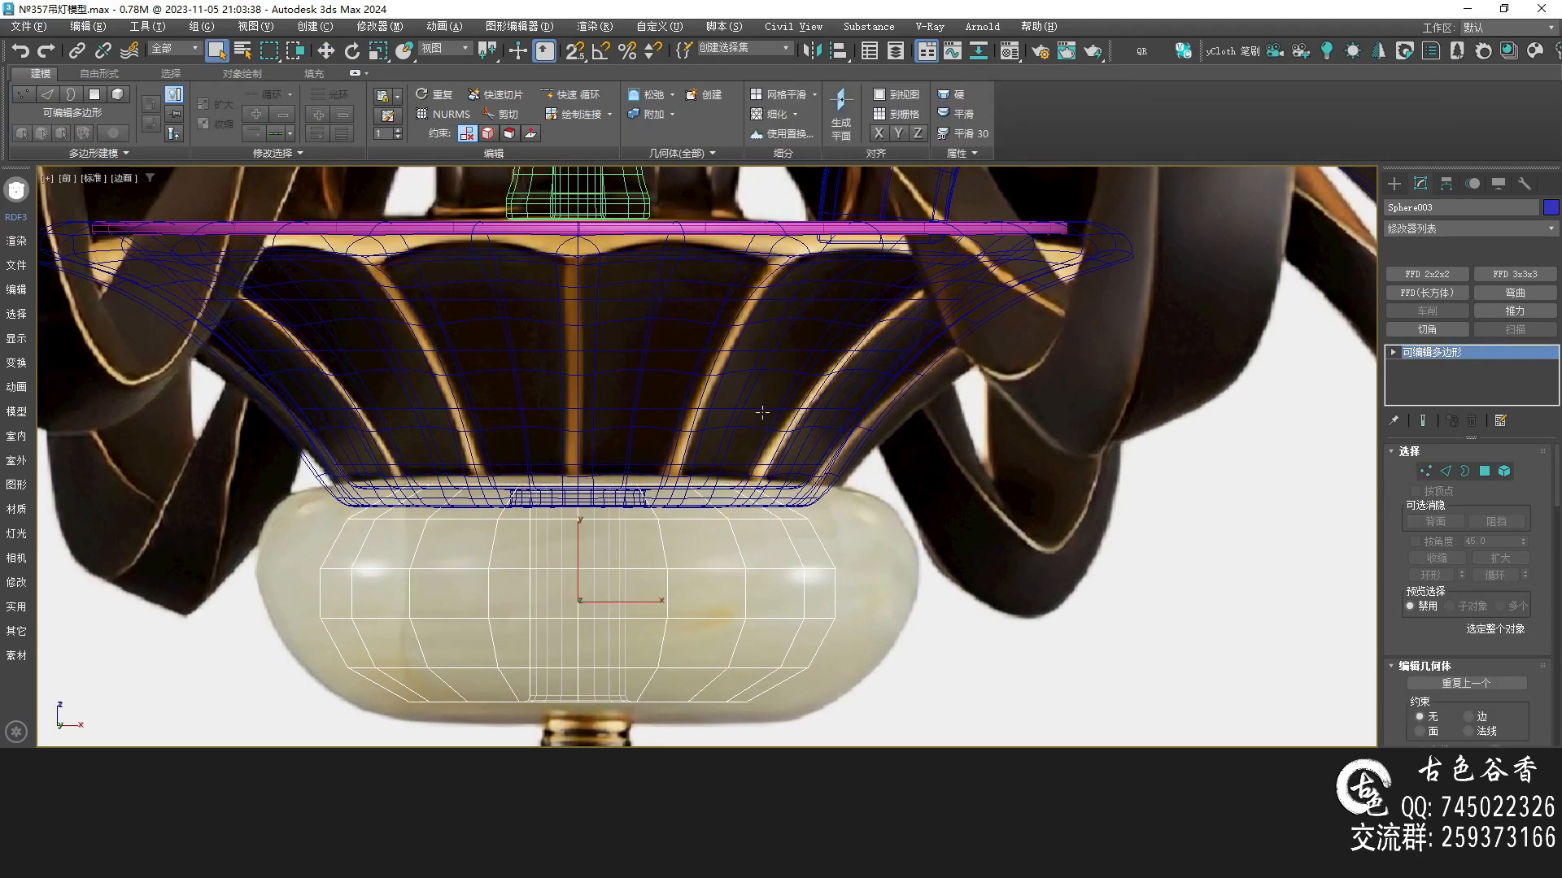
Apply an FFD 2x2x2 modifier to the dish and adjust its control points slightly
{"action": "left_click", "coordinate": [762, 414]}
{"action": "key", "text": "1"}
{"action": "key", "text": "ctrl+m"}
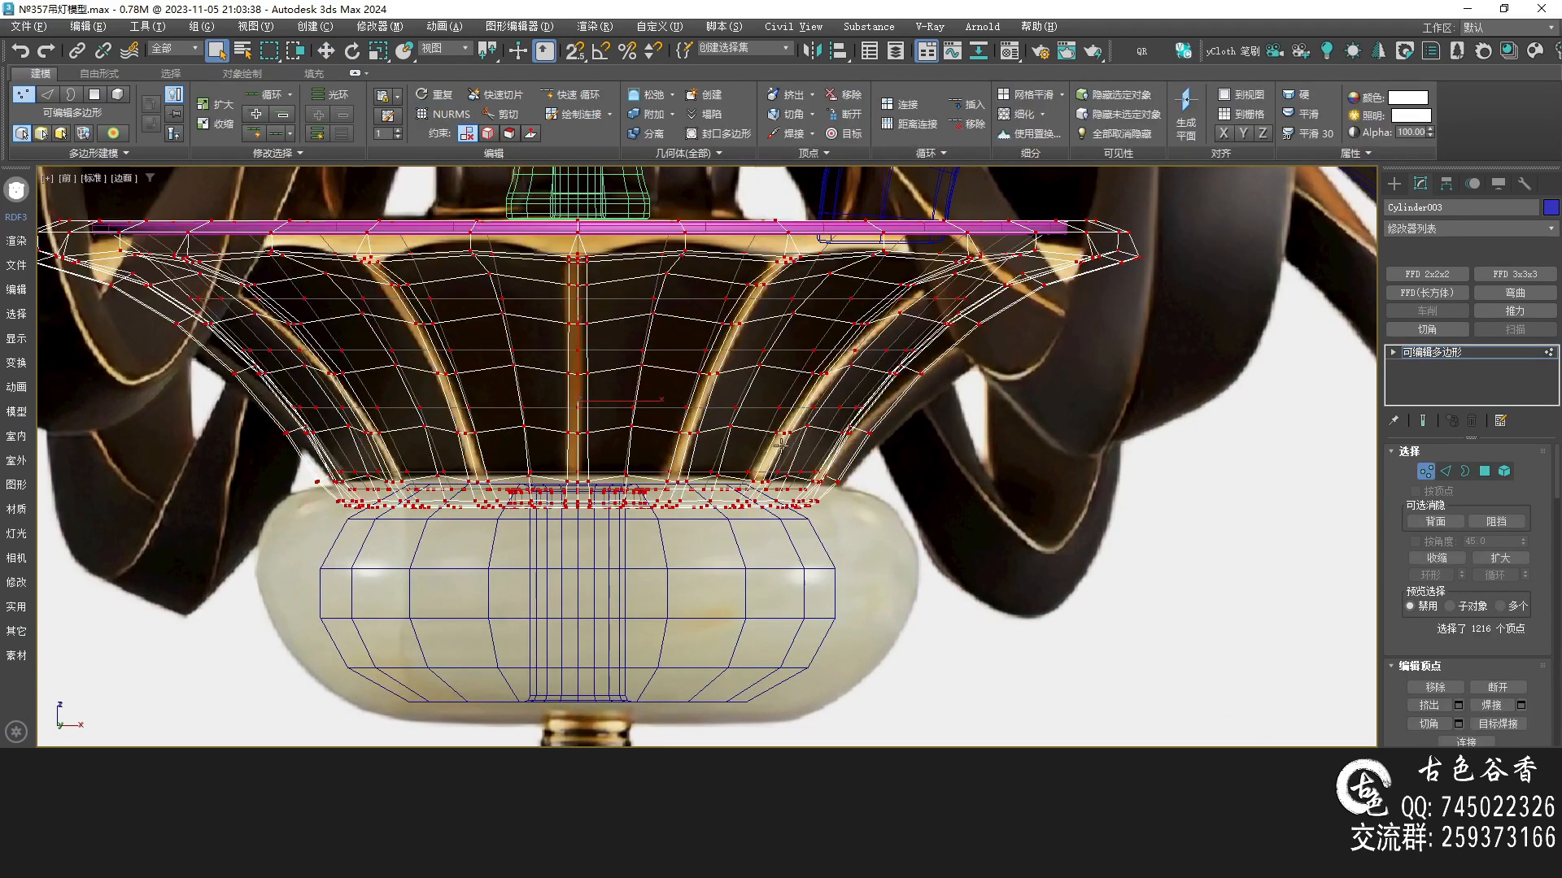
{"action": "middle_click_drag", "start_coordinate": [657, 432], "coordinate": [691, 437]}
{"action": "left_click", "coordinate": [1425, 273]}
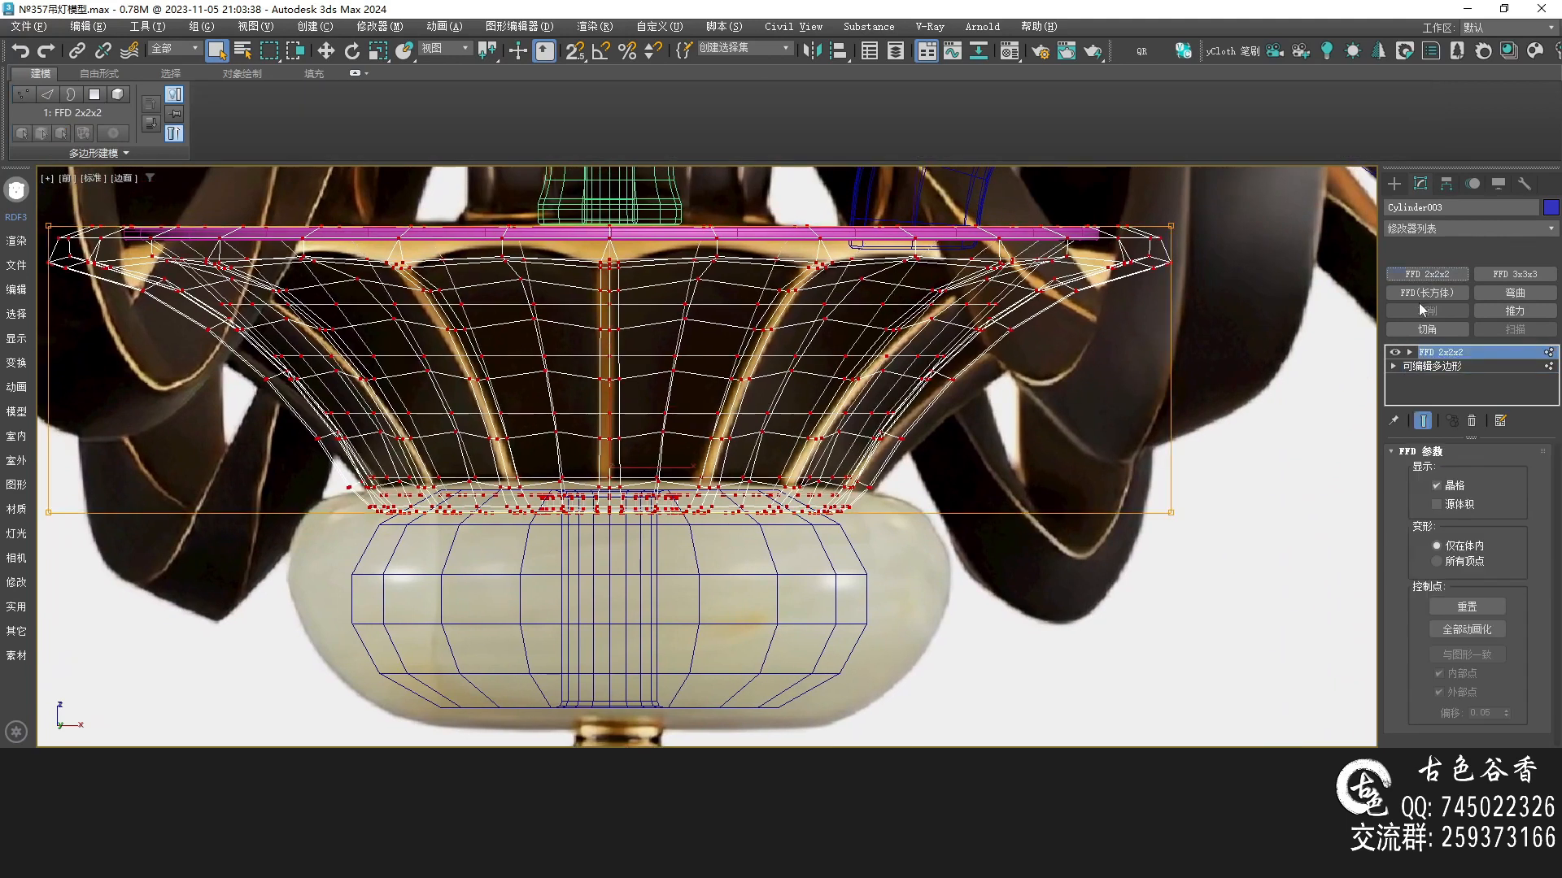
{"action": "left_click", "coordinate": [1409, 352]}
{"action": "left_click", "coordinate": [1440, 366]}
{"action": "scroll", "coordinate": [1067, 446], "scroll_direction": "down", "scroll_amount": 3}
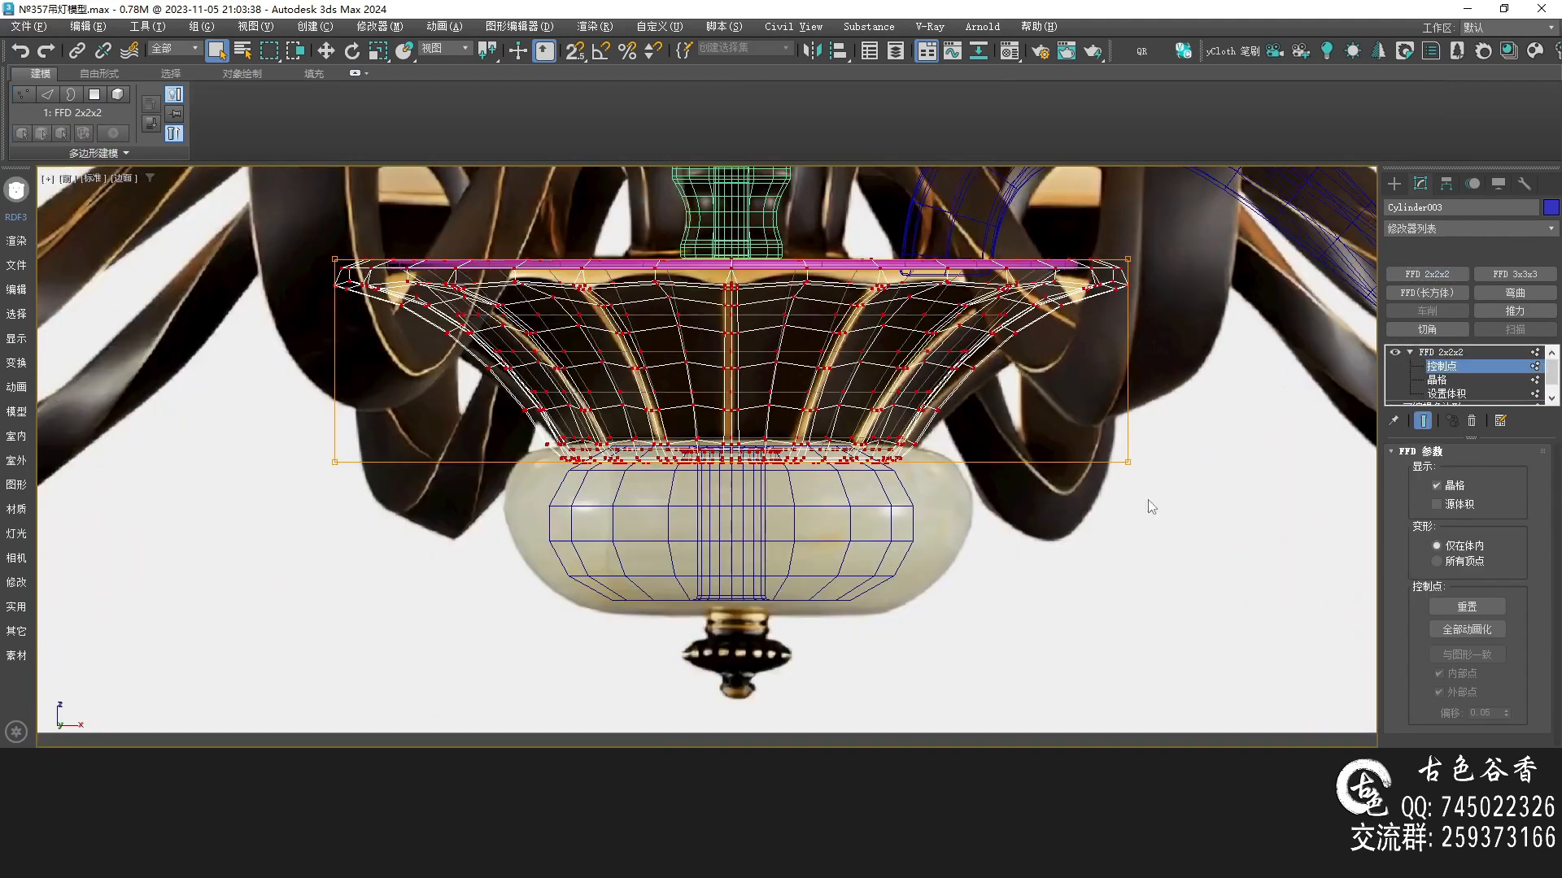
{"action": "left_click_drag", "start_coordinate": [207, 378], "coordinate": [207, 376]}
{"action": "scroll", "coordinate": [744, 480], "scroll_direction": "up", "scroll_amount": 4}
{"action": "key", "text": "w"}
{"action": "left_click_drag", "start_coordinate": [713, 363], "coordinate": [714, 336]}
{"action": "key", "text": "alt+e"}
{"action": "scroll", "coordinate": [889, 406], "scroll_direction": "down", "scroll_amount": 3}
{"action": "middle_click_drag", "start_coordinate": [889, 406], "coordinate": [718, 414]}
{"action": "key", "text": "q"}
Select the jade-bowl sphere and nudge it into position within the bowl
{"action": "left_click", "coordinate": [638, 442]}
{"action": "scroll", "coordinate": [623, 446], "scroll_direction": "up", "scroll_amount": 2}
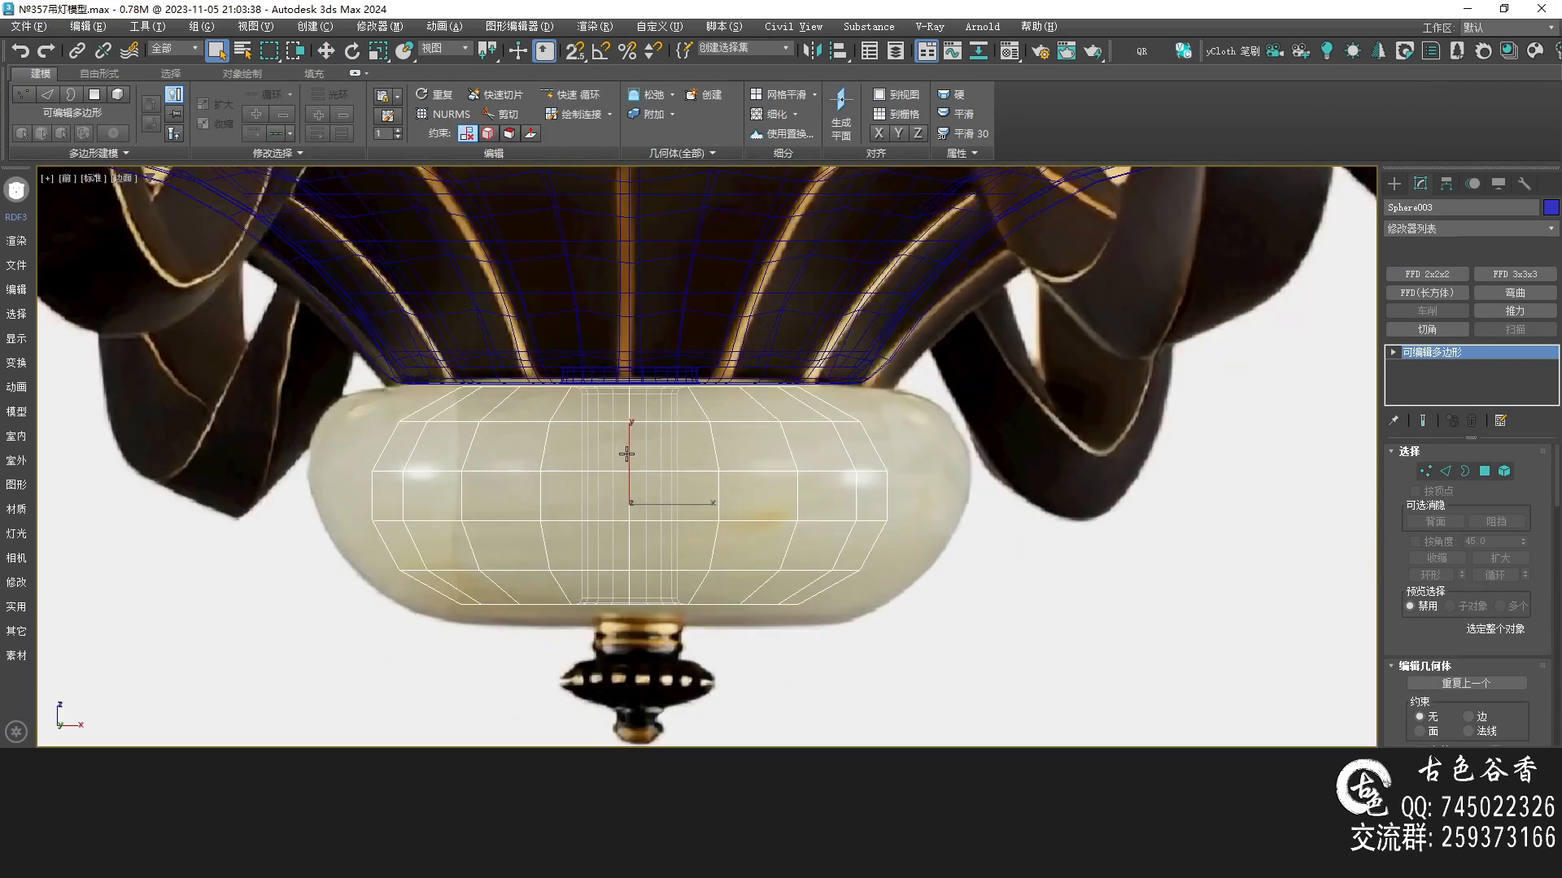
{"action": "key", "text": "r"}
{"action": "key", "text": "1"}
{"action": "key", "text": "ctrl+a"}
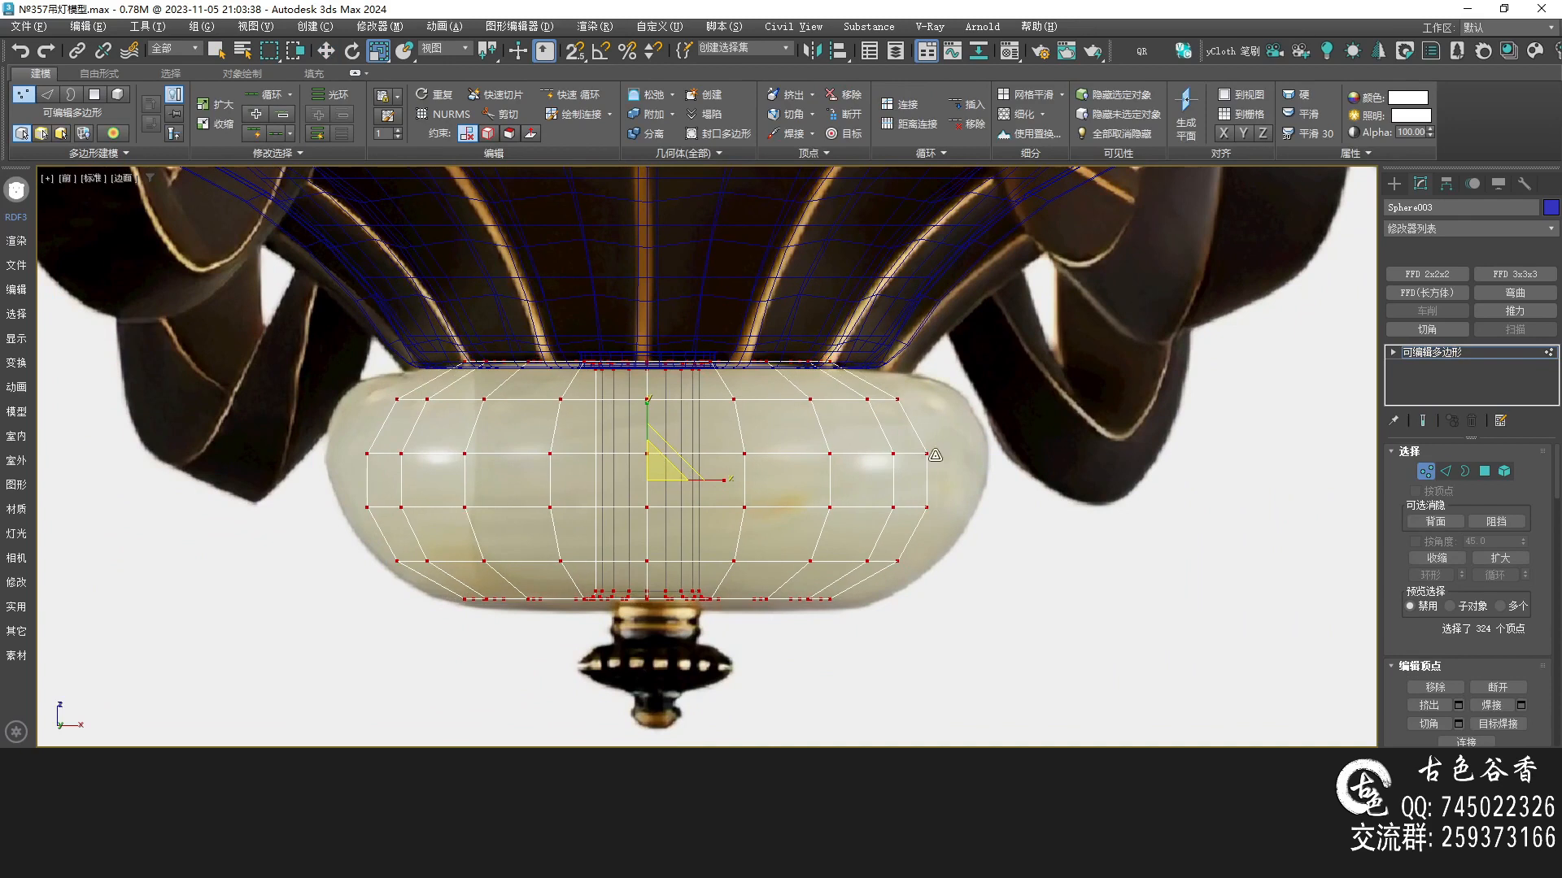
{"action": "key", "text": "1"}
{"action": "key", "text": "w"}
{"action": "left_click_drag", "start_coordinate": [651, 435], "coordinate": [657, 443]}
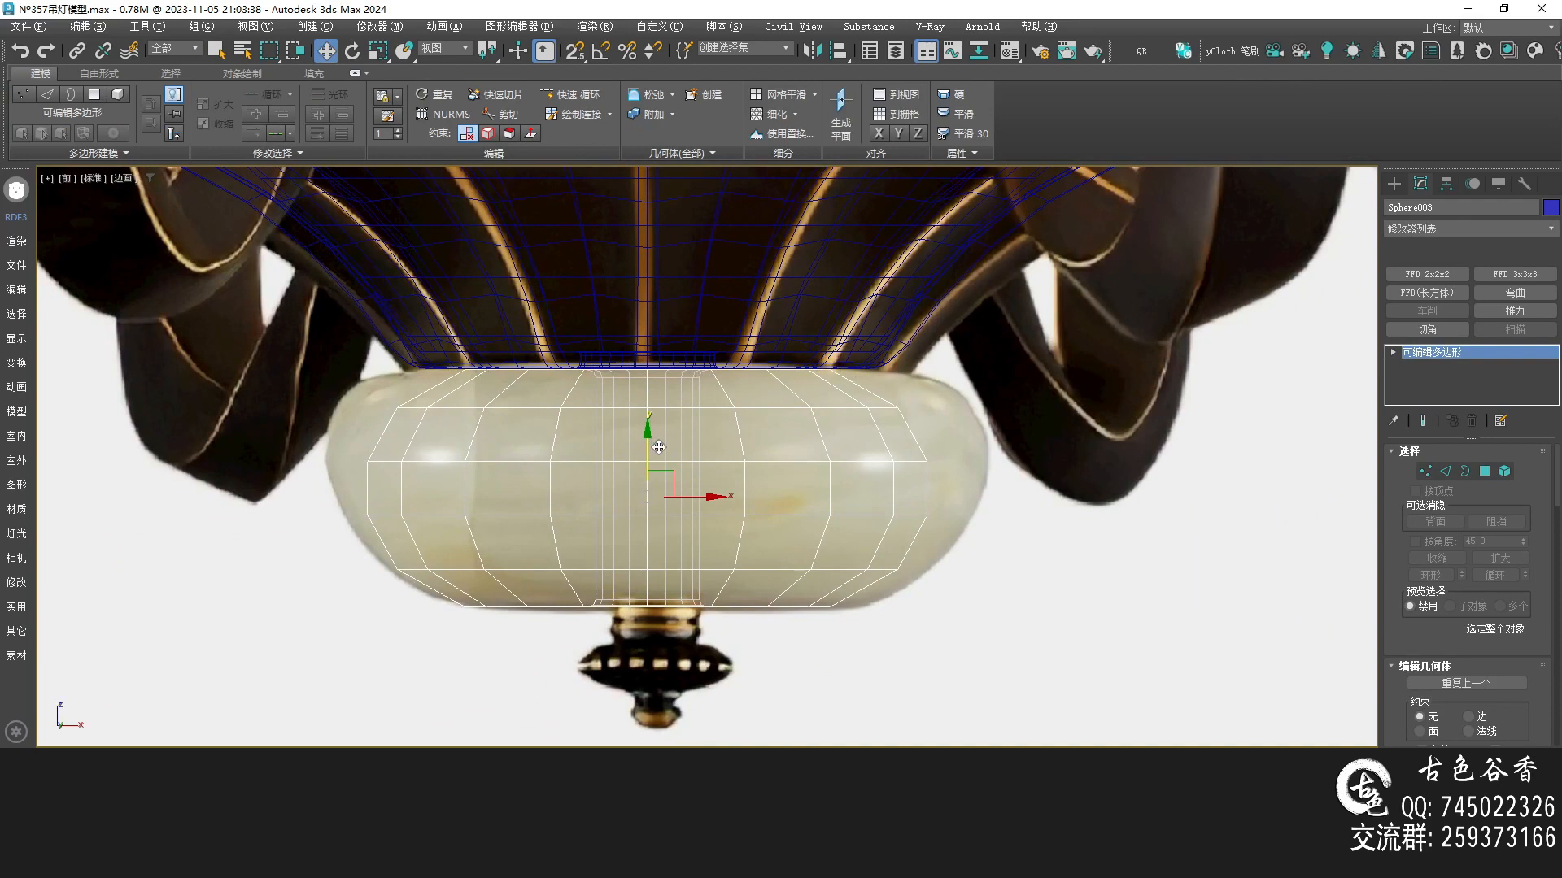
{"action": "key", "text": "1"}
Scale the sphere's vertices outward to match the jade bowl's width
{"action": "key", "text": "alt+w"}
{"action": "key", "text": "alt+w"}
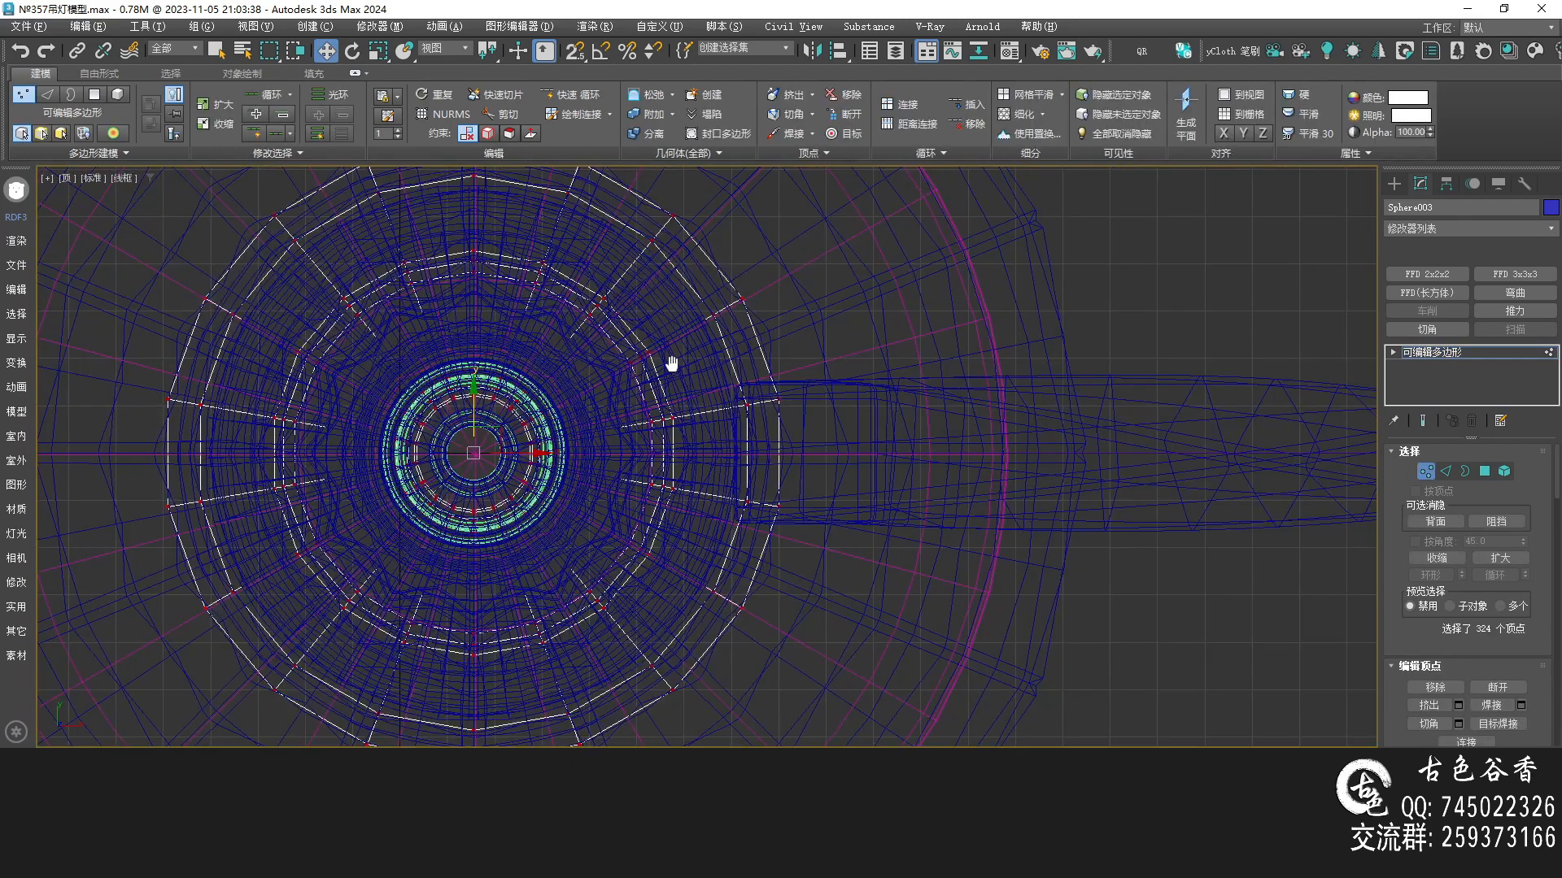
{"action": "key", "text": "r"}
{"action": "scroll", "coordinate": [569, 448], "scroll_direction": "down", "scroll_amount": 3}
{"action": "left_click_drag", "start_coordinate": [543, 425], "coordinate": [548, 409]}
{"action": "key", "text": "alt+w"}
{"action": "right_click", "coordinate": [1080, 335]}
{"action": "key", "text": "alt+w"}
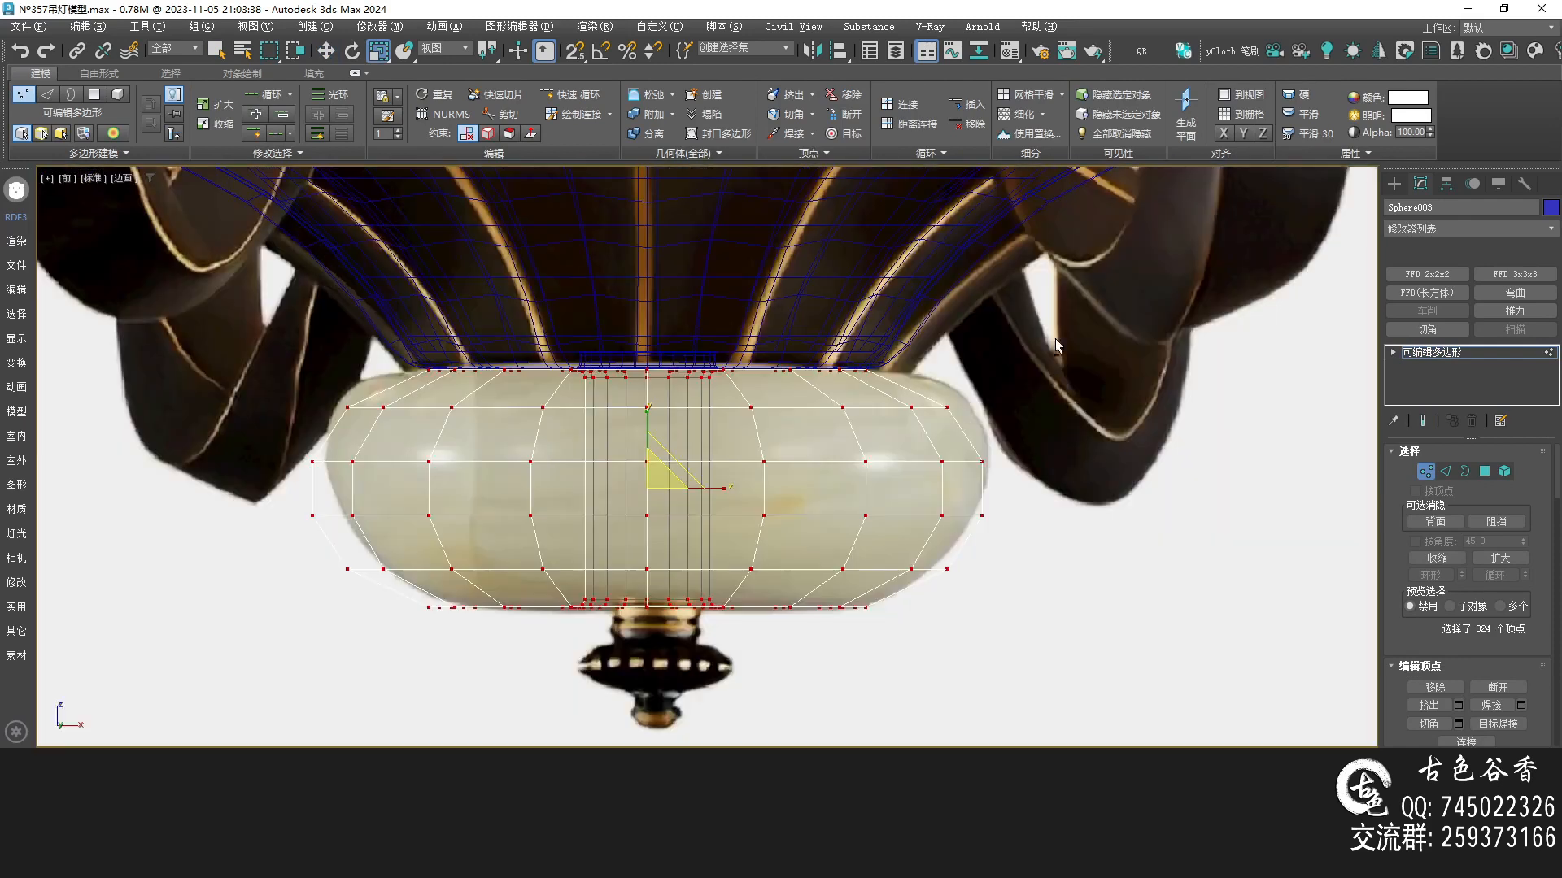
{"action": "key", "text": "alt+x"}
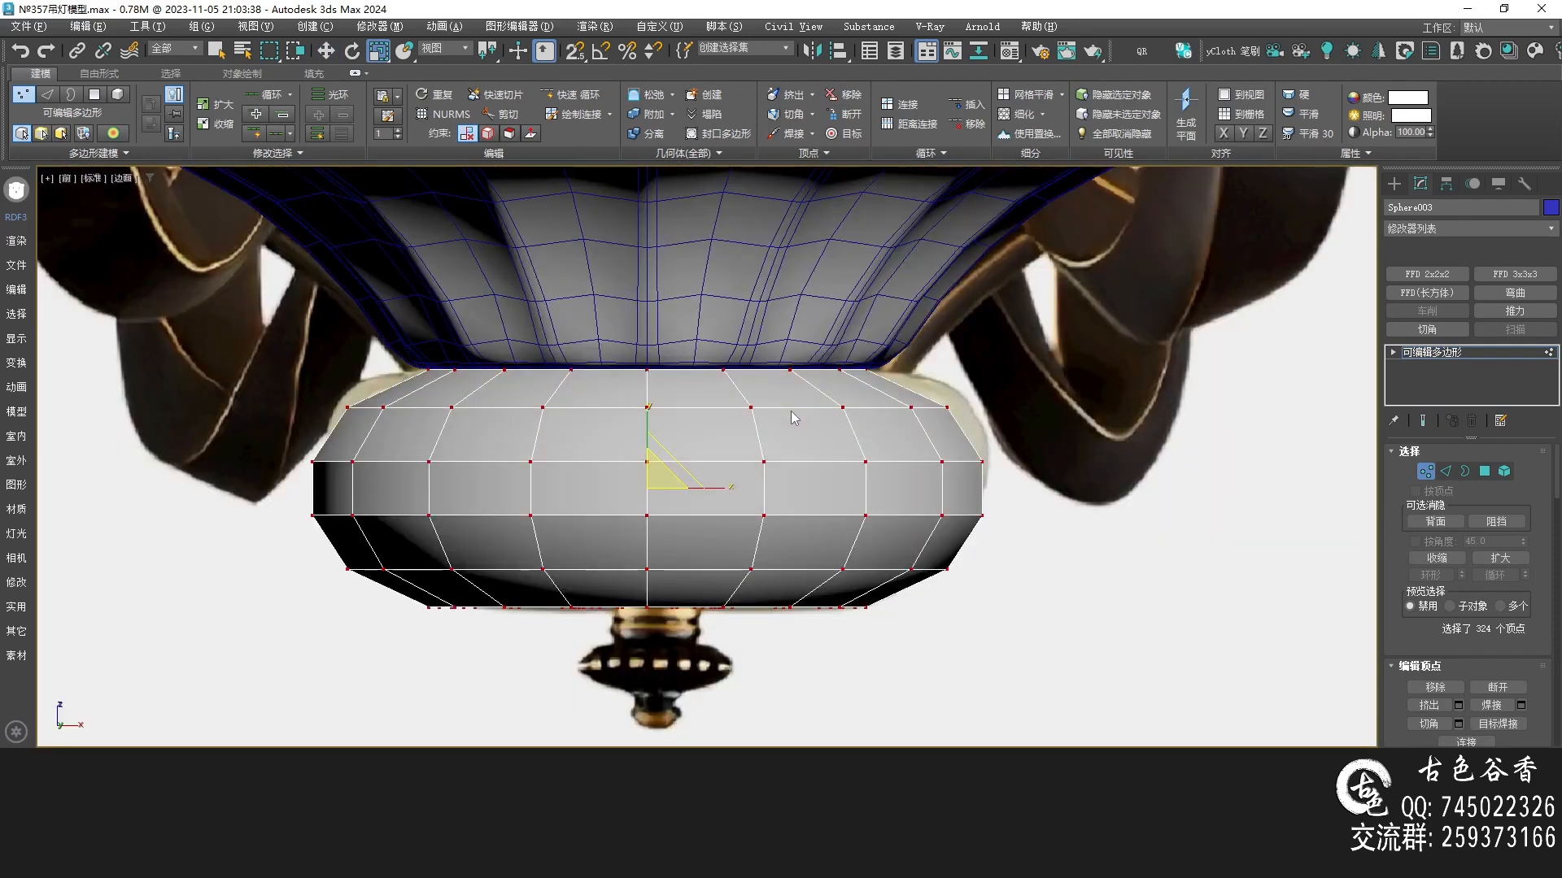
{"action": "key", "text": "alt+x"}
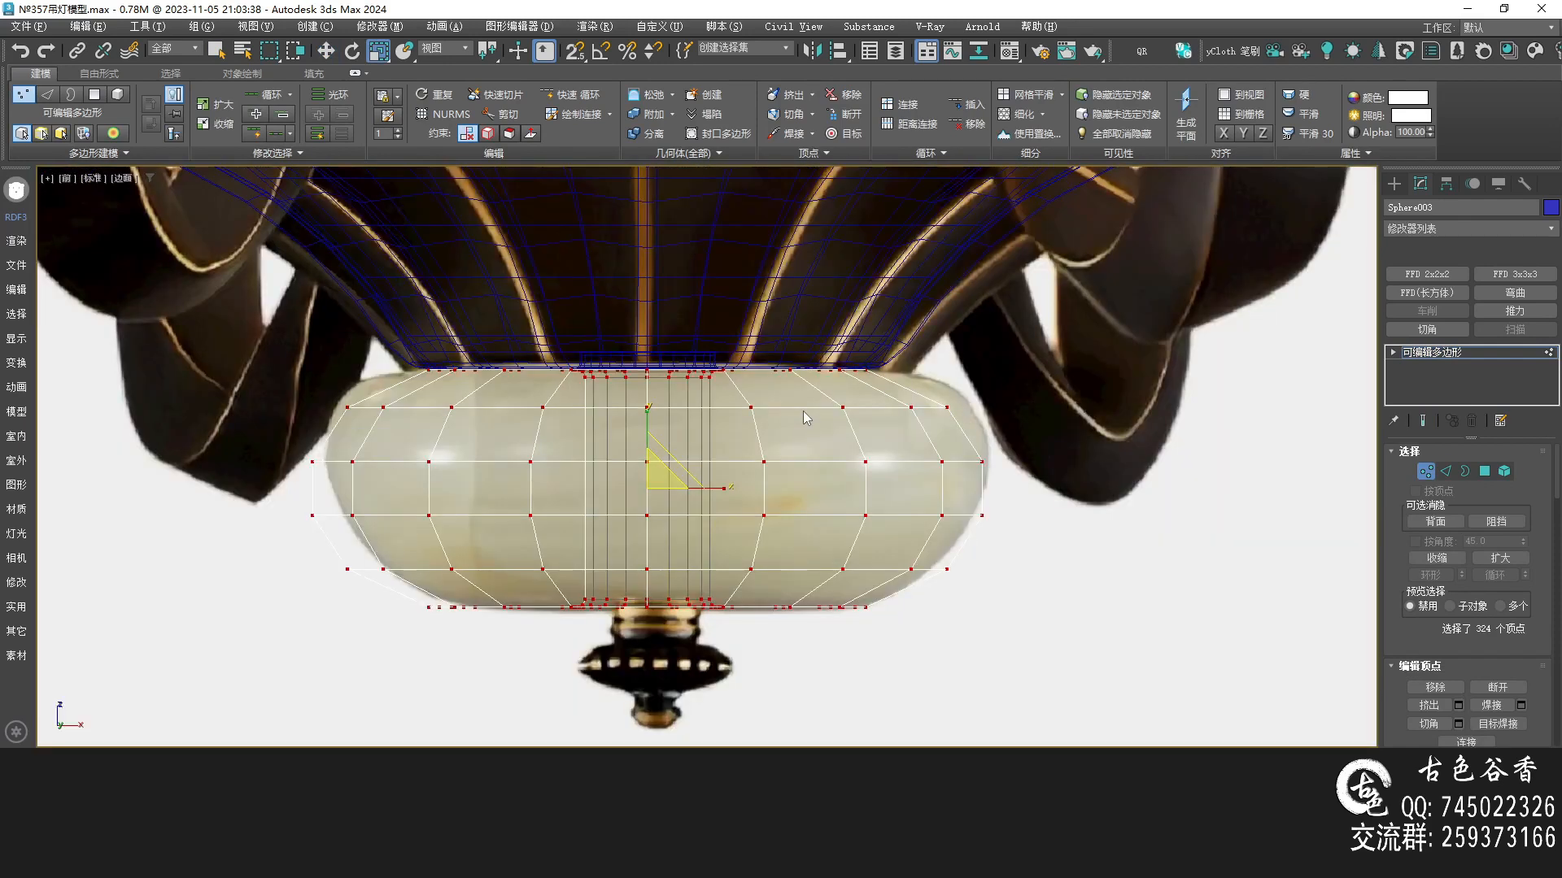
{"action": "middle_click_drag", "start_coordinate": [772, 368], "coordinate": [820, 376]}
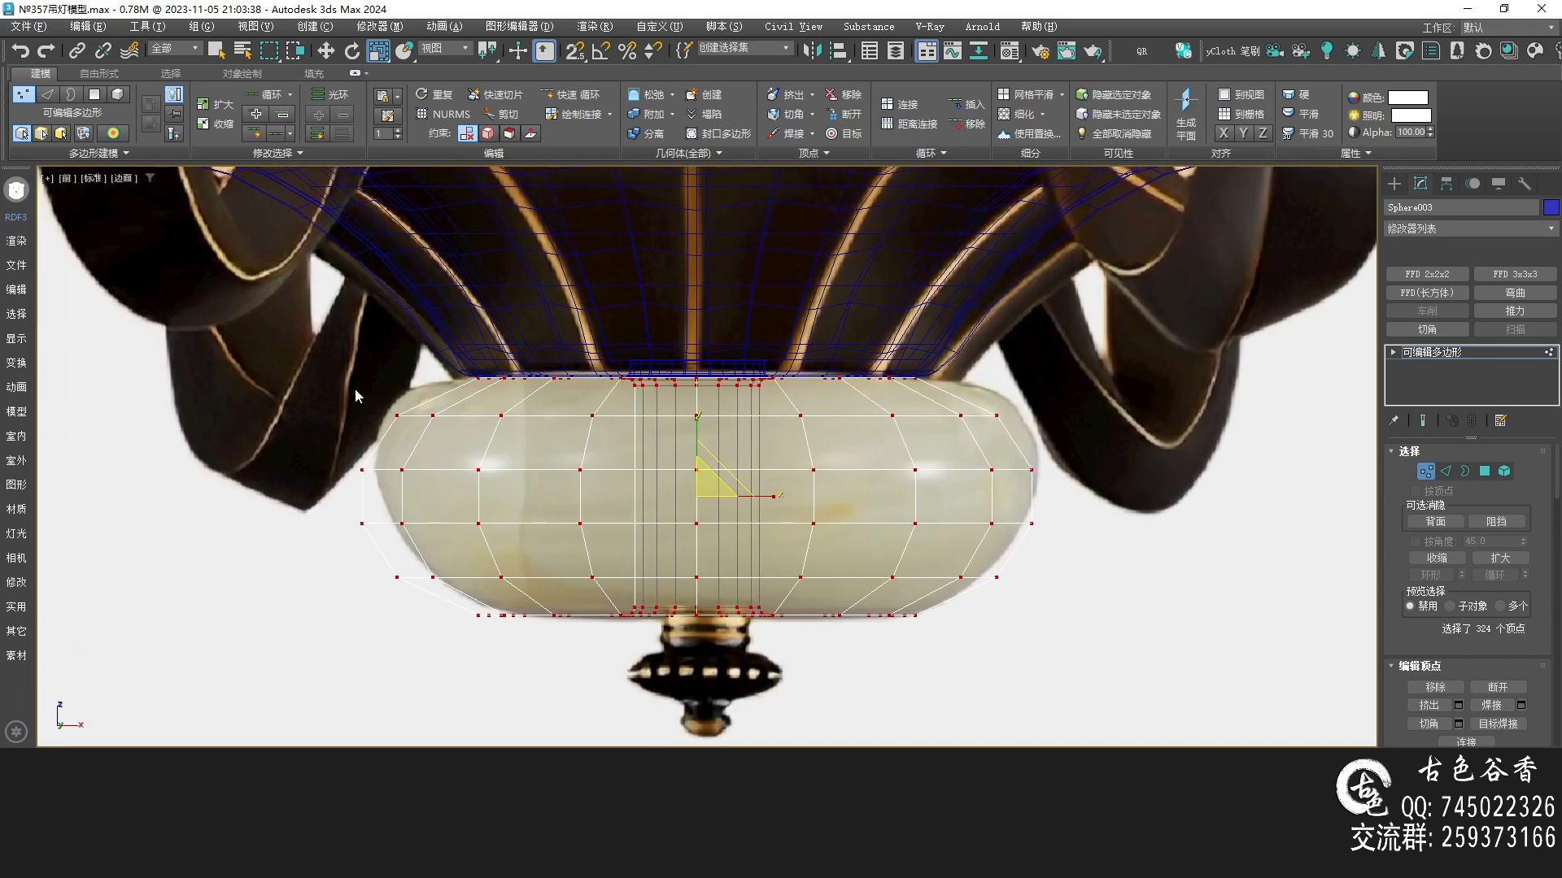
{"action": "left_click_drag", "start_coordinate": [735, 446], "coordinate": [1107, 445]}
{"action": "scroll", "coordinate": [822, 421], "scroll_direction": "up", "scroll_amount": 4}
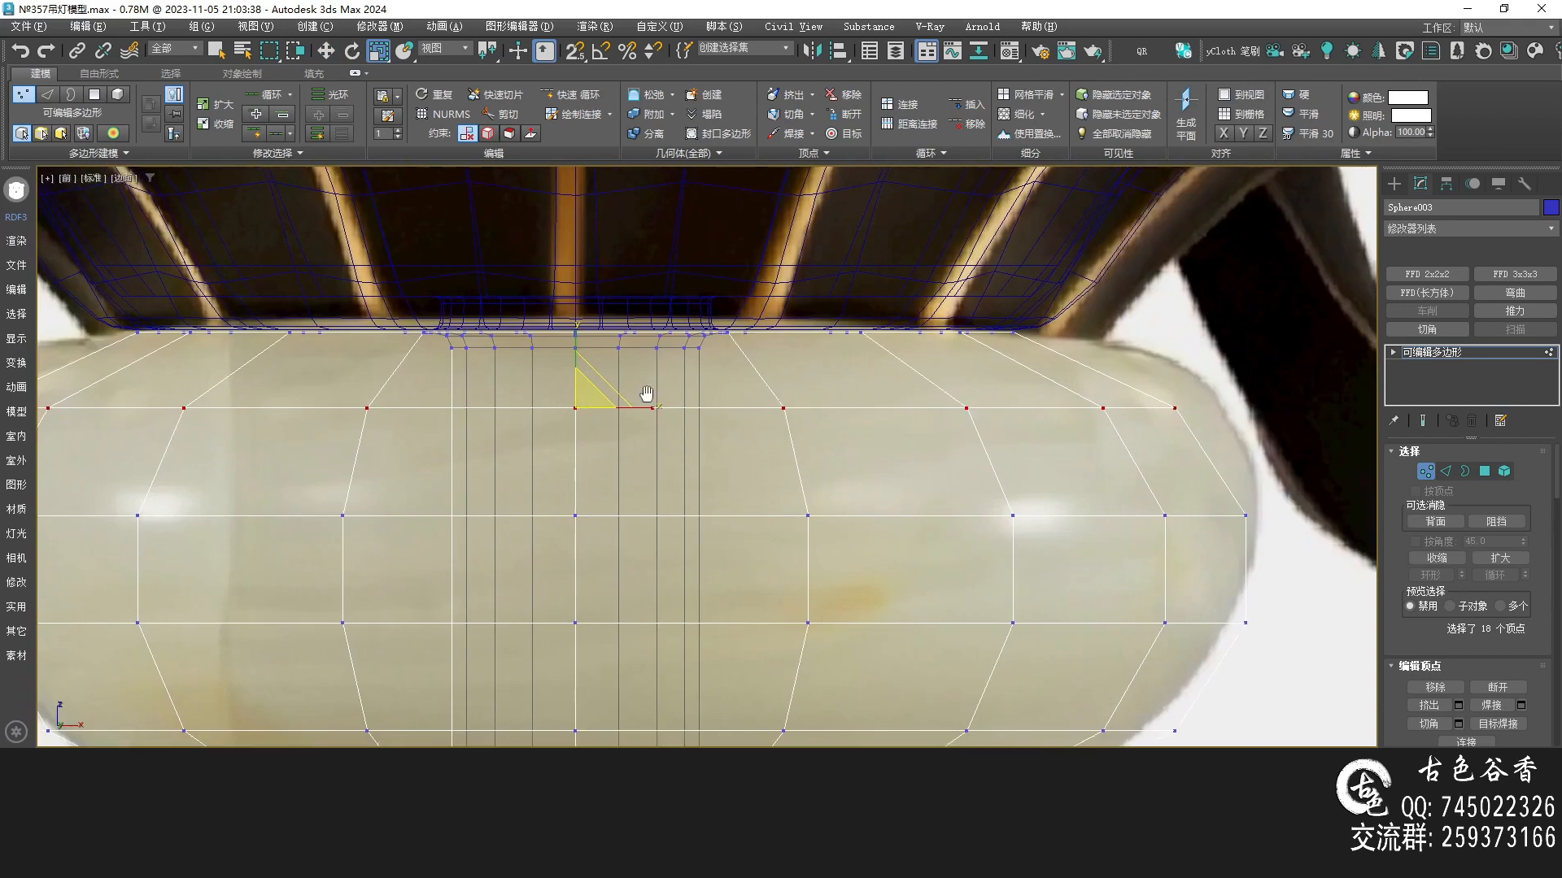
Select the sphere's upper and lower vertex rows and scale them to follow the bowl's curved profile
{"action": "scroll", "coordinate": [1129, 443], "scroll_direction": "down", "scroll_amount": 2}
{"action": "mouse_move", "coordinate": [1152, 341]}
{"action": "left_mouse_down"}
{"action": "mouse_move", "coordinate": [1155, 455]}
{"action": "mouse_move", "coordinate": [1021, 606]}
{"action": "left_mouse_up"}
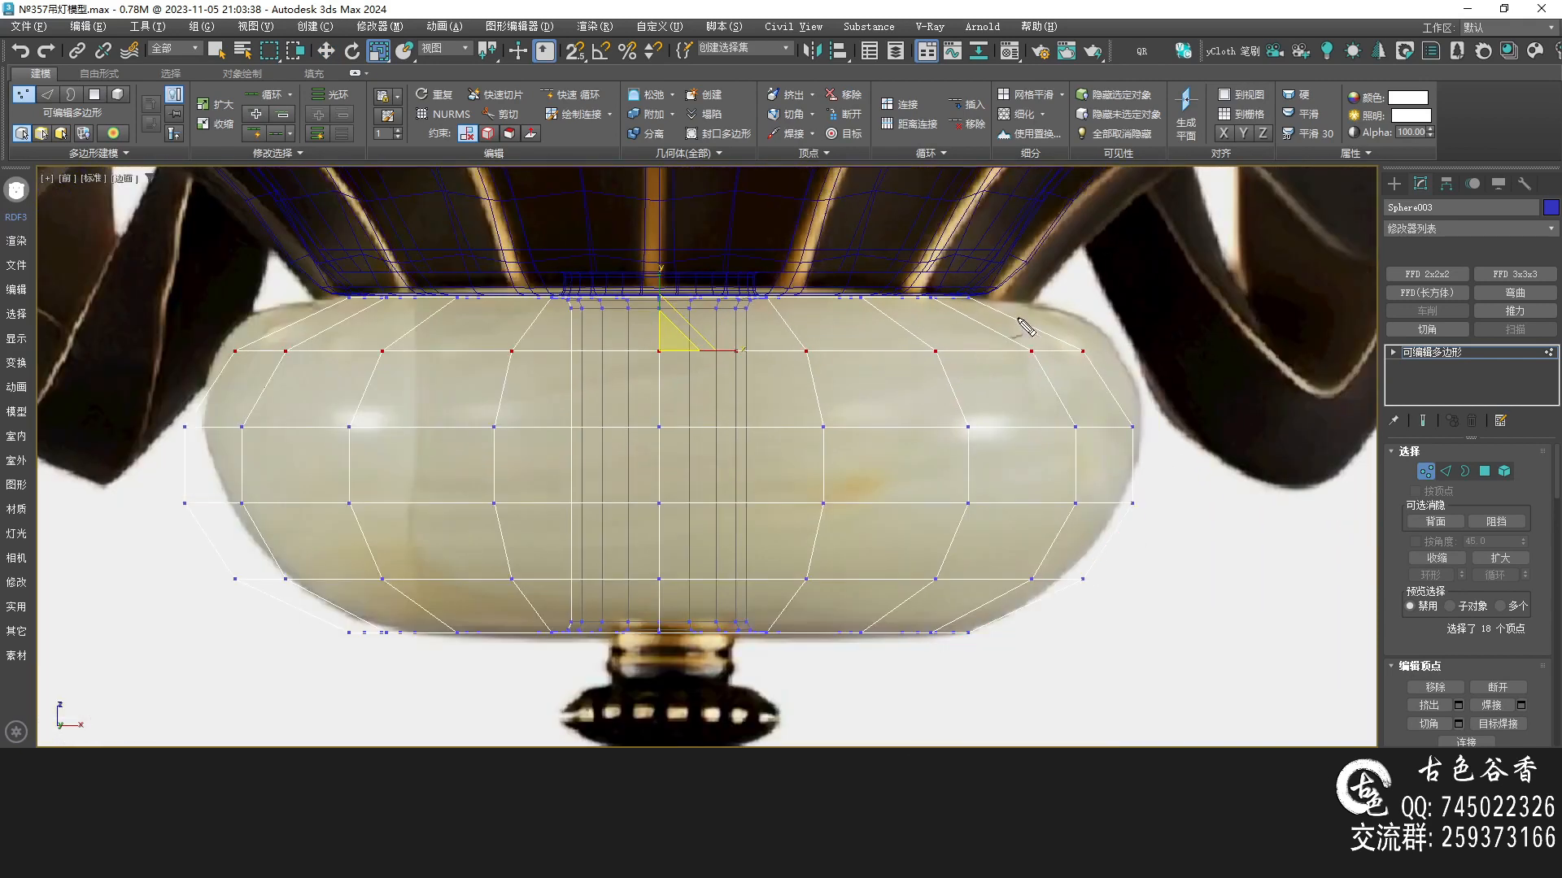
{"action": "middle_click_drag", "start_coordinate": [1025, 306], "coordinate": [854, 337]}
{"action": "scroll", "coordinate": [854, 337], "scroll_direction": "up", "scroll_amount": 2}
{"action": "mouse_move", "coordinate": [791, 323]}
{"action": "left_mouse_down"}
{"action": "mouse_move", "coordinate": [863, 346]}
{"action": "mouse_move", "coordinate": [1012, 464]}
{"action": "left_mouse_up"}
{"action": "mouse_move", "coordinate": [425, 425]}
{"action": "middle_mouse_down"}
{"action": "mouse_move", "coordinate": [621, 410]}
{"action": "mouse_move", "coordinate": [1089, 465]}
{"action": "middle_mouse_up"}
{"action": "left_click_drag", "start_coordinate": [556, 374], "coordinate": [401, 381]}
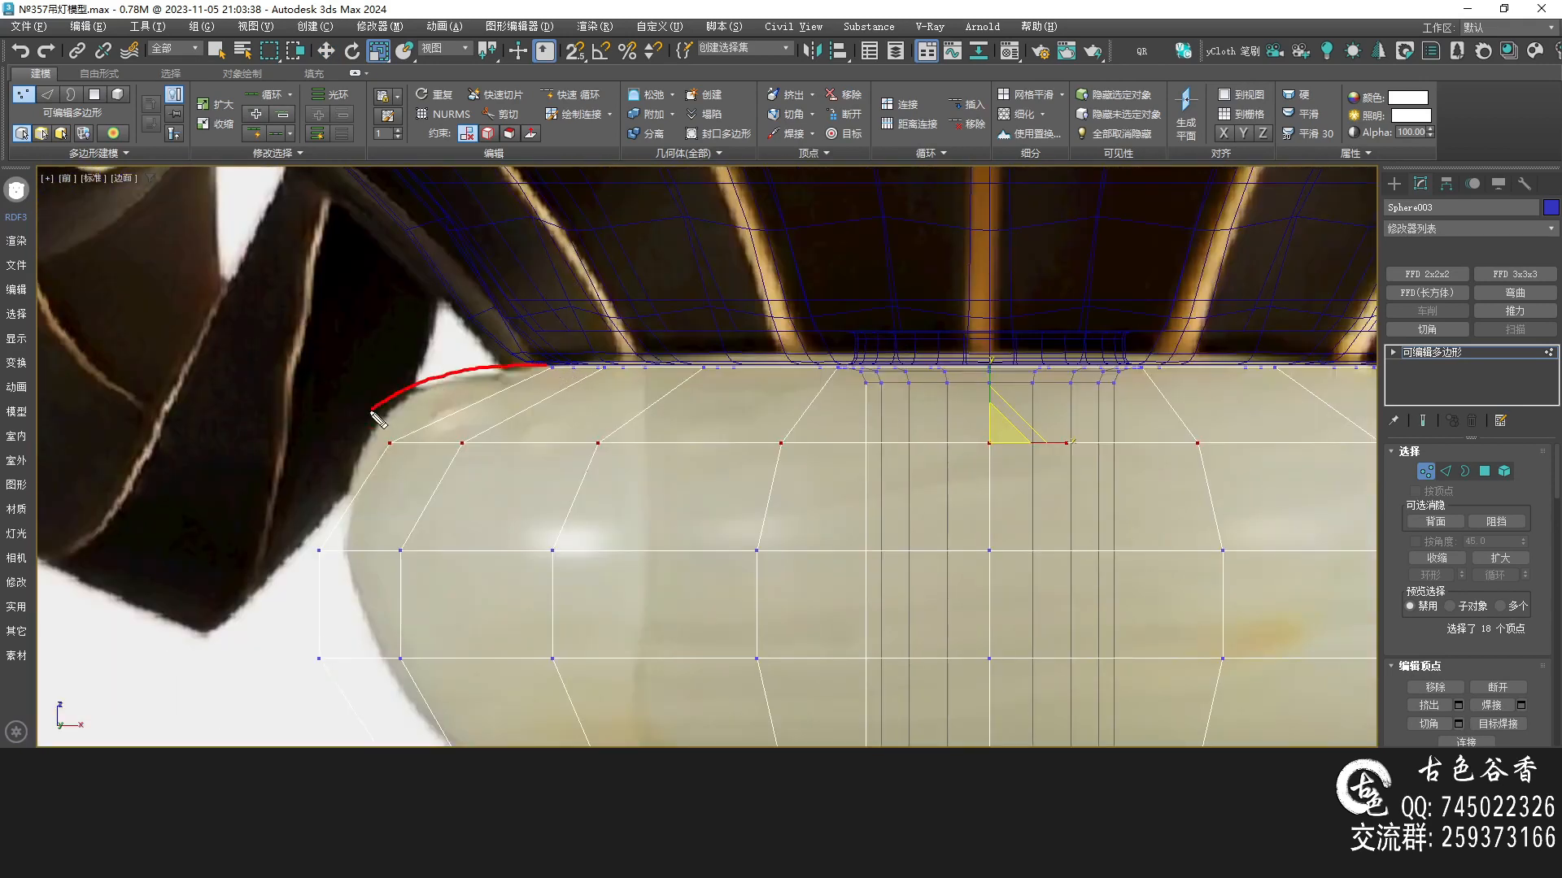
{"action": "scroll", "coordinate": [833, 436], "scroll_direction": "down", "scroll_amount": 3}
{"action": "scroll", "coordinate": [726, 372], "scroll_direction": "up", "scroll_amount": 1}
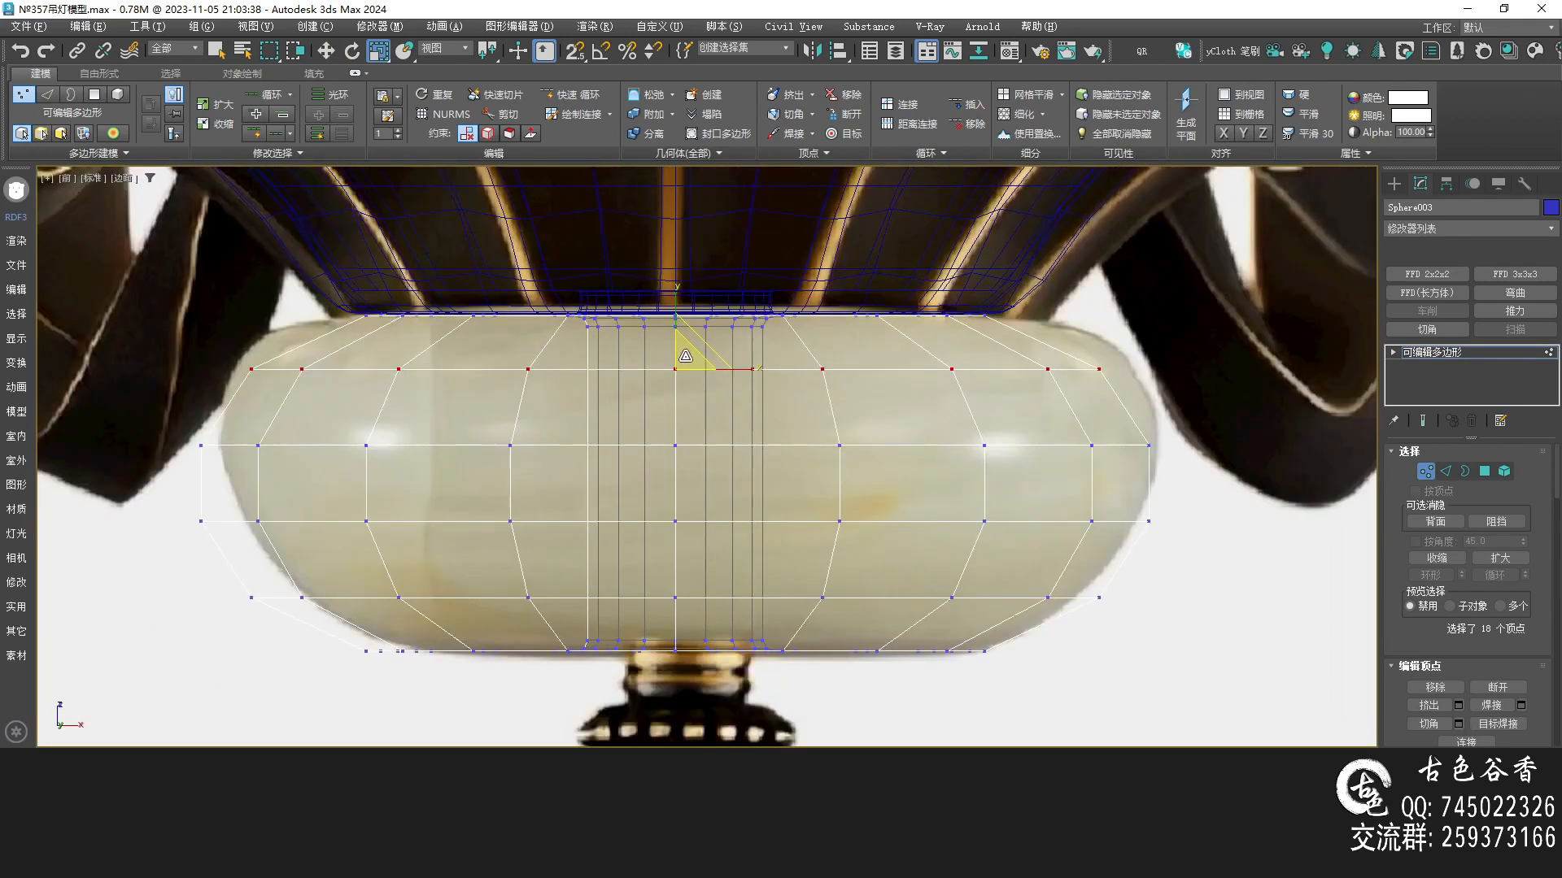
{"action": "left_click_drag", "start_coordinate": [686, 355], "coordinate": [677, 308]}
{"action": "key", "text": "w"}
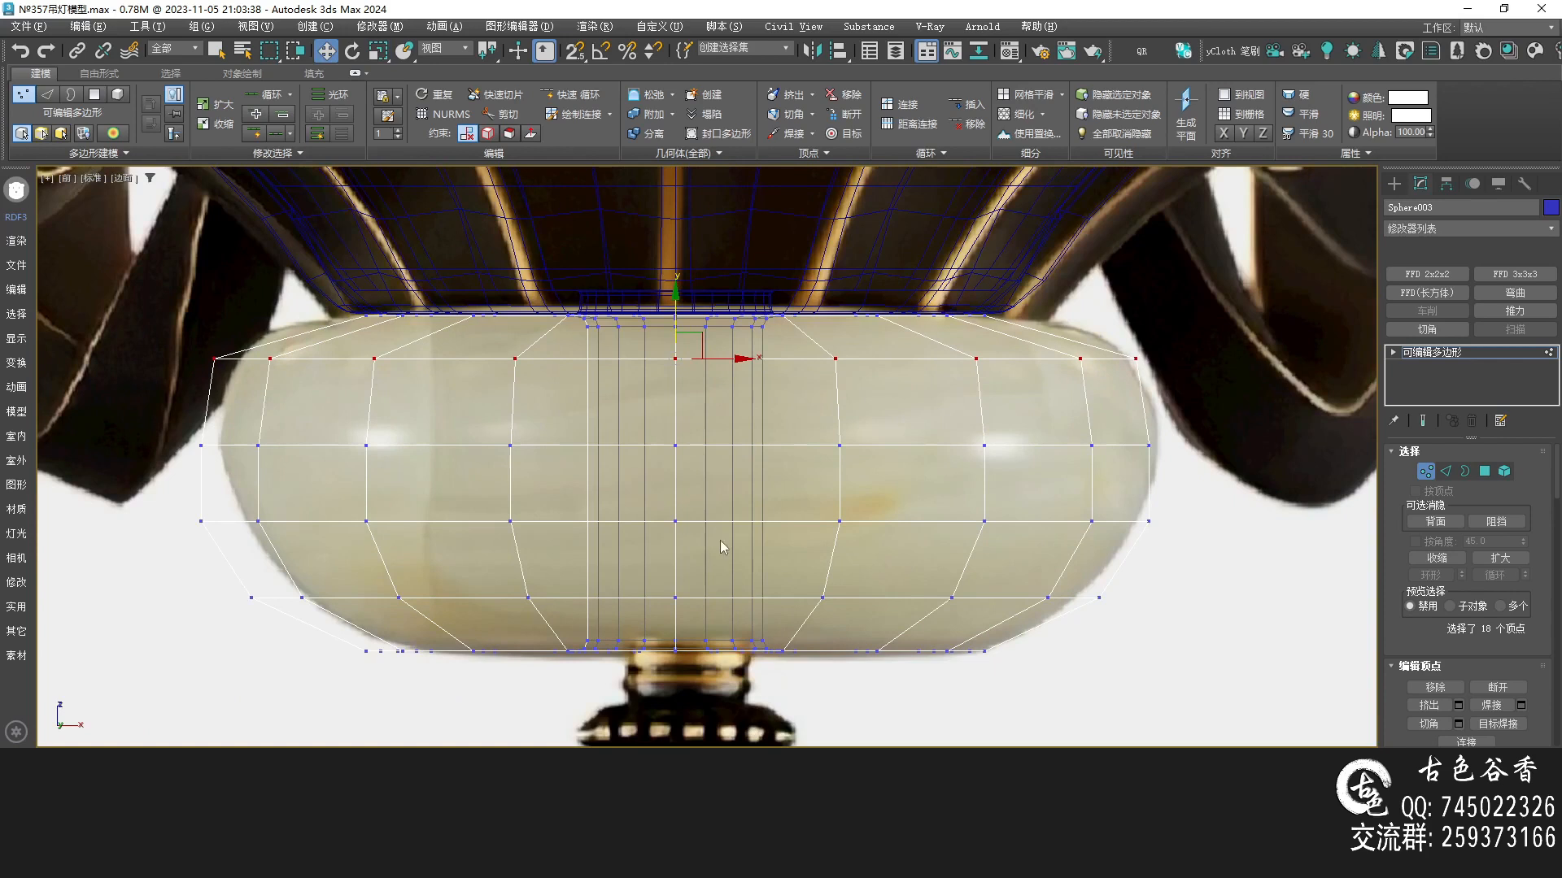
{"action": "left_click_drag", "start_coordinate": [1221, 540], "coordinate": [1220, 539]}
{"action": "key", "text": "r"}
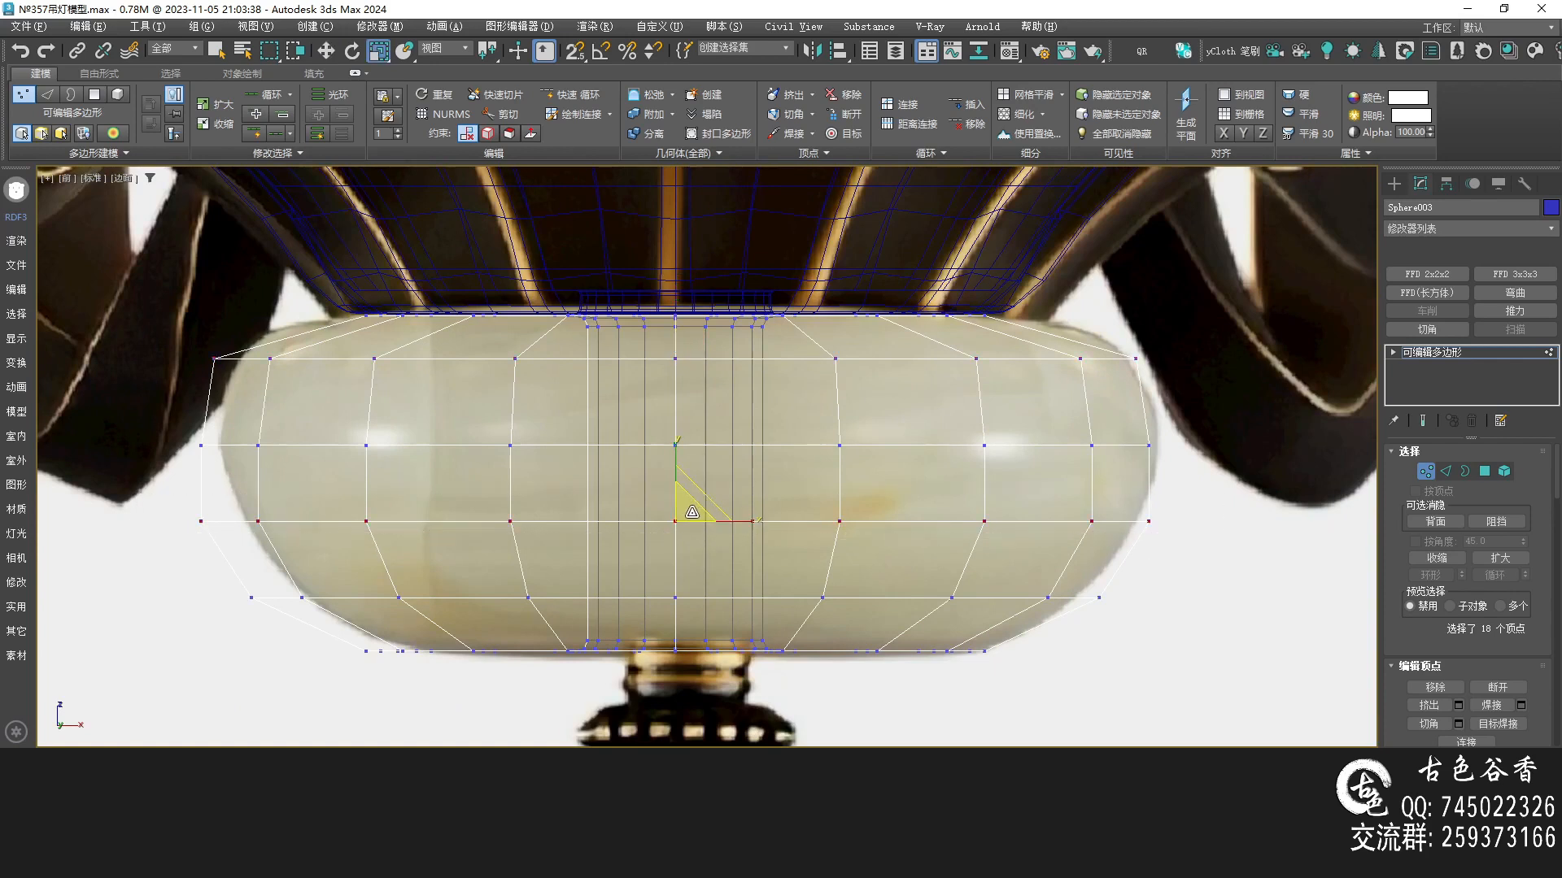
{"action": "left_click_drag", "start_coordinate": [692, 514], "coordinate": [689, 513]}
Select an edge ring on the sphere's upper section and connect it to add an edge loop near the top
{"action": "left_click_drag", "start_coordinate": [1152, 628], "coordinate": [211, 565]}
{"action": "key", "text": "2"}
{"action": "double_click", "coordinate": [626, 603]}
{"action": "scroll", "coordinate": [934, 399], "scroll_direction": "up", "scroll_amount": 5}
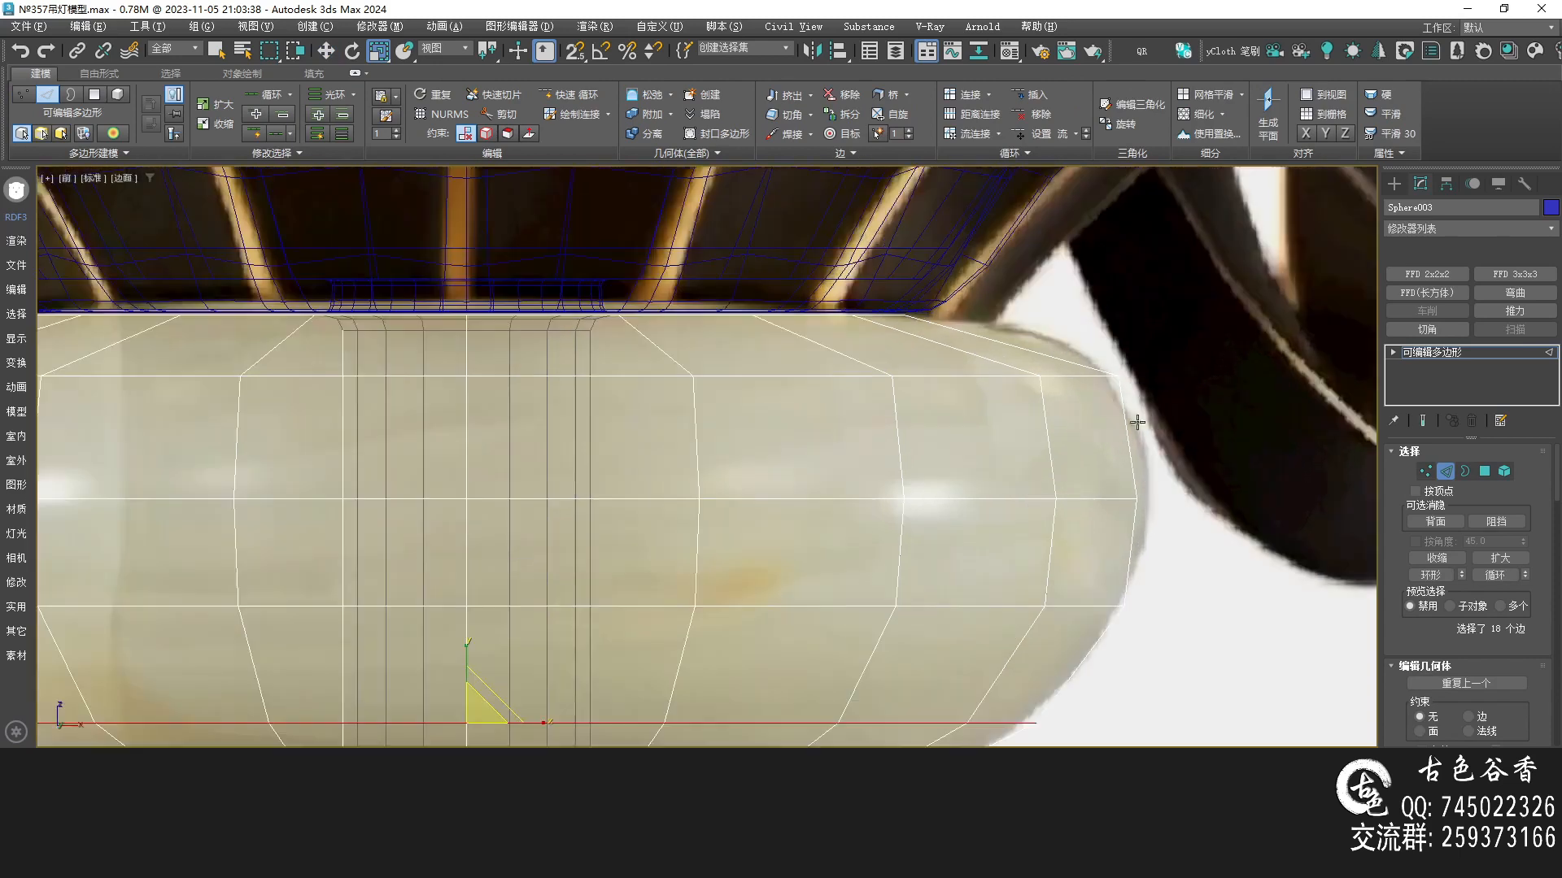
{"action": "double_click", "coordinate": [1078, 387], "text": "ctrl"}
{"action": "key", "text": "alt+w"}
{"action": "middle_click", "coordinate": [1149, 528]}
{"action": "key", "text": "alt+w"}
{"action": "middle_click_drag", "start_coordinate": [1027, 540], "coordinate": [997, 538]}
{"action": "key", "text": "z"}
{"action": "key", "text": "F4"}
{"action": "mouse_move", "coordinate": [802, 506]}
{"action": "middle_mouse_down", "text": "alt"}
{"action": "mouse_move", "coordinate": [792, 530]}
{"action": "mouse_move", "coordinate": [851, 486]}
{"action": "mouse_move", "coordinate": [827, 473]}
{"action": "middle_mouse_up", "text": "alt"}
{"action": "scroll", "coordinate": [792, 531], "scroll_direction": "down", "scroll_amount": 5}
{"action": "key", "text": "alt+r"}
{"action": "key", "text": "ctrl+shift+e"}
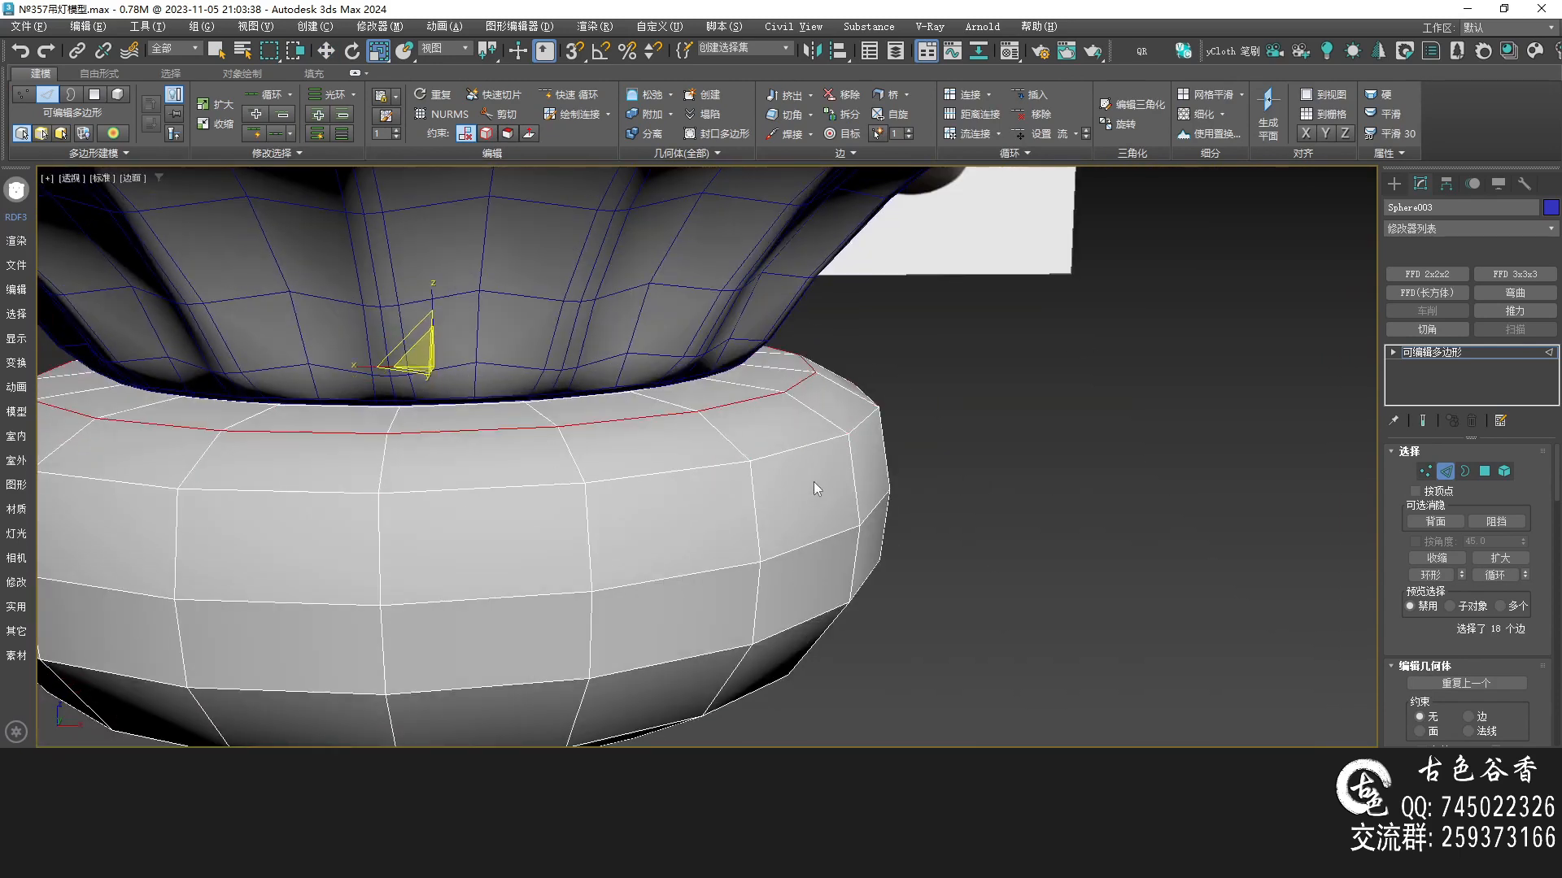
Select the added upper edge loop on the bowl sphere and move it slightly downward
{"action": "key", "text": "alt+w"}
{"action": "middle_click", "coordinate": [1057, 300]}
{"action": "key", "text": "alt+w"}
{"action": "middle_click_drag", "start_coordinate": [1143, 425], "coordinate": [1133, 403]}
{"action": "double_click", "coordinate": [1097, 392]}
{"action": "key", "text": "alt+f"}
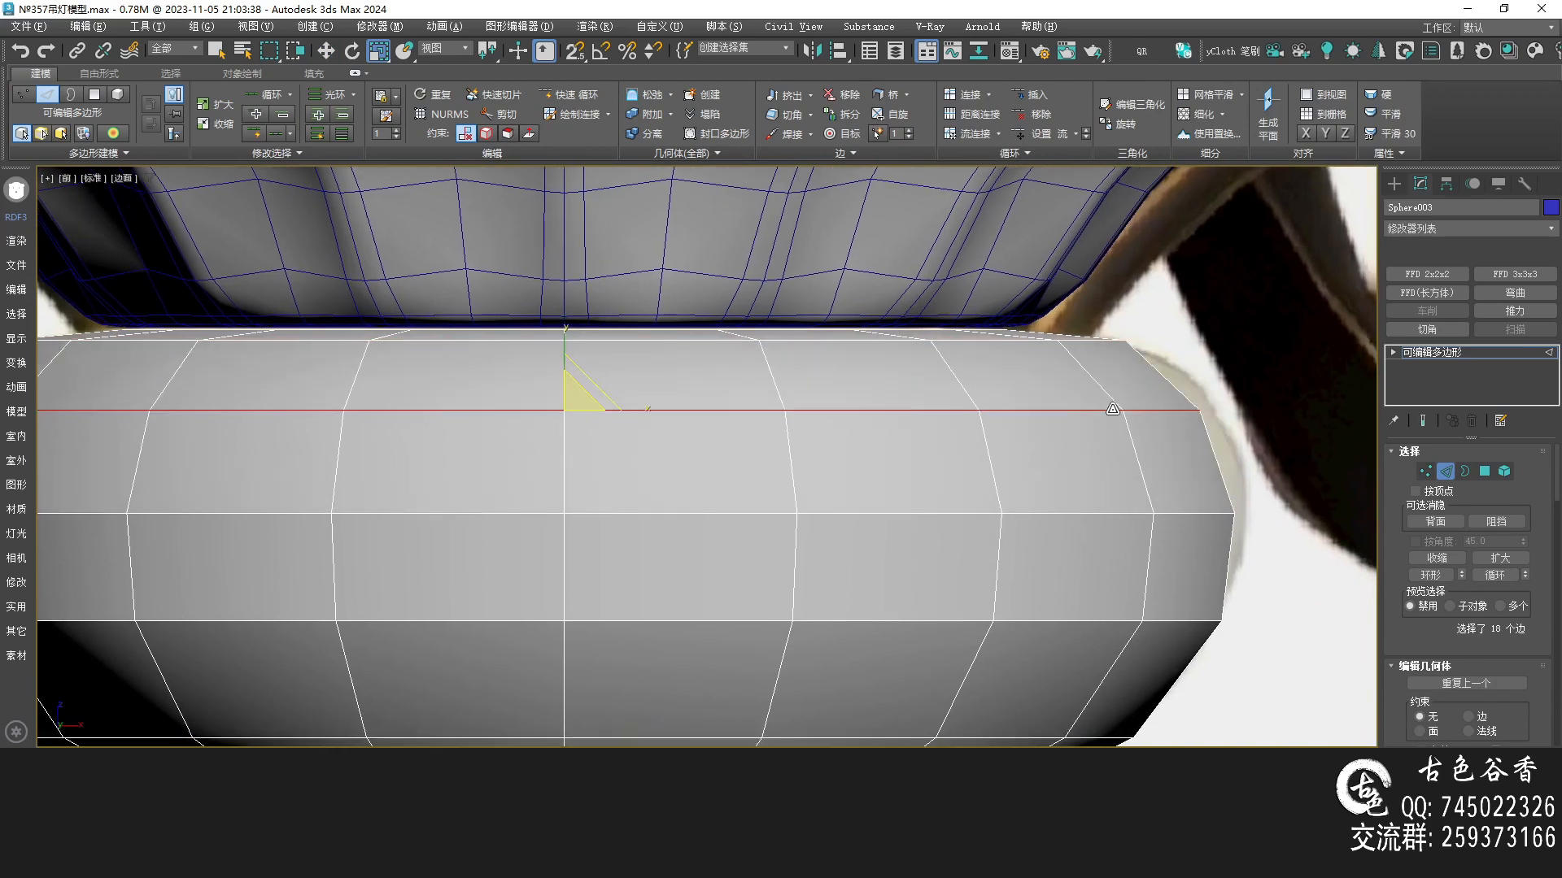
{"action": "scroll", "coordinate": [945, 428], "scroll_direction": "down", "scroll_amount": 4}
{"action": "key", "text": "w"}
{"action": "left_click_drag", "start_coordinate": [700, 309], "coordinate": [701, 318]}
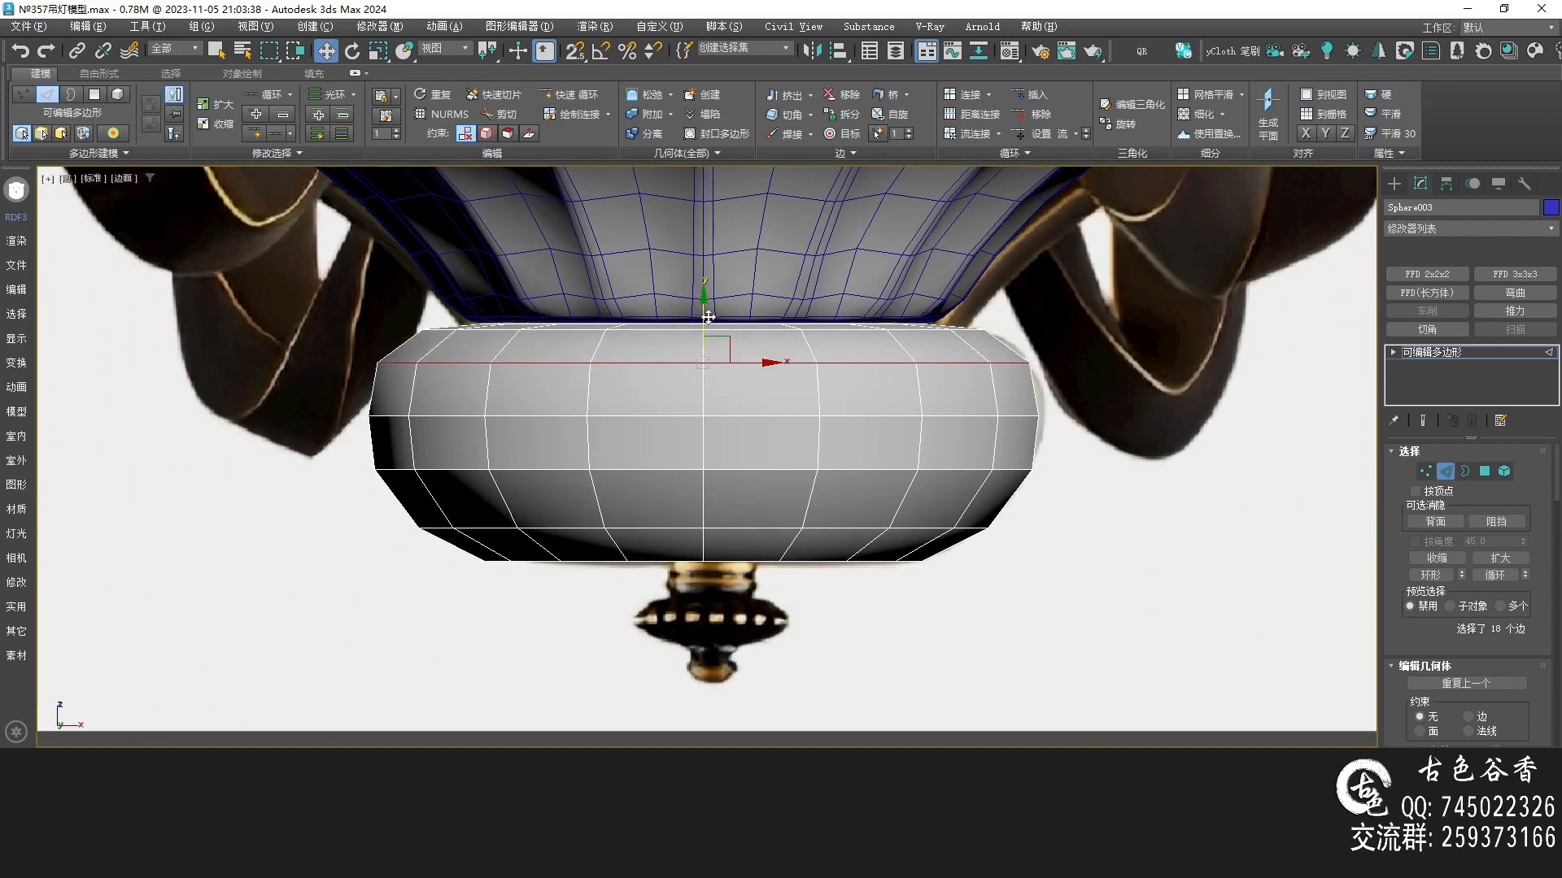
Turn on NURMS smoothing for the bowl sphere and compare its smoothed profile with the reference
{"action": "key", "text": "alt+w"}
{"action": "right_click", "coordinate": [1161, 550]}
{"action": "key", "text": "alt+w"}
{"action": "key", "text": "ctrl+q"}
{"action": "middle_click_drag", "start_coordinate": [1012, 509], "coordinate": [787, 458], "text": "alt"}
{"action": "key", "text": "alt+w"}
{"action": "right_click", "coordinate": [1114, 329]}
{"action": "key", "text": "alt+w"}
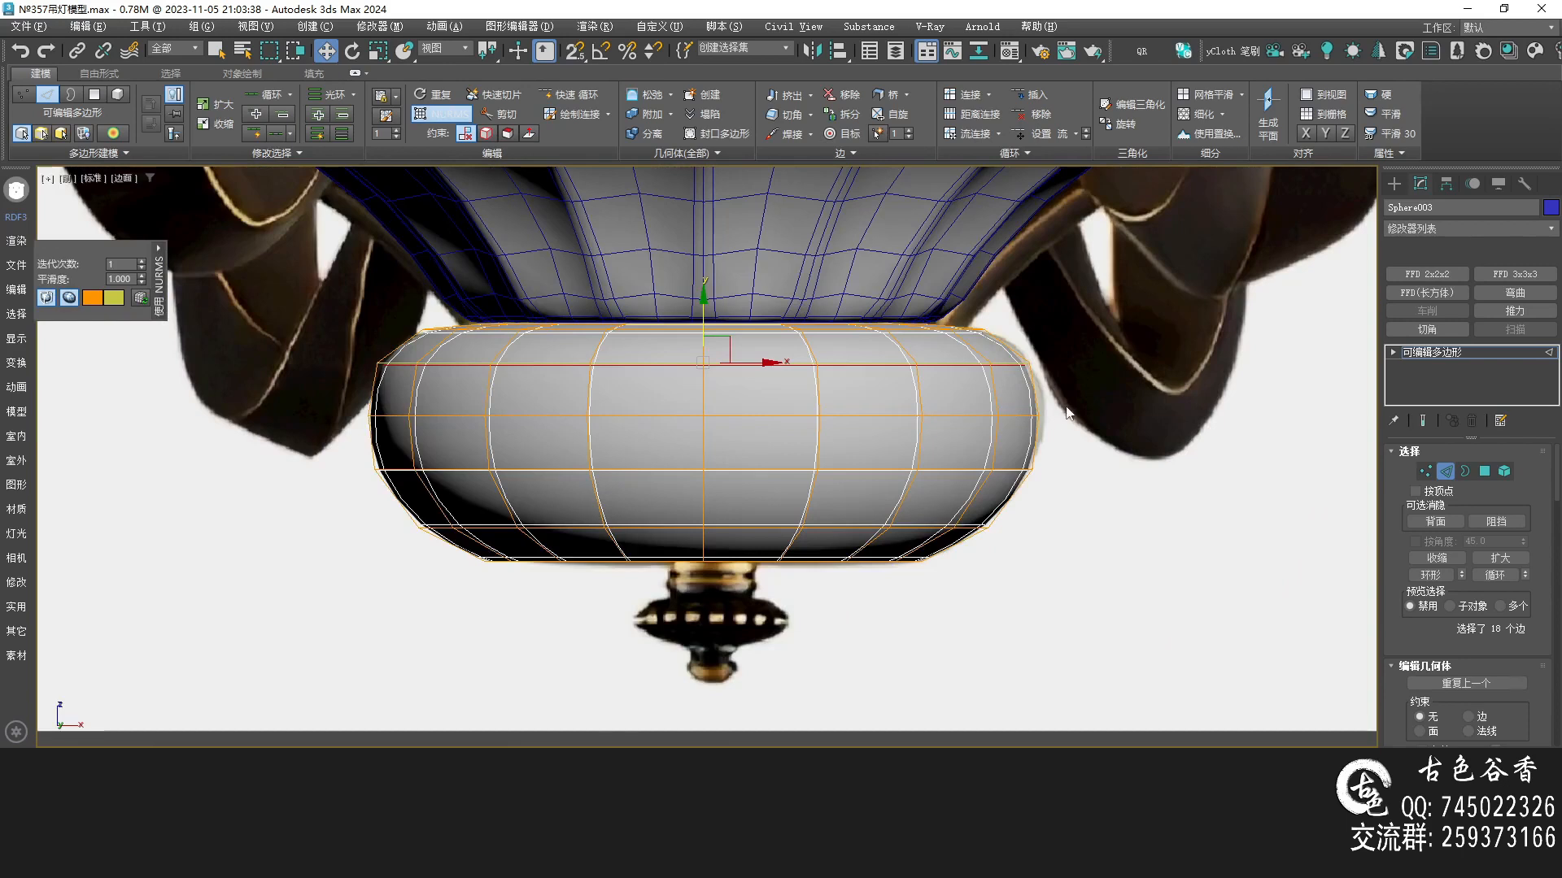
{"action": "scroll", "coordinate": [1068, 419], "scroll_direction": "up", "scroll_amount": 2}
{"action": "left_click_drag", "start_coordinate": [983, 323], "coordinate": [930, 499]}
{"action": "key", "text": "Escape"}
{"action": "middle_click_drag", "start_coordinate": [311, 450], "coordinate": [641, 440]}
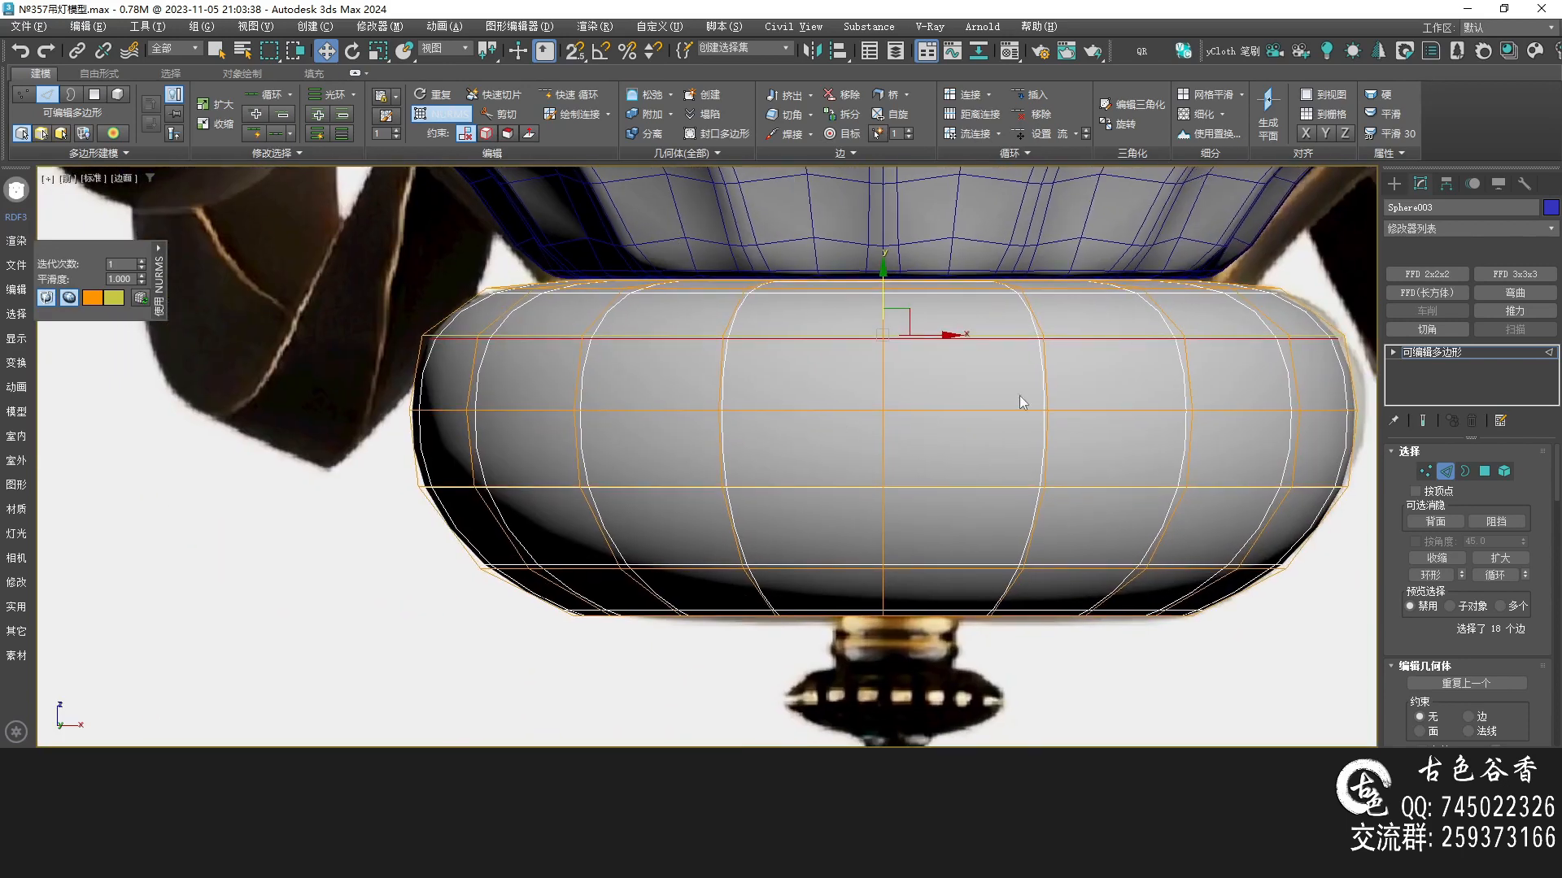
{"action": "scroll", "coordinate": [744, 397], "scroll_direction": "down", "scroll_amount": 2}
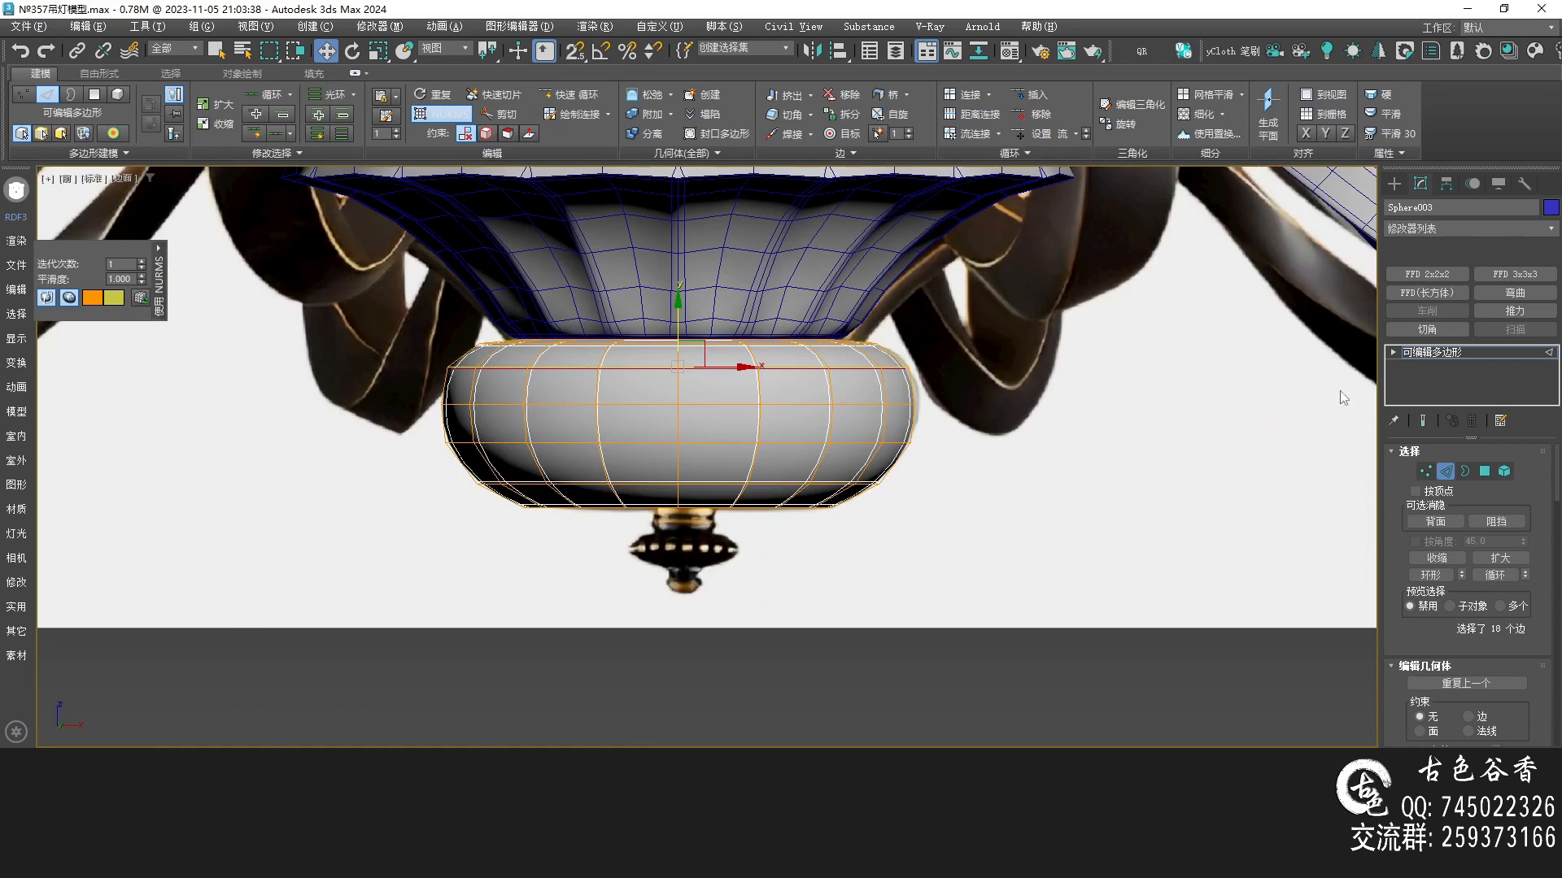
Leave sub-object editing, apply a material to the jade-bowl sphere from the Material Editor, and reselect the sphere
{"action": "left_click", "coordinate": [1436, 355]}
{"action": "left_click", "coordinate": [1123, 516]}
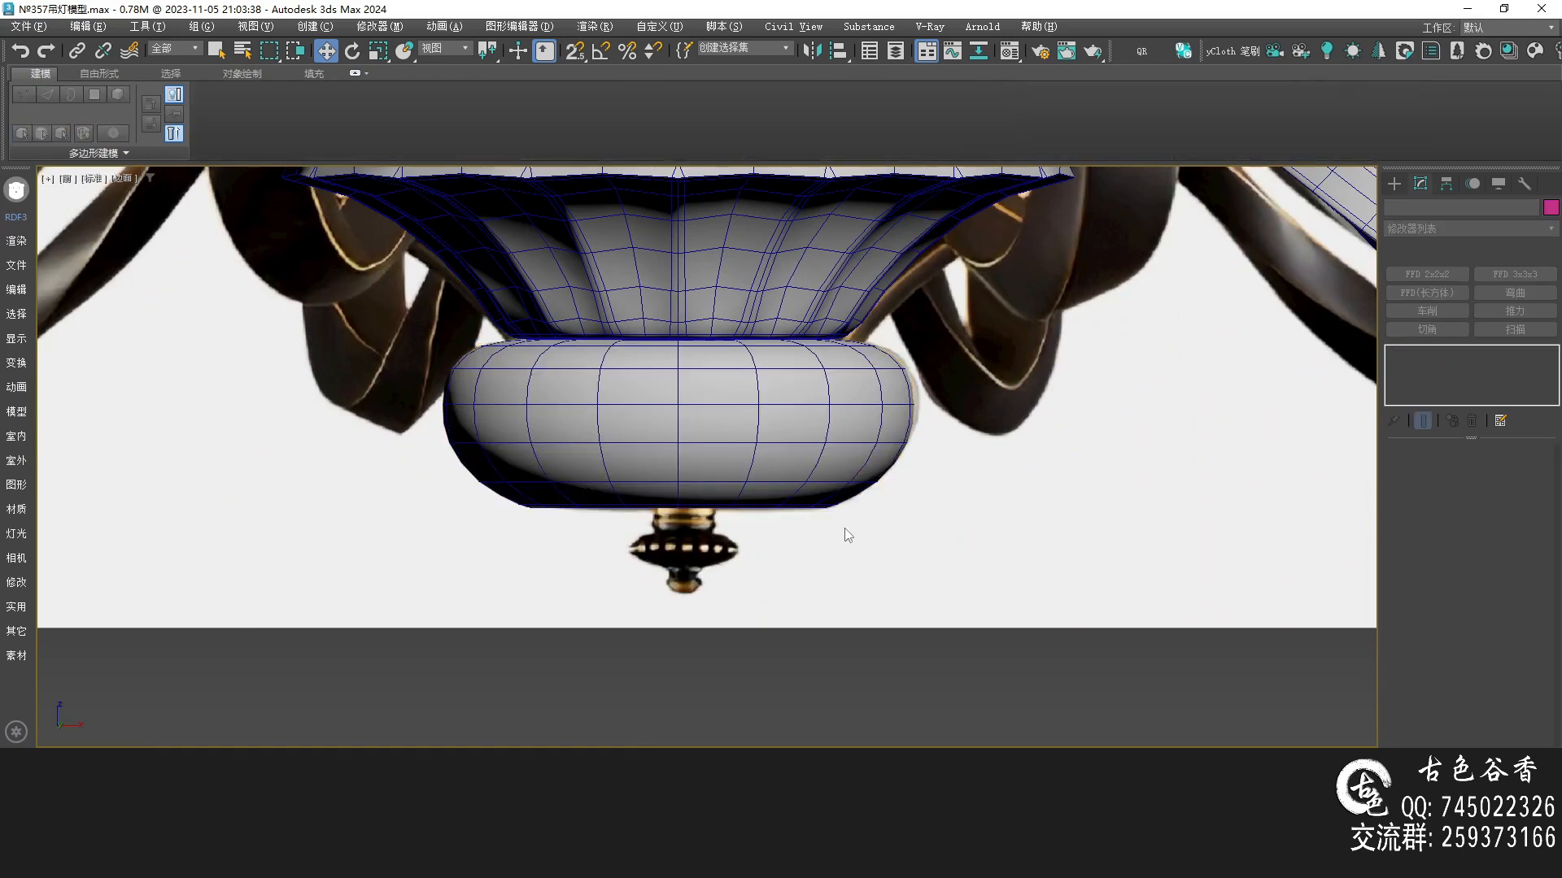
{"action": "key", "text": "m"}
{"action": "scroll", "coordinate": [814, 504], "scroll_direction": "up", "scroll_amount": 3}
{"action": "left_click", "coordinate": [1252, 99]}
{"action": "middle_click_drag", "start_coordinate": [656, 455], "coordinate": [704, 457]}
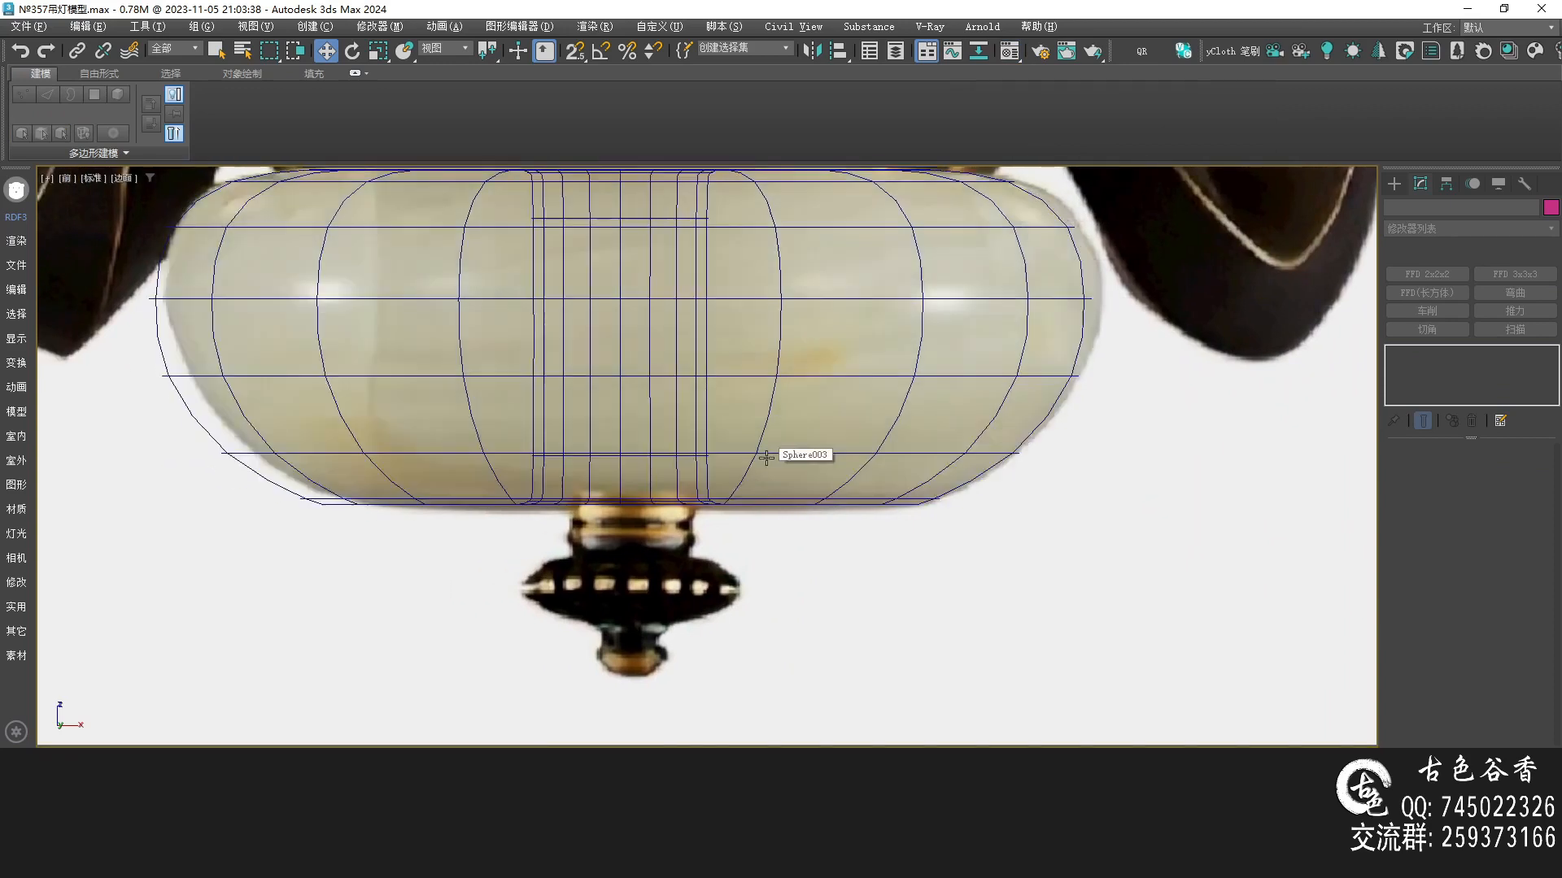
{"action": "left_click", "coordinate": [765, 492]}
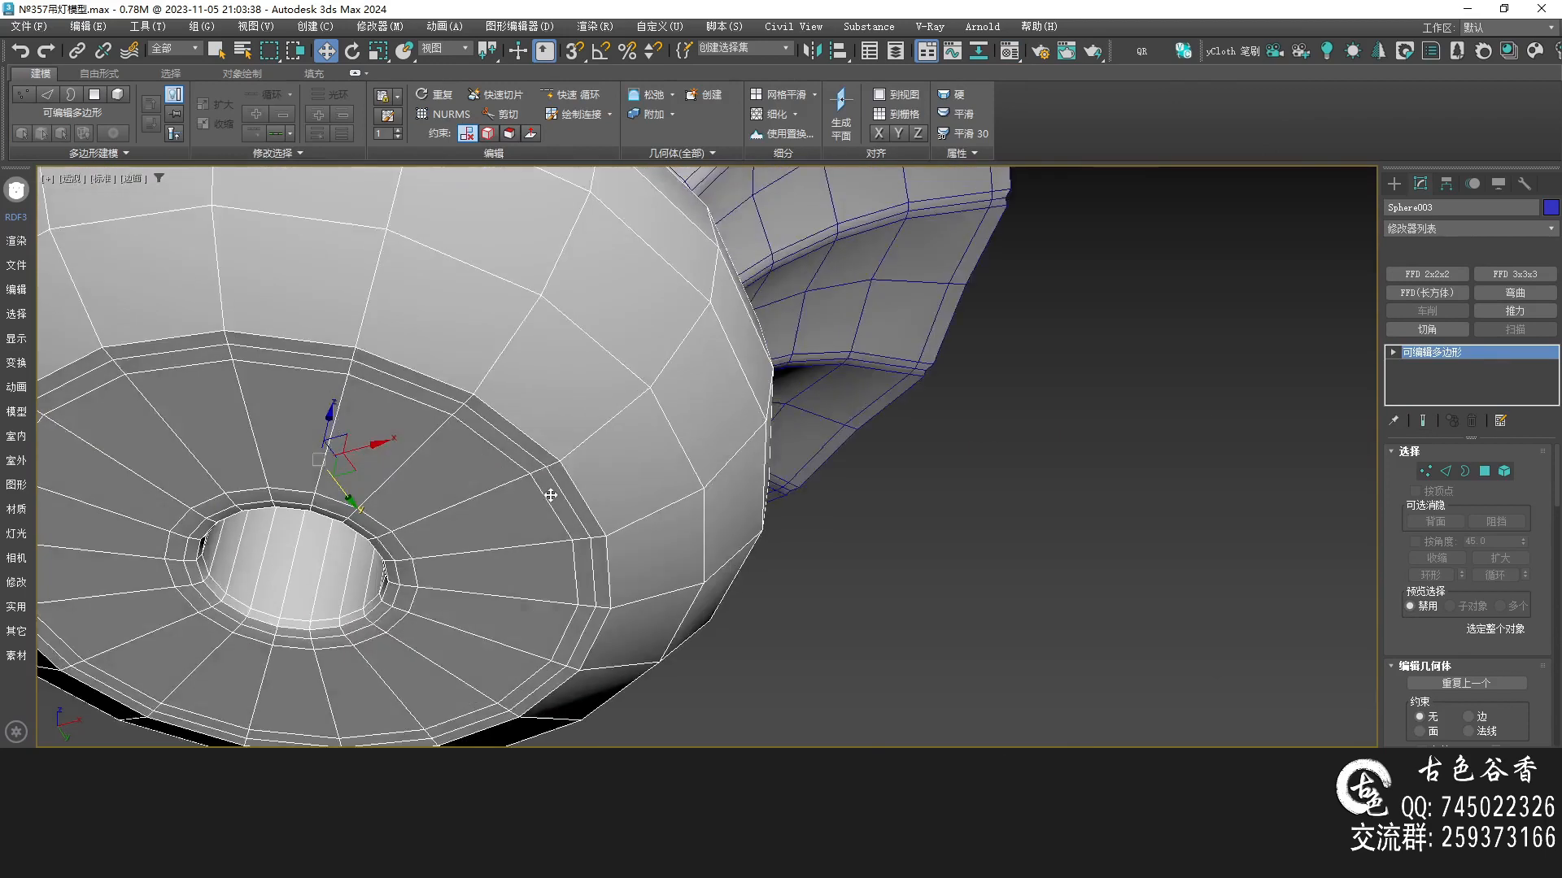
Select an edge loop on the bowl's underside near the opening and remove it
{"action": "scroll", "coordinate": [558, 497], "scroll_direction": "up", "scroll_amount": 2}
{"action": "key", "text": "2"}
{"action": "double_click", "coordinate": [662, 444]}
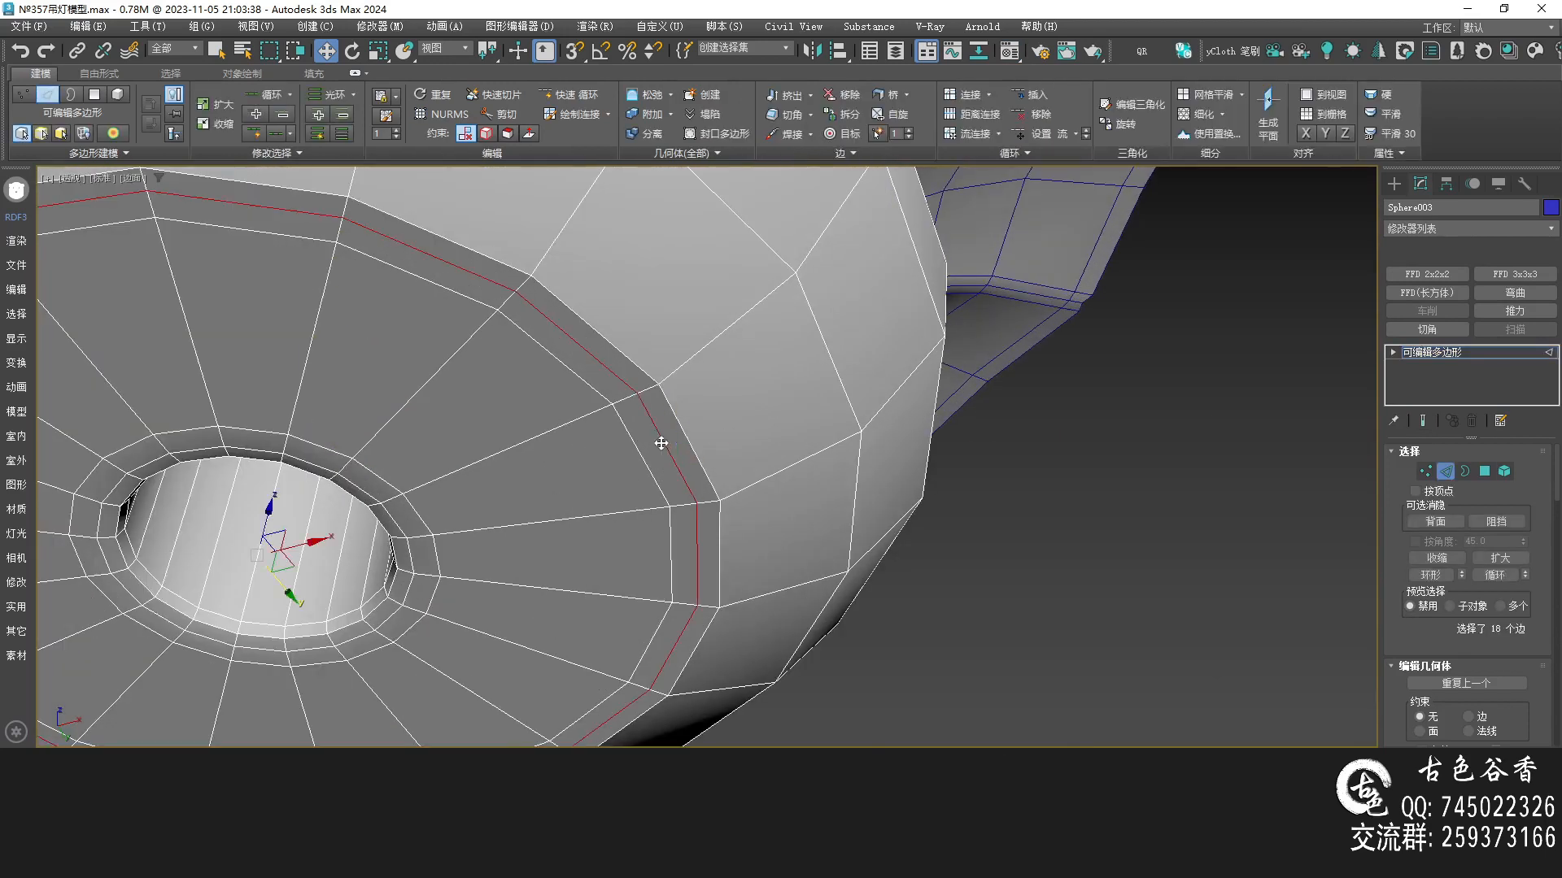
{"action": "key", "text": "ctrl+BackSpace"}
Select the ring of radial edges on the bowl's underside and connect them to add an edge loop
{"action": "scroll", "coordinate": [678, 438], "scroll_direction": "down", "scroll_amount": 2}
{"action": "key", "text": "q"}
{"action": "left_click", "coordinate": [695, 378]}
{"action": "middle_click_drag", "start_coordinate": [704, 380], "coordinate": [709, 403], "text": "alt"}
{"action": "key", "text": "alt+r"}
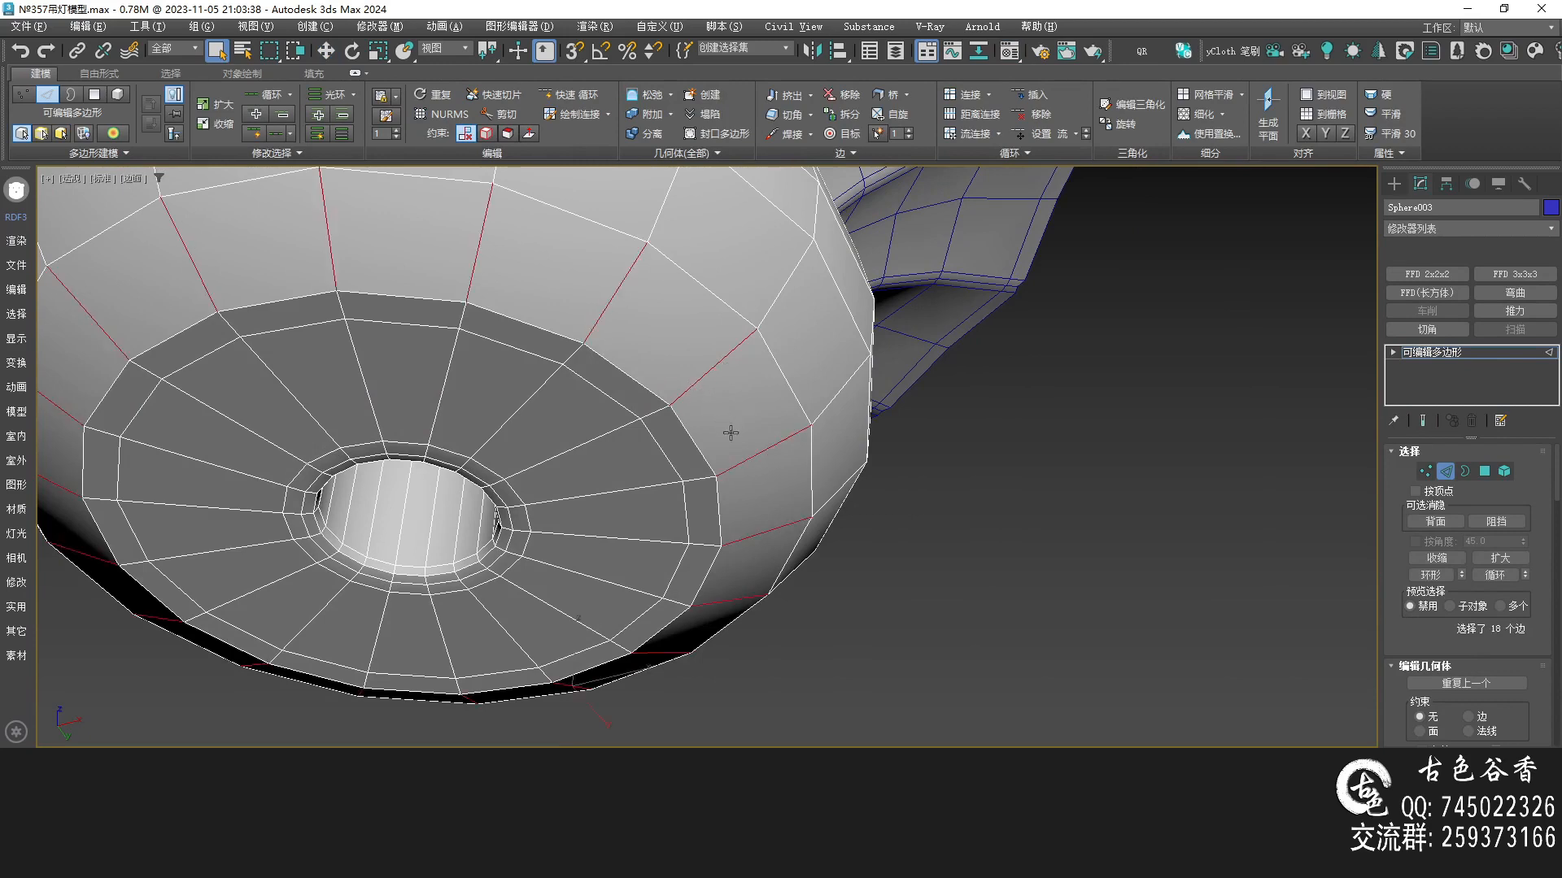
{"action": "key", "text": "ctrl+shift+e"}
Rework the underside edge loops one by one, toggling the smoothed preview to check the base, and undo the last change
{"action": "double_click", "coordinate": [678, 423]}
{"action": "key", "text": "alt+f"}
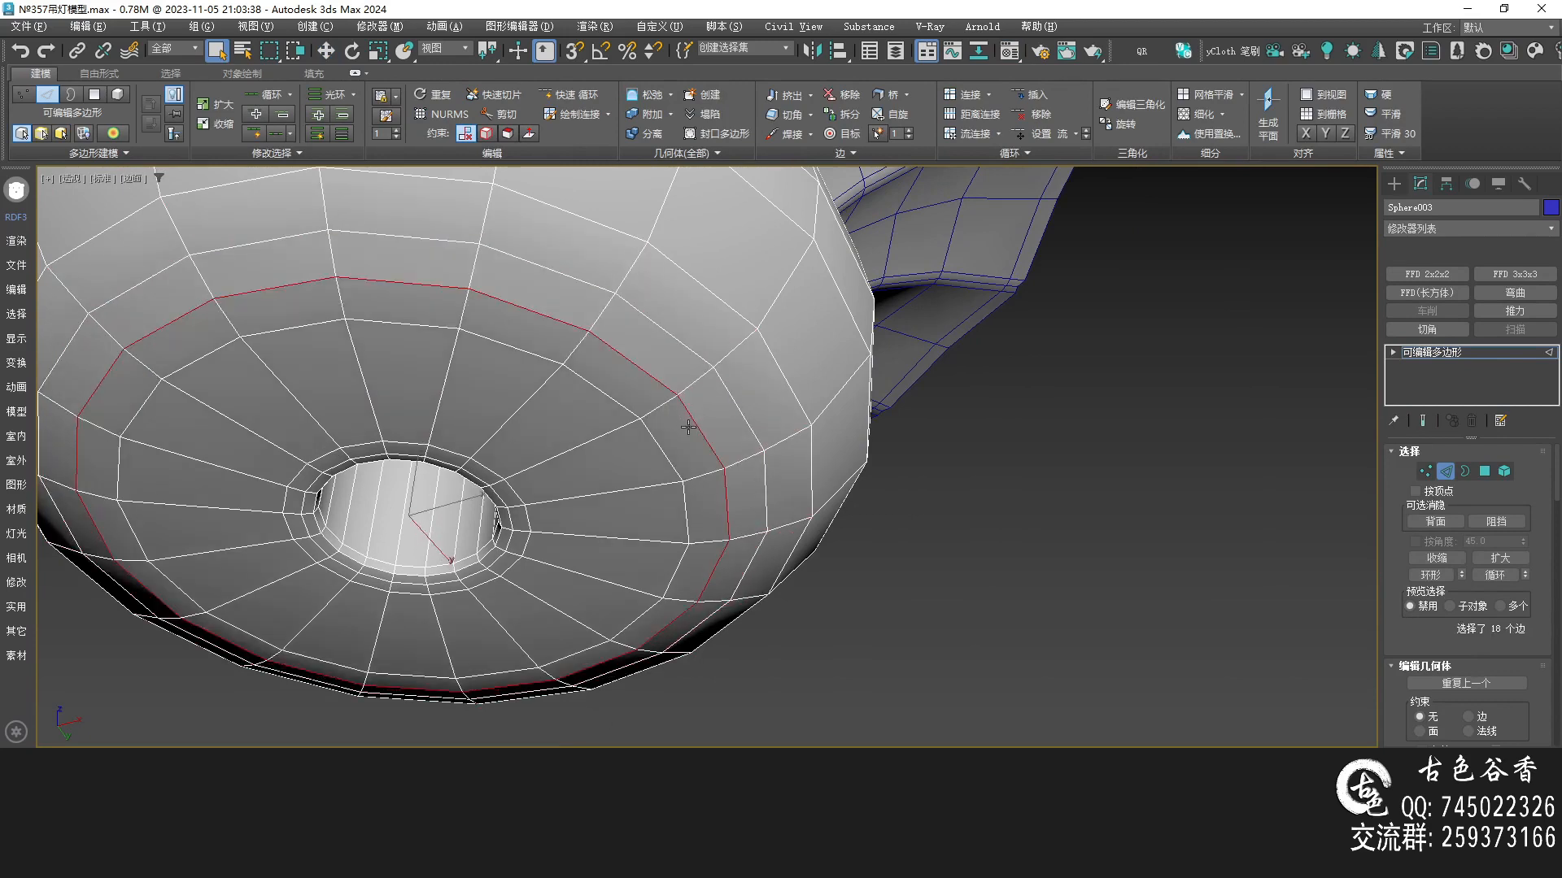
{"action": "double_click", "coordinate": [657, 448]}
{"action": "key", "text": "alt+f"}
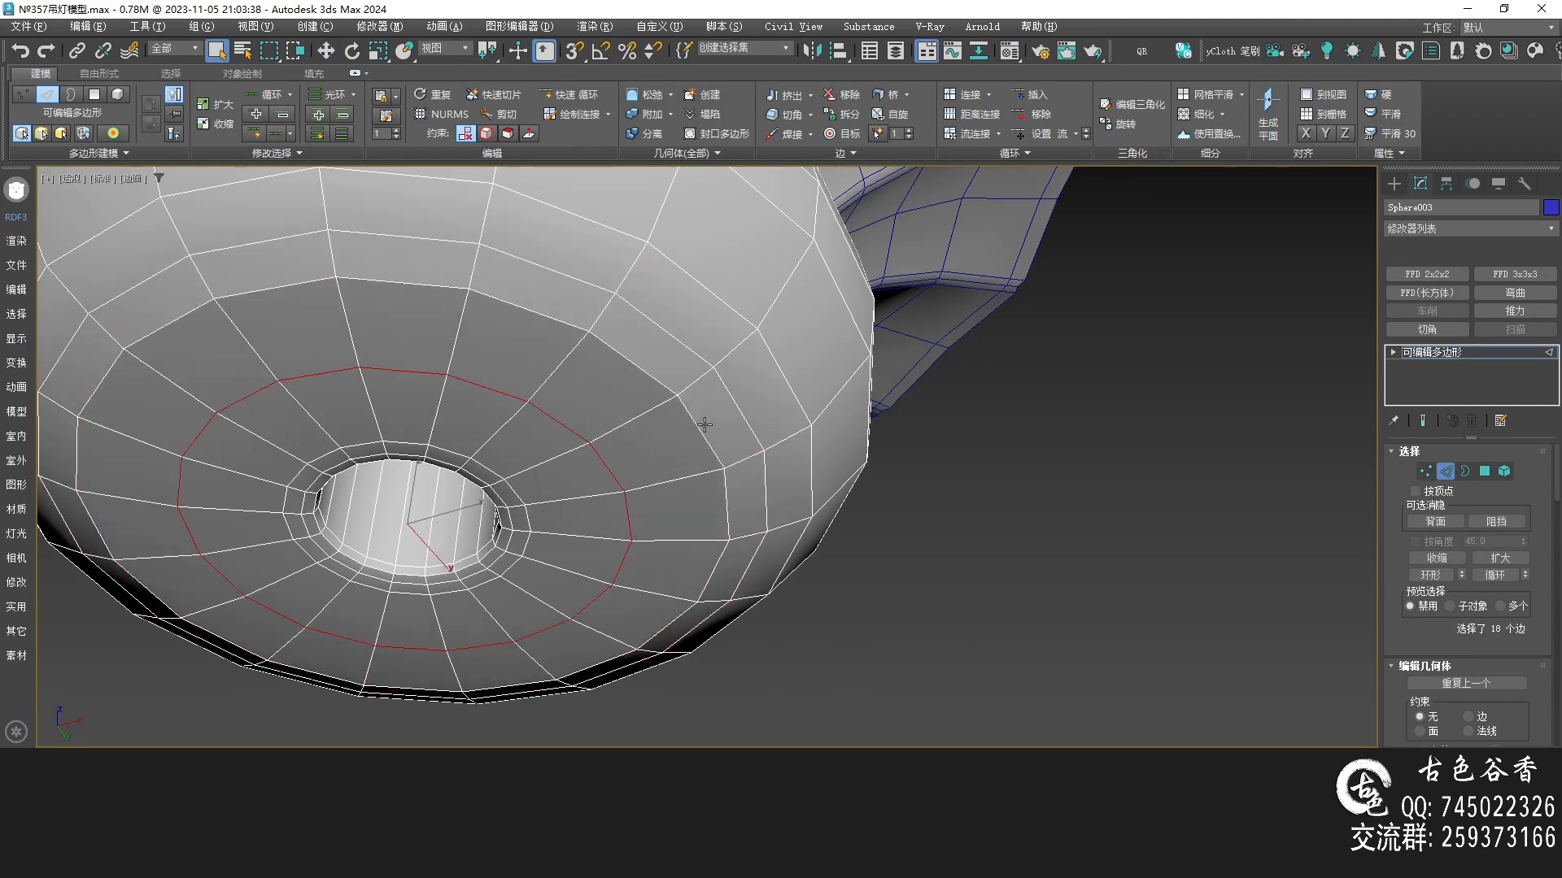
{"action": "key", "text": "ctrl+q"}
{"action": "middle_click_drag", "start_coordinate": [732, 465], "coordinate": [673, 432], "text": "alt"}
{"action": "key", "text": "ctrl+q"}
{"action": "double_click", "coordinate": [696, 367]}
{"action": "key", "text": "alt+f"}
{"action": "key", "text": "ctrl+q"}
Exit editing with smoothing on, view the bowl from the front in wireframe, and save the file
{"action": "key", "text": "ctrl+q"}
{"action": "double_click", "coordinate": [667, 426]}
{"action": "key", "text": "alt+f"}
{"action": "key", "text": "ctrl+z"}
{"action": "left_click", "coordinate": [1455, 361]}
{"action": "key", "text": "ctrl+q"}
{"action": "left_click", "coordinate": [1130, 486]}
{"action": "mouse_move", "coordinate": [717, 484]}
{"action": "middle_mouse_down"}
{"action": "mouse_move", "coordinate": [759, 481]}
{"action": "mouse_move", "coordinate": [757, 508]}
{"action": "mouse_move", "coordinate": [756, 446]}
{"action": "mouse_move", "coordinate": [746, 484]}
{"action": "middle_mouse_up"}
{"action": "key", "text": "F4"}
{"action": "scroll", "coordinate": [822, 495], "scroll_direction": "down", "scroll_amount": 8}
{"action": "key", "text": "f"}
{"action": "middle_click_drag", "start_coordinate": [846, 490], "coordinate": [871, 491]}
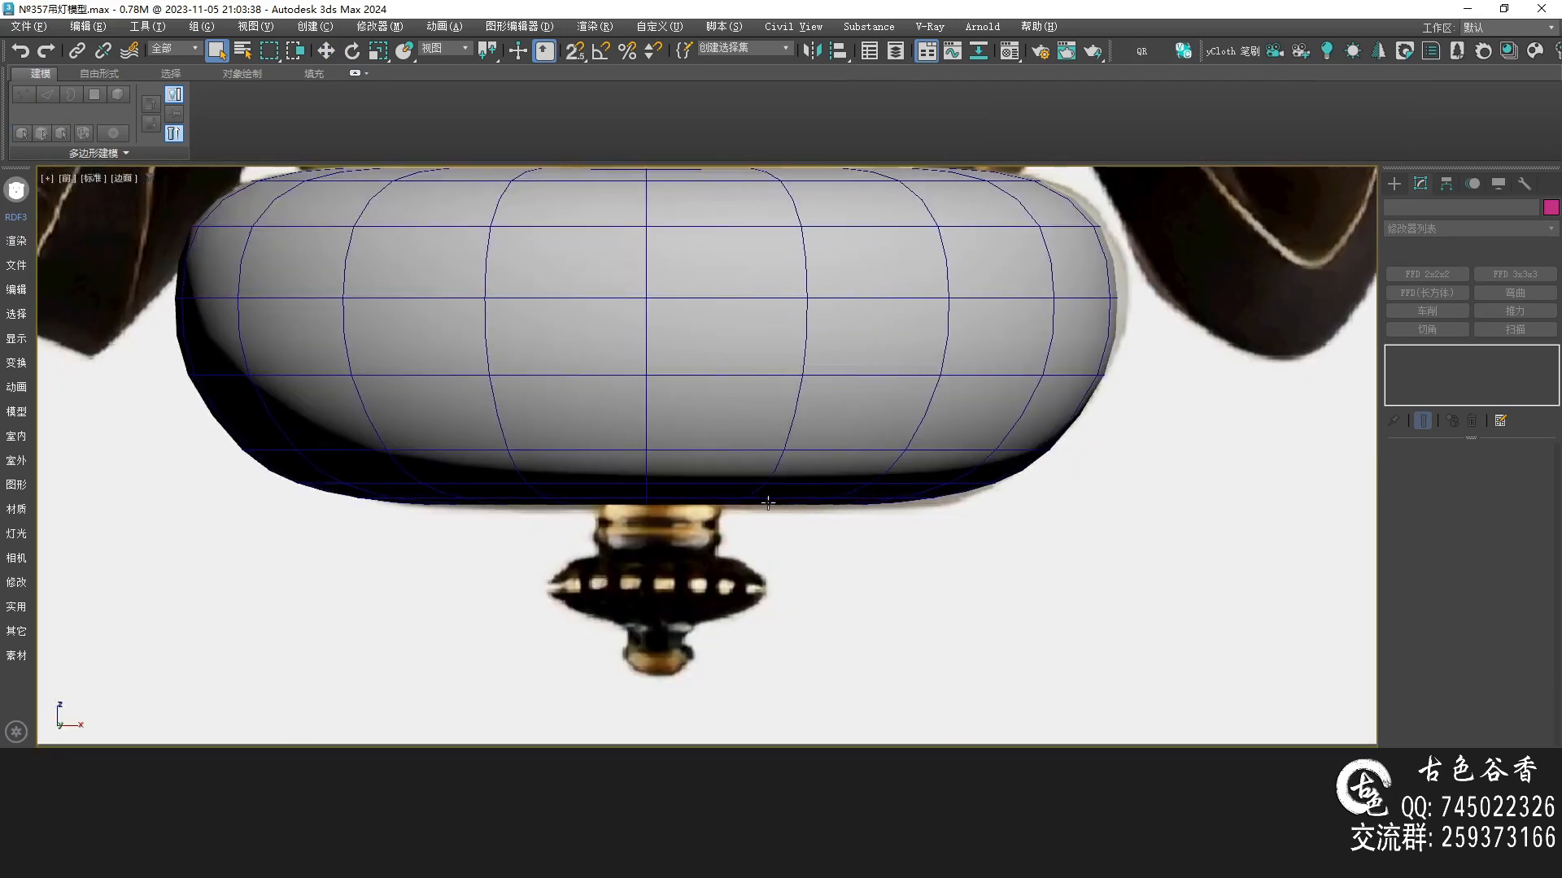
{"action": "key", "text": "F3"}
{"action": "scroll", "coordinate": [706, 533], "scroll_direction": "down", "scroll_amount": 2}
{"action": "scroll", "coordinate": [704, 529], "scroll_direction": "up", "scroll_amount": 4}
{"action": "middle_click_drag", "start_coordinate": [777, 532], "coordinate": [733, 533]}
{"action": "key", "text": "ctrl+s"}
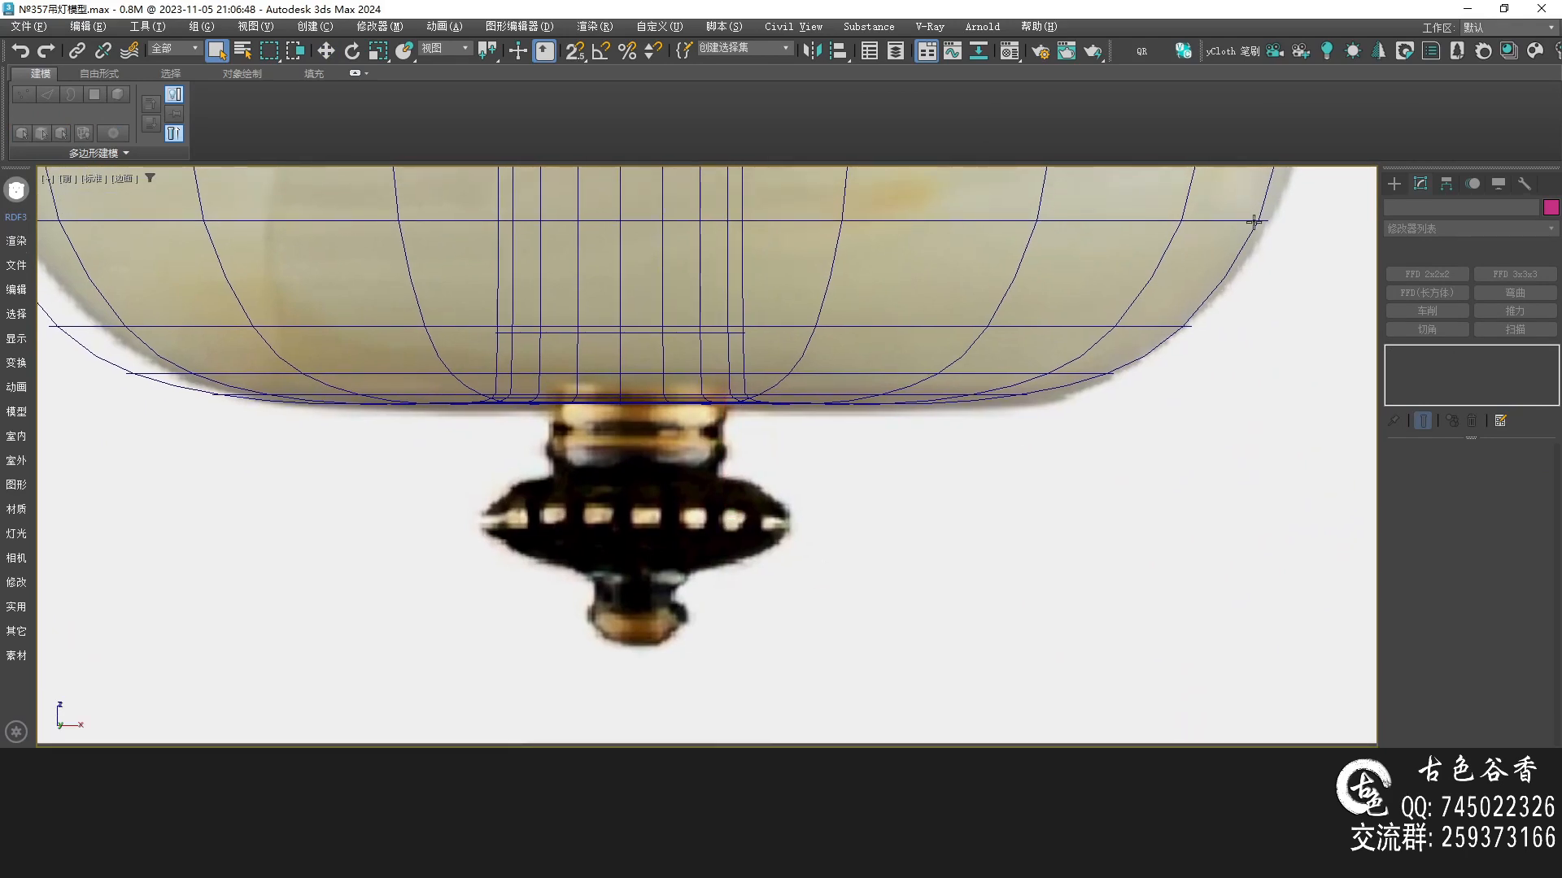
Draw a cylinder about 18 mm in radius below the bowl for the finial's dotted disc
{"action": "left_click", "coordinate": [1394, 184]}
{"action": "left_click", "coordinate": [1426, 332]}
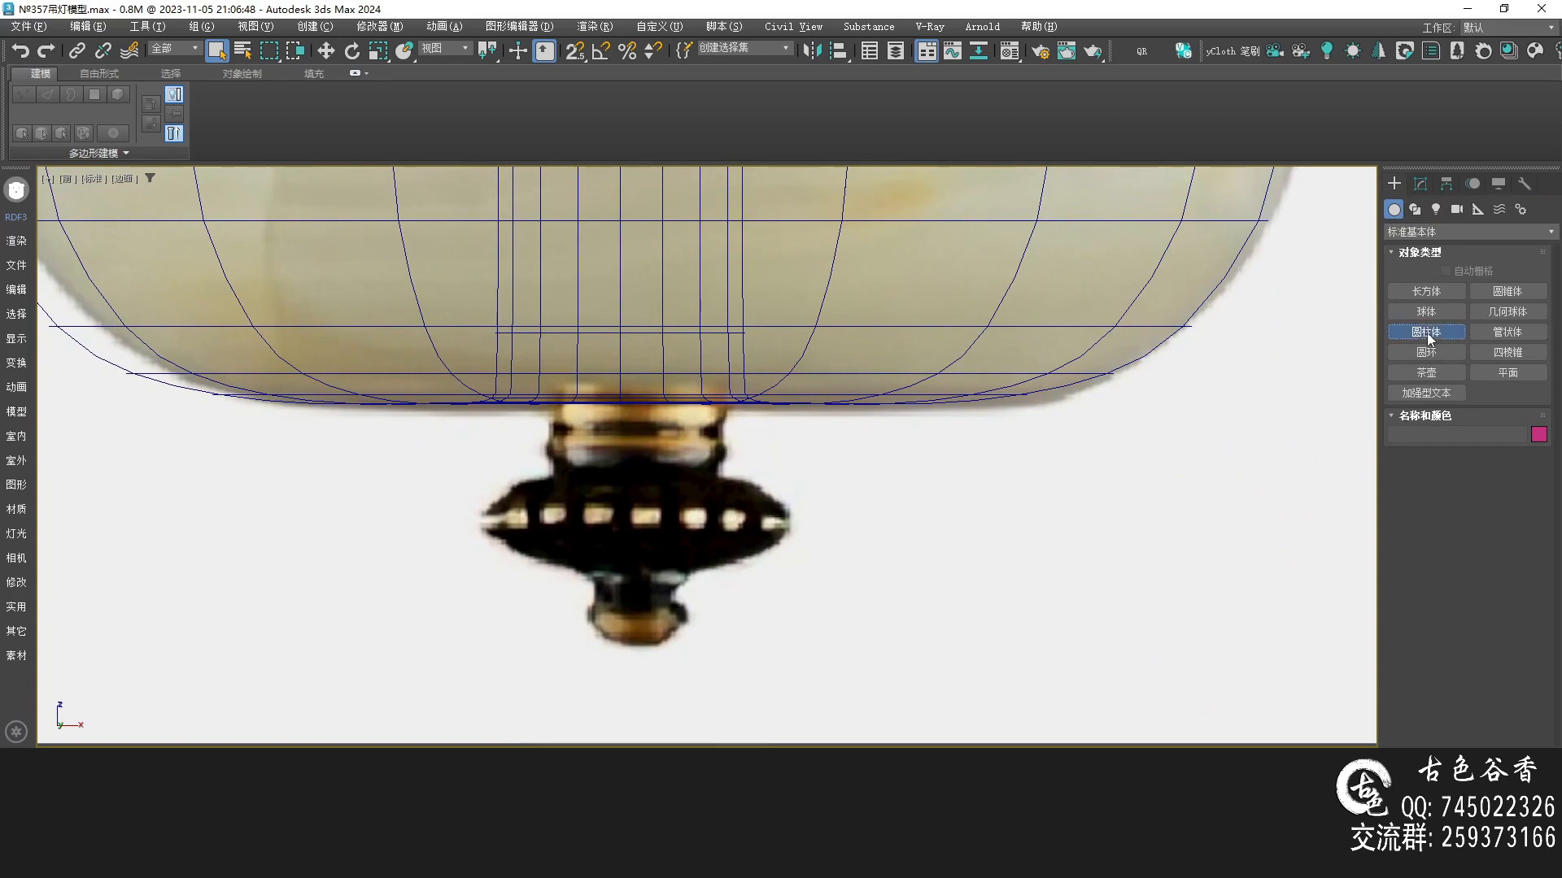
{"action": "left_click_drag", "start_coordinate": [633, 518], "coordinate": [787, 539]}
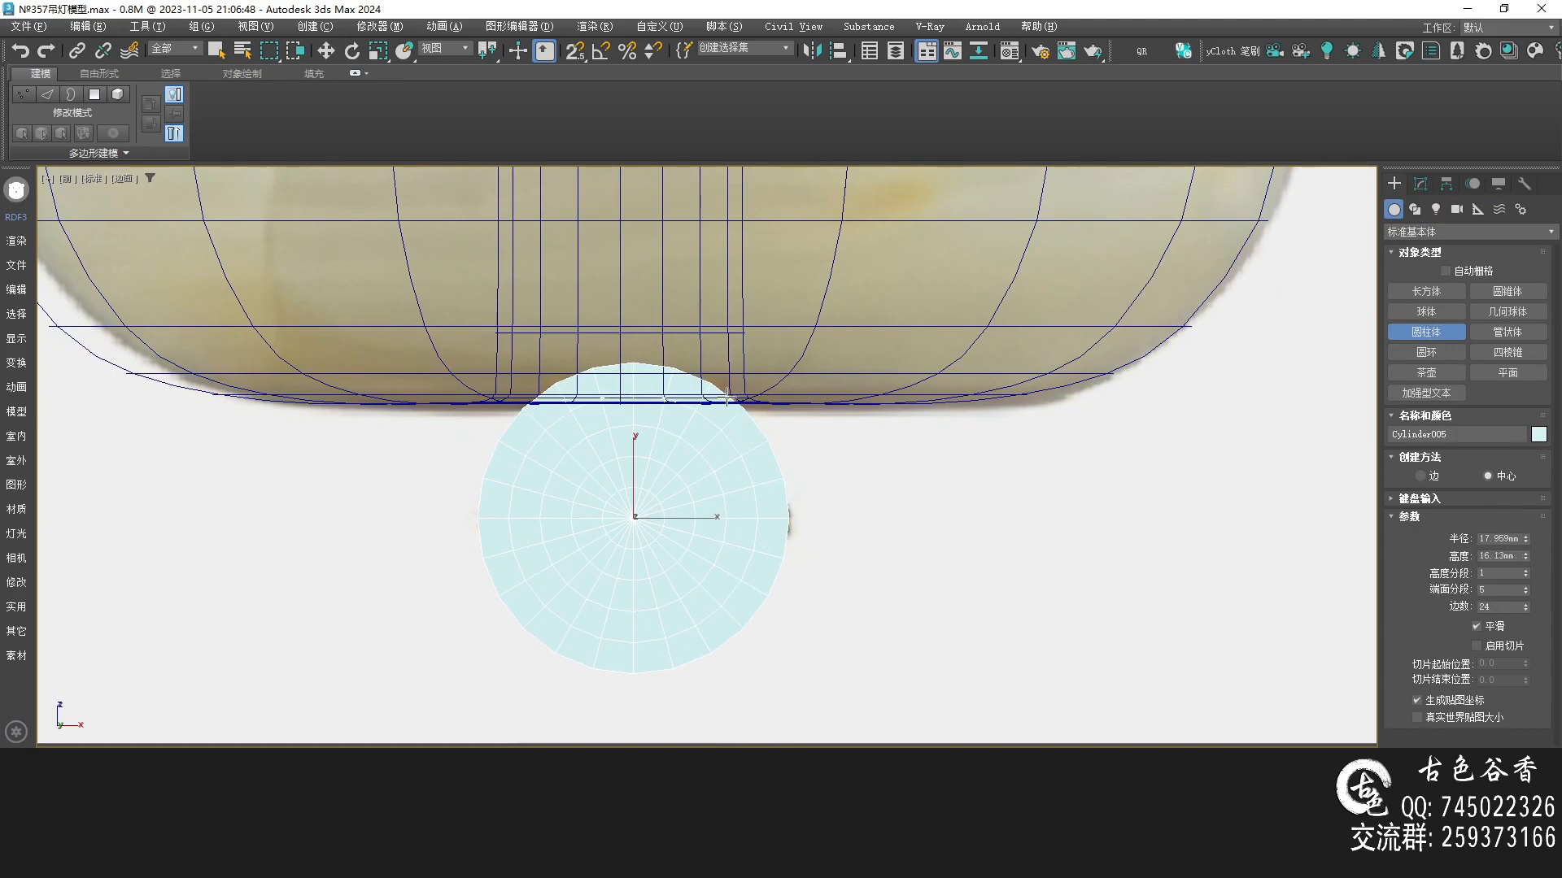
Rotate the cylinder 90 degrees to stand upright and move it over the dotted disc
{"action": "right_click", "coordinate": [692, 434]}
{"action": "key", "text": "e"}
{"action": "key", "text": "a"}
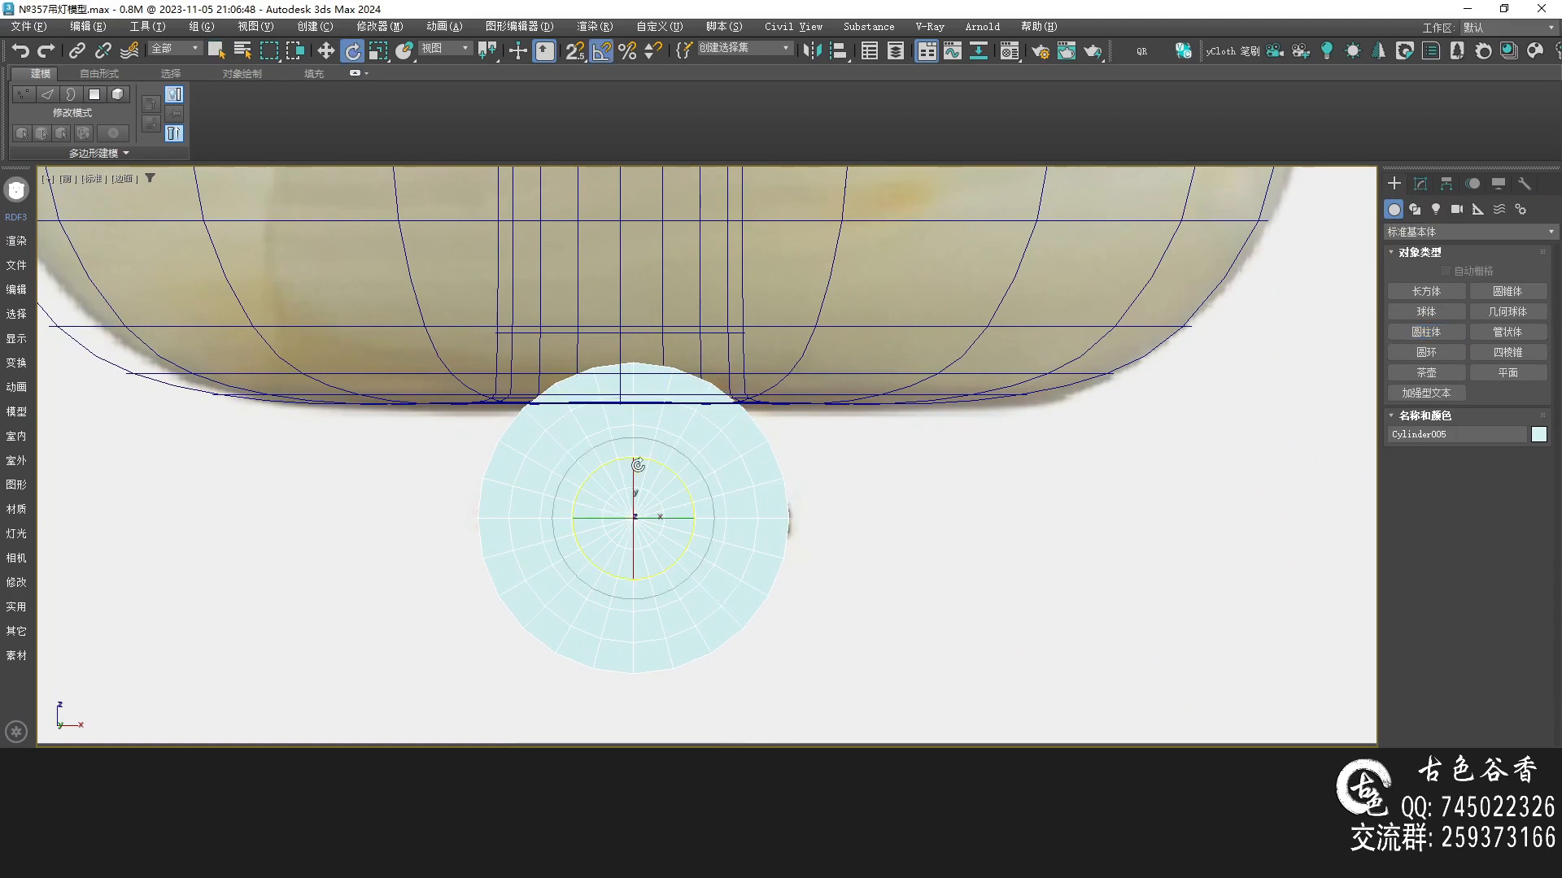
{"action": "left_click_drag", "start_coordinate": [631, 474], "coordinate": [648, 528]}
{"action": "key", "text": "a"}
{"action": "key", "text": "w"}
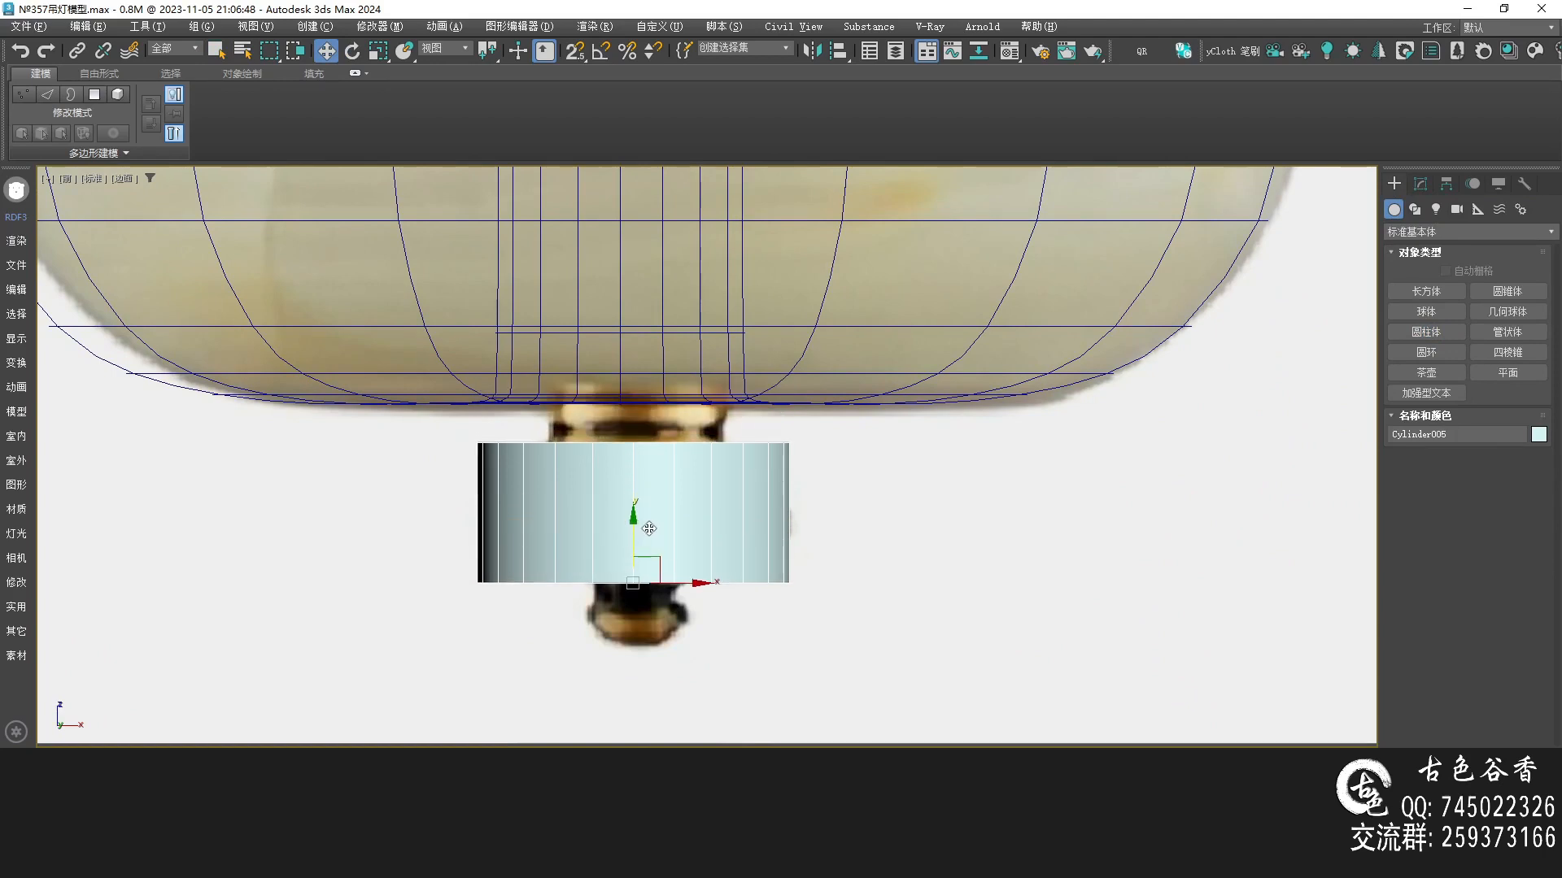
{"action": "middle_click_drag", "start_coordinate": [764, 473], "coordinate": [735, 464]}
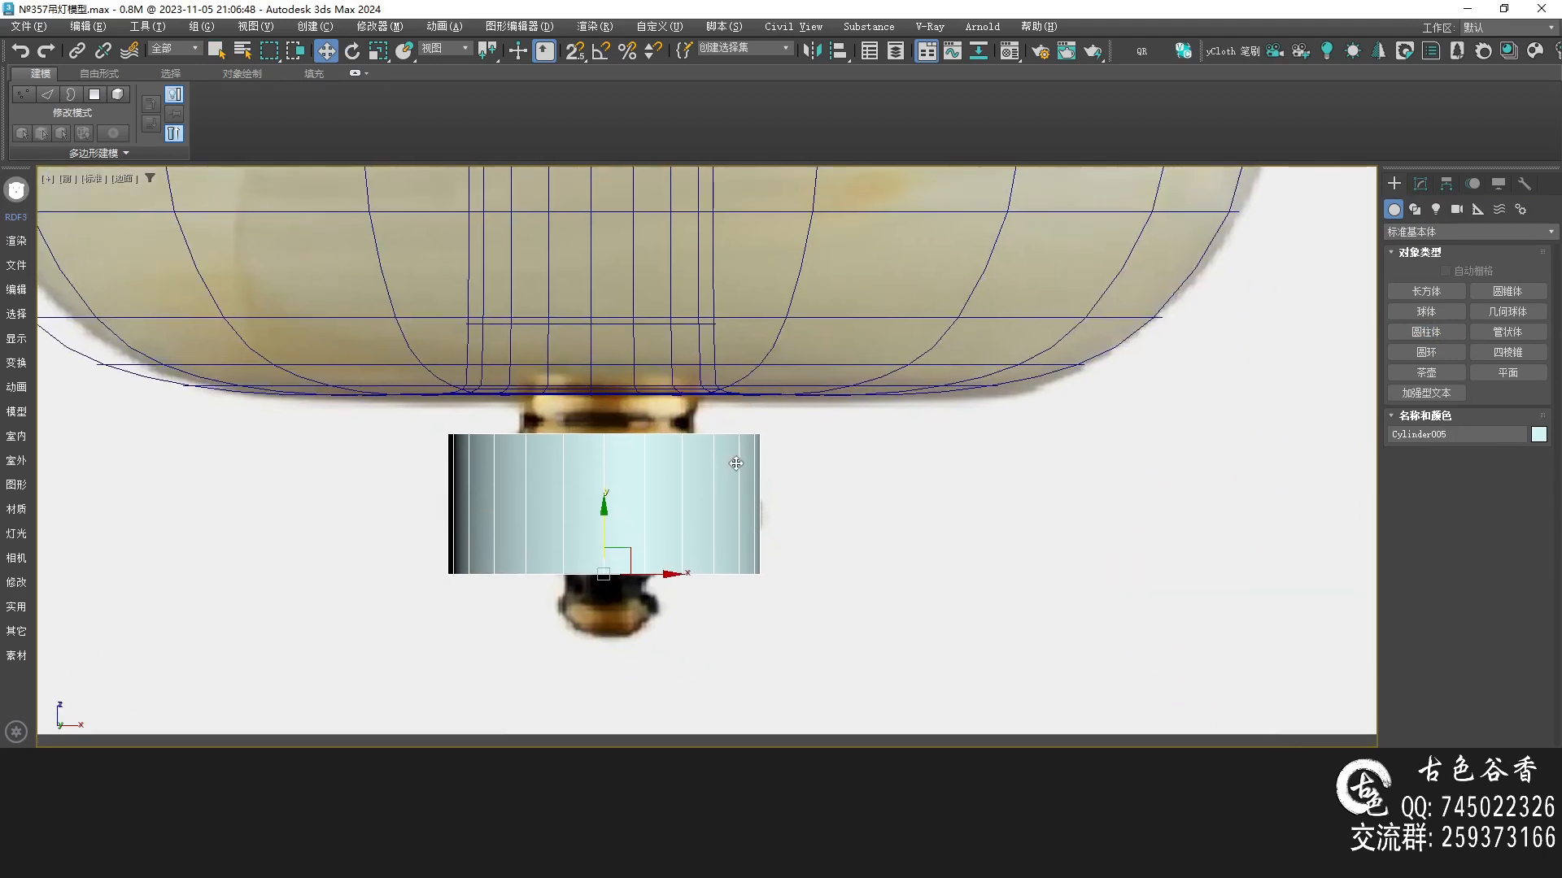
Assign the current material to the cylinder and align it with the dotted disc in the reference
{"action": "key", "text": "m"}
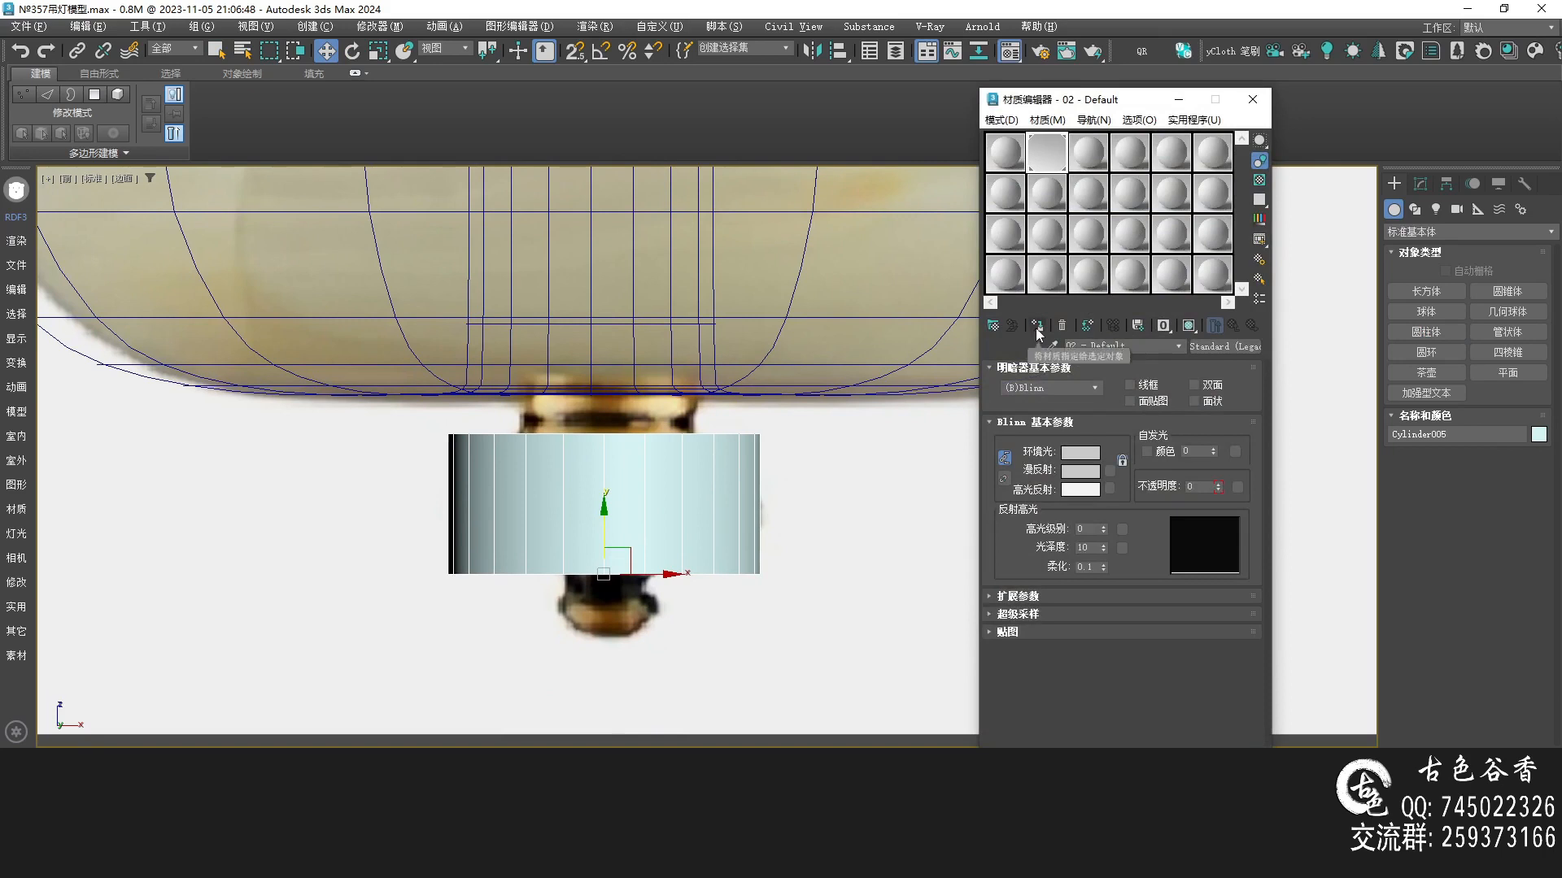
{"action": "left_click", "coordinate": [1037, 325]}
{"action": "left_click", "coordinate": [1250, 101]}
{"action": "middle_click_drag", "start_coordinate": [583, 511], "coordinate": [647, 510]}
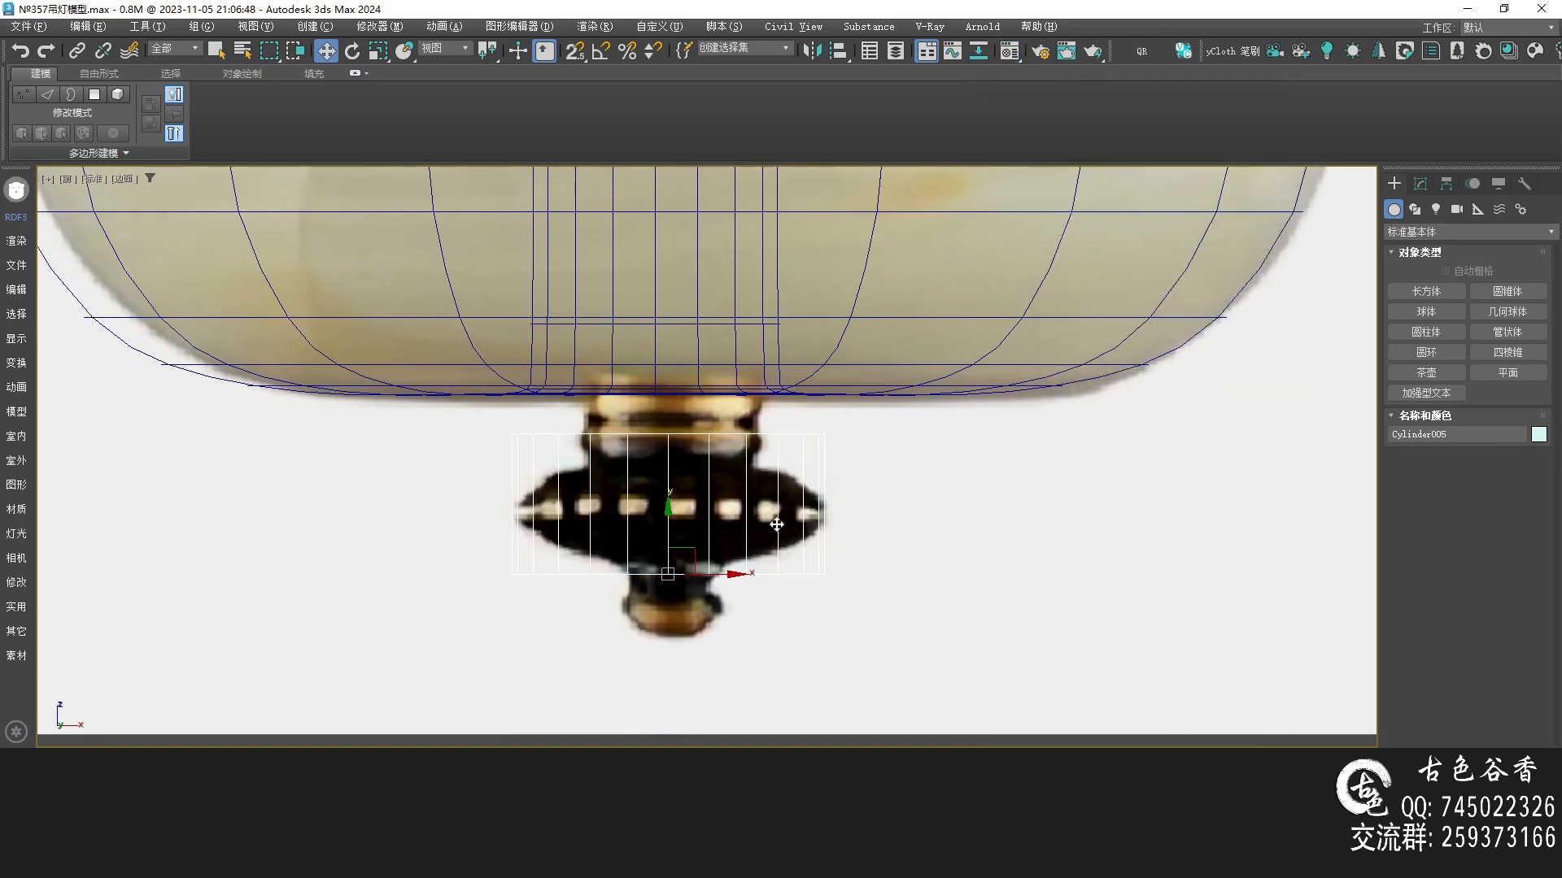
{"action": "scroll", "coordinate": [763, 501], "scroll_direction": "up", "scroll_amount": 2}
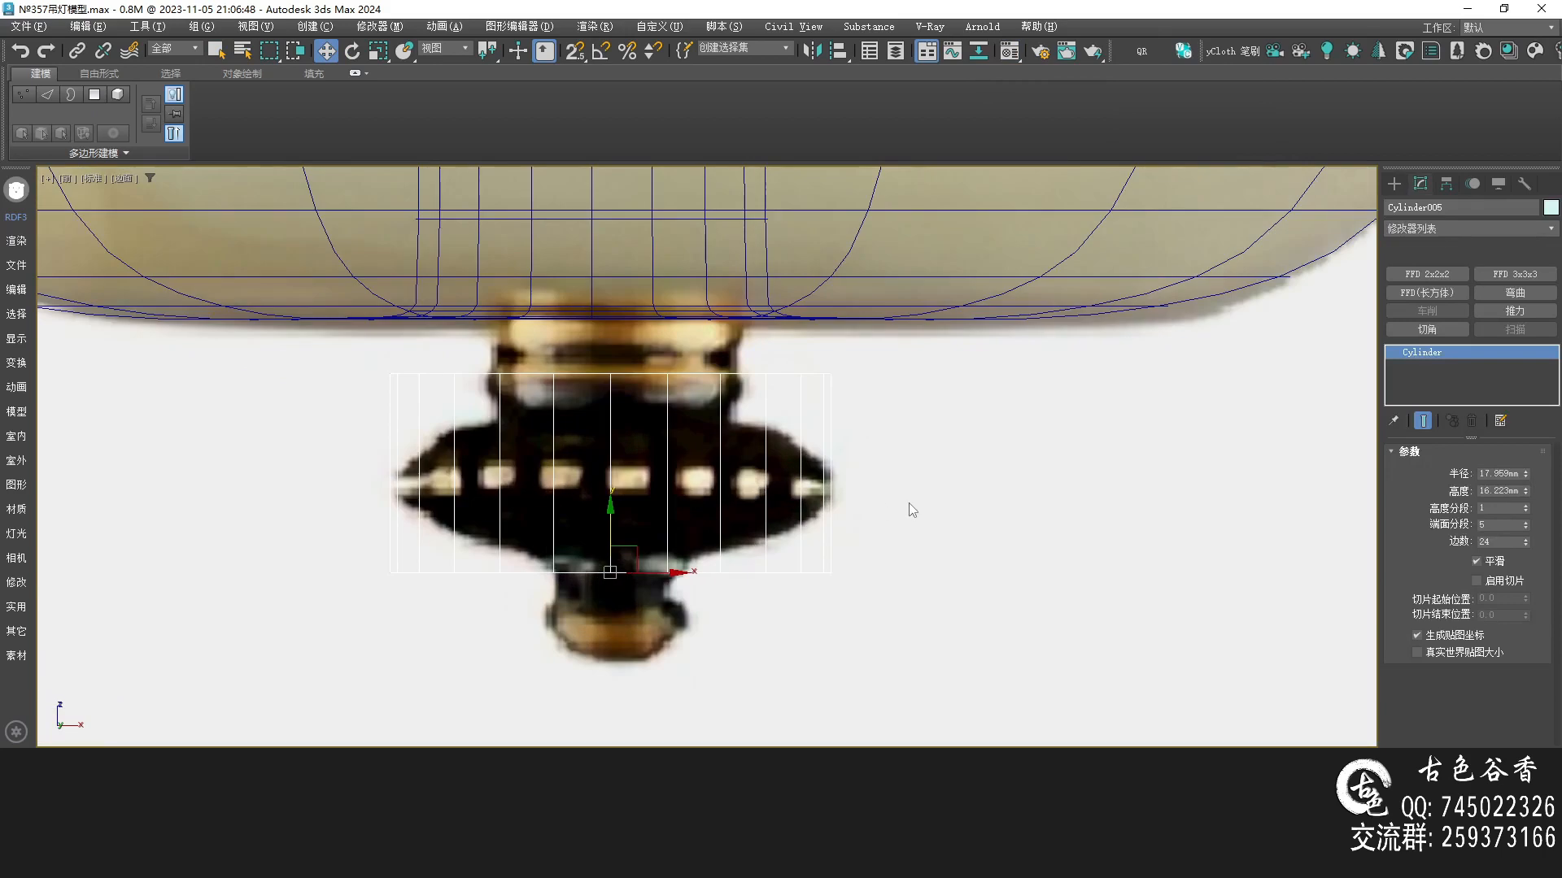
Convert the cylinder to editable poly and move its top and bottom vertex rows to the disc's thickness
{"action": "key", "text": "alt+c"}
{"action": "key", "text": "1"}
{"action": "left_click_drag", "start_coordinate": [977, 446], "coordinate": [134, 288]}
{"action": "left_click_drag", "start_coordinate": [607, 316], "coordinate": [607, 353]}
{"action": "left_click_drag", "start_coordinate": [309, 492], "coordinate": [1064, 674]}
{"action": "left_click_drag", "start_coordinate": [613, 531], "coordinate": [614, 505]}
Select the cylinder's vertical edges and connect them to add a middle edge loop
{"action": "key", "text": "2"}
{"action": "left_click_drag", "start_coordinate": [1041, 488], "coordinate": [118, 478]}
{"action": "key", "text": "ctrl+shift+e"}
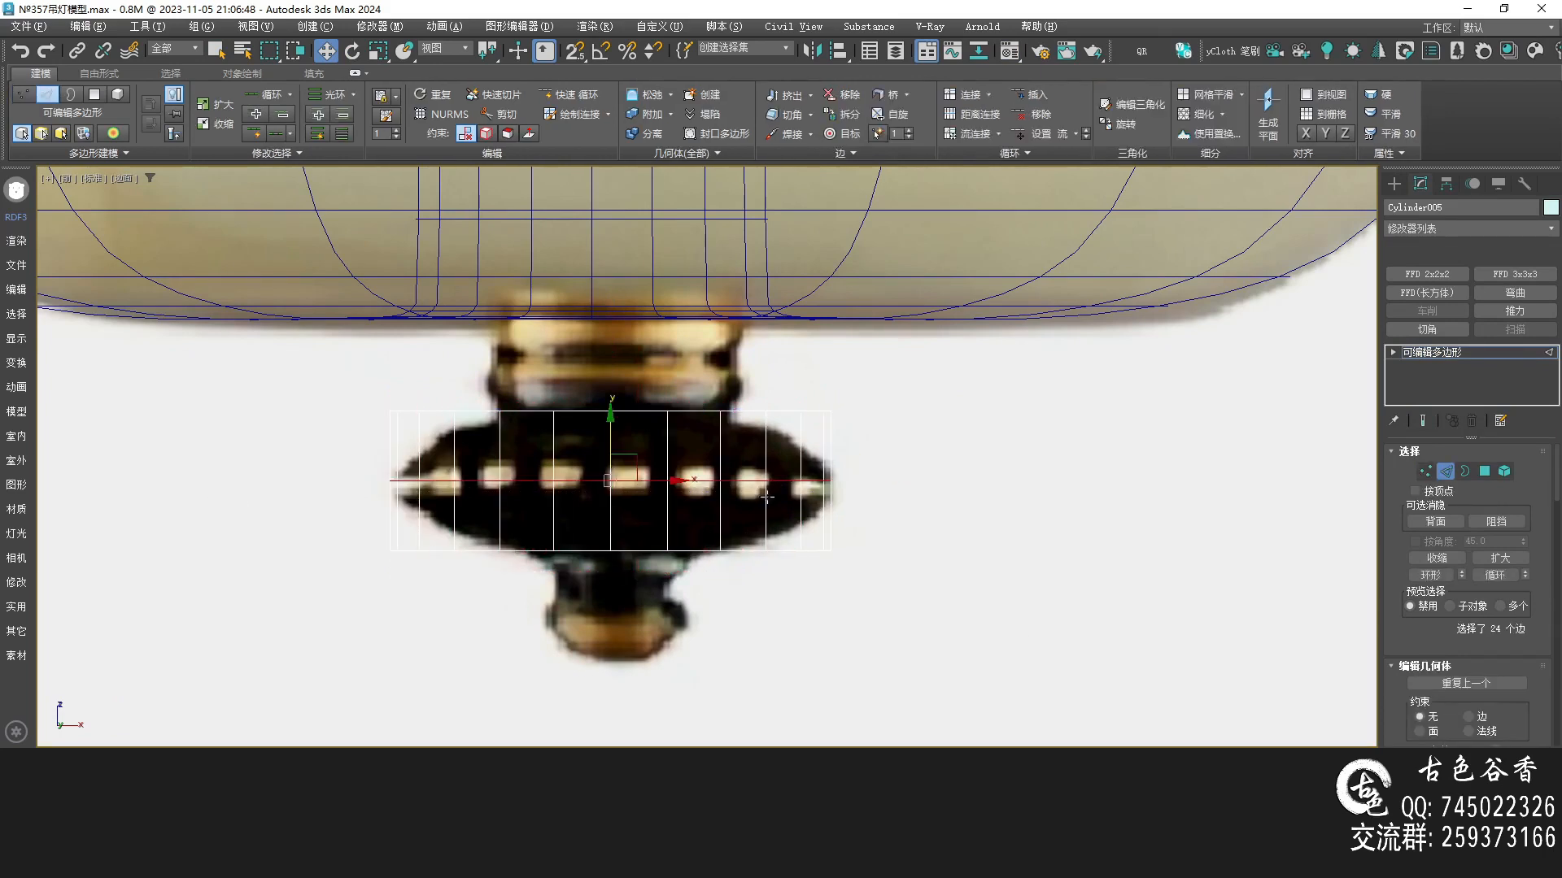
{"action": "middle_click_drag", "start_coordinate": [761, 463], "coordinate": [760, 465]}
Select the top and bottom vertex rows and scale them inward to taper the disc's rims
{"action": "key", "text": "q"}
{"action": "key", "text": "1"}
{"action": "left_click_drag", "start_coordinate": [994, 462], "coordinate": [996, 465]}
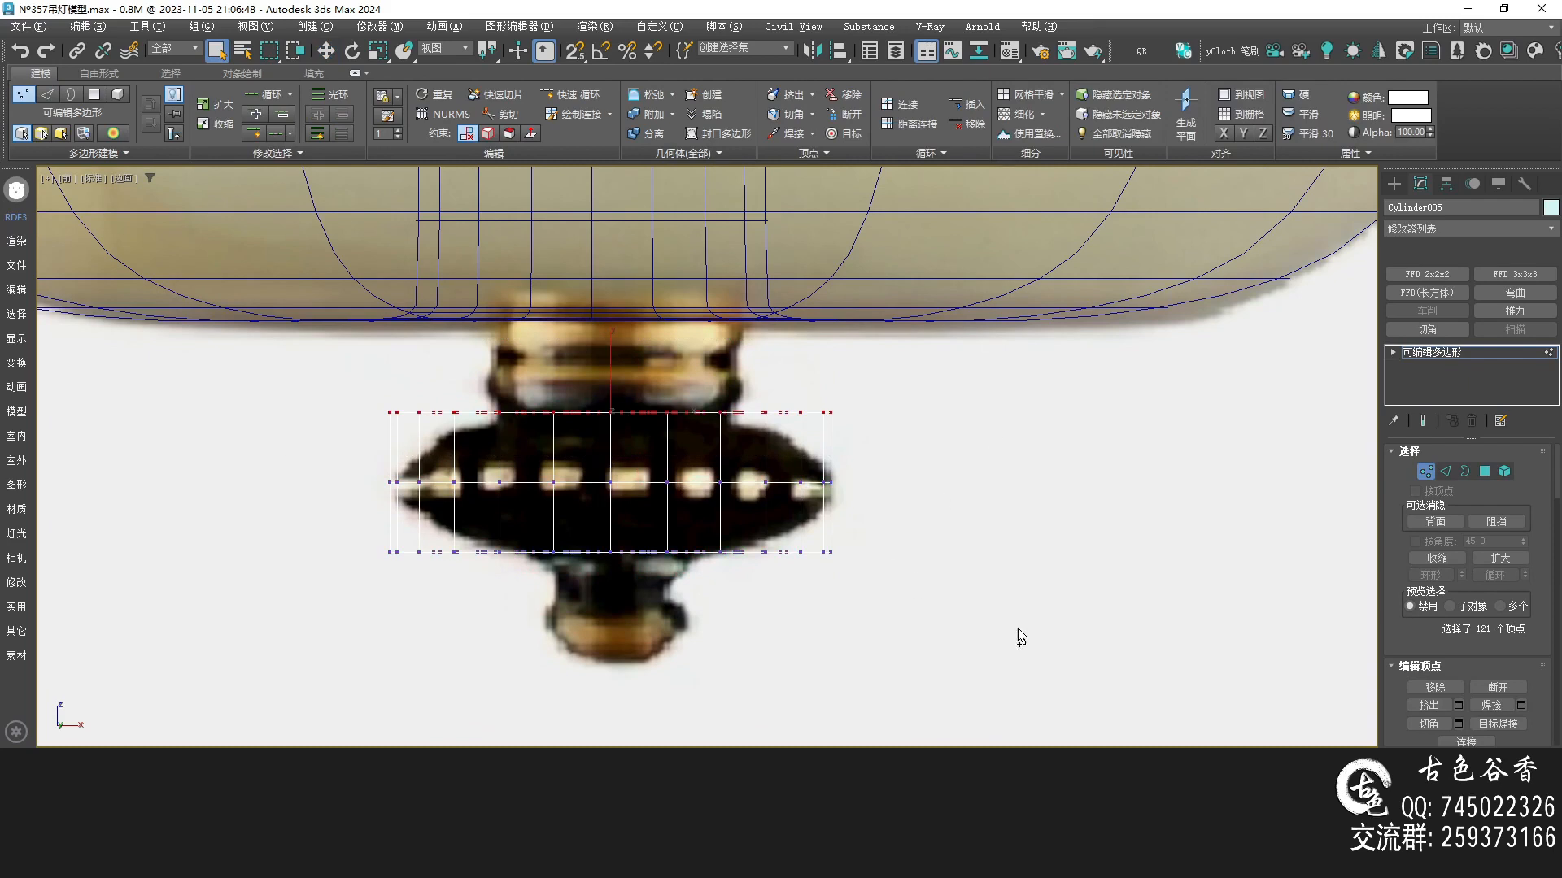
{"action": "left_click_drag", "start_coordinate": [404, 557], "coordinate": [228, 540], "text": "ctrl"}
{"action": "key", "text": "r"}
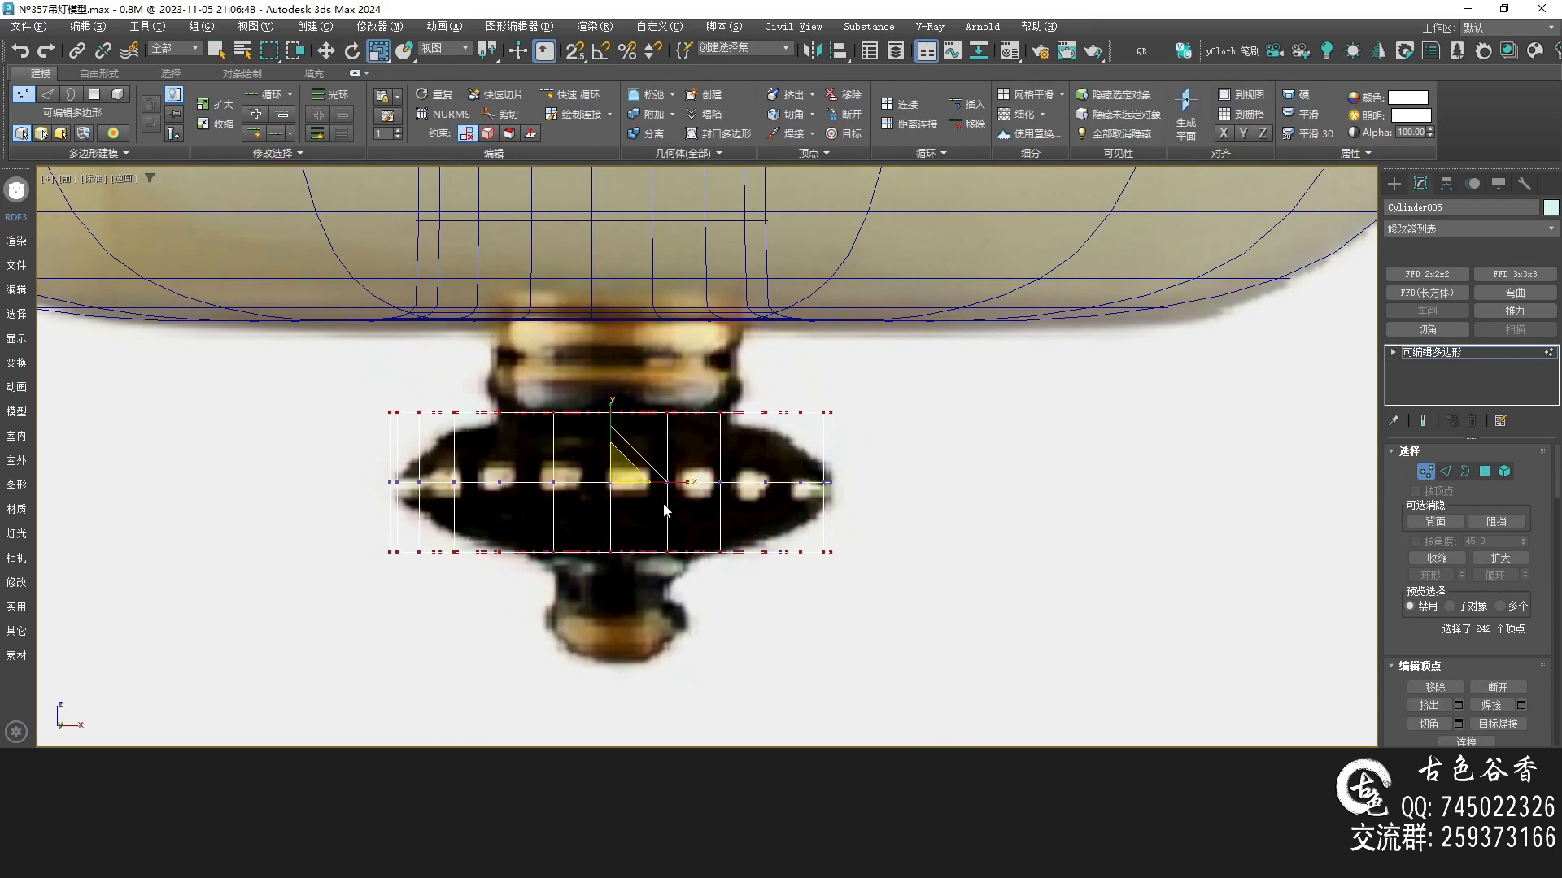
{"action": "left_click_drag", "start_coordinate": [620, 473], "coordinate": [621, 497]}
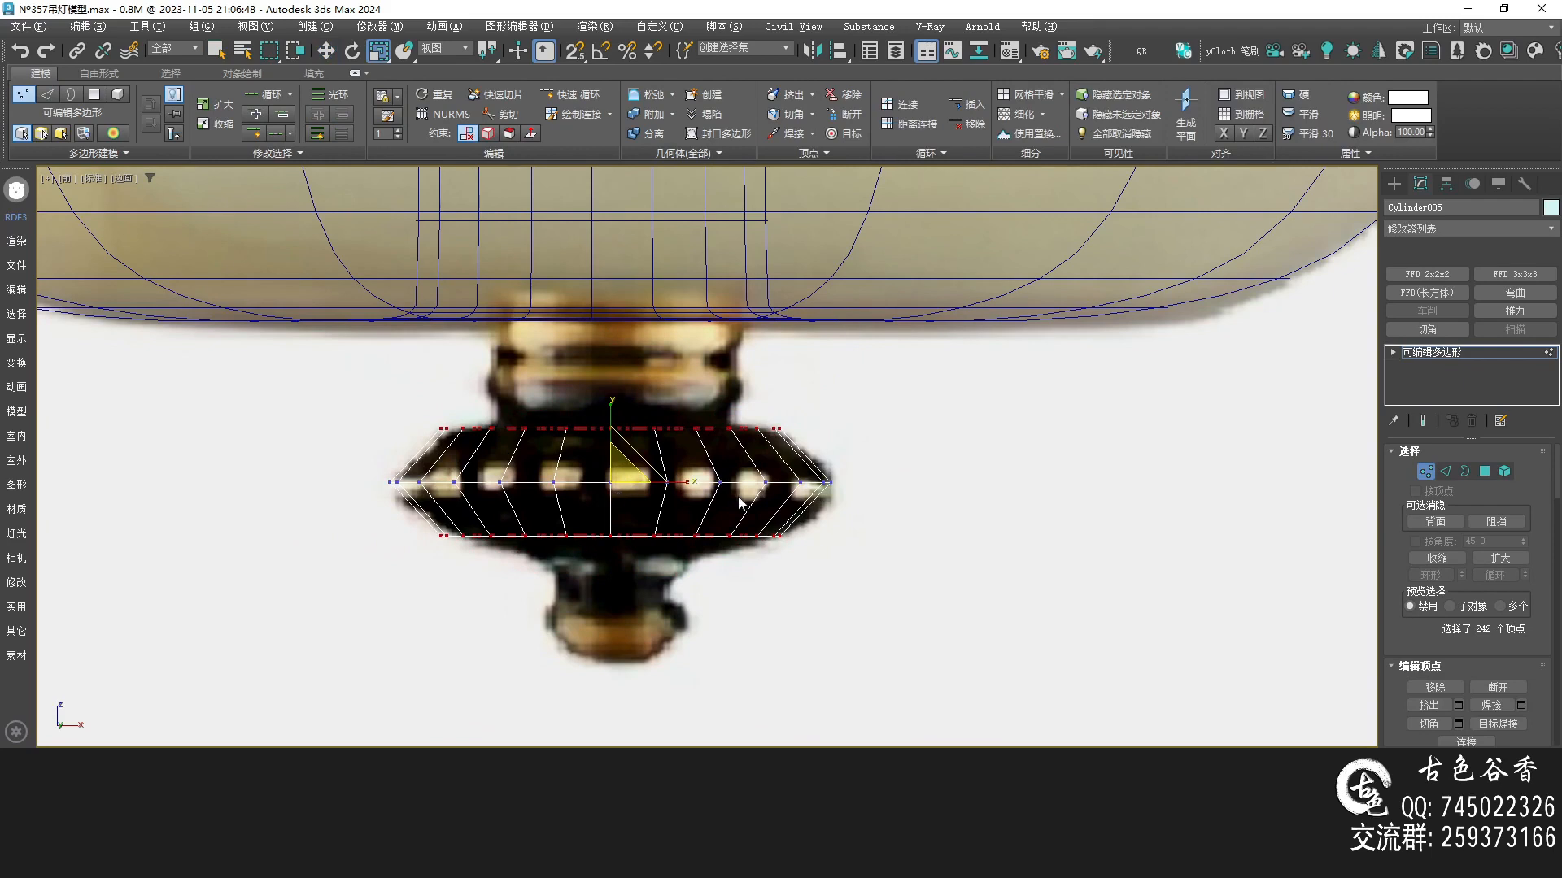
{"action": "scroll", "coordinate": [741, 491], "scroll_direction": "up", "scroll_amount": 3}
{"action": "key", "text": "2"}
{"action": "key", "text": "q"}
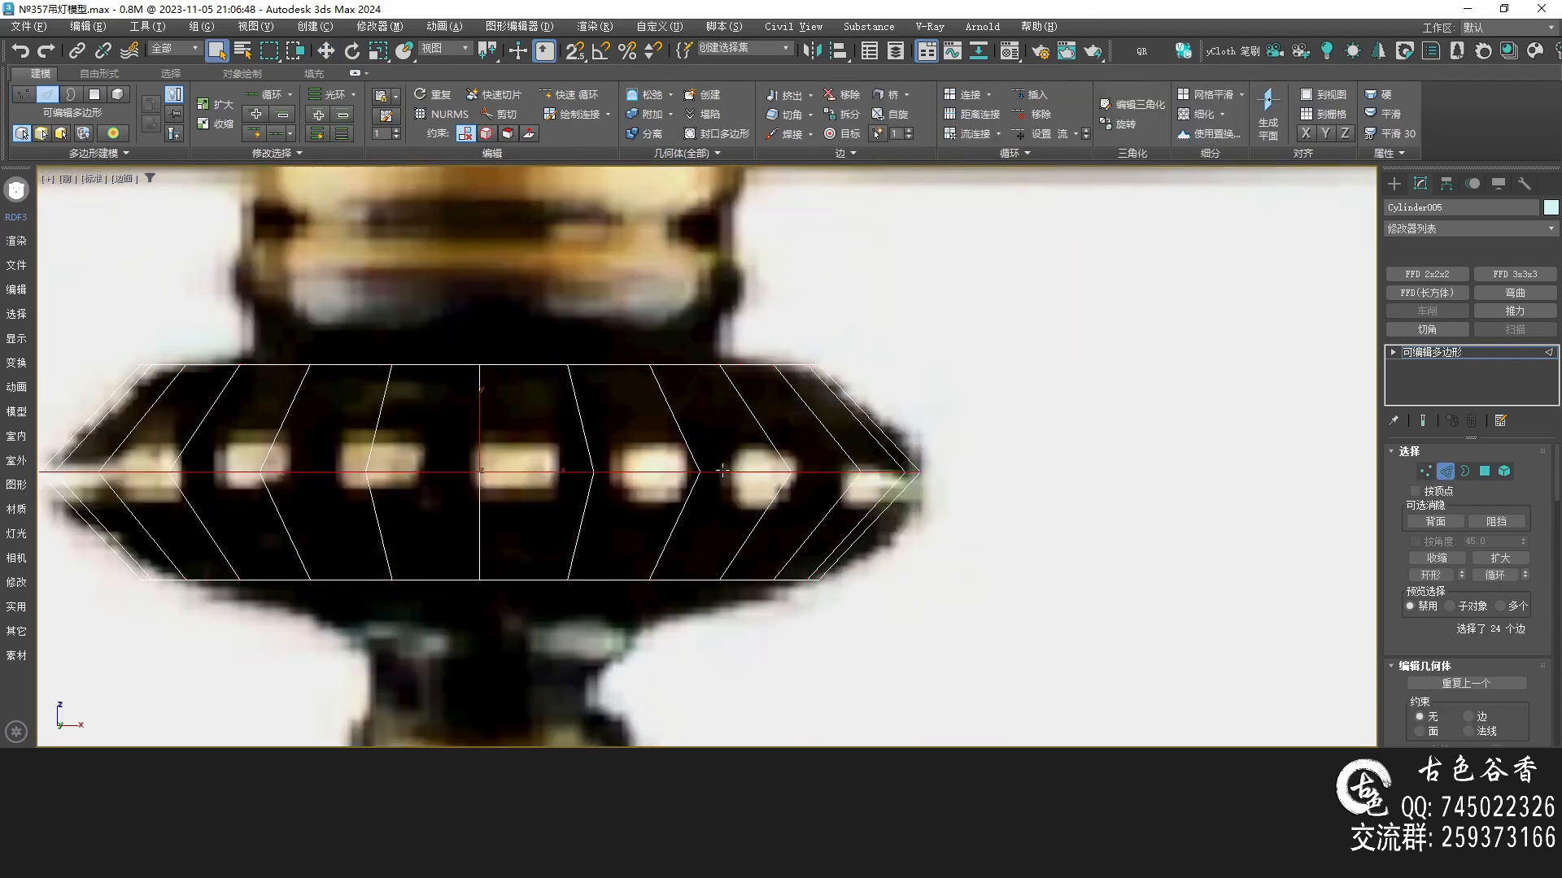
{"action": "key", "text": "ctrl+shift+c"}
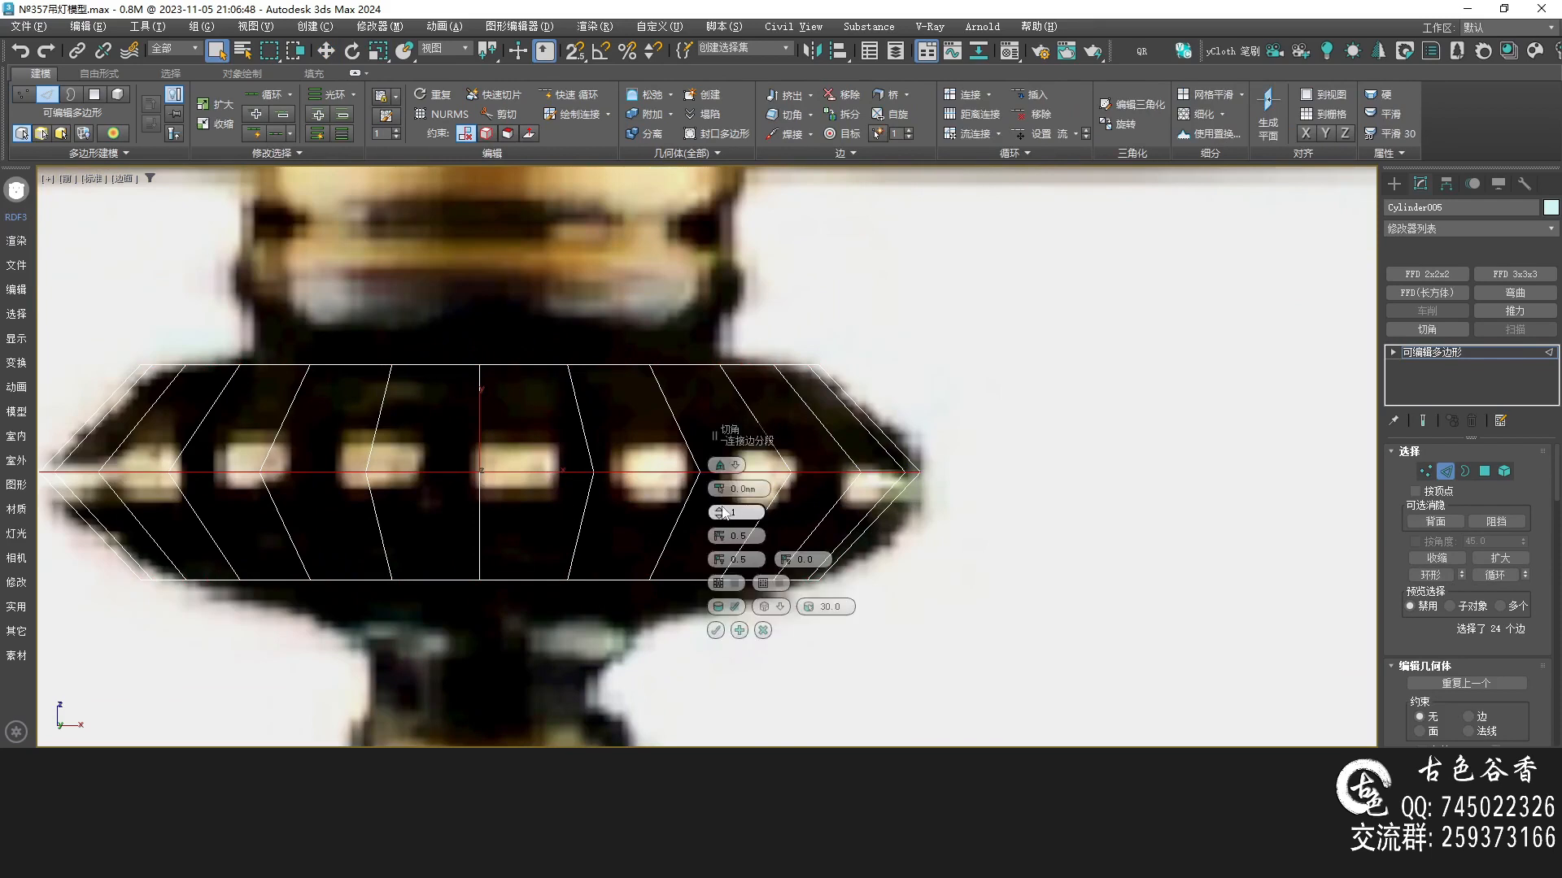
{"action": "left_click_drag", "start_coordinate": [717, 489], "coordinate": [712, 440]}
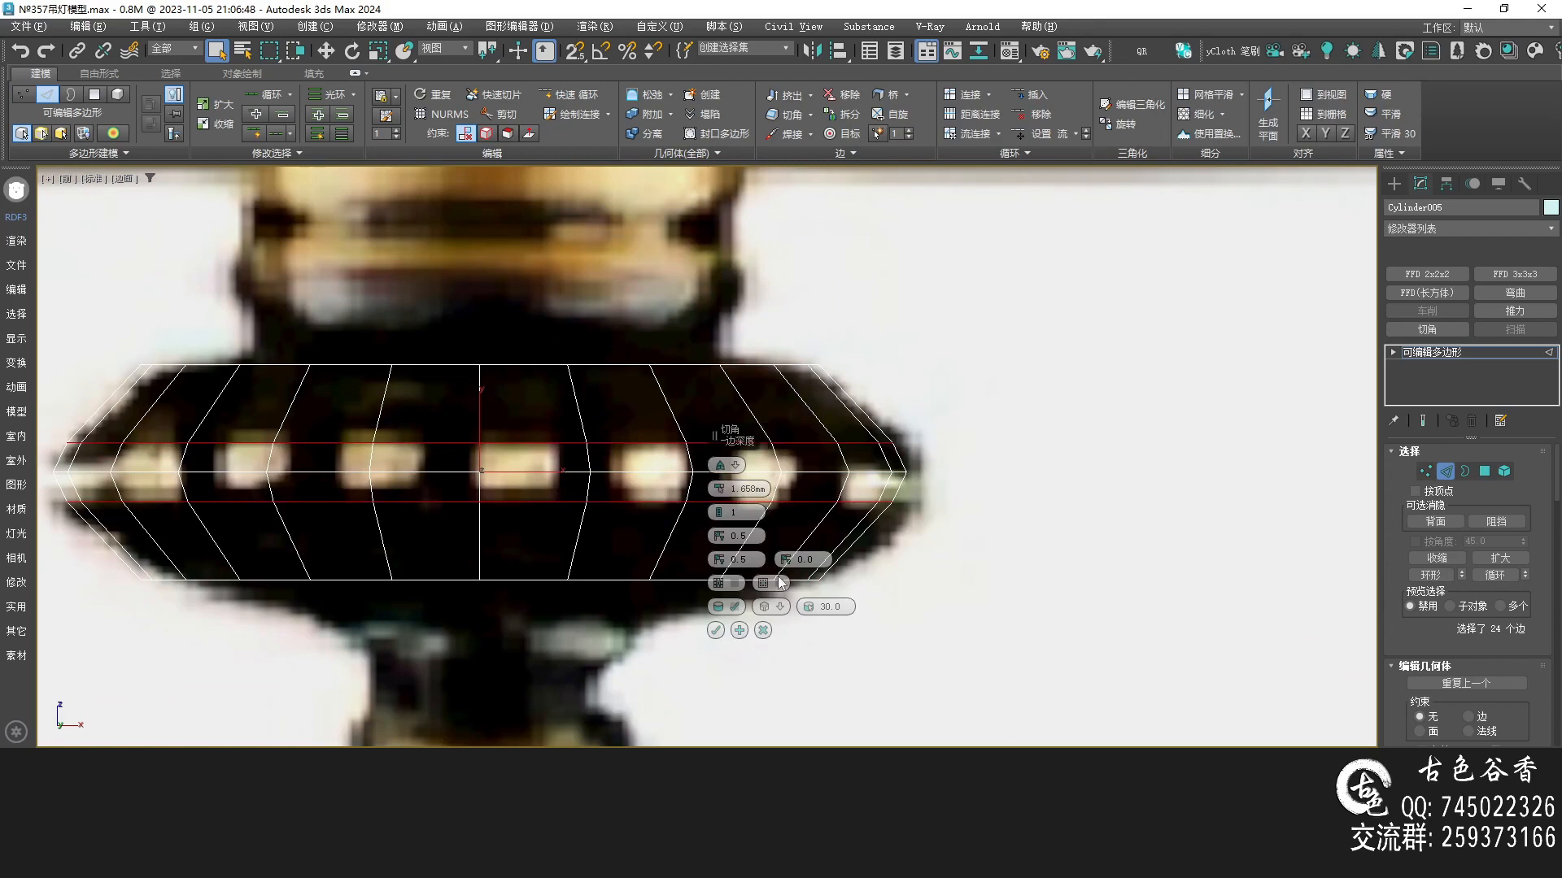
{"action": "left_click", "coordinate": [763, 631]}
Scale the middle edge loop slightly and chamfer it by 2.653 mm
{"action": "middle_click_drag", "start_coordinate": [545, 477], "coordinate": [611, 464]}
{"action": "key", "text": "r"}
{"action": "left_click_drag", "start_coordinate": [558, 452], "coordinate": [558, 445]}
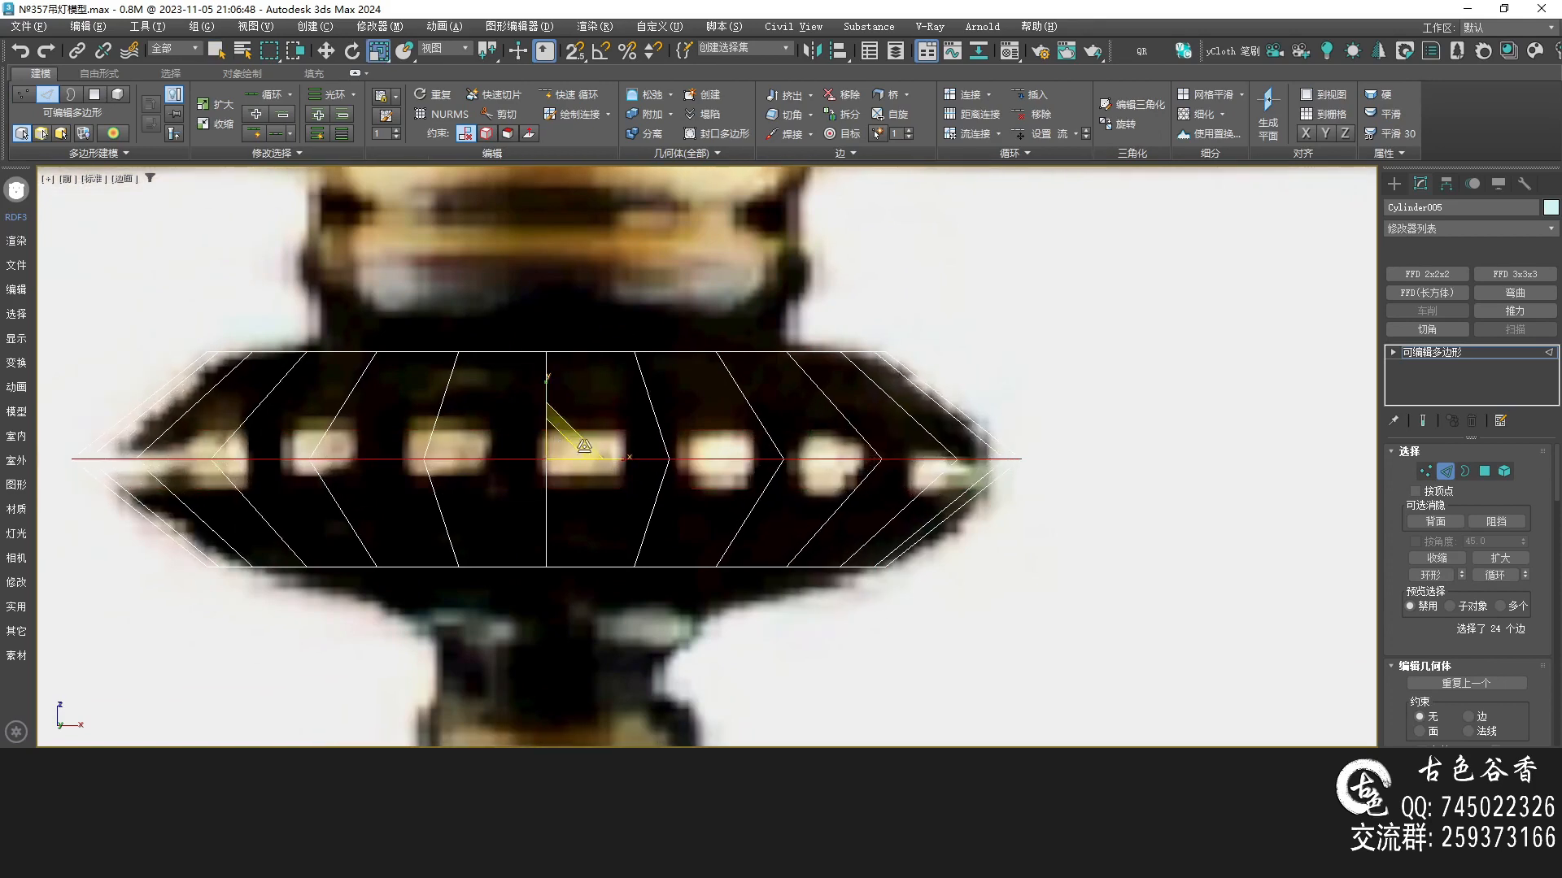
{"action": "key", "text": "ctrl+shift+c"}
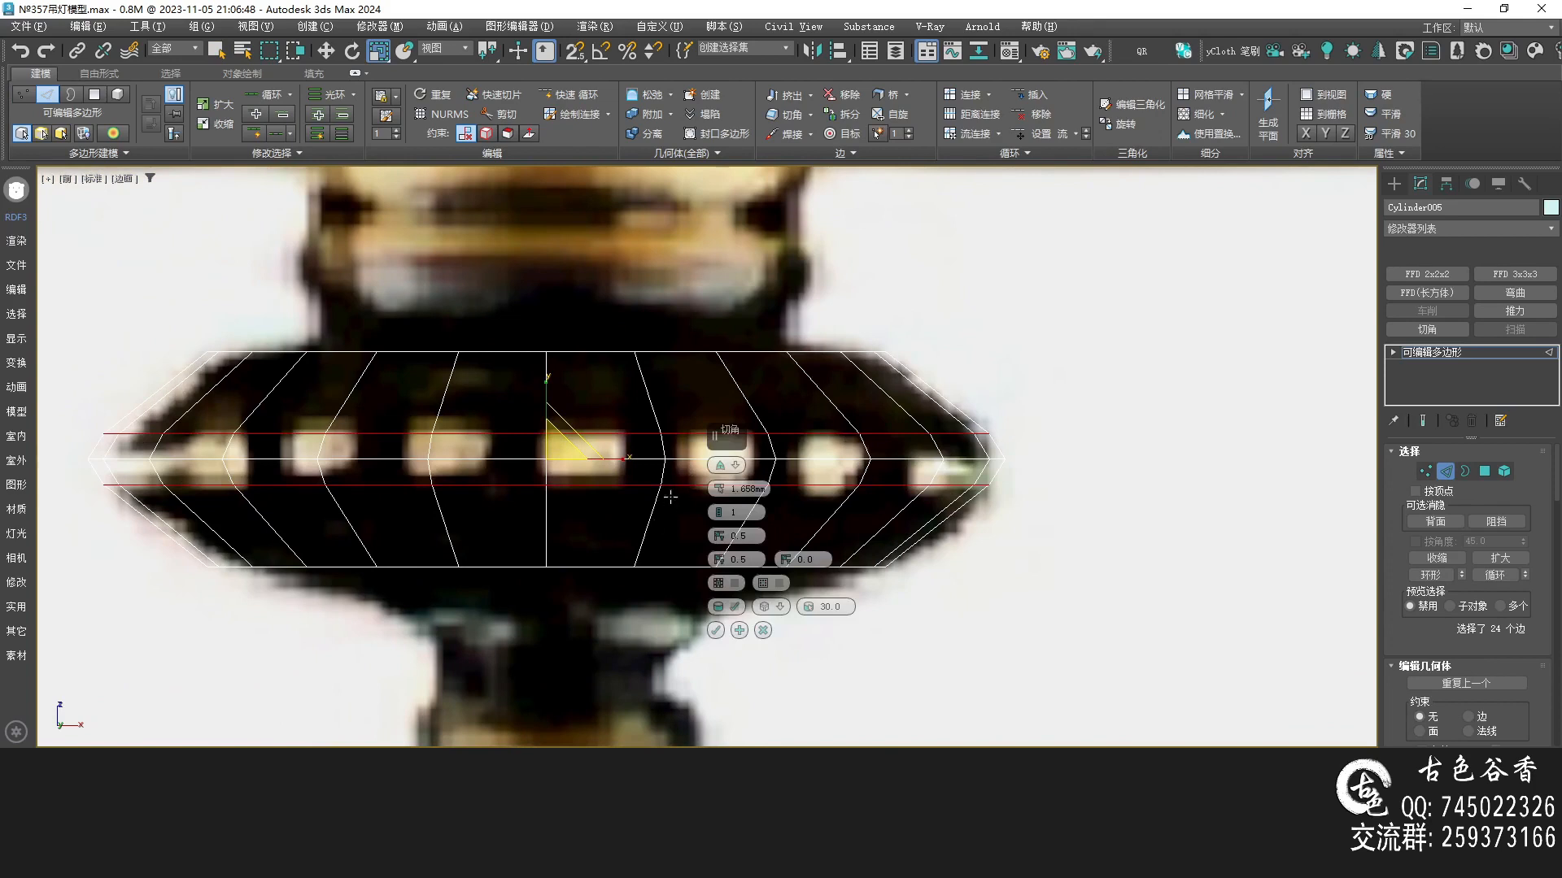
{"action": "left_click_drag", "start_coordinate": [721, 489], "coordinate": [714, 461]}
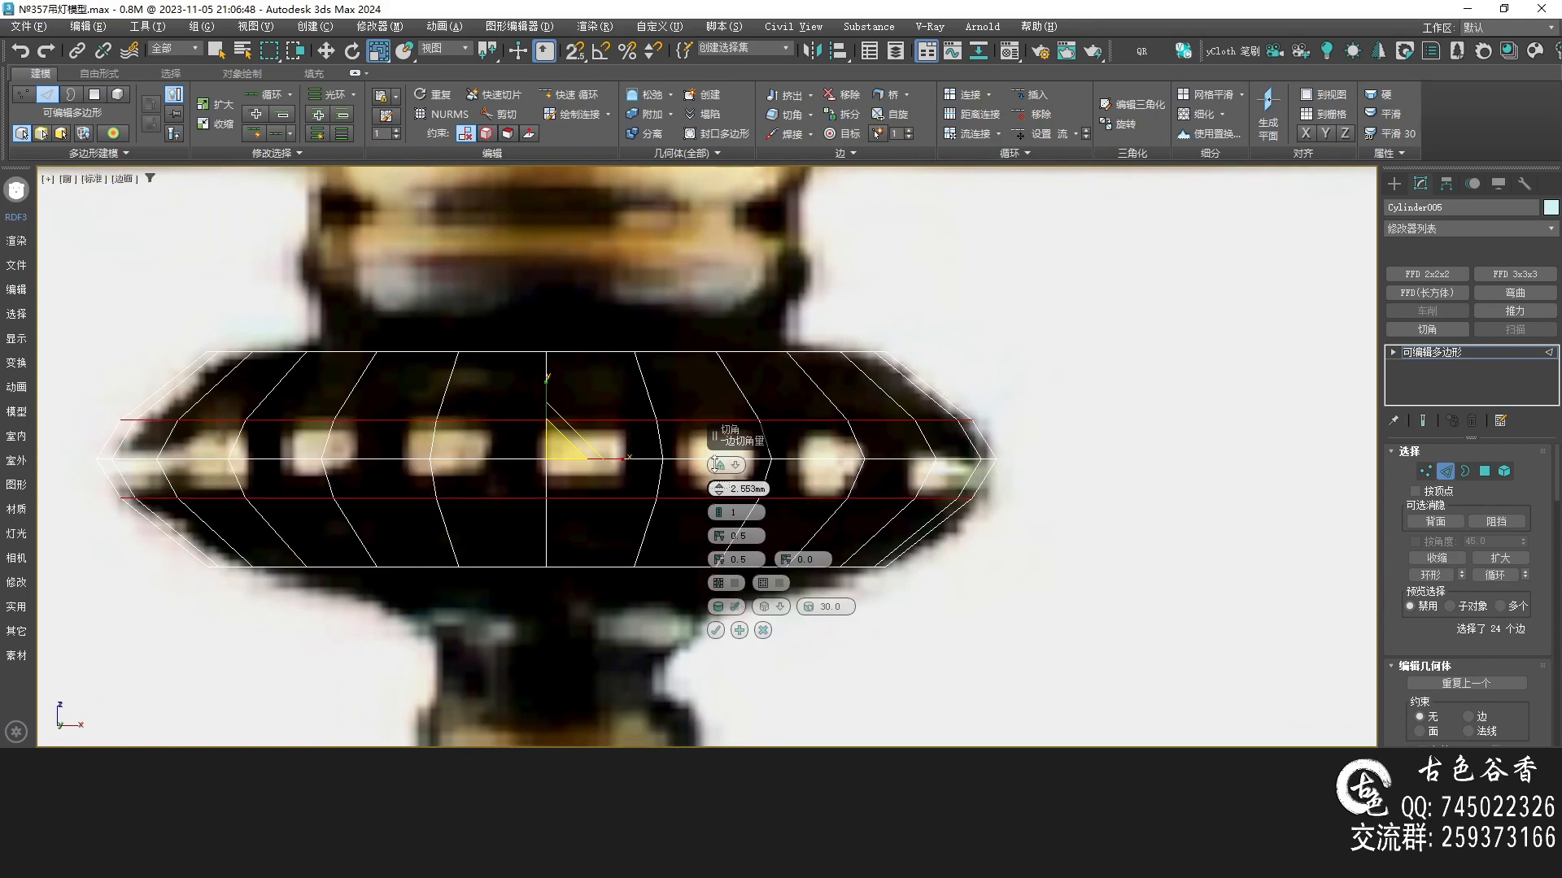
{"action": "left_click", "coordinate": [715, 631]}
Isolate the disc cylinder and examine it from the top view
{"action": "scroll", "coordinate": [683, 529], "scroll_direction": "down", "scroll_amount": 3}
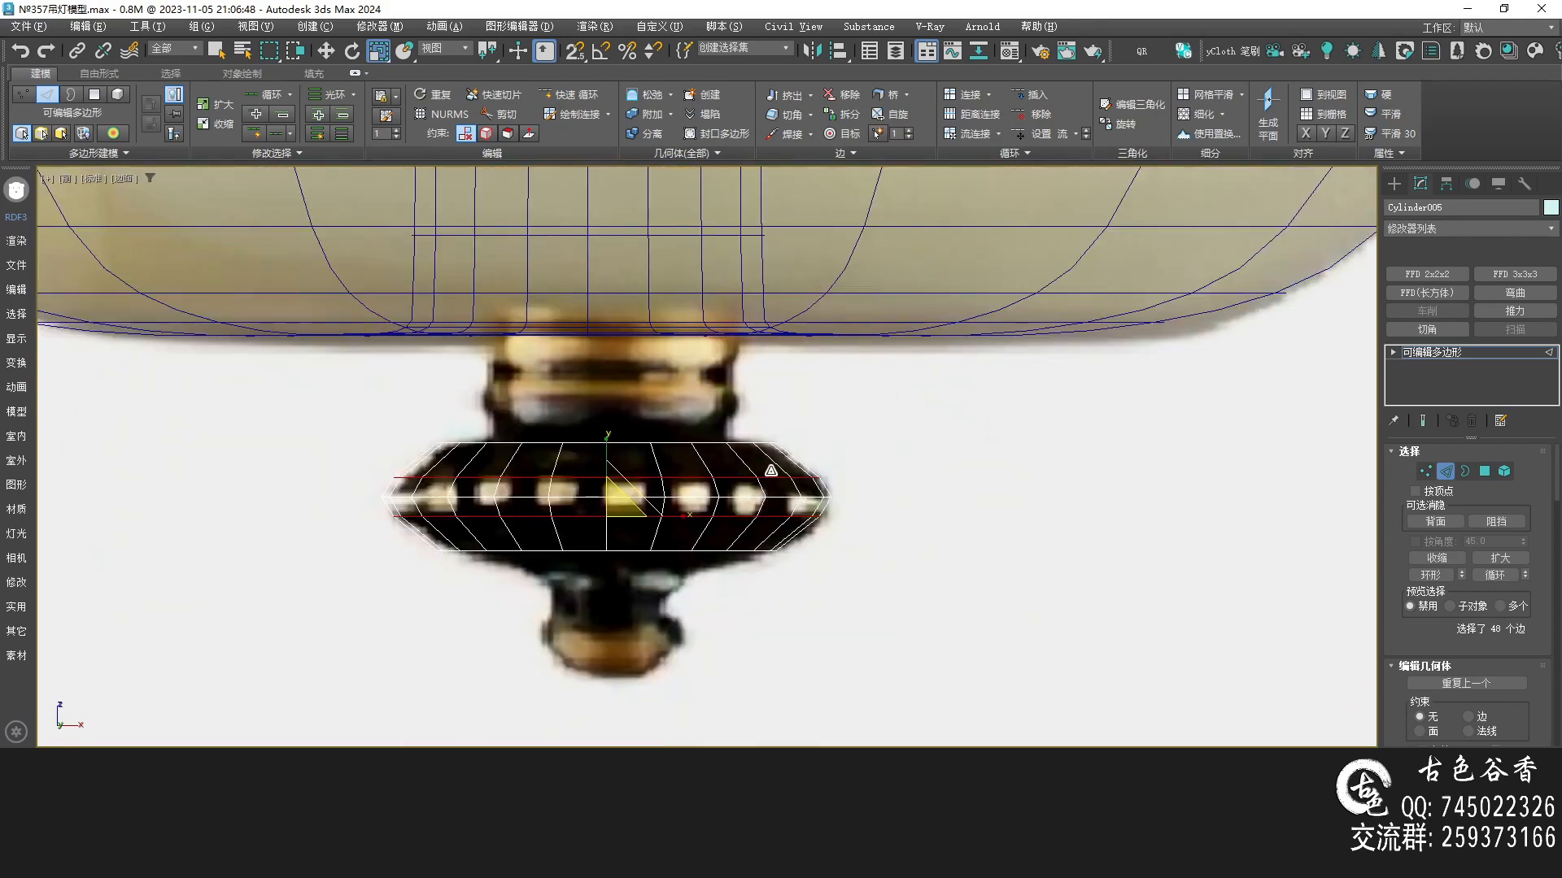
{"action": "key", "text": "alt+w"}
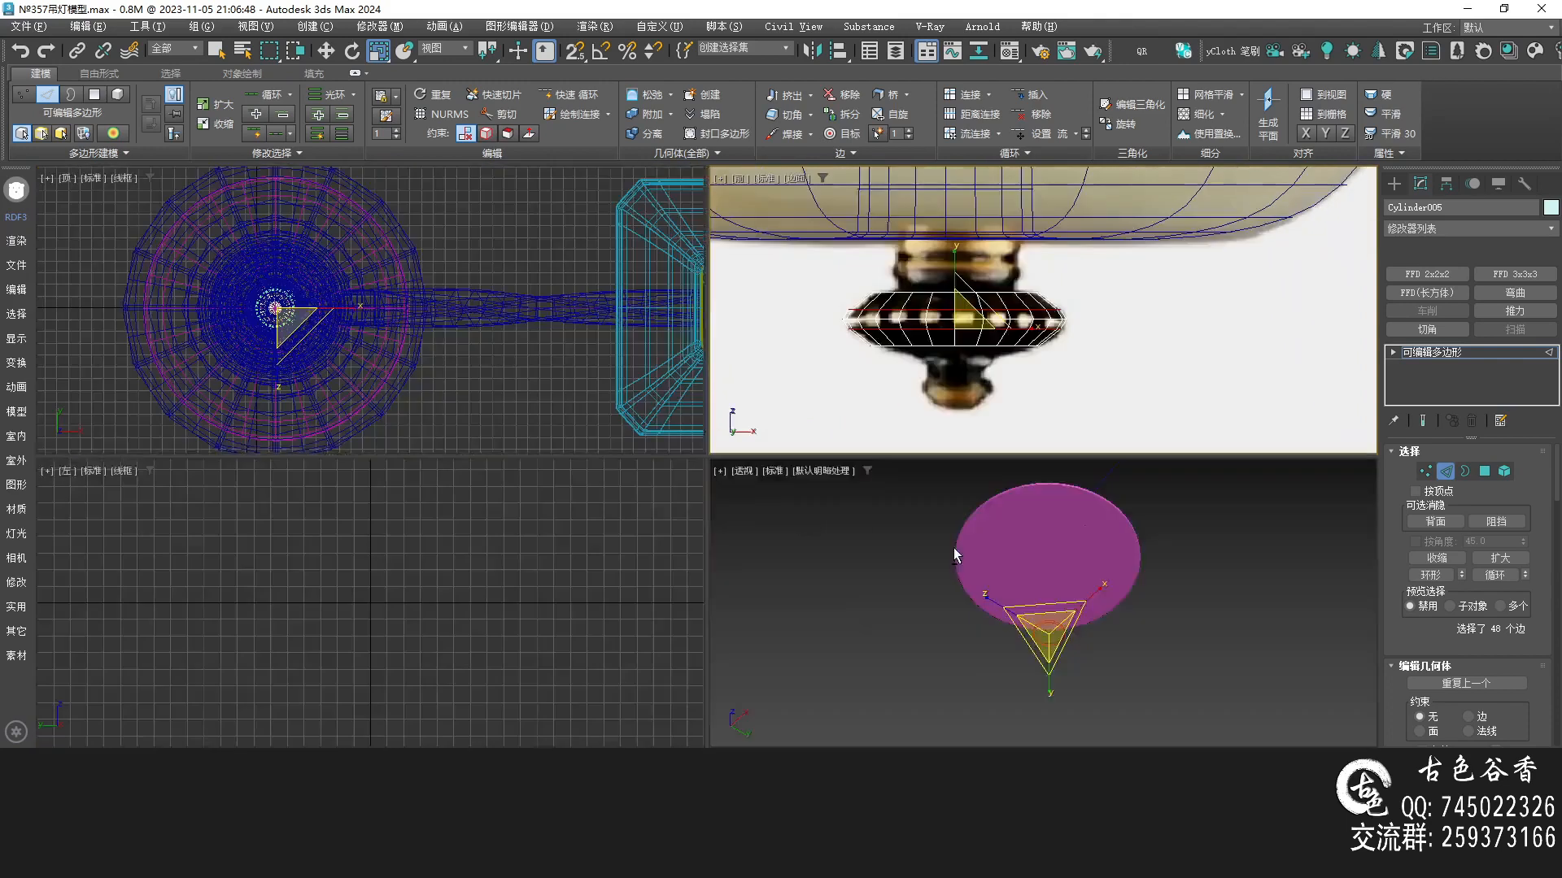
{"action": "key", "text": "alt+w"}
{"action": "mouse_move", "coordinate": [674, 407]}
{"action": "middle_mouse_down", "text": "alt"}
{"action": "mouse_move", "coordinate": [677, 520]}
{"action": "mouse_move", "coordinate": [671, 479]}
{"action": "mouse_move", "coordinate": [634, 457]}
{"action": "mouse_move", "coordinate": [627, 485]}
{"action": "middle_mouse_up", "text": "alt"}
{"action": "scroll", "coordinate": [670, 478], "scroll_direction": "up", "scroll_amount": 5}
{"action": "key", "text": "F4"}
{"action": "scroll", "coordinate": [609, 523], "scroll_direction": "up", "scroll_amount": 6}
{"action": "key", "text": "q"}
{"action": "scroll", "coordinate": [628, 485], "scroll_direction": "up", "scroll_amount": 8}
{"action": "key", "text": "alt+q"}
{"action": "scroll", "coordinate": [773, 461], "scroll_direction": "down", "scroll_amount": 7}
{"action": "middle_click_drag", "start_coordinate": [771, 466], "coordinate": [770, 577], "text": "alt"}
{"action": "key", "text": "alt+w"}
{"action": "key", "text": "alt+w"}
{"action": "scroll", "coordinate": [537, 462], "scroll_direction": "up", "scroll_amount": 8}
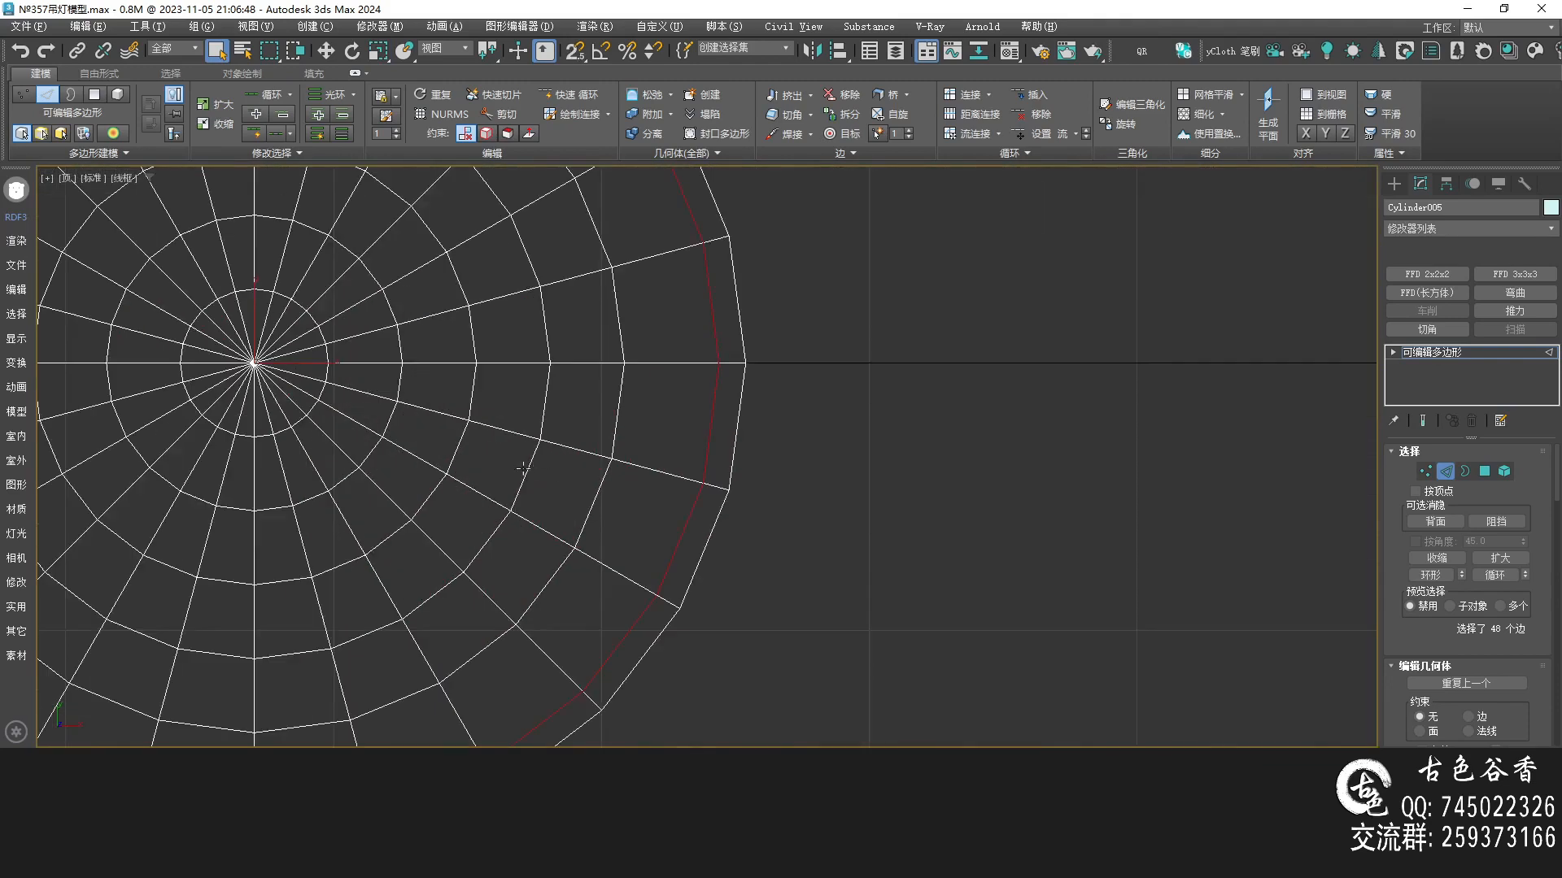
Select the edge loops near the disc's centre in the top view and remove them
{"action": "middle_click_drag", "start_coordinate": [510, 461], "coordinate": [691, 503]}
{"action": "left_click", "coordinate": [707, 510]}
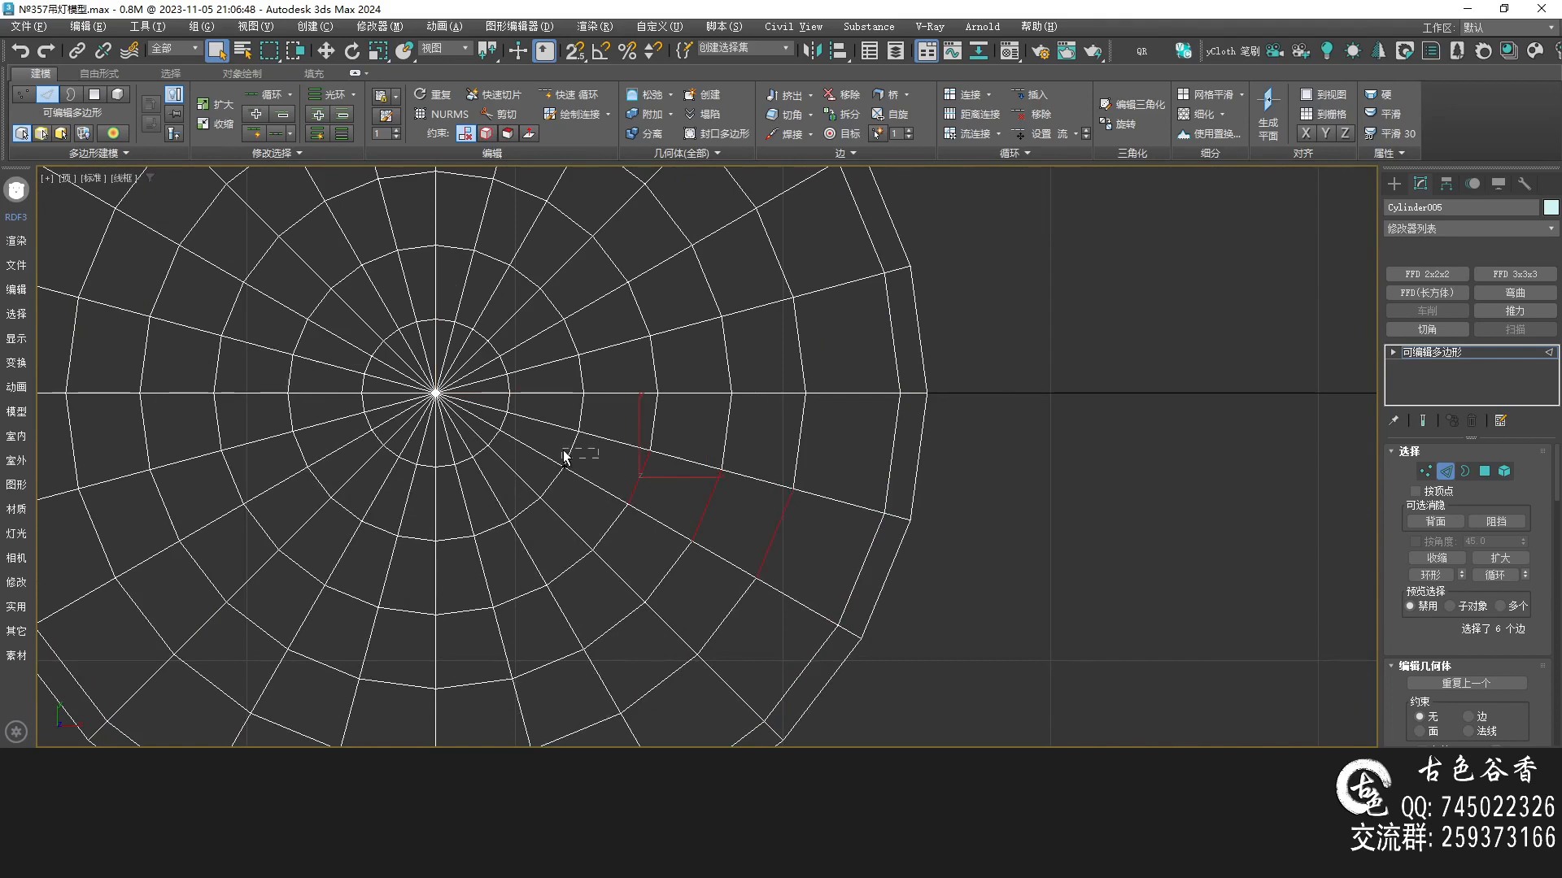
{"action": "key", "text": "alt+w"}
{"action": "key", "text": "alt+w"}
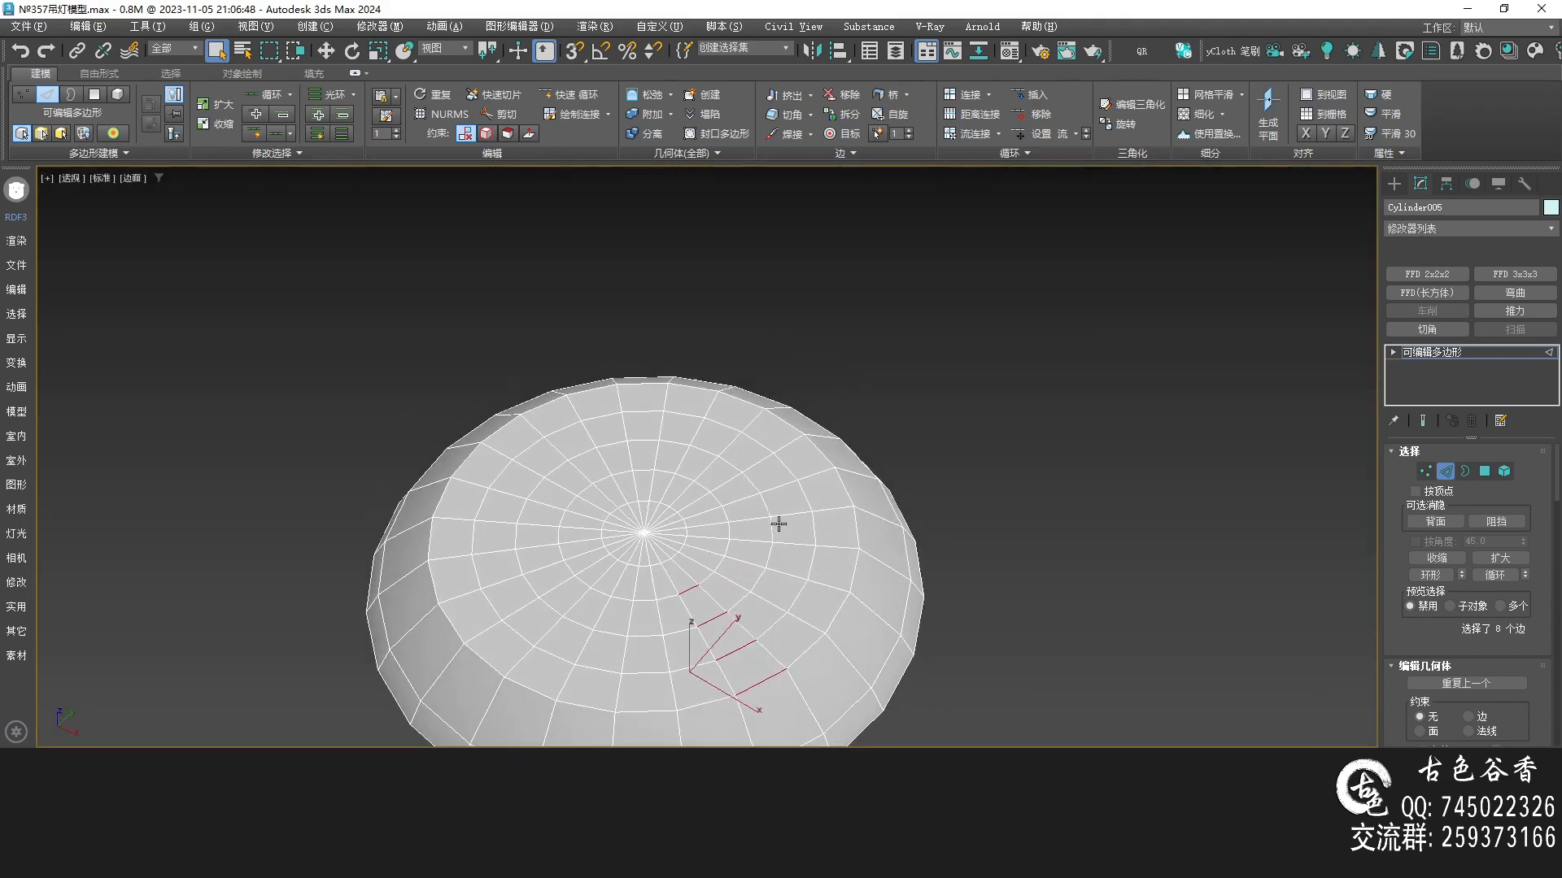
{"action": "double_click", "coordinate": [713, 618]}
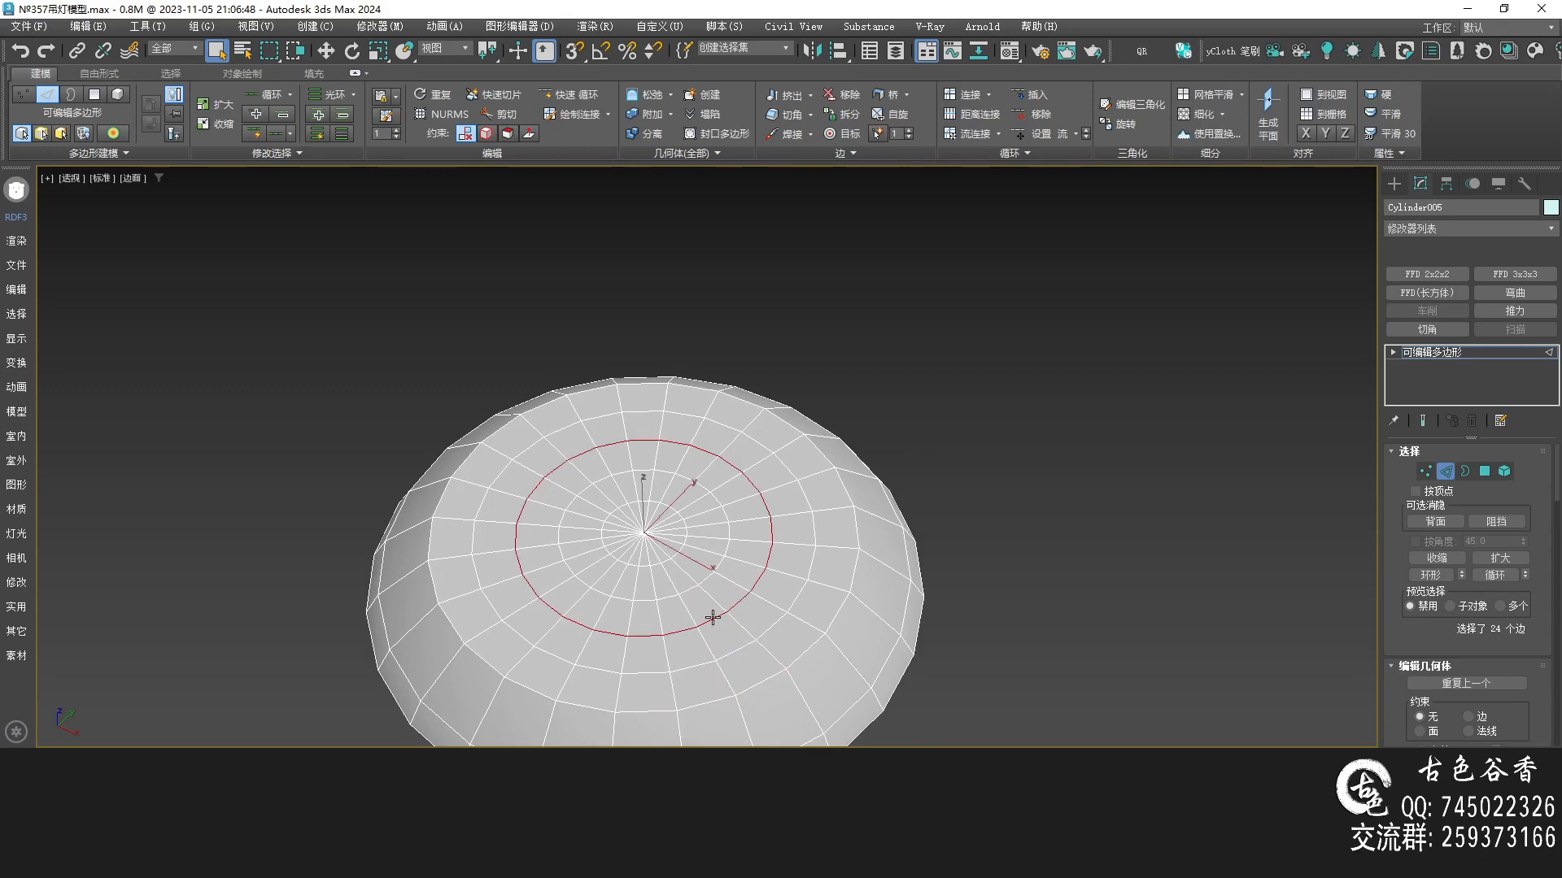
{"action": "key", "text": "t"}
{"action": "double_click", "coordinate": [561, 562], "text": "ctrl"}
{"action": "left_click", "coordinate": [580, 558]}
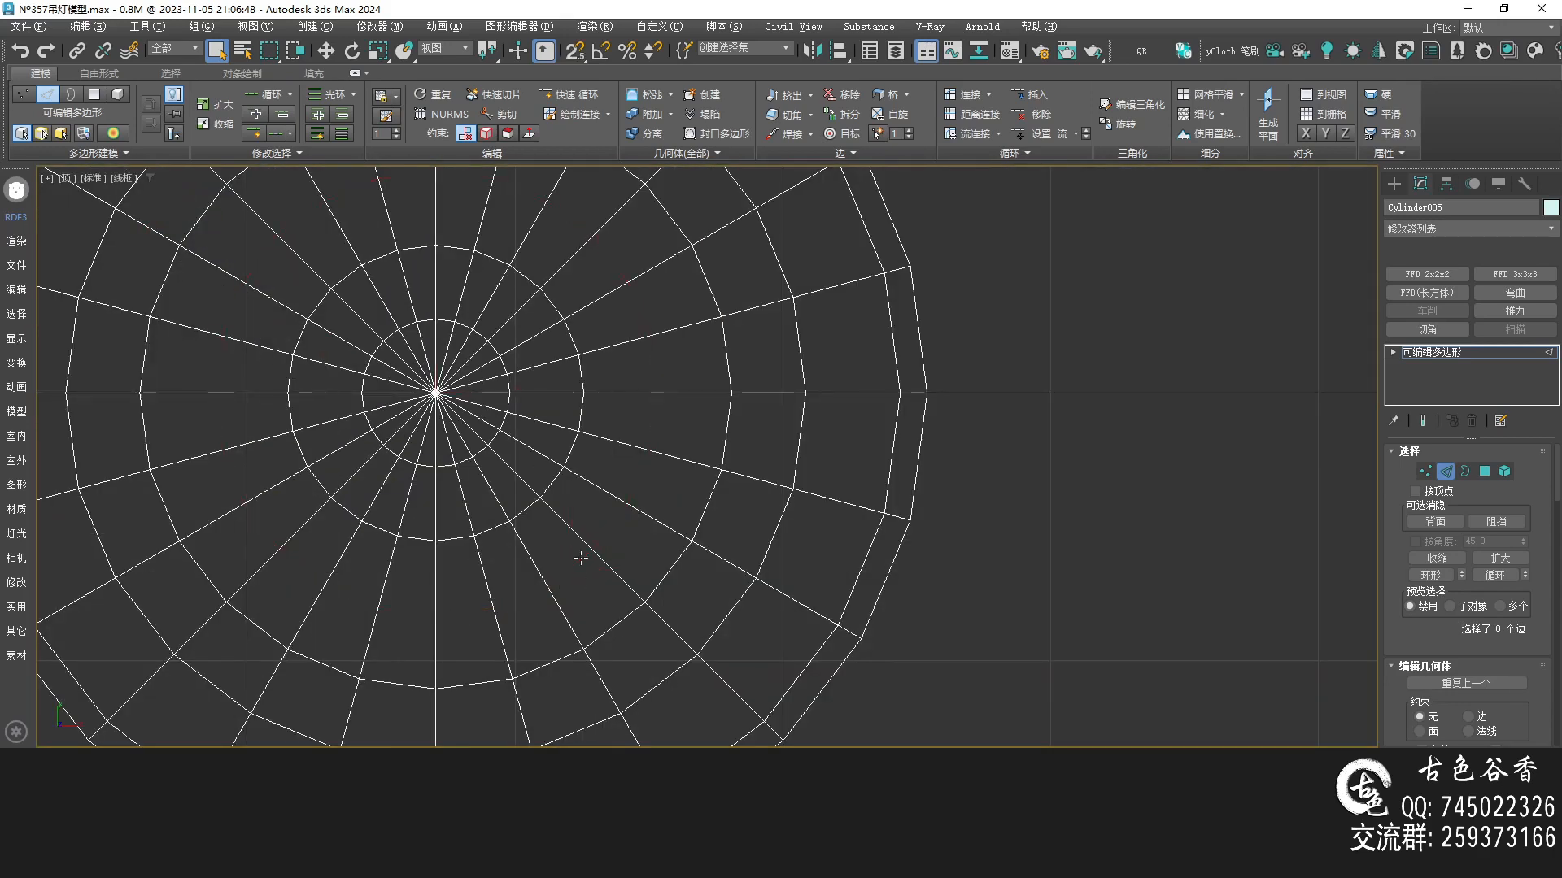
{"action": "left_click", "coordinate": [523, 516]}
{"action": "left_click_drag", "start_coordinate": [524, 517], "coordinate": [512, 502]}
{"action": "double_click", "coordinate": [520, 500]}
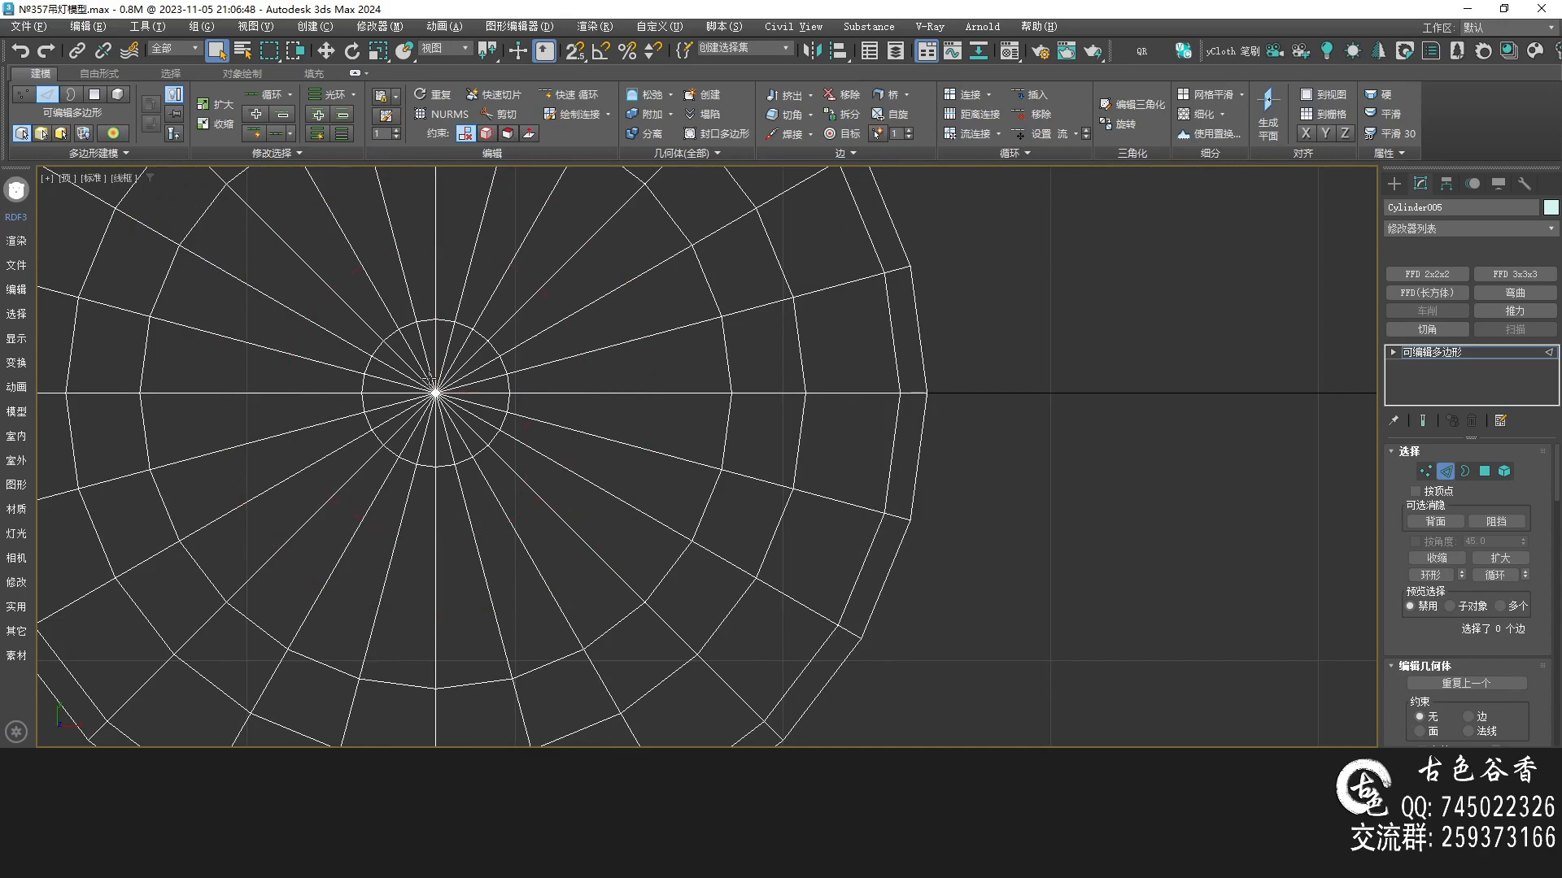
Delete the centre vertex of the disc's top to open a hole
{"action": "scroll", "coordinate": [429, 379], "scroll_direction": "up", "scroll_amount": 3}
{"action": "key", "text": "1"}
{"action": "left_click_drag", "start_coordinate": [393, 364], "coordinate": [467, 455]}
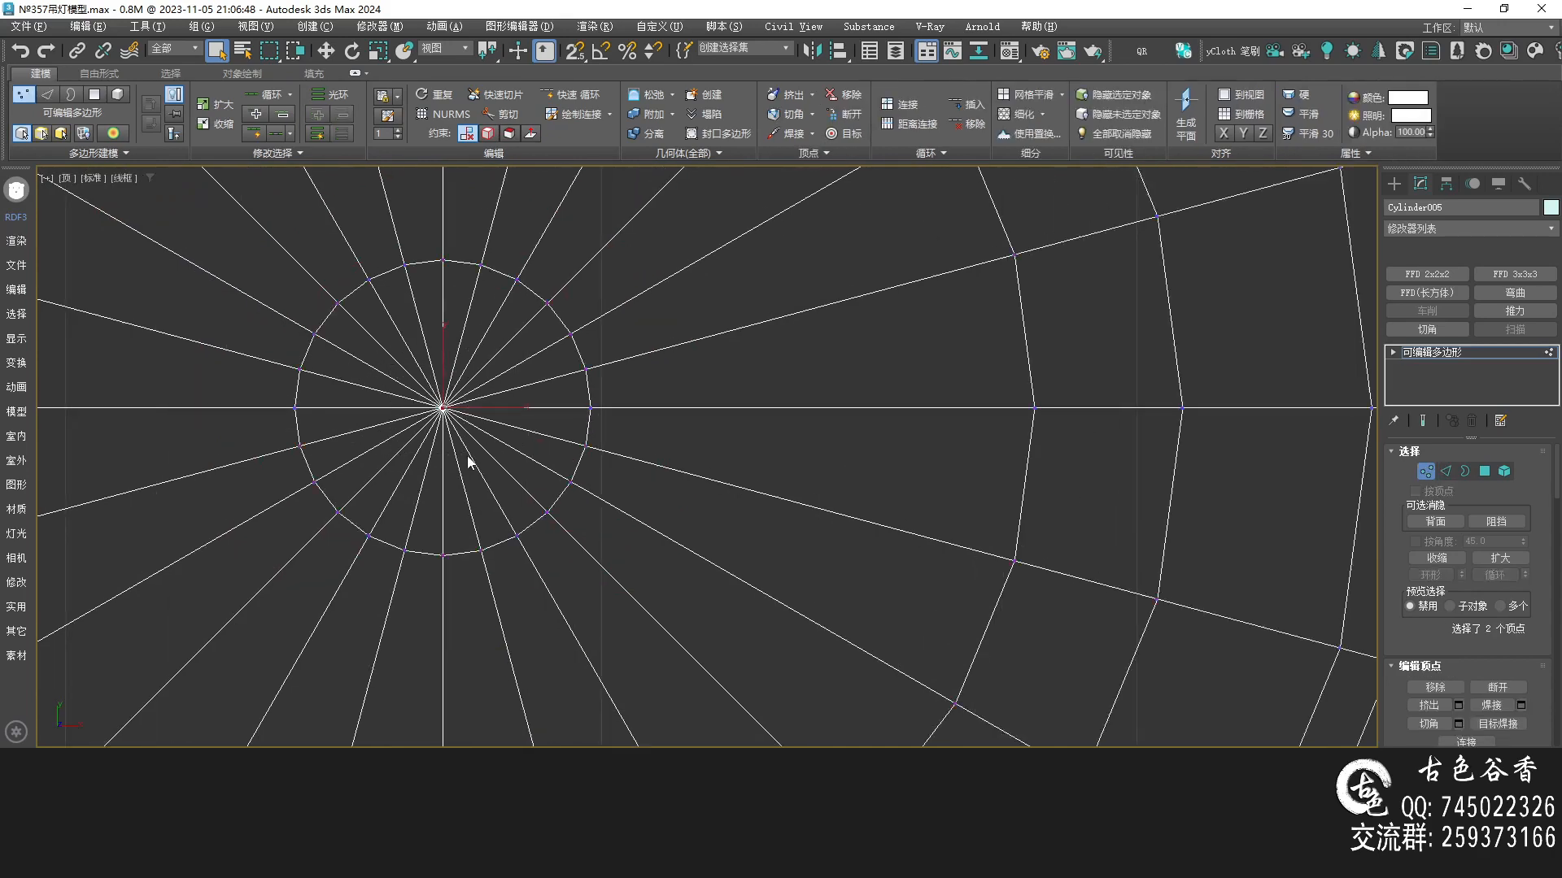
{"action": "key", "text": "Delete"}
{"action": "scroll", "coordinate": [512, 415], "scroll_direction": "down", "scroll_amount": 3}
{"action": "key", "text": "alt+w"}
{"action": "left_click", "coordinate": [784, 543]}
{"action": "key", "text": "alt+w"}
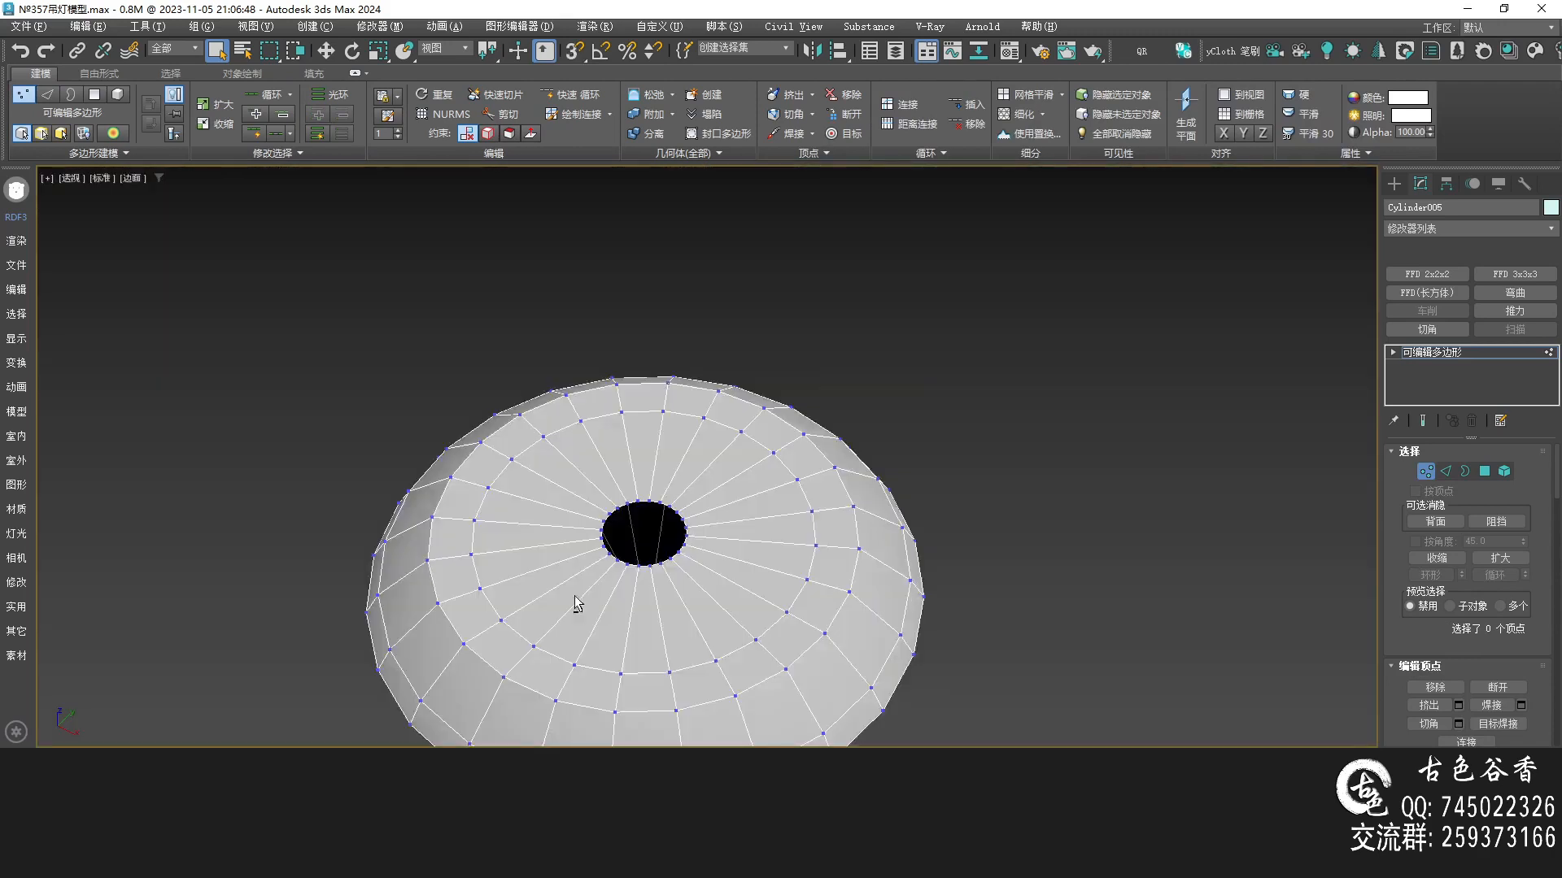
Select the disc's top edge loop and nudge it upward to align with the reference
{"action": "key", "text": "2"}
{"action": "left_click", "coordinate": [723, 536]}
{"action": "key", "text": "alt+r"}
{"action": "key", "text": "f"}
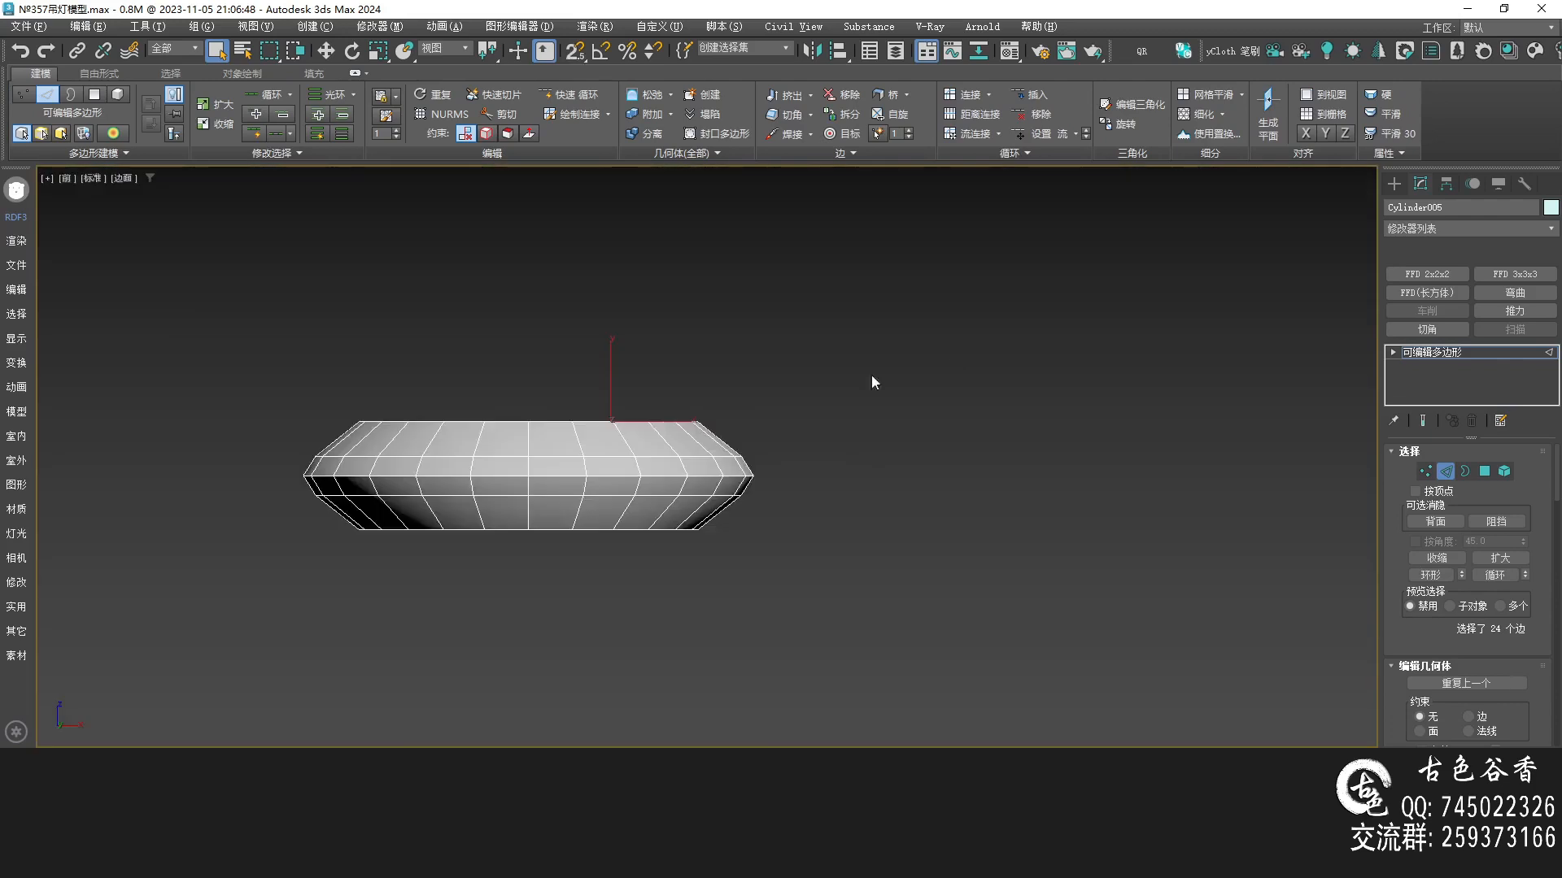
{"action": "scroll", "coordinate": [623, 423], "scroll_direction": "up", "scroll_amount": 3}
{"action": "key", "text": "w"}
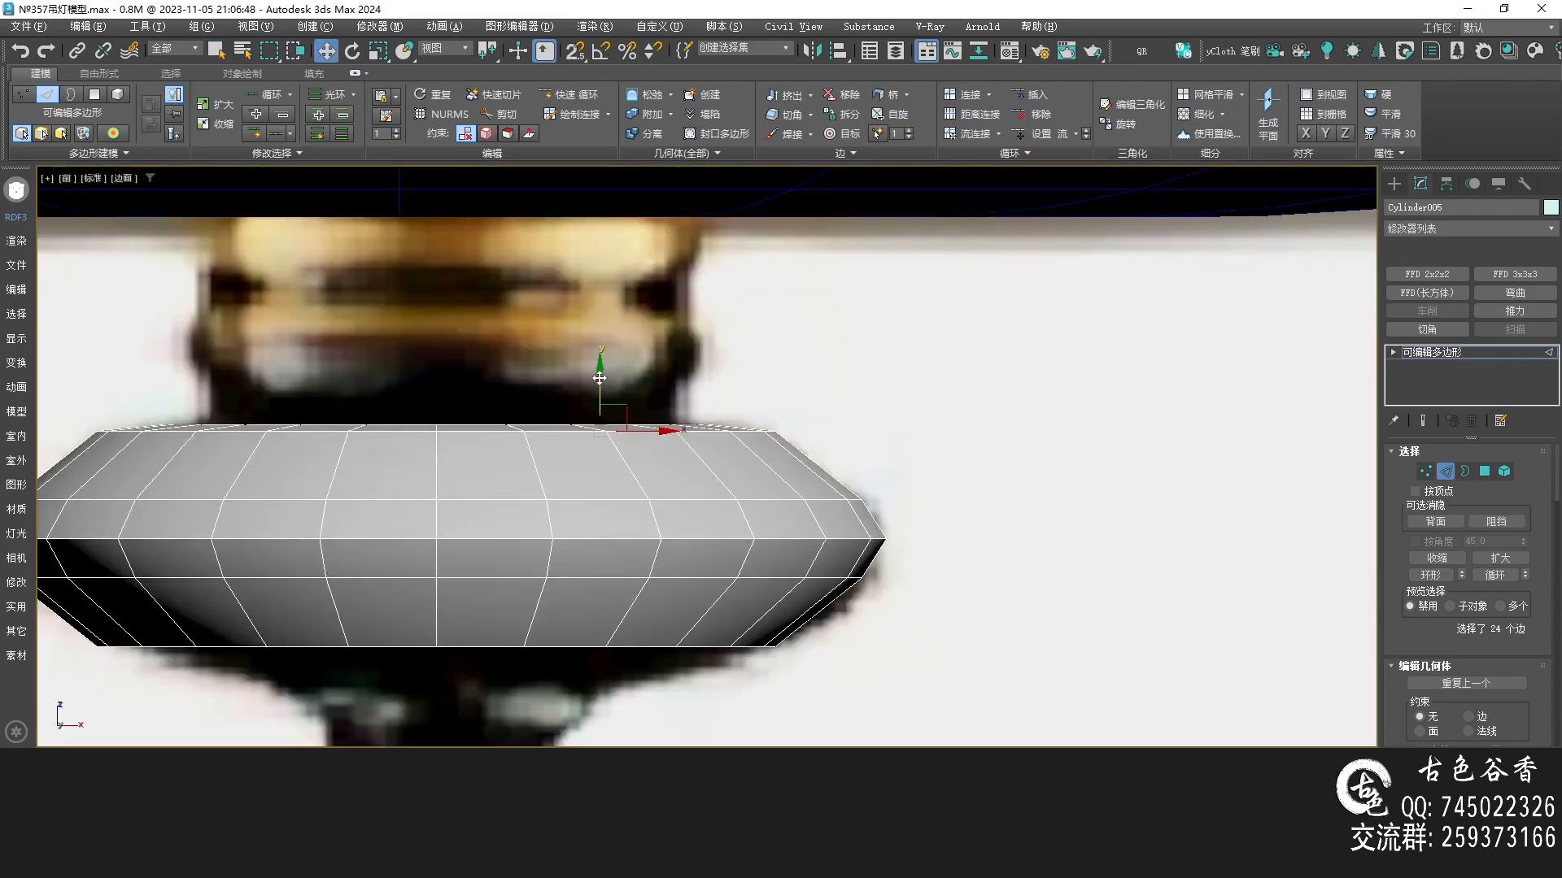
{"action": "left_click_drag", "start_coordinate": [597, 374], "coordinate": [591, 369]}
{"action": "key", "text": "alt+w"}
{"action": "middle_click", "coordinate": [1008, 627]}
{"action": "key", "text": "alt+w"}
{"action": "scroll", "coordinate": [668, 422], "scroll_direction": "down", "scroll_amount": 6}
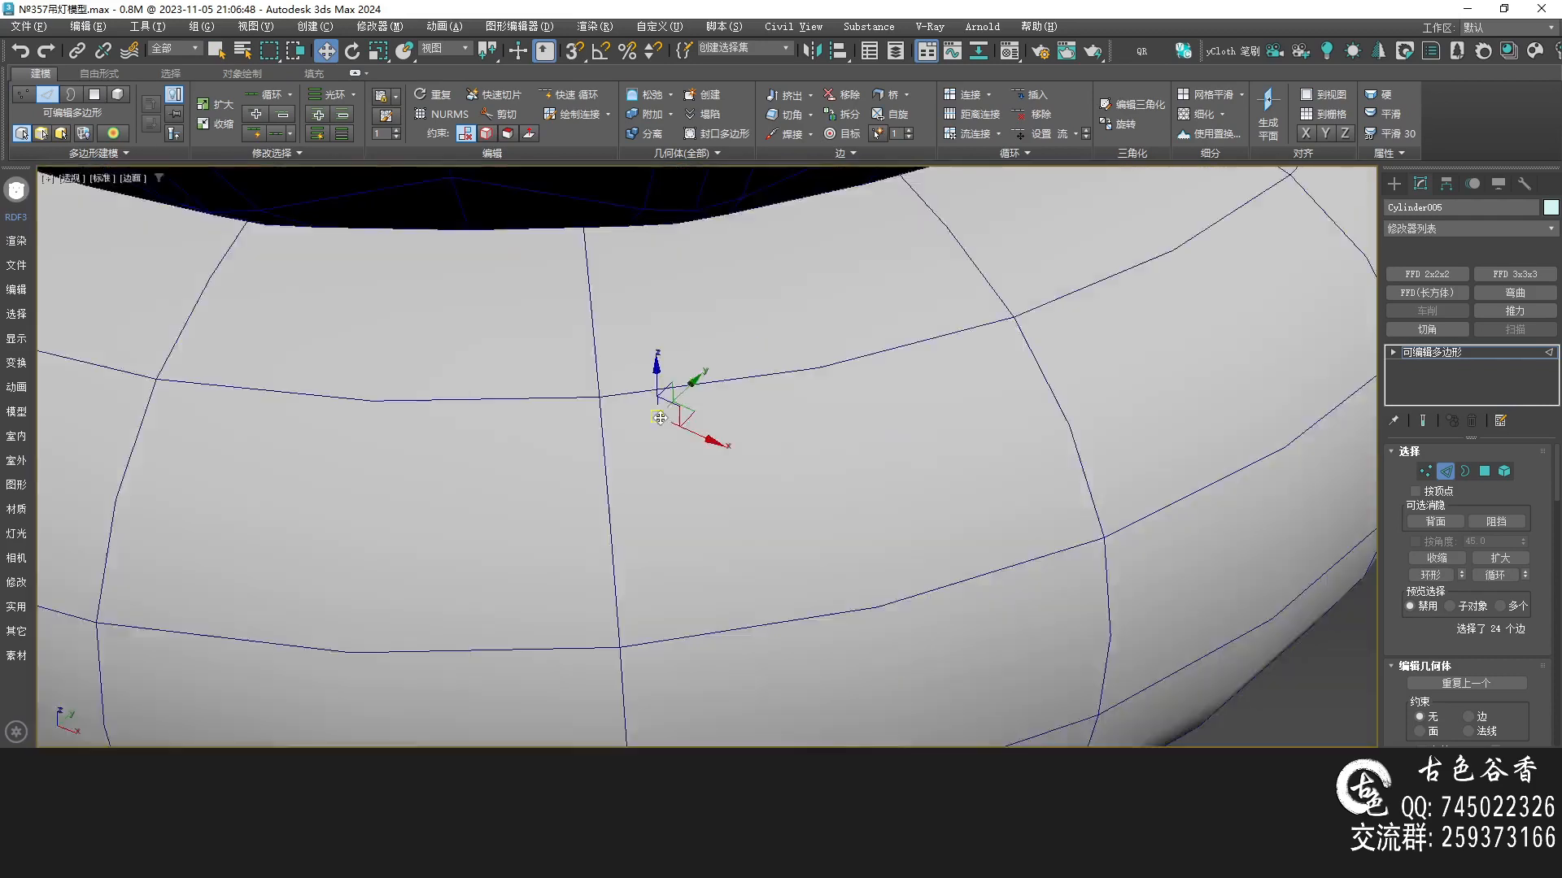
{"action": "middle_click_drag", "start_coordinate": [694, 471], "coordinate": [659, 333], "text": "alt"}
{"action": "scroll", "coordinate": [642, 446], "scroll_direction": "up", "scroll_amount": 7}
{"action": "scroll", "coordinate": [637, 439], "scroll_direction": "up", "scroll_amount": 5}
{"action": "scroll", "coordinate": [651, 342], "scroll_direction": "down", "scroll_amount": 5}
{"action": "key", "text": "alt+w"}
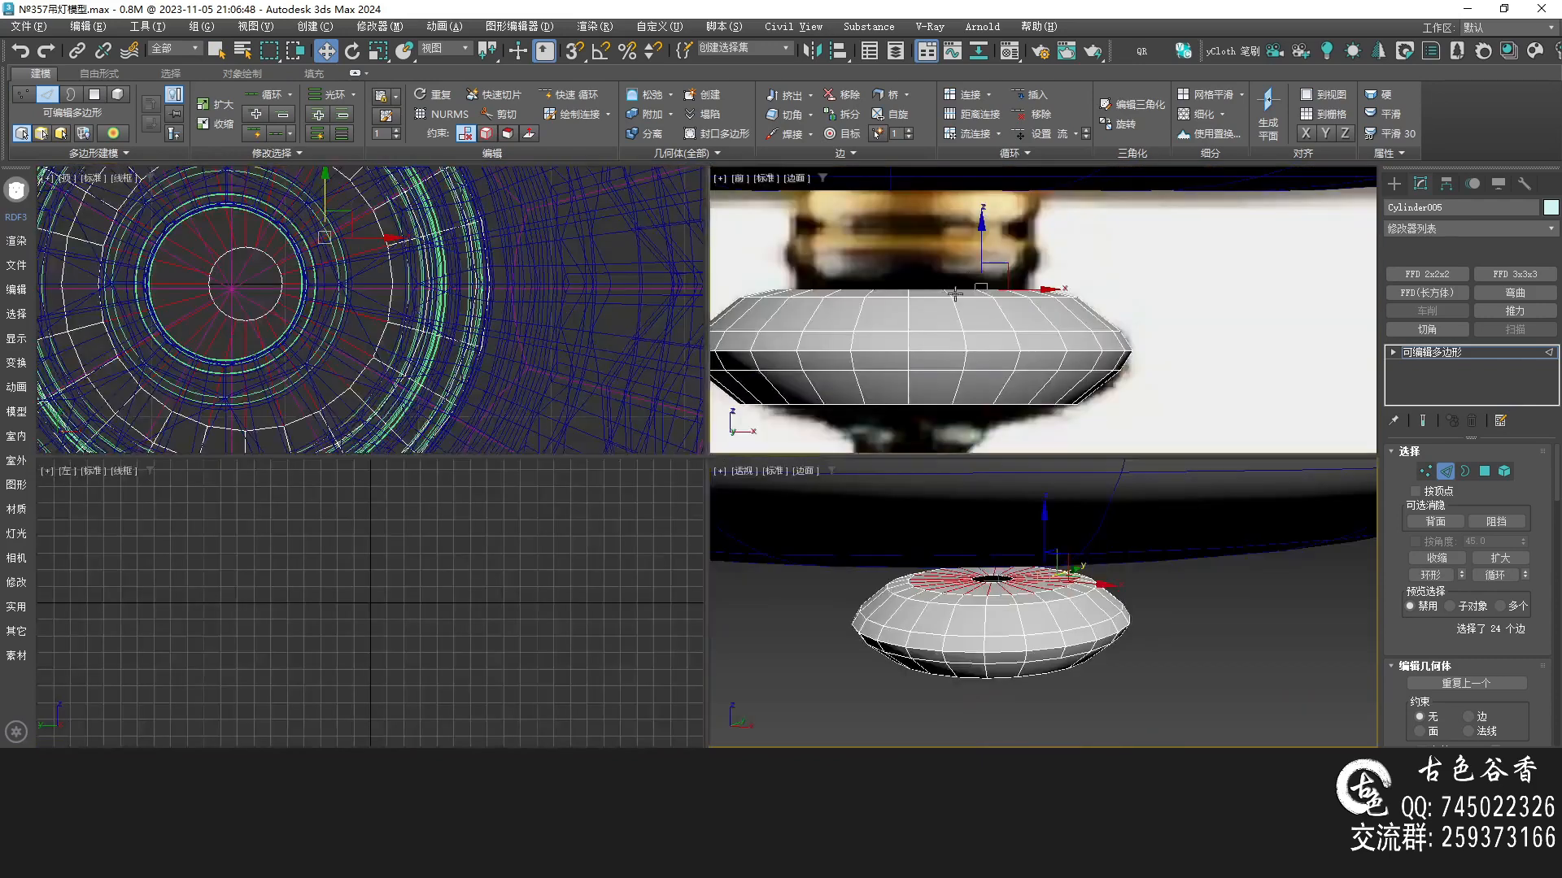
Move the disc's top edge loop slightly down to fit the reference outline
{"action": "middle_click", "coordinate": [965, 271]}
{"action": "key", "text": "alt+w"}
{"action": "key", "text": "F3"}
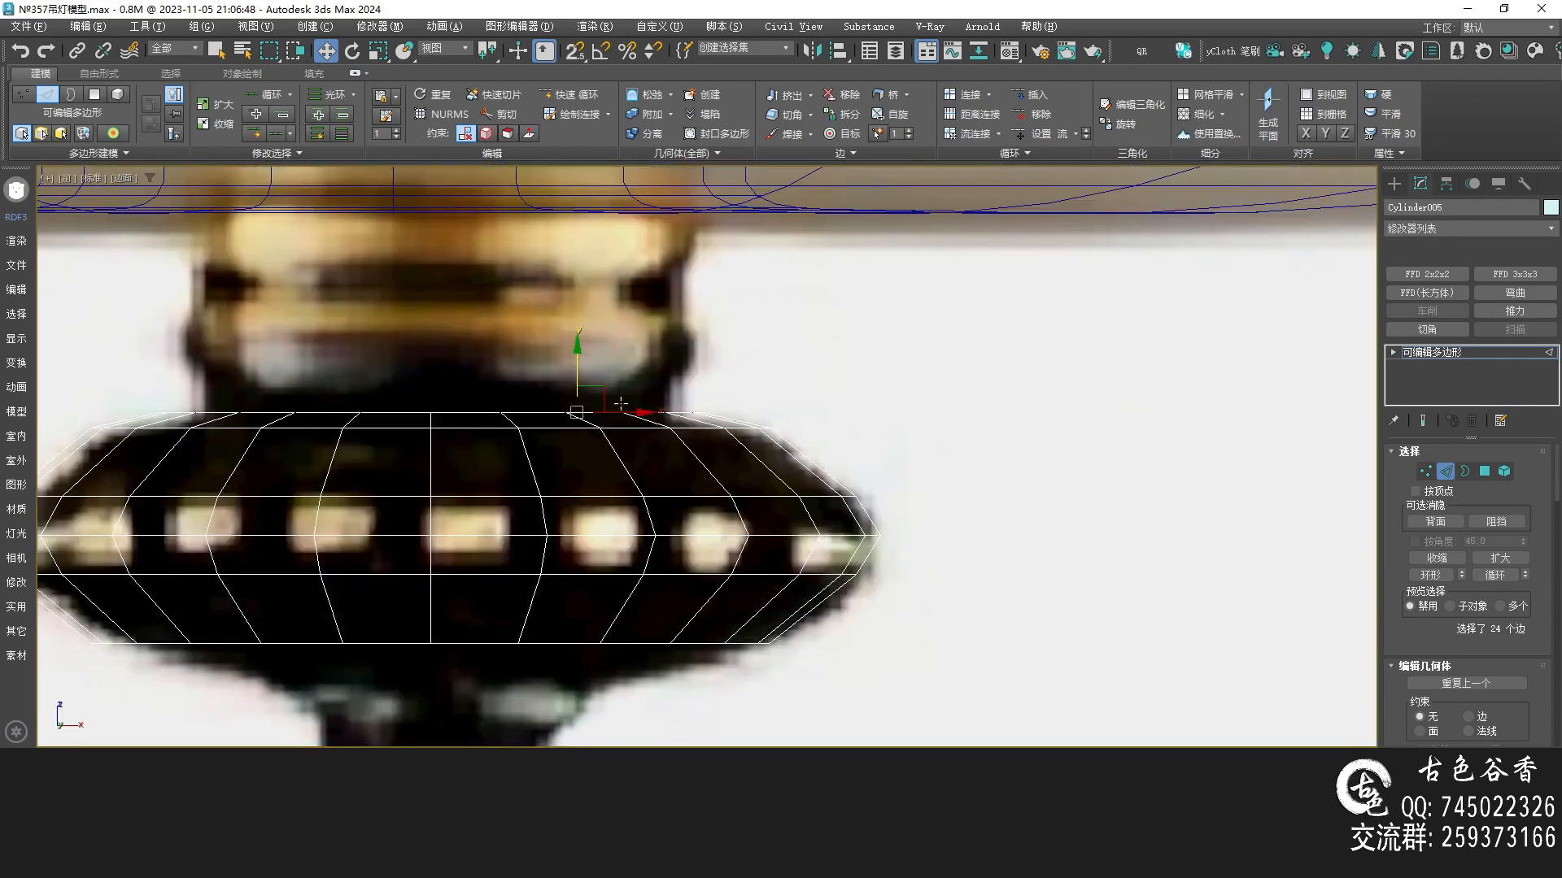
{"action": "middle_click_drag", "start_coordinate": [631, 406], "coordinate": [718, 408]}
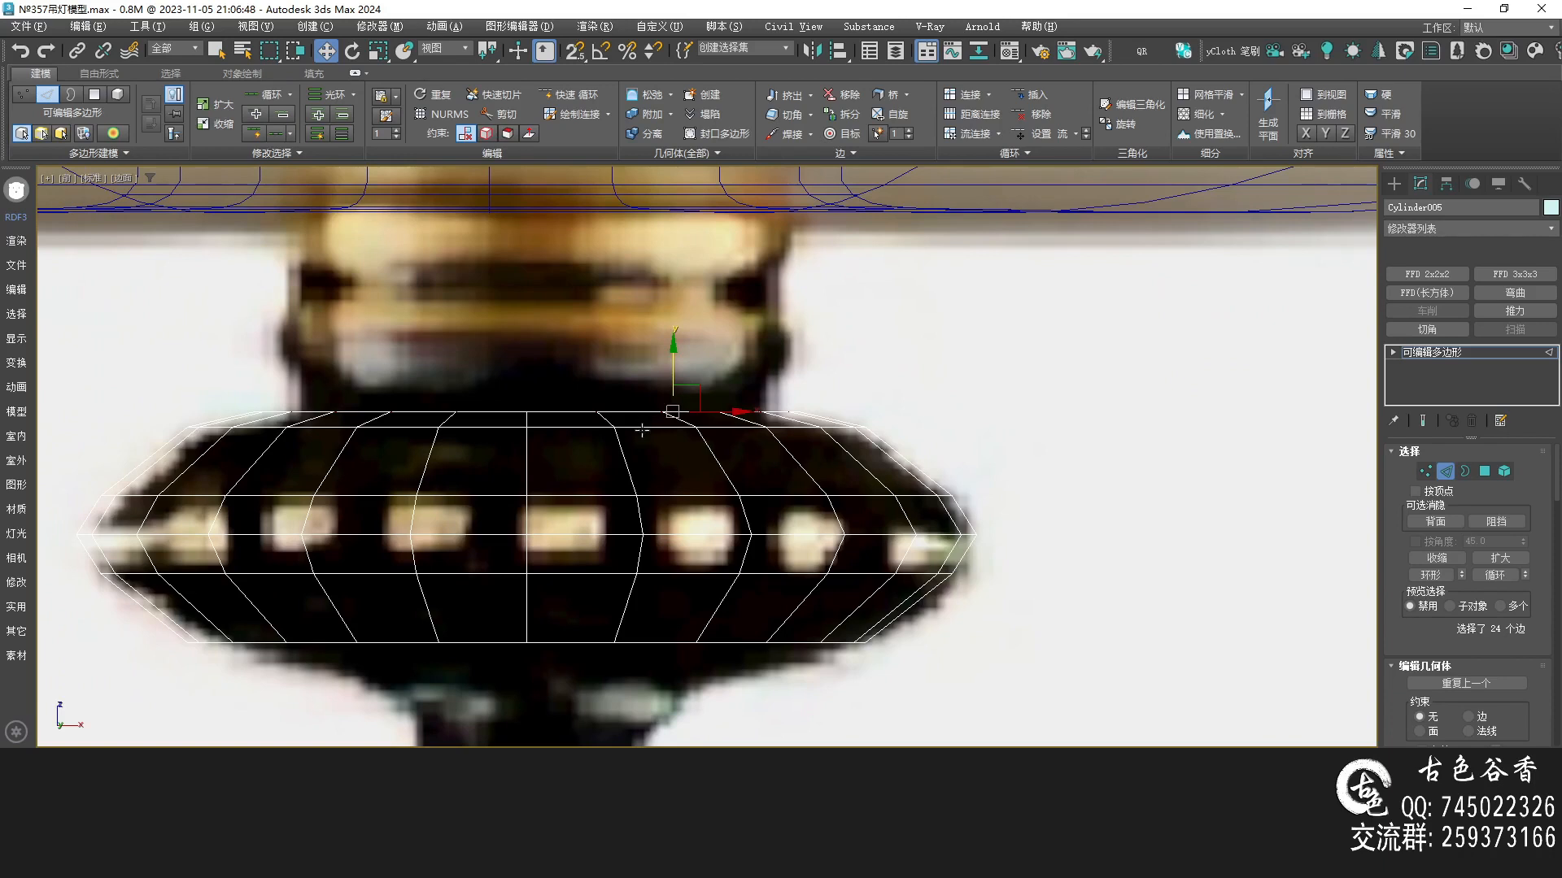
{"action": "left_click_drag", "start_coordinate": [645, 426], "coordinate": [645, 440], "text": "shift"}
Select the upper middle edge loop and move it to round the disc, checking with NURMS smoothing preview
{"action": "key", "text": "q"}
{"action": "middle_click_drag", "start_coordinate": [596, 415], "coordinate": [677, 416]}
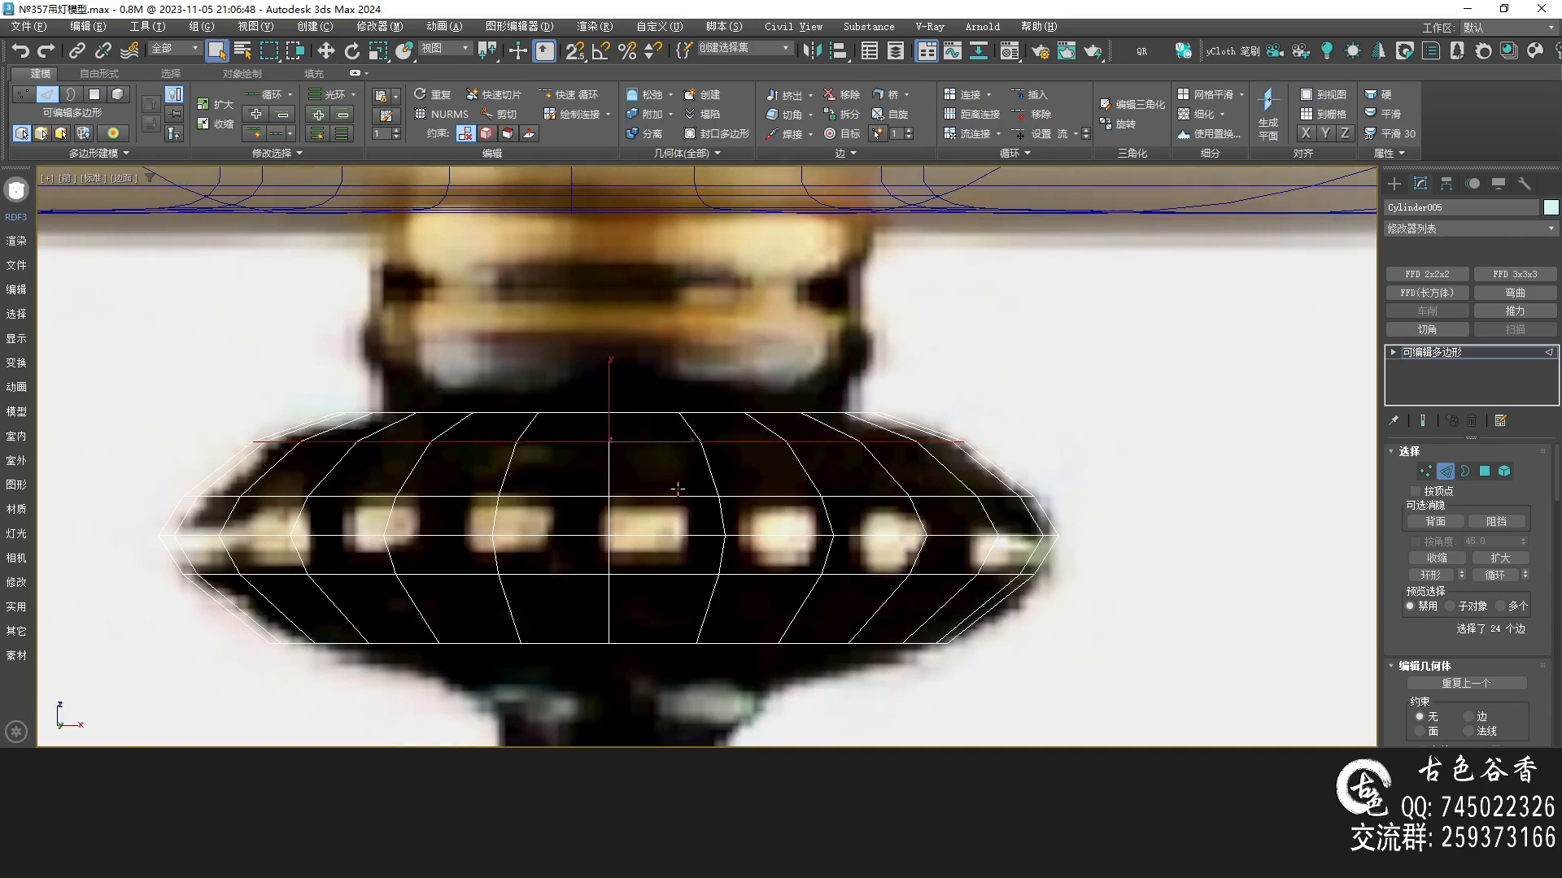
{"action": "double_click", "coordinate": [684, 497]}
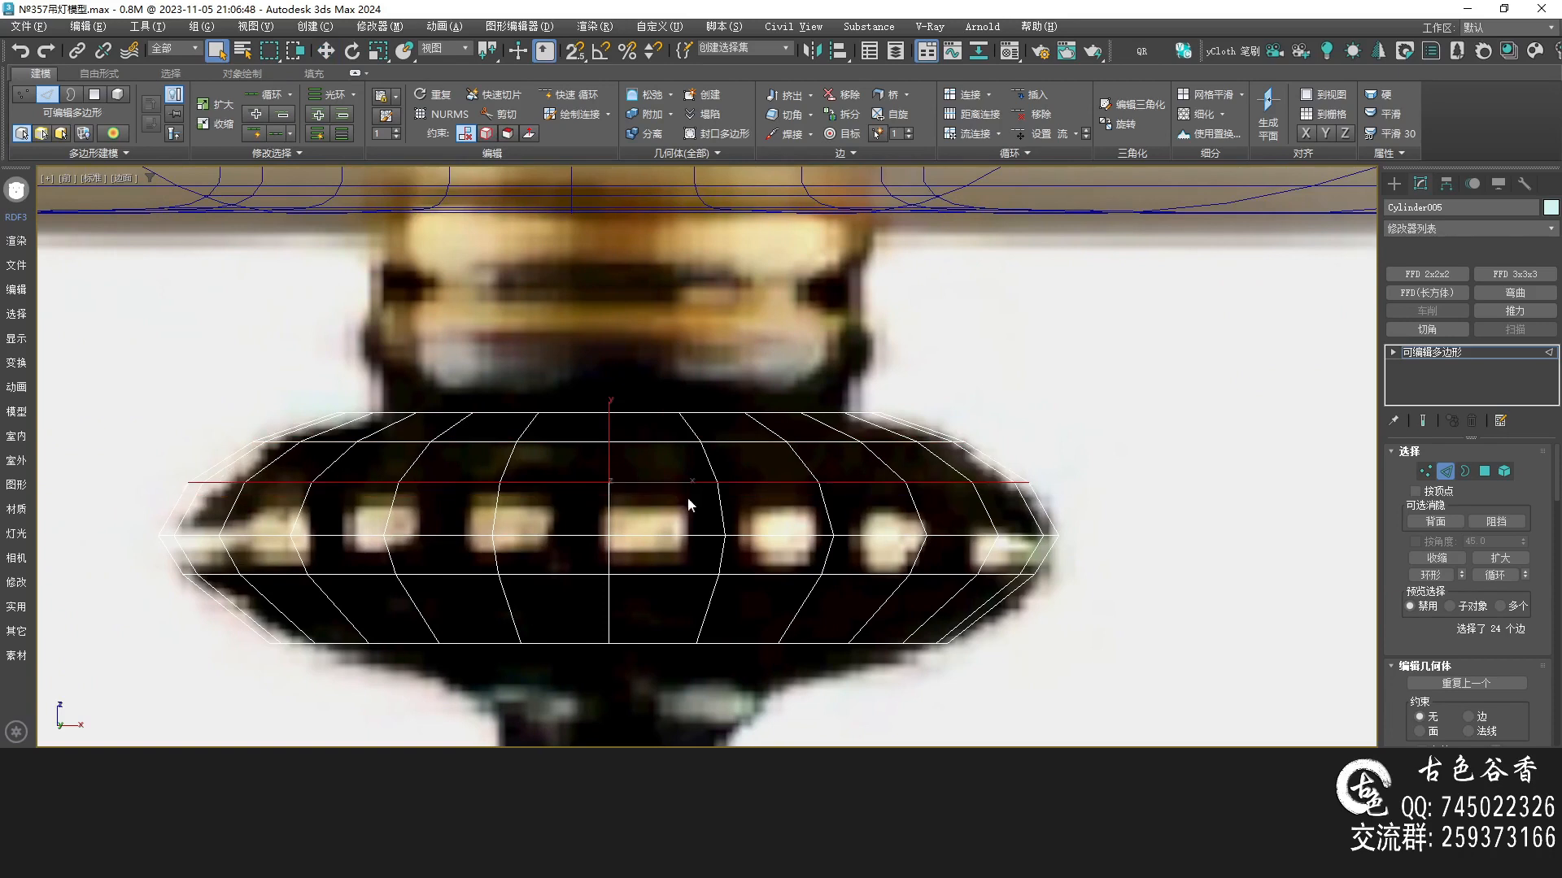
{"action": "scroll", "coordinate": [715, 474], "scroll_direction": "down", "scroll_amount": 2}
{"action": "key", "text": "p"}
{"action": "middle_click_drag", "start_coordinate": [760, 566], "coordinate": [711, 543]}
{"action": "key", "text": "F3"}
{"action": "middle_click_drag", "start_coordinate": [606, 403], "coordinate": [602, 411], "text": "alt"}
{"action": "key", "text": "ctrl+q"}
{"action": "mouse_move", "coordinate": [643, 491]}
{"action": "middle_mouse_down", "text": "alt"}
{"action": "mouse_move", "coordinate": [632, 468]}
{"action": "mouse_move", "coordinate": [639, 489]}
{"action": "middle_mouse_up", "text": "alt"}
{"action": "key", "text": "f"}
{"action": "middle_click_drag", "start_coordinate": [783, 406], "coordinate": [770, 446]}
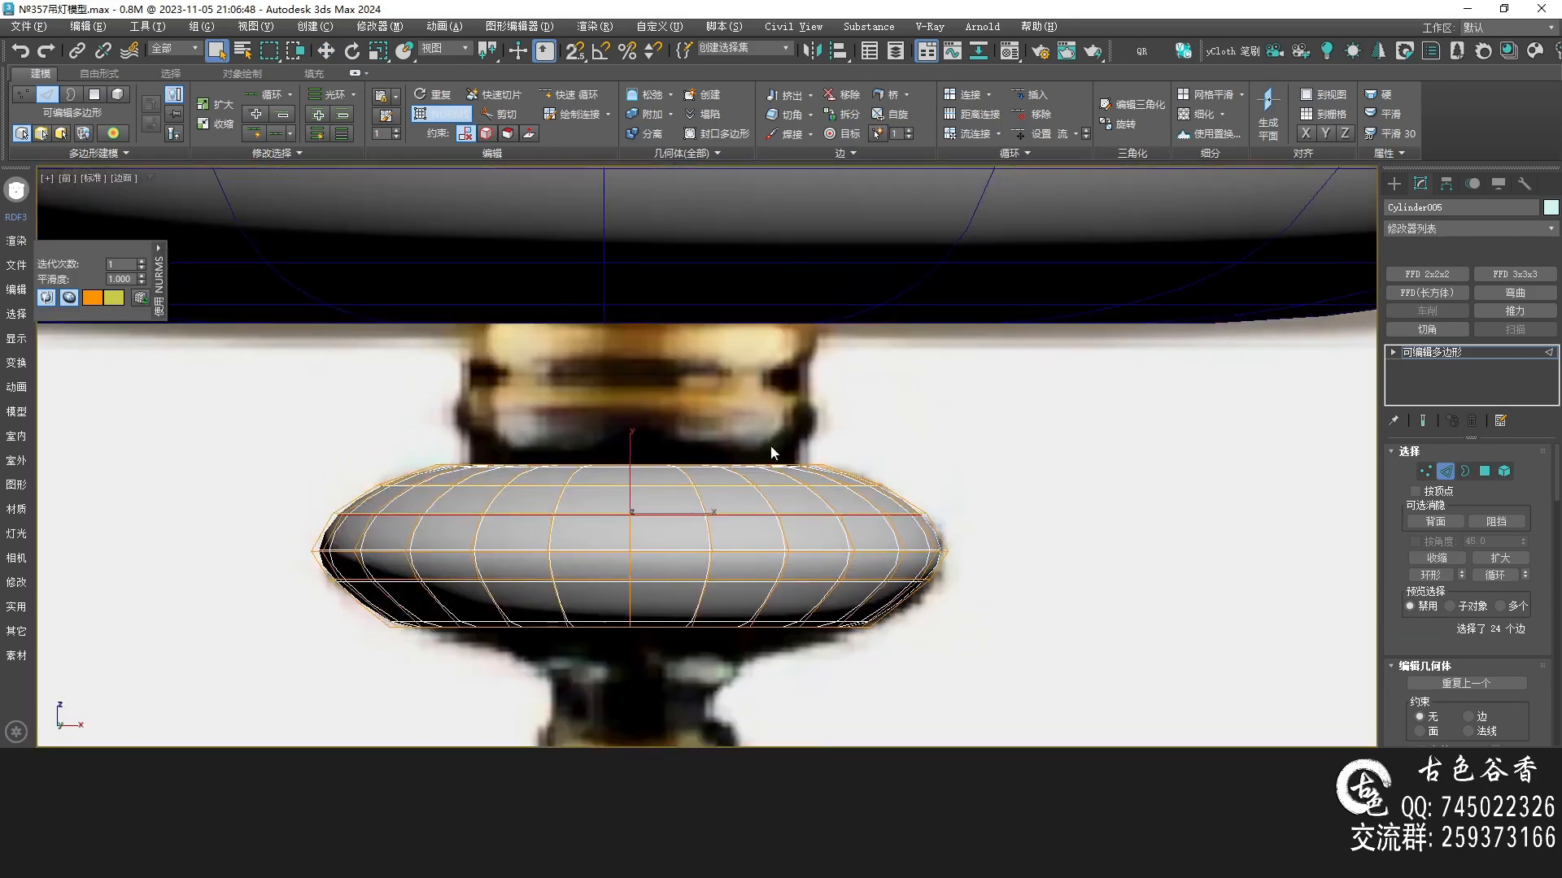
{"action": "scroll", "coordinate": [602, 473], "scroll_direction": "up", "scroll_amount": 2}
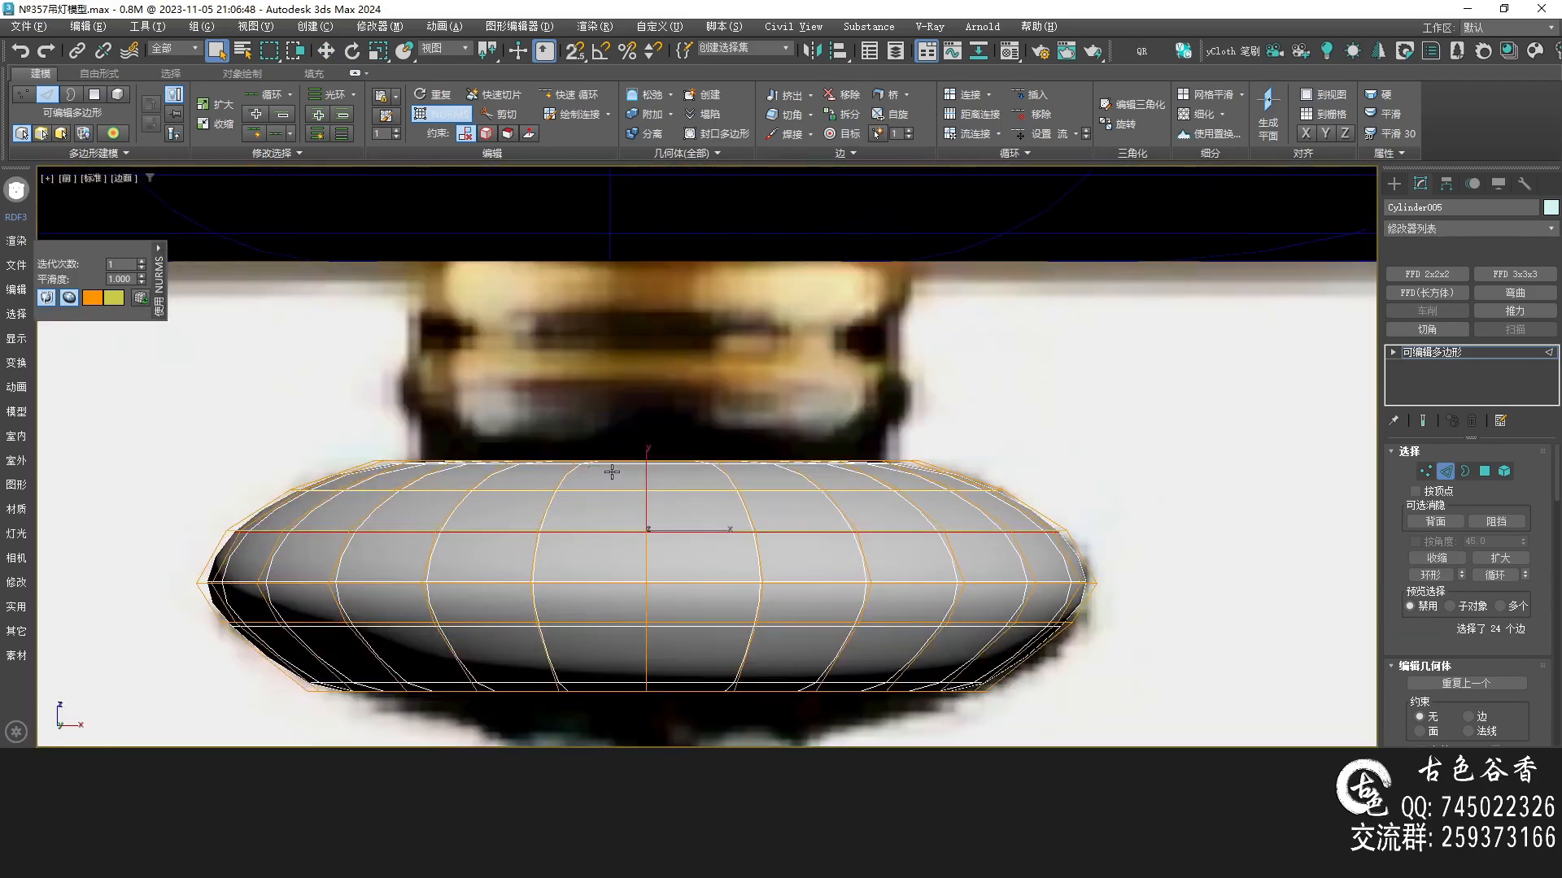
{"action": "middle_click_drag", "start_coordinate": [609, 473], "coordinate": [604, 450]}
{"action": "key", "text": "ctrl+q"}
Add a Symmetry modifier to the disc mirrored on the Z axis with flip
{"action": "key", "text": "2"}
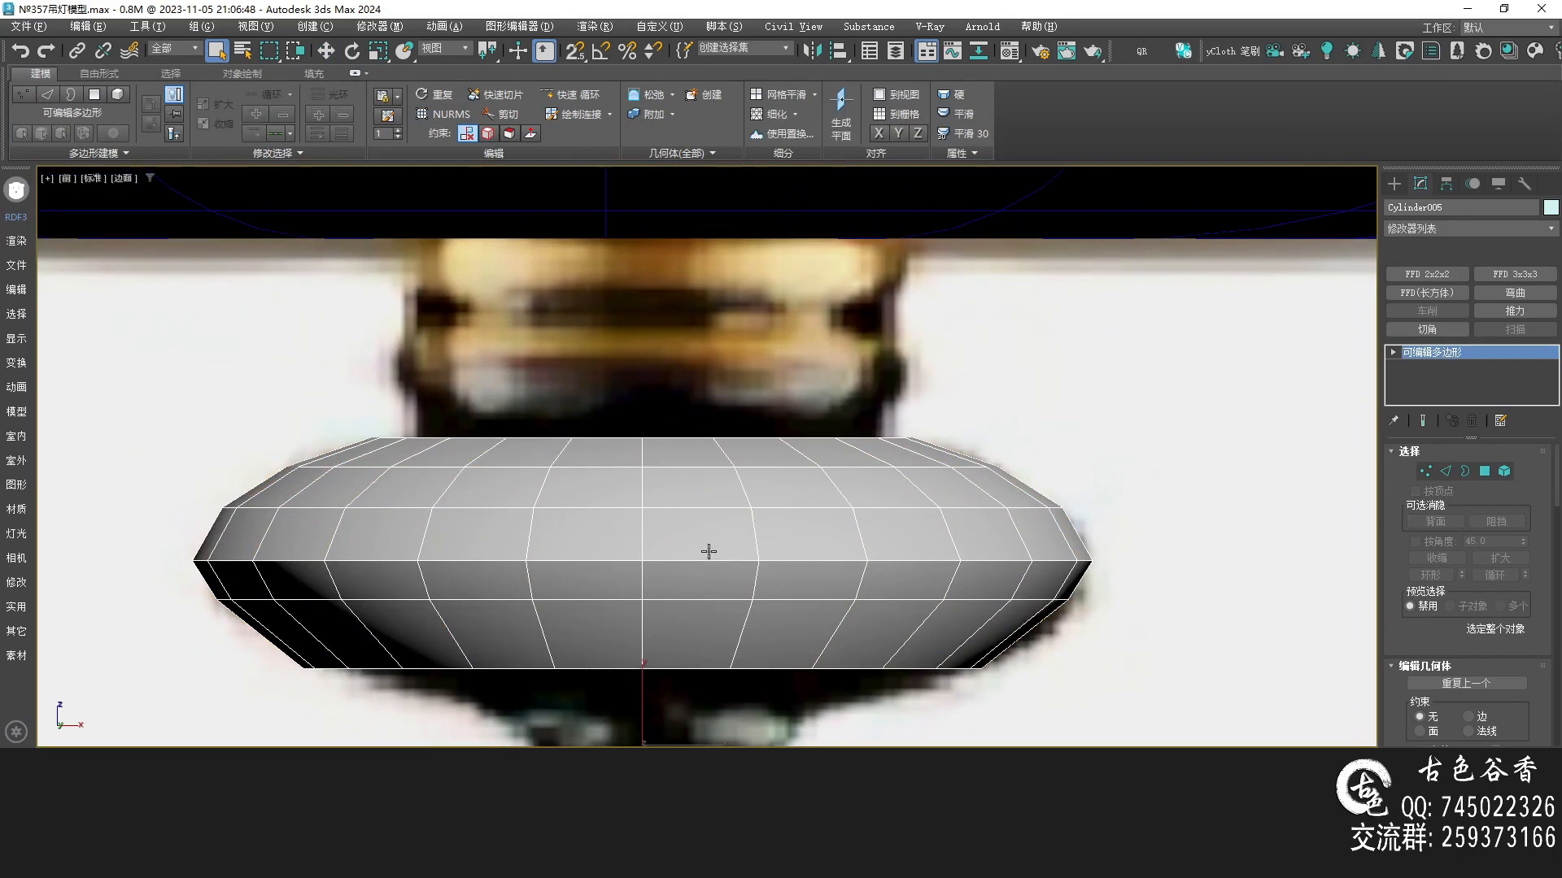
{"action": "key", "text": "2"}
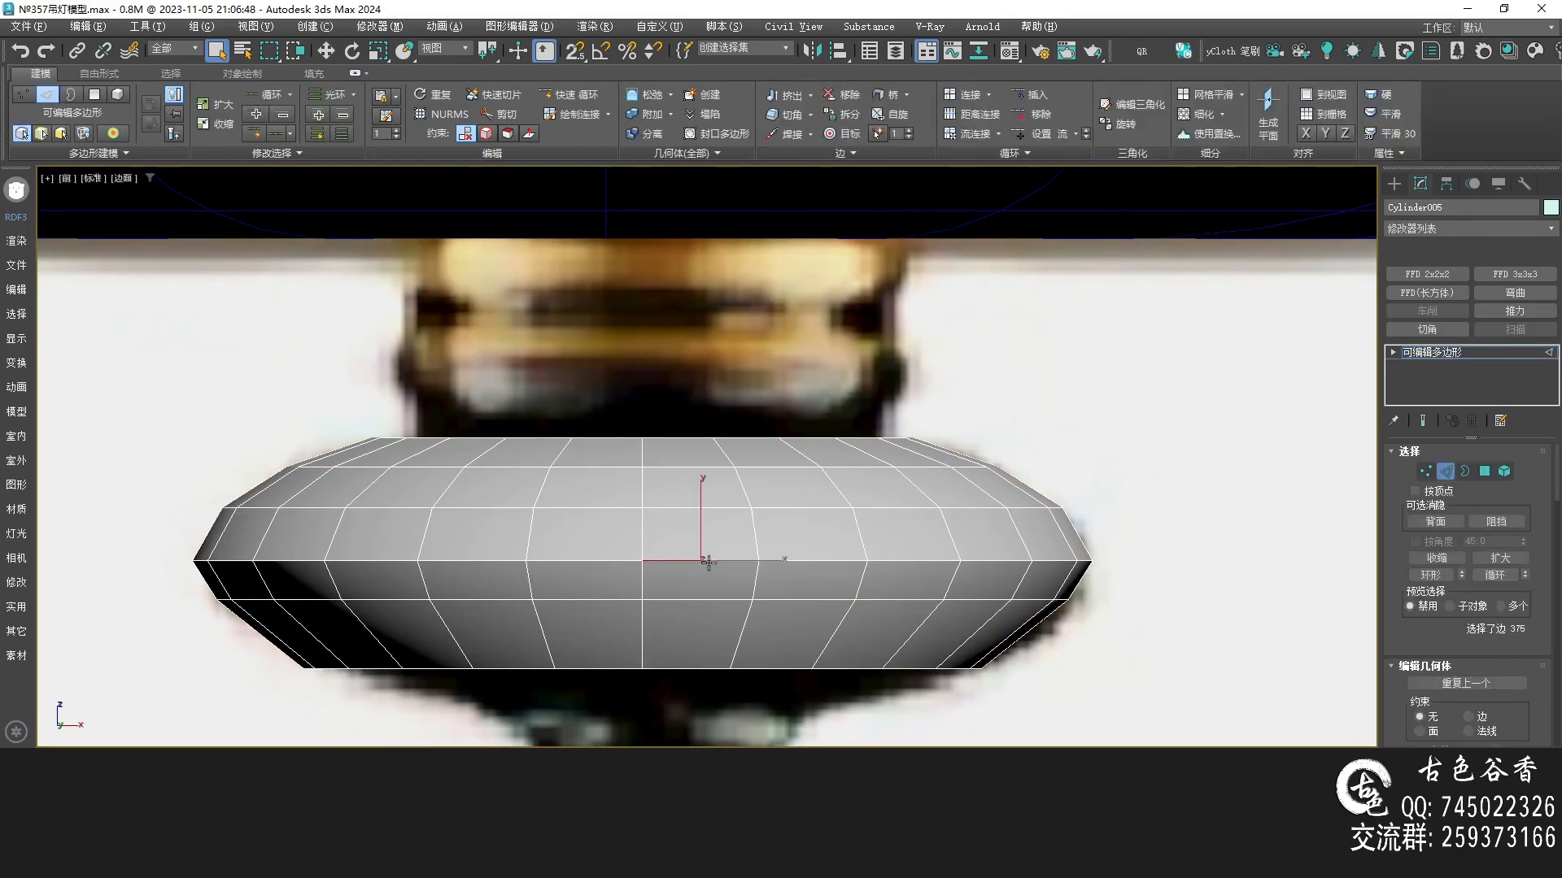
{"action": "key", "text": "alt+s"}
{"action": "left_click", "coordinate": [1444, 505]}
{"action": "left_click", "coordinate": [1440, 522]}
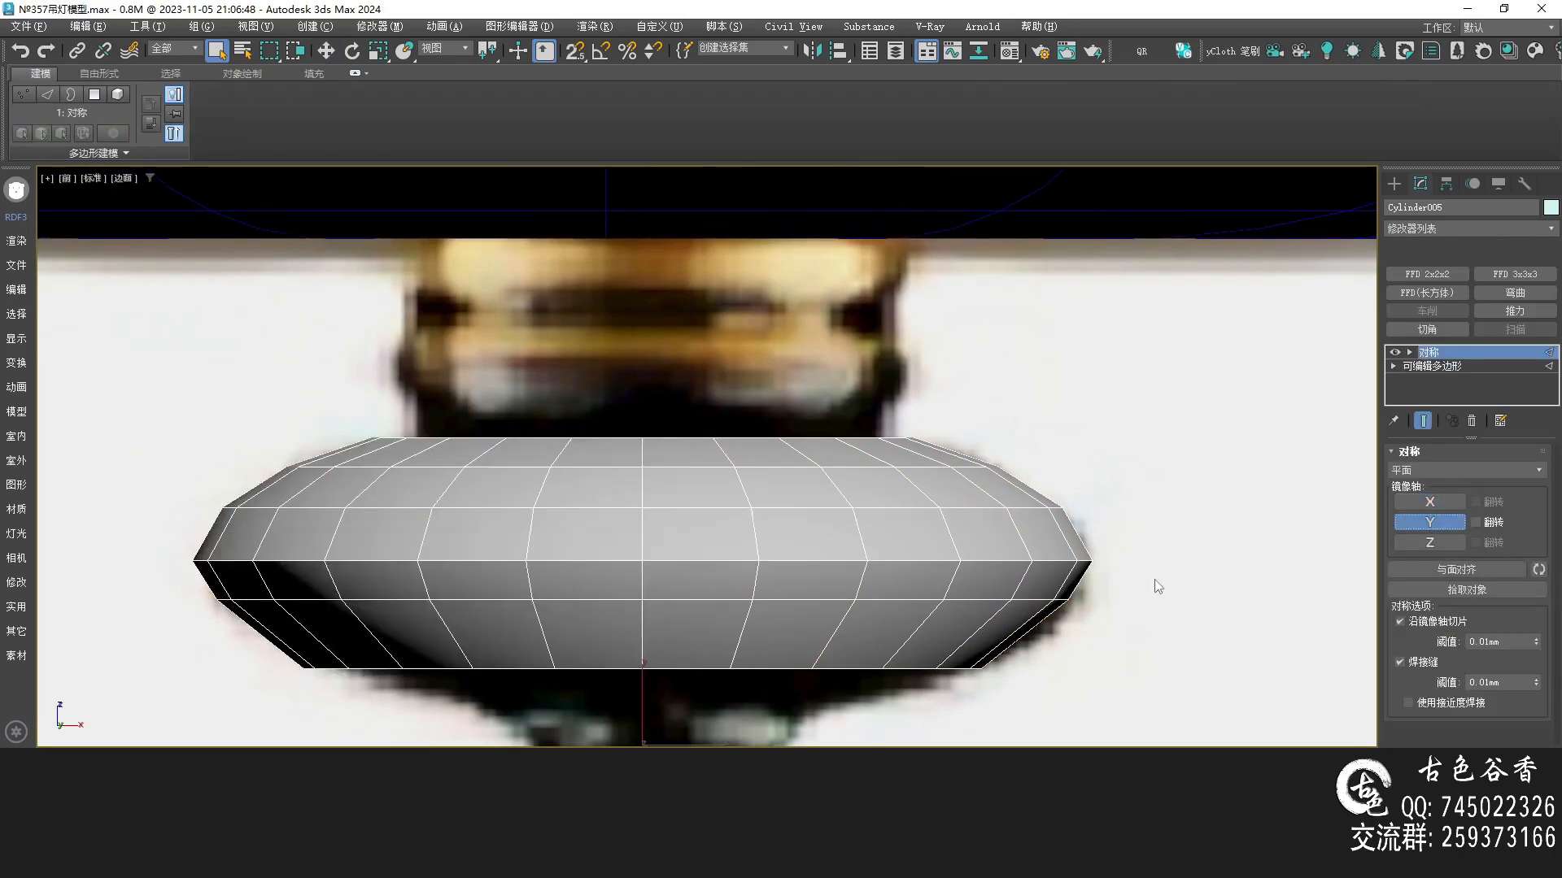
{"action": "left_click", "coordinate": [1476, 522]}
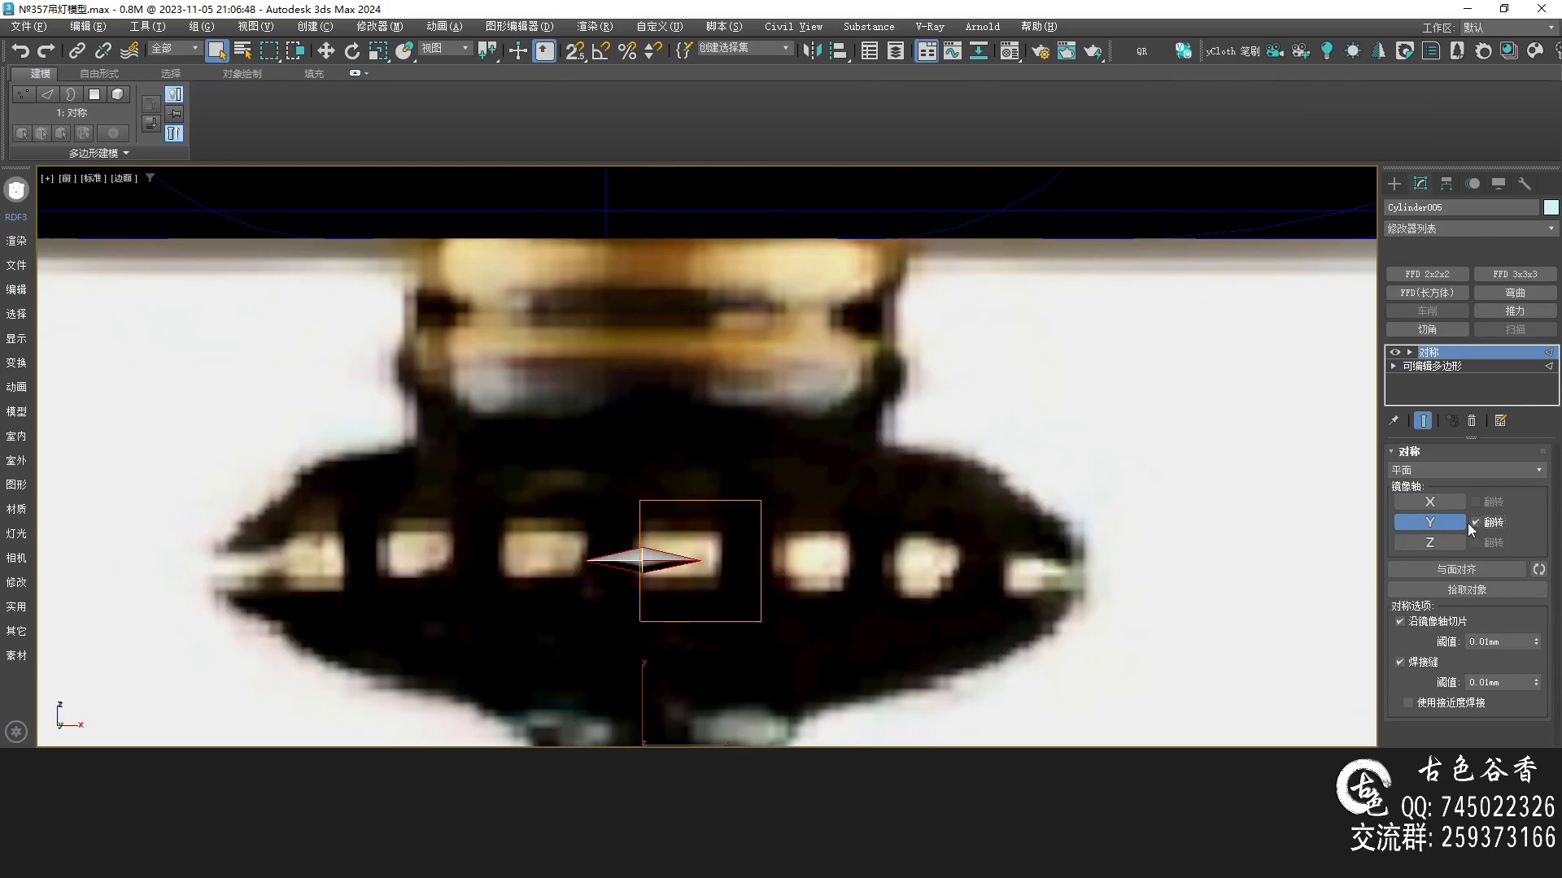
{"action": "left_click", "coordinate": [1476, 523]}
{"action": "left_click", "coordinate": [1440, 529]}
{"action": "left_click", "coordinate": [1433, 545]}
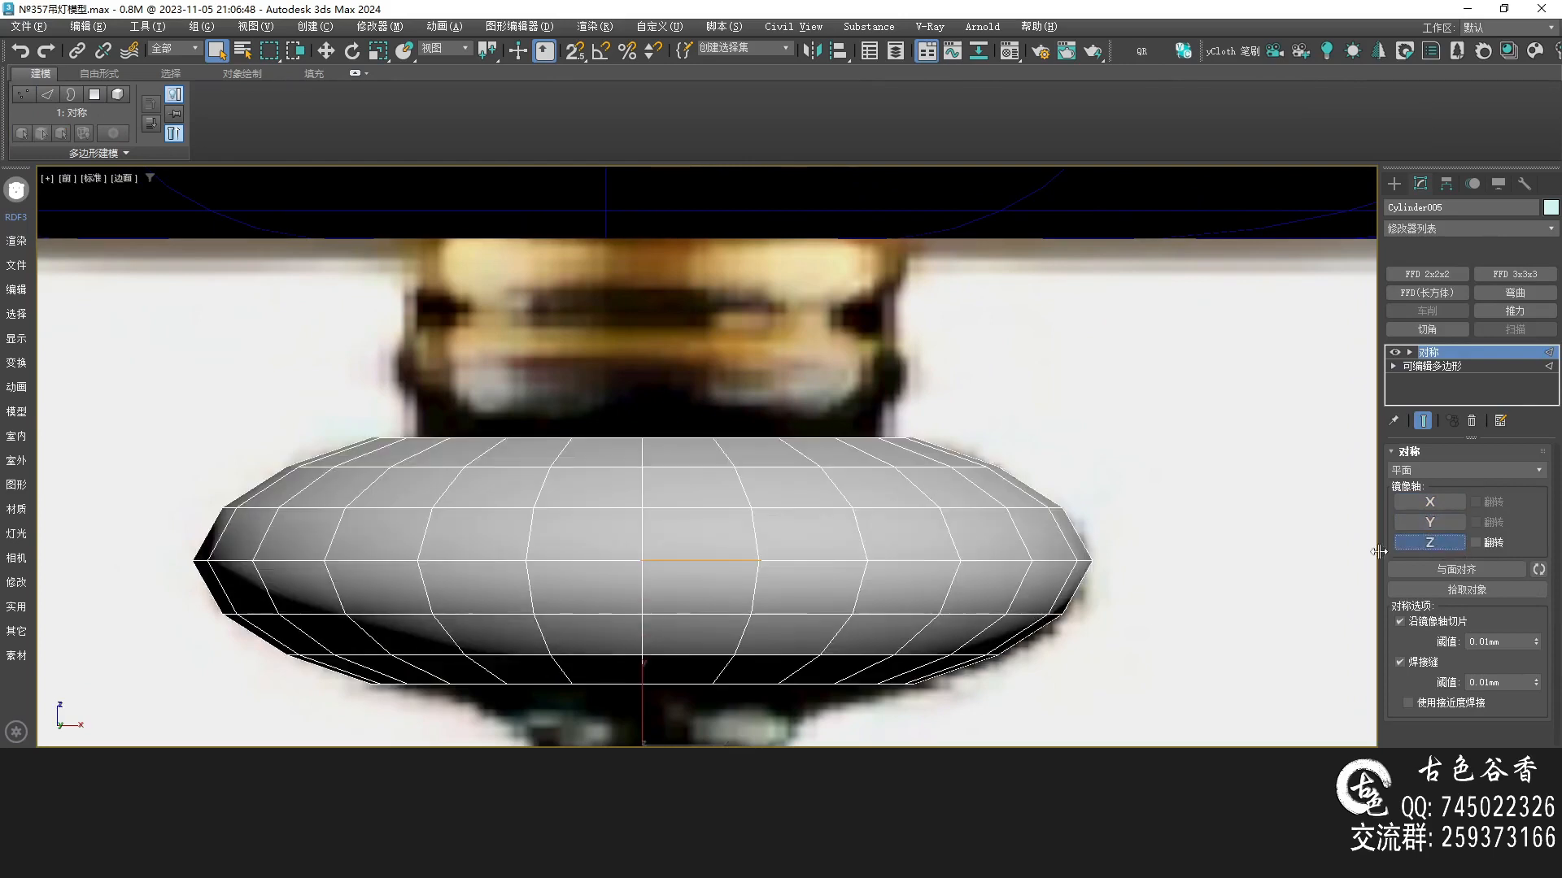
Collapse the Symmetry modifier into the disc's editable poly
{"action": "middle_click_drag", "start_coordinate": [692, 634], "coordinate": [690, 568]}
{"action": "key", "text": "alt+c"}
{"action": "middle_click_drag", "start_coordinate": [712, 624], "coordinate": [688, 511]}
{"action": "key", "text": "alt+w"}
{"action": "middle_click", "coordinate": [774, 650]}
{"action": "key", "text": "alt+w"}
{"action": "middle_click_drag", "start_coordinate": [774, 672], "coordinate": [638, 505]}
{"action": "scroll", "coordinate": [518, 489], "scroll_direction": "up", "scroll_amount": 3}
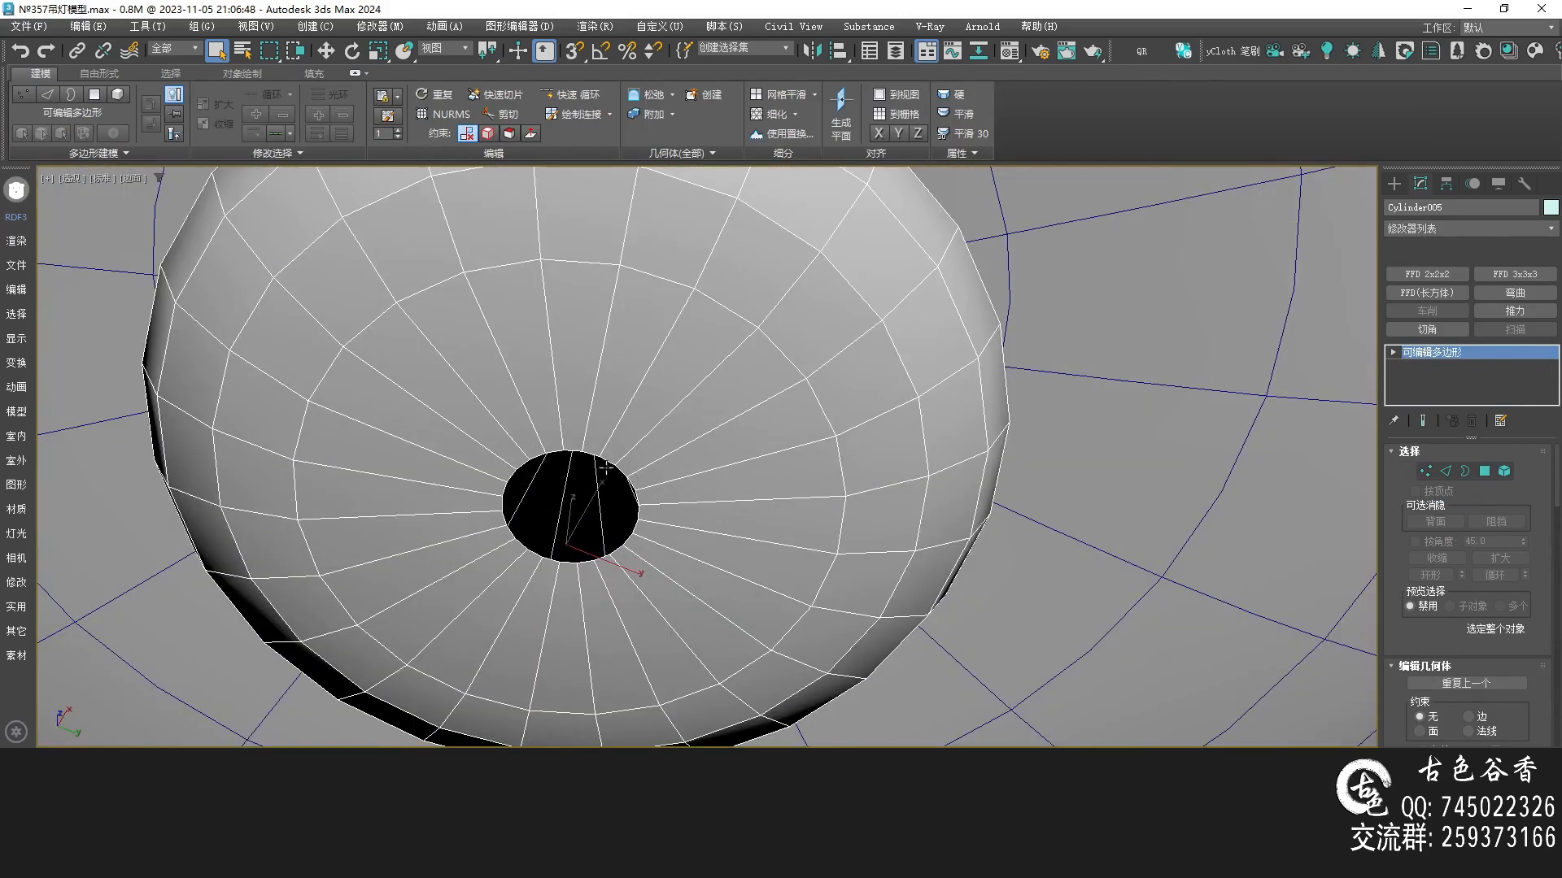
Select the bottom hole's border, move it down and scale it inward to form the neck taper
{"action": "key", "text": "2"}
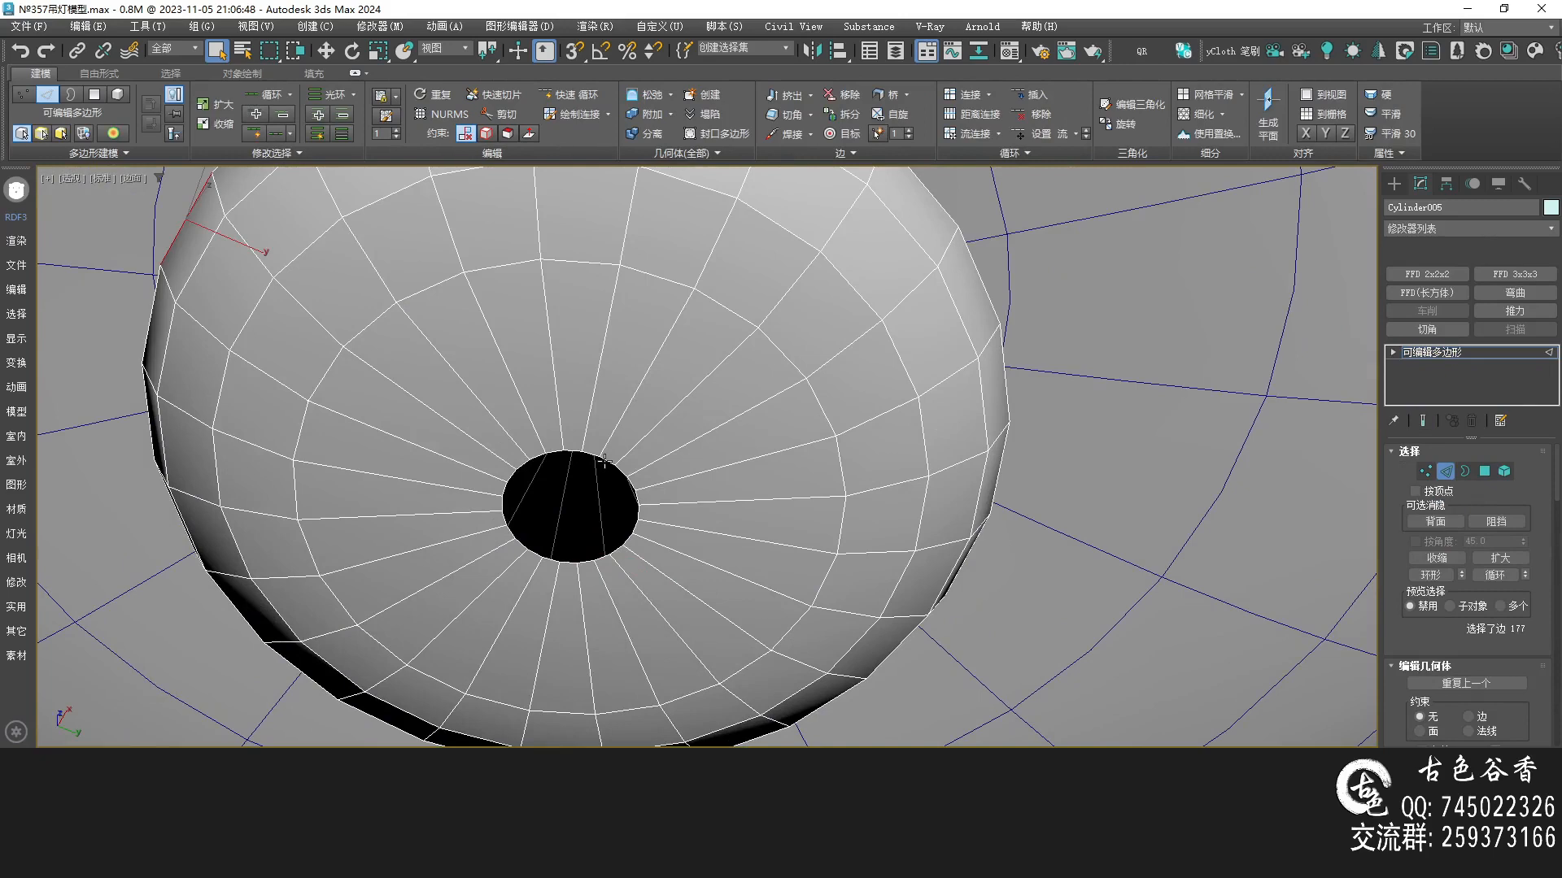
{"action": "key", "text": "3"}
{"action": "left_click", "coordinate": [604, 461]}
{"action": "key", "text": "f"}
{"action": "key", "text": "w"}
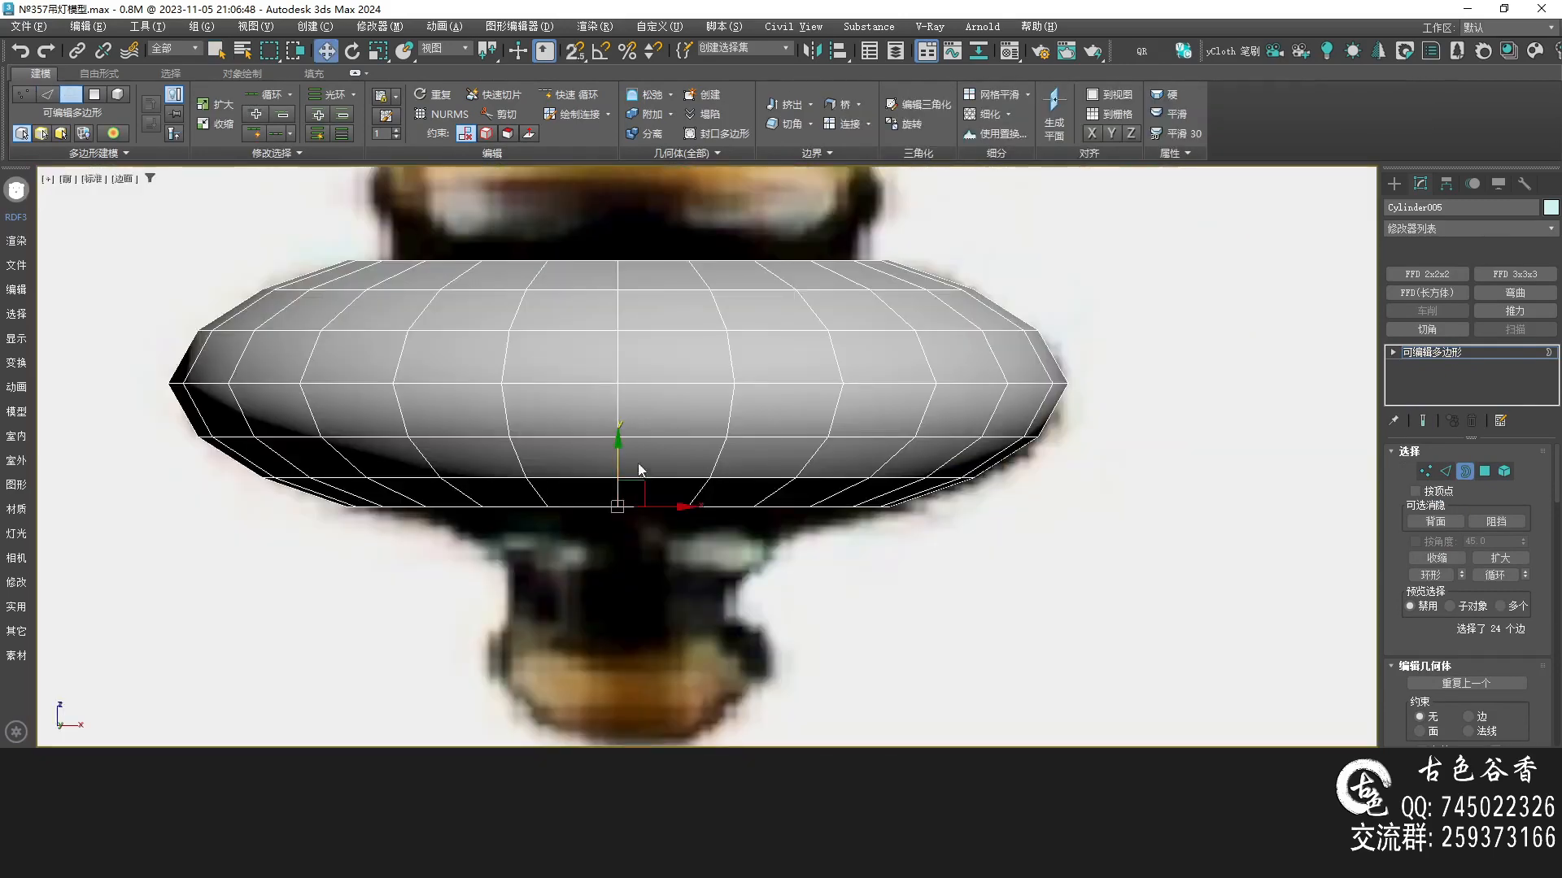
{"action": "left_click_drag", "start_coordinate": [615, 457], "coordinate": [635, 523]}
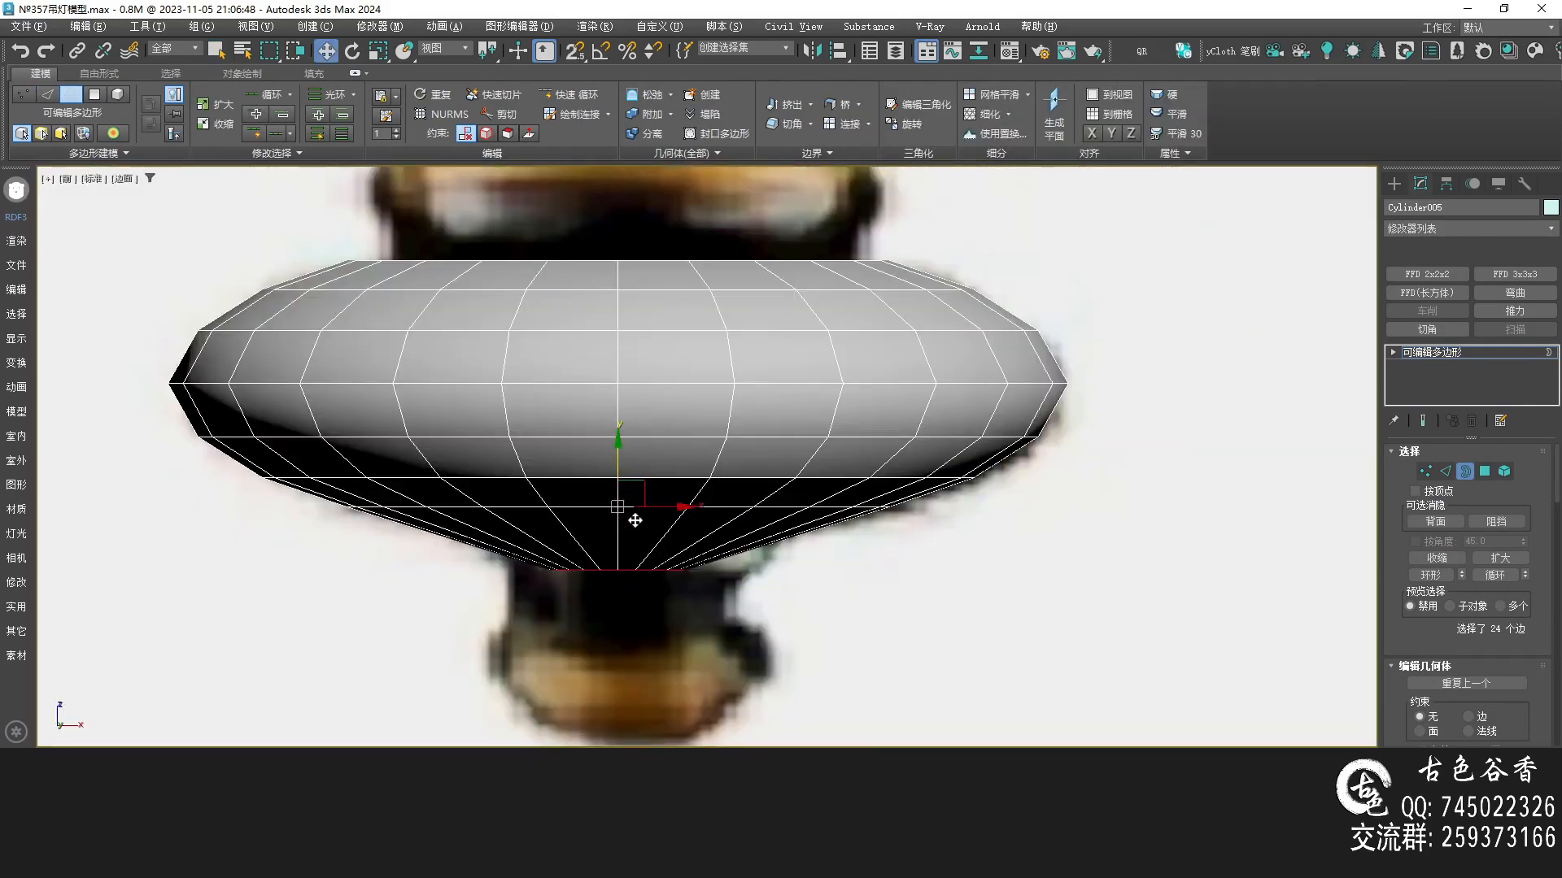
{"action": "key", "text": "r"}
{"action": "left_click_drag", "start_coordinate": [623, 558], "coordinate": [636, 481]}
Select the edge loop below the rim and move it to shape the underside to the reference
{"action": "scroll", "coordinate": [781, 530], "scroll_direction": "up", "scroll_amount": 5}
{"action": "key", "text": "2"}
{"action": "double_click", "coordinate": [748, 494]}
{"action": "key", "text": "w"}
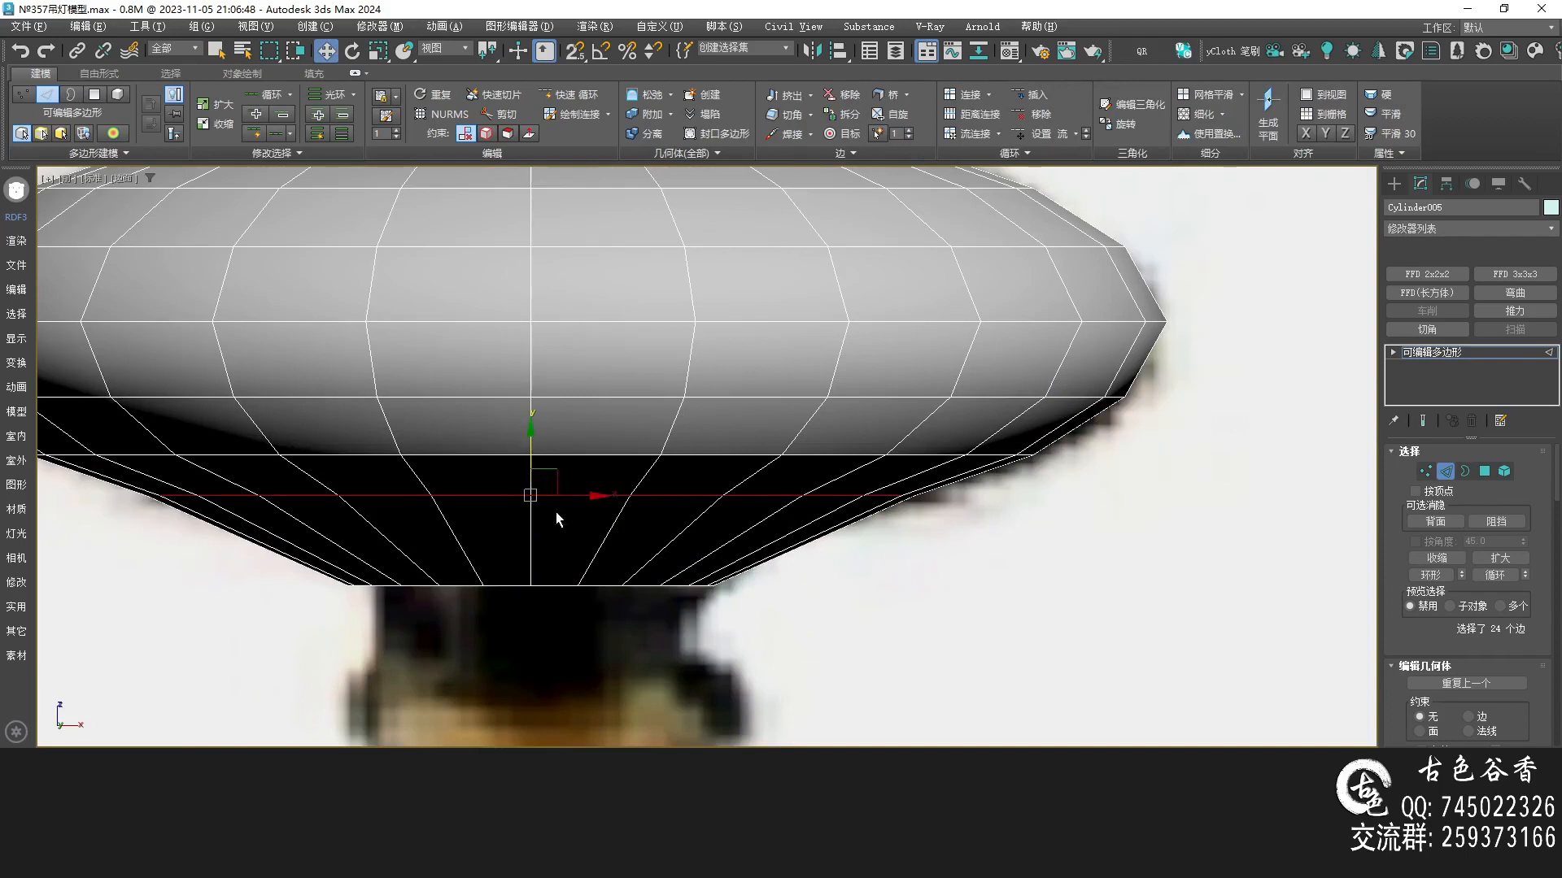
{"action": "key", "text": "alt+w"}
{"action": "key", "text": "alt+w"}
{"action": "middle_click_drag", "start_coordinate": [705, 620], "coordinate": [697, 585], "text": "alt"}
{"action": "middle_click_drag", "start_coordinate": [746, 347], "coordinate": [727, 515]}
{"action": "scroll", "coordinate": [727, 516], "scroll_direction": "down", "scroll_amount": 3}
{"action": "middle_click_drag", "start_coordinate": [711, 423], "coordinate": [719, 521], "text": "alt"}
{"action": "key", "text": "alt+w"}
{"action": "middle_click", "coordinate": [865, 399]}
{"action": "key", "text": "alt+w"}
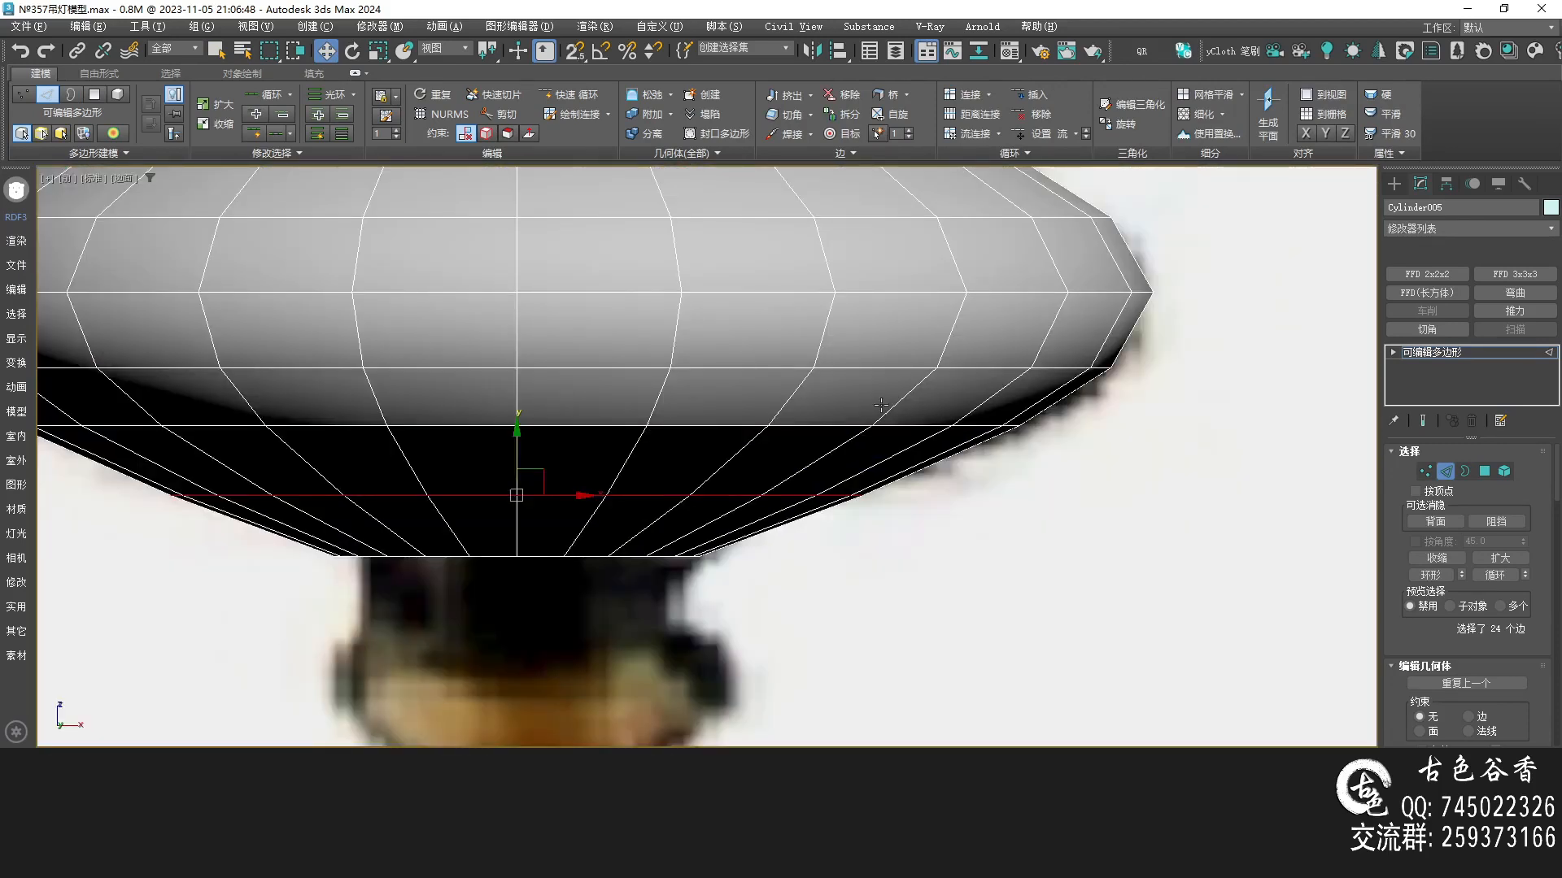
{"action": "scroll", "coordinate": [903, 506], "scroll_direction": "down", "scroll_amount": 5}
{"action": "scroll", "coordinate": [1017, 517], "scroll_direction": "up", "scroll_amount": 2}
{"action": "middle_click_drag", "start_coordinate": [721, 376], "coordinate": [687, 466]}
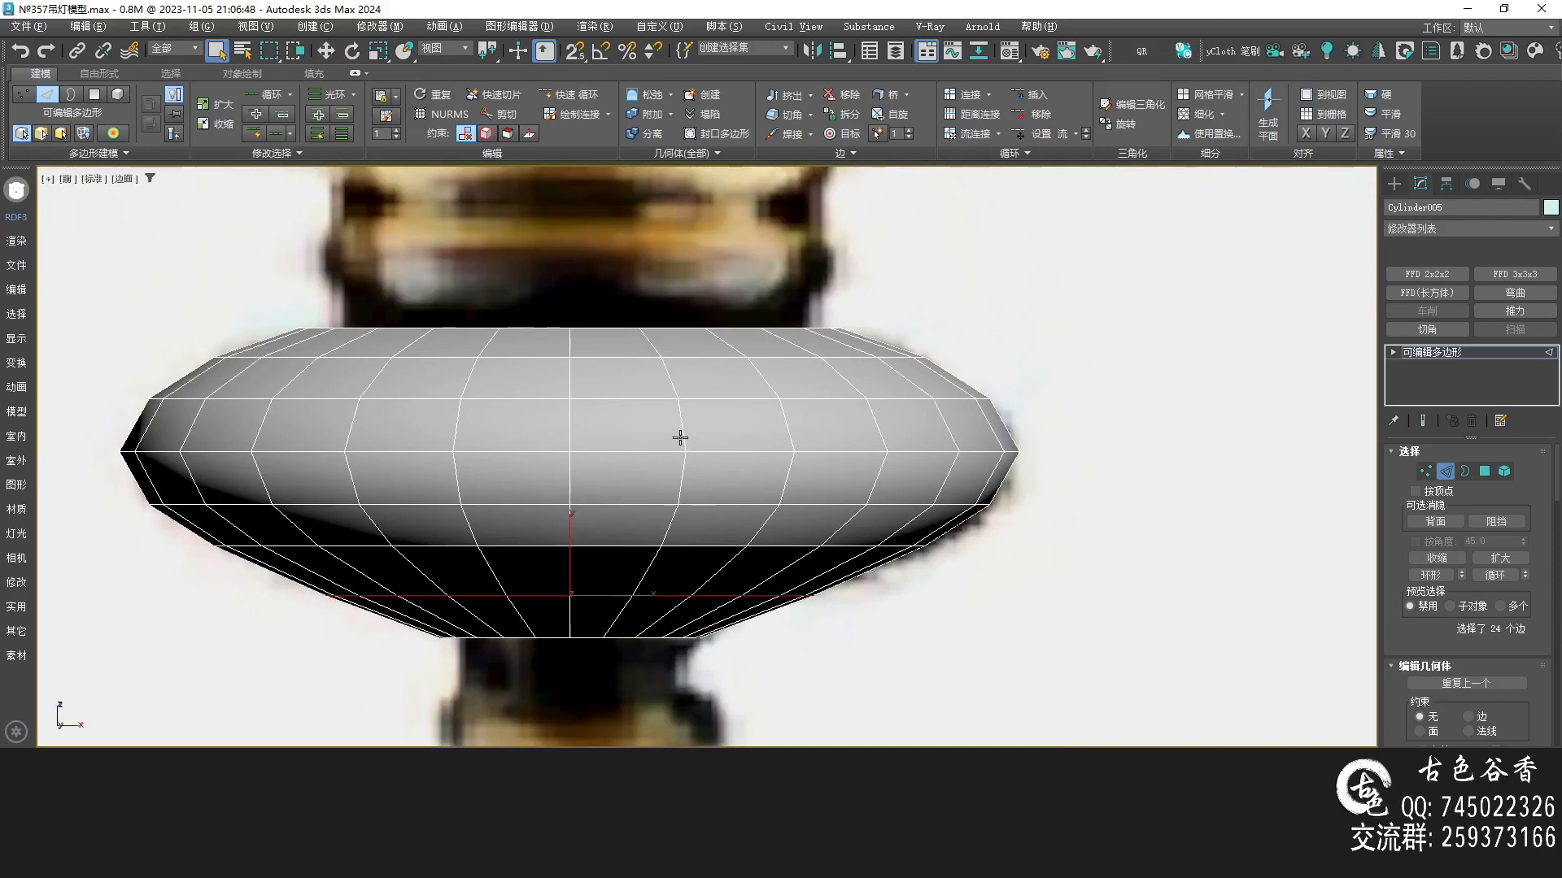
Select all vertical edges of the disc and extrude them with 0 mm height and a small width to form grooves
{"action": "double_click", "coordinate": [680, 435]}
{"action": "middle_click_drag", "start_coordinate": [638, 534], "coordinate": [642, 481]}
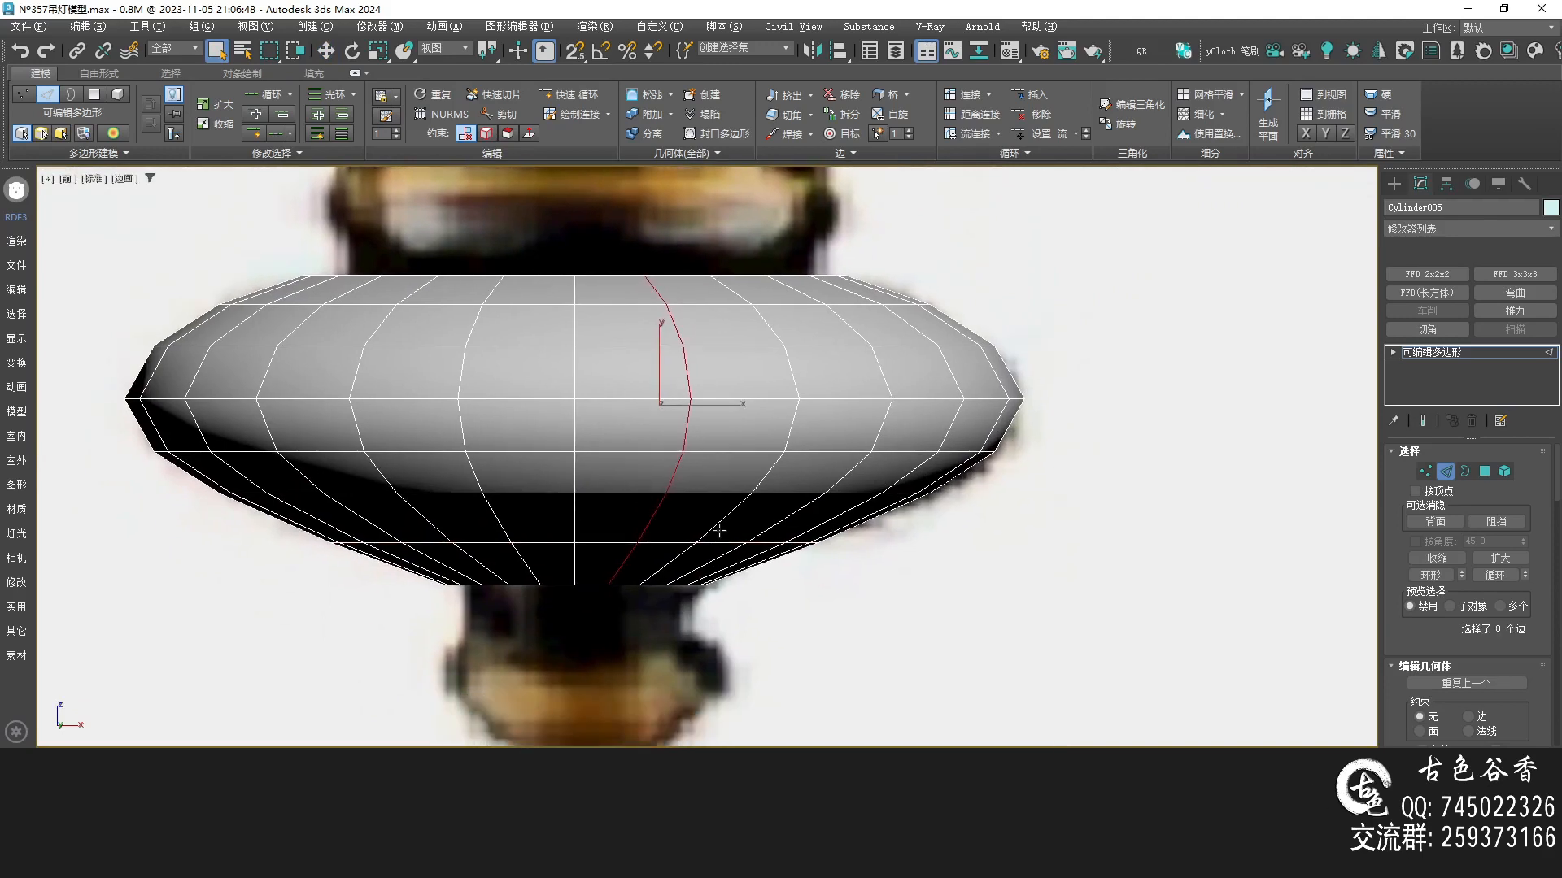
{"action": "key", "text": "alt+r"}
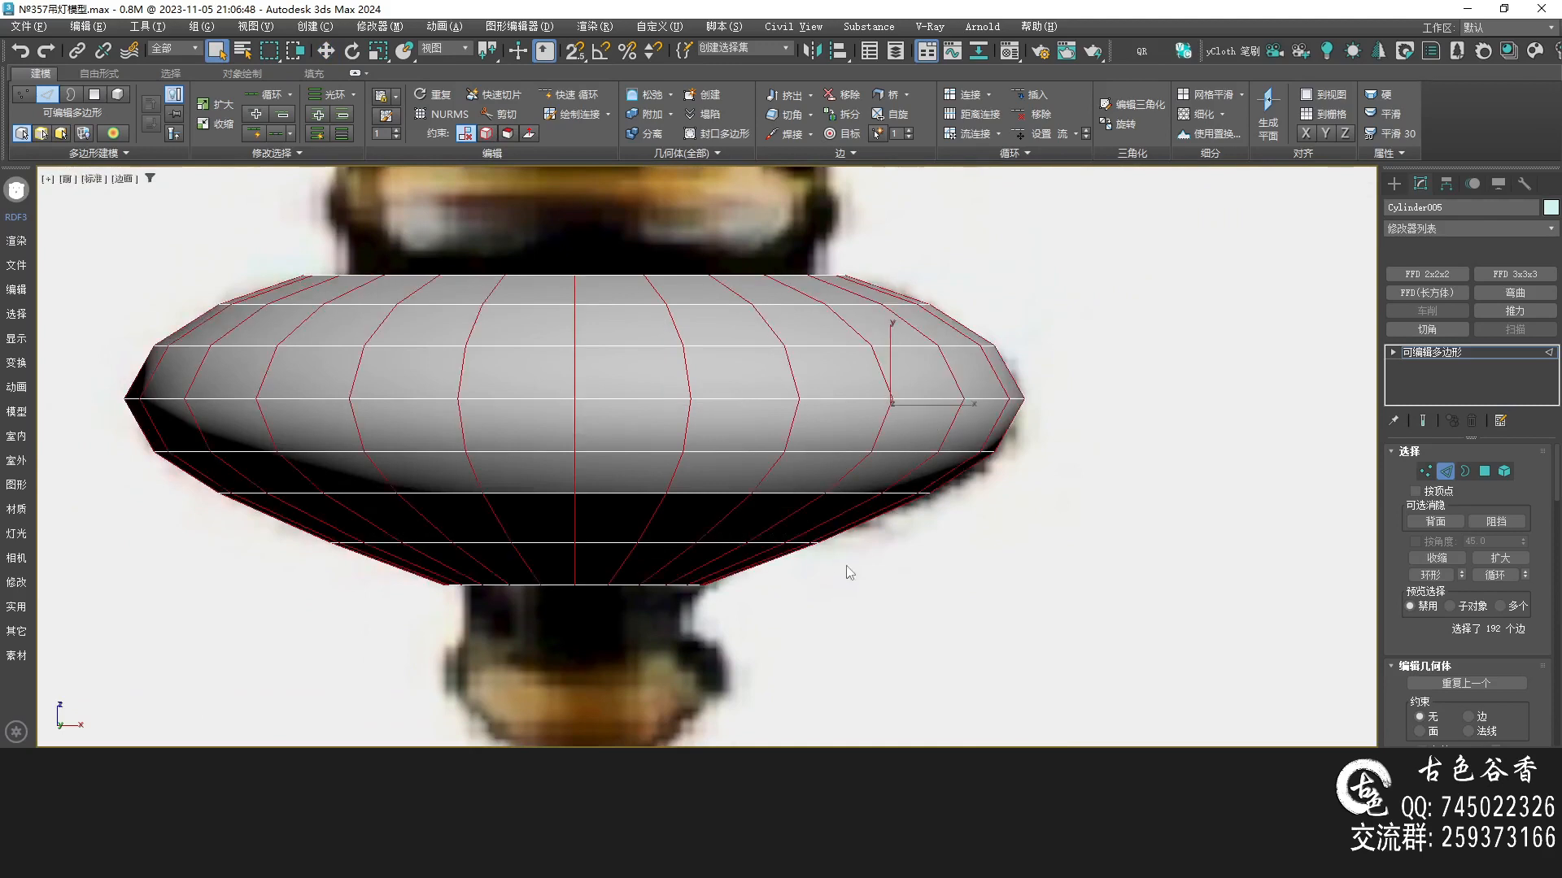
{"action": "key", "text": "shift+e"}
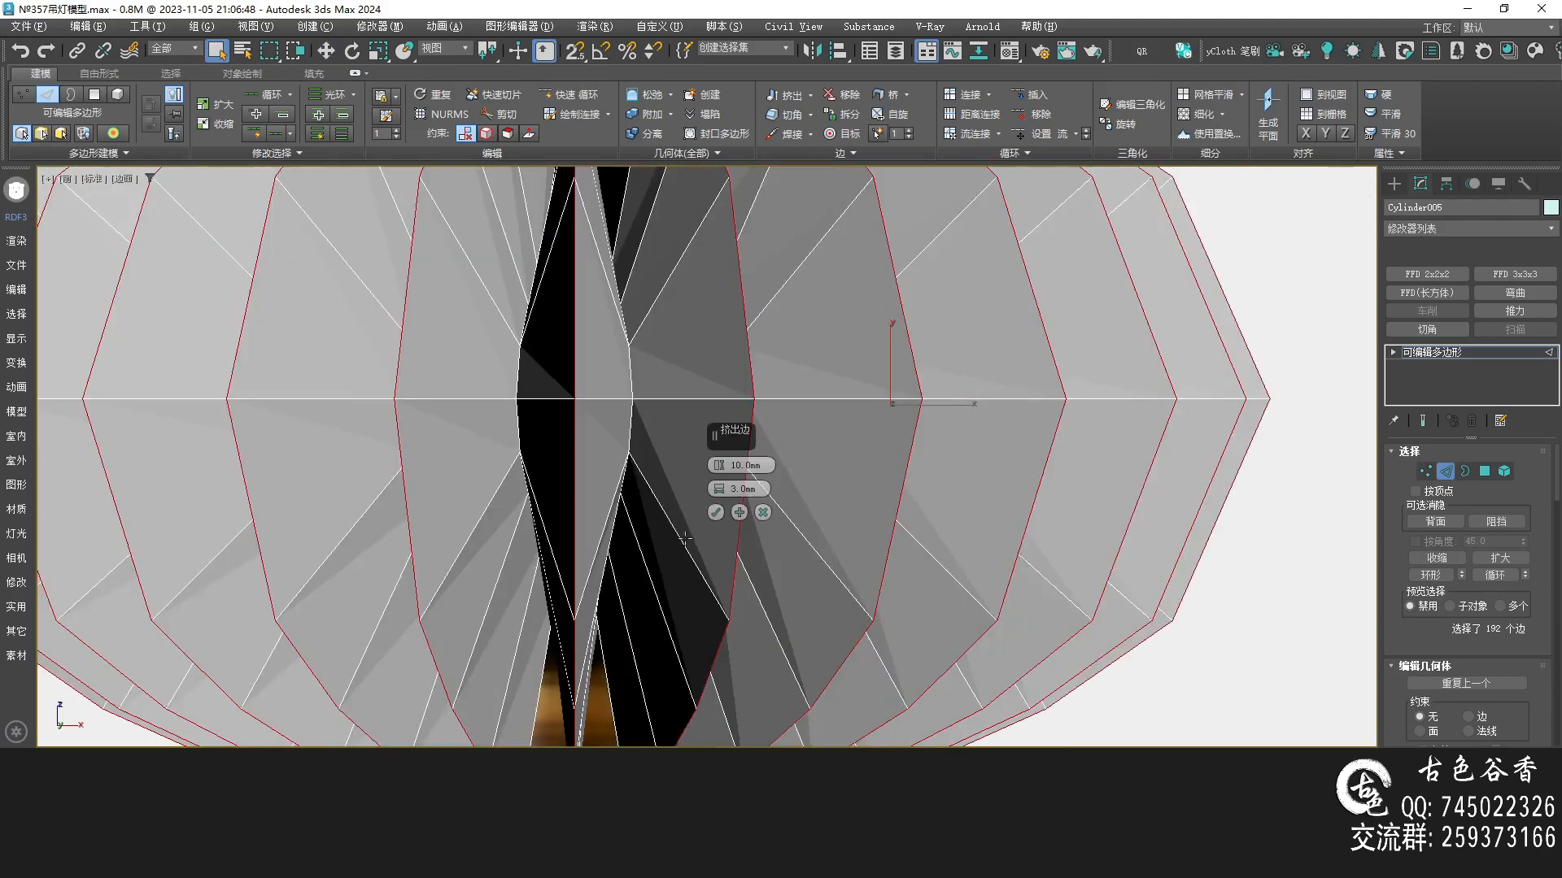
{"action": "right_click", "coordinate": [719, 467]}
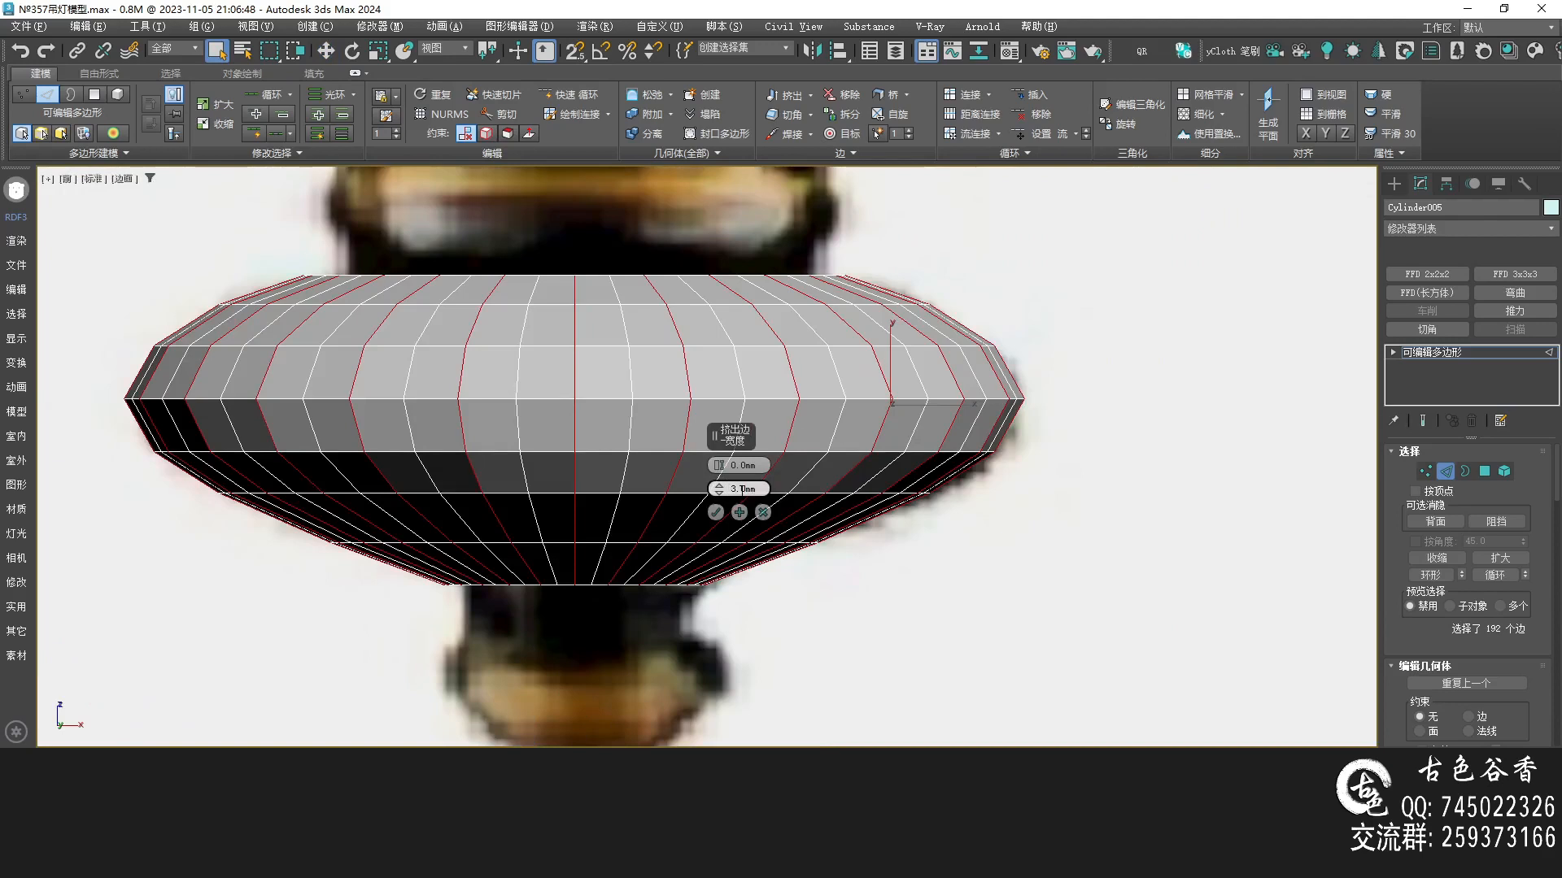
{"action": "type", "text": "0."}
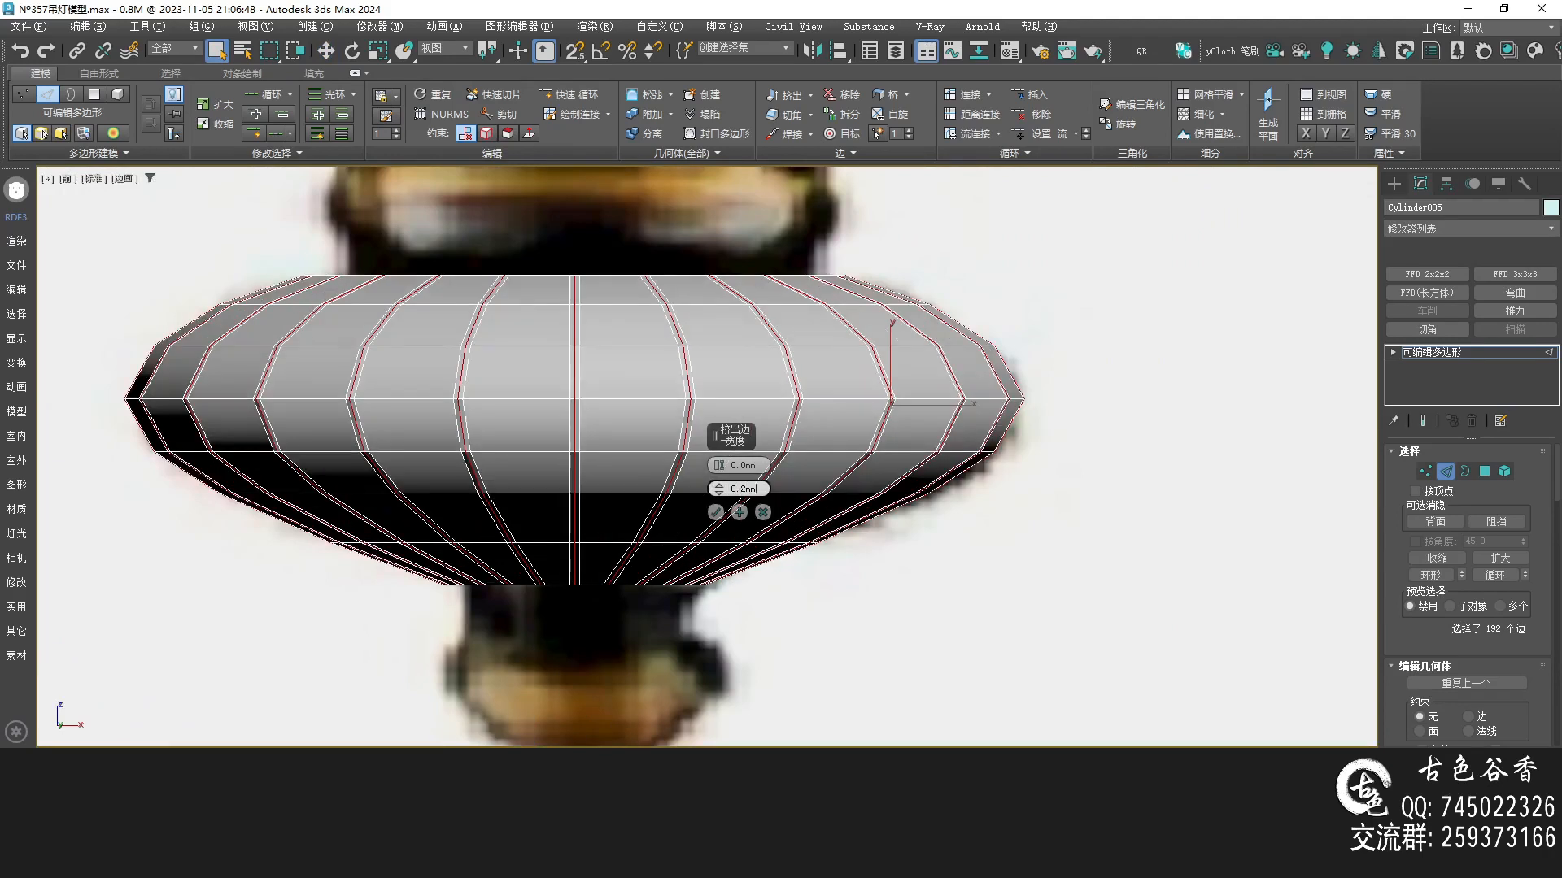
{"action": "key", "text": "Return"}
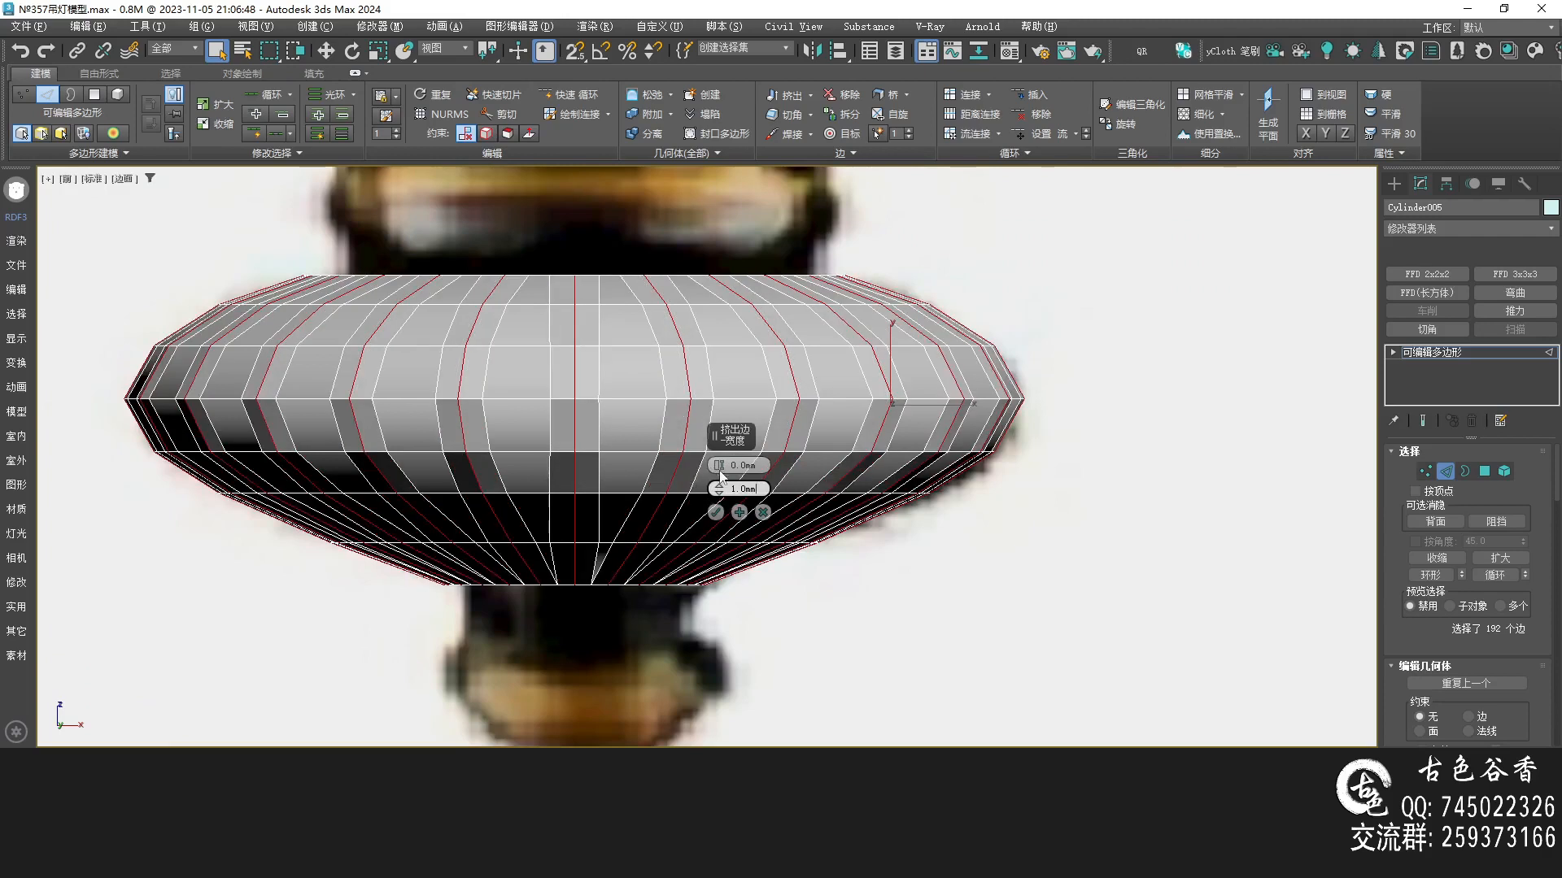
Set the groove extrusion height to -1 mm and confirm the extrude
{"action": "left_click_drag", "start_coordinate": [720, 474], "coordinate": [675, 462]}
{"action": "type", "text": "-1"}
{"action": "key", "text": "Return"}
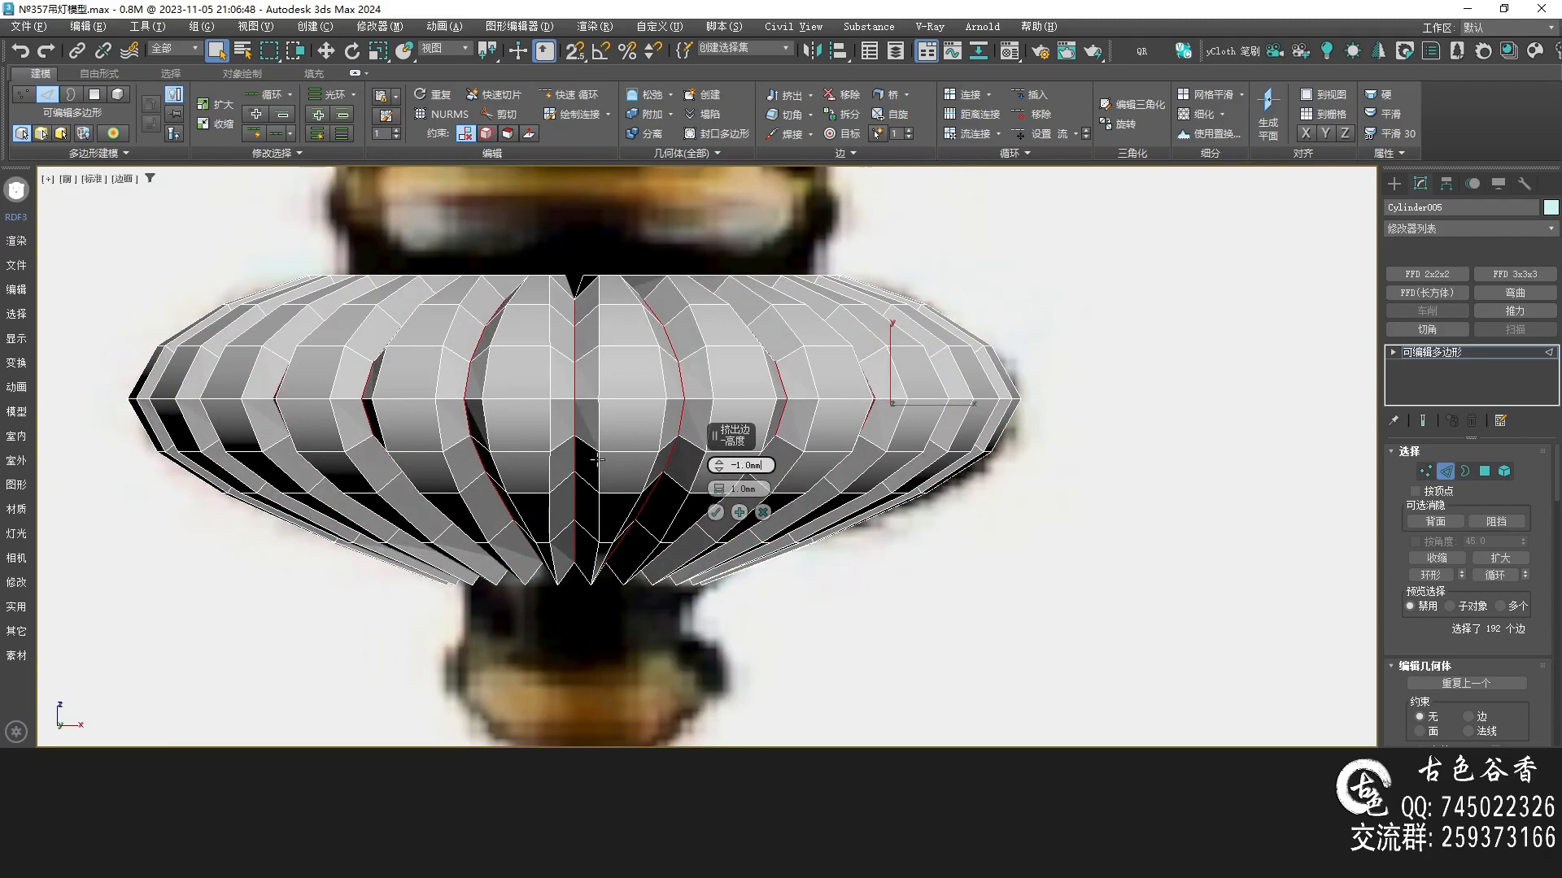
{"action": "left_click", "coordinate": [715, 512]}
Select the disc's bottom opening border and delete it together with its adjoining faces
{"action": "middle_click_drag", "start_coordinate": [716, 514], "coordinate": [659, 545]}
{"action": "key", "text": "alt+w"}
{"action": "middle_click", "coordinate": [956, 555]}
{"action": "key", "text": "alt+w"}
{"action": "key", "text": "ctrl+q"}
{"action": "key", "text": "ctrl+q"}
{"action": "key", "text": "3"}
{"action": "left_click", "coordinate": [665, 537]}
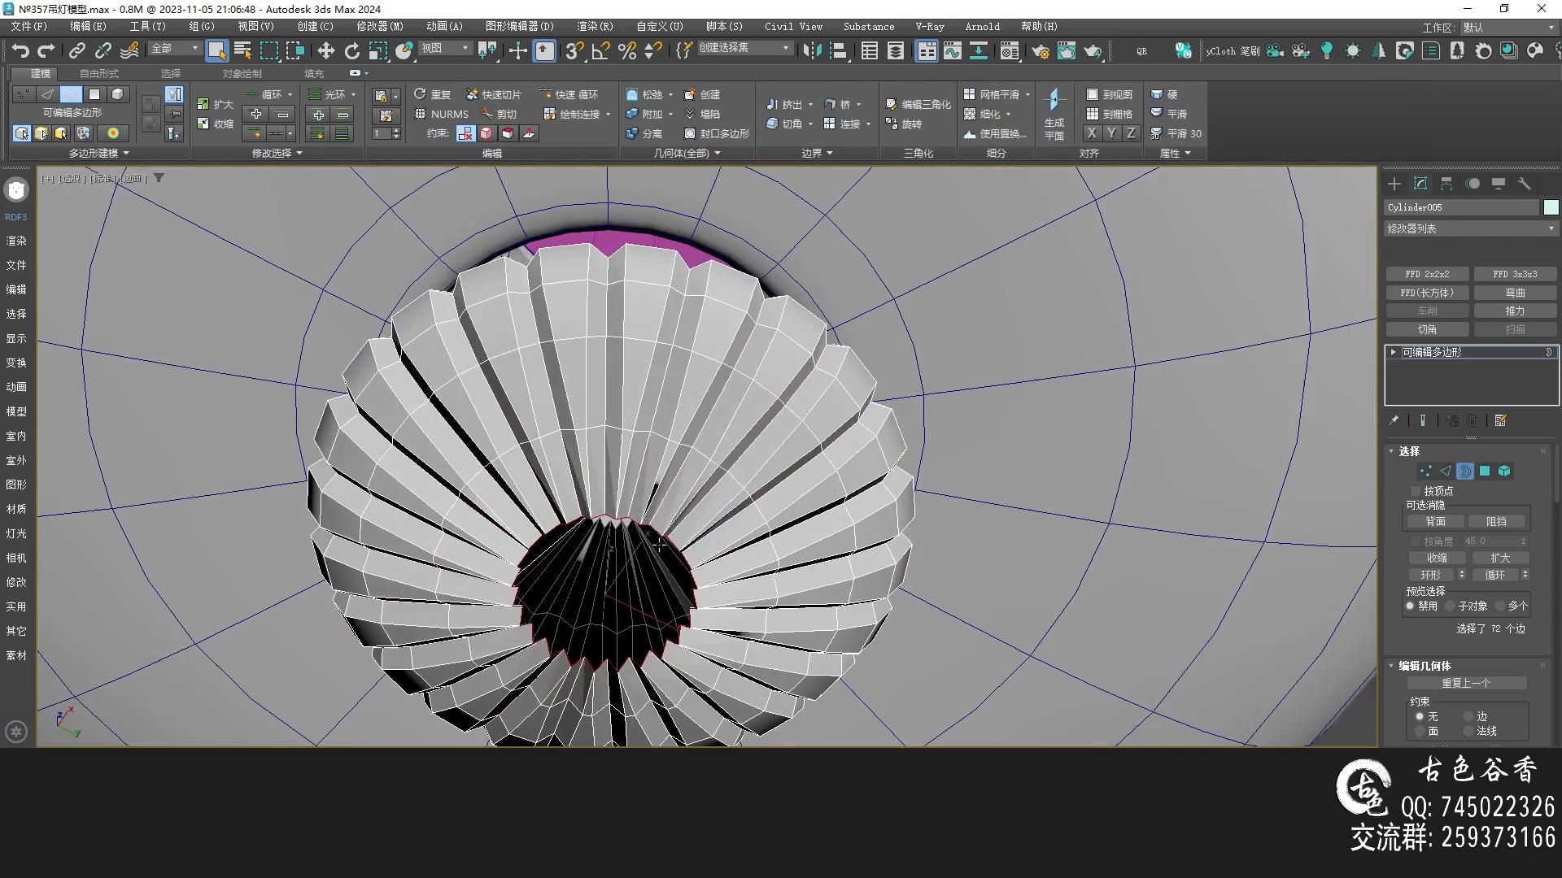
{"action": "key", "text": "Delete"}
{"action": "left_click", "coordinate": [696, 458]}
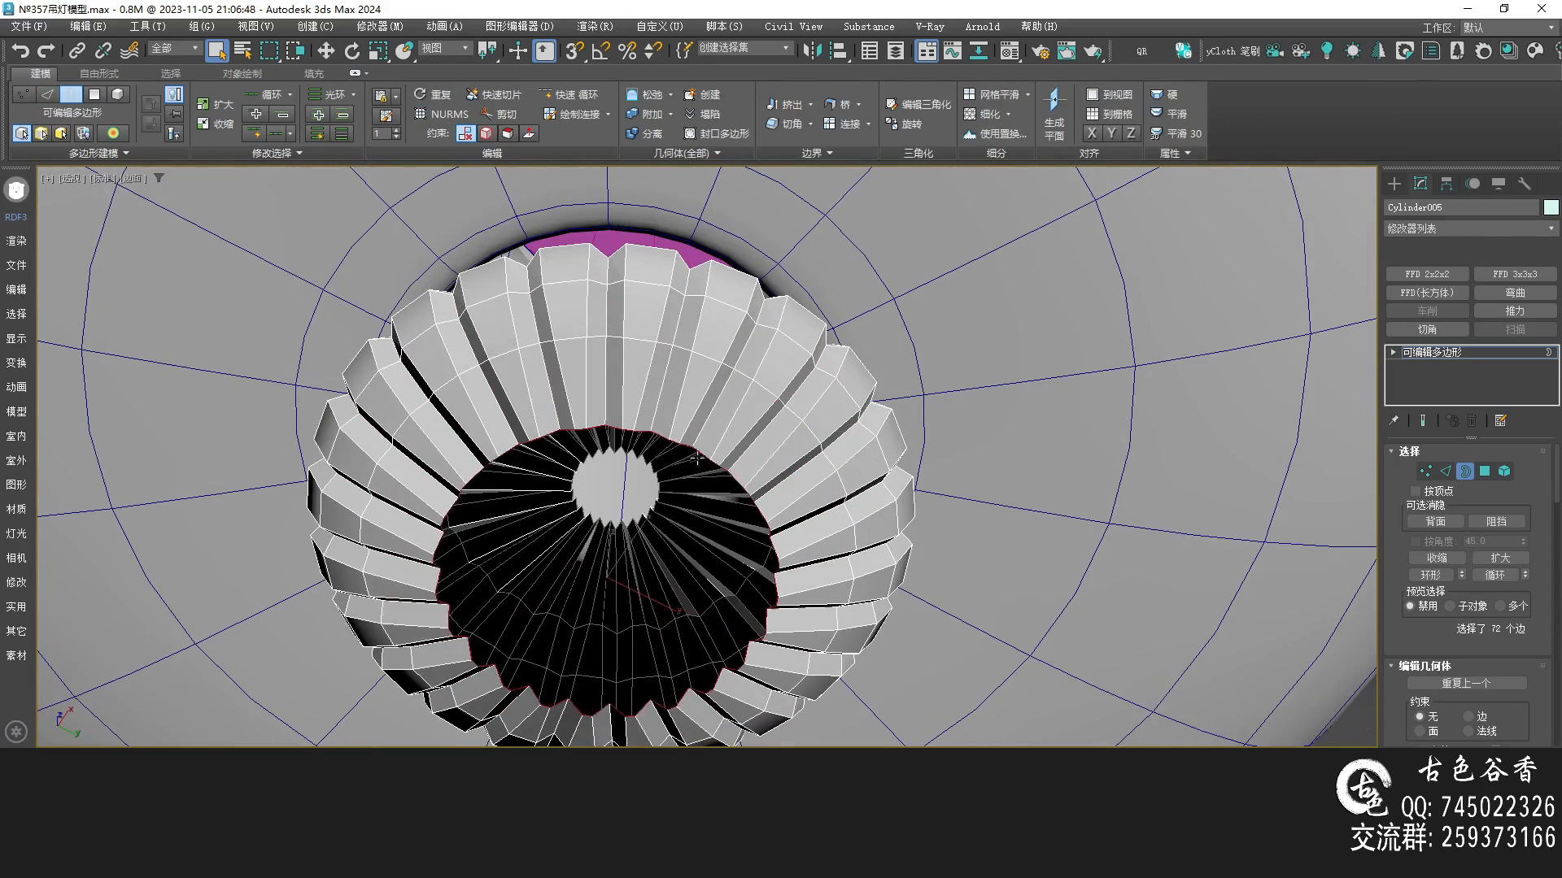
Select one vertical edge on the underside and extend the selection to every other edge with a dot spacing of 2
{"action": "left_click", "coordinate": [1426, 472], "text": "ctrl"}
{"action": "scroll", "coordinate": [616, 513], "scroll_direction": "up", "scroll_amount": 8}
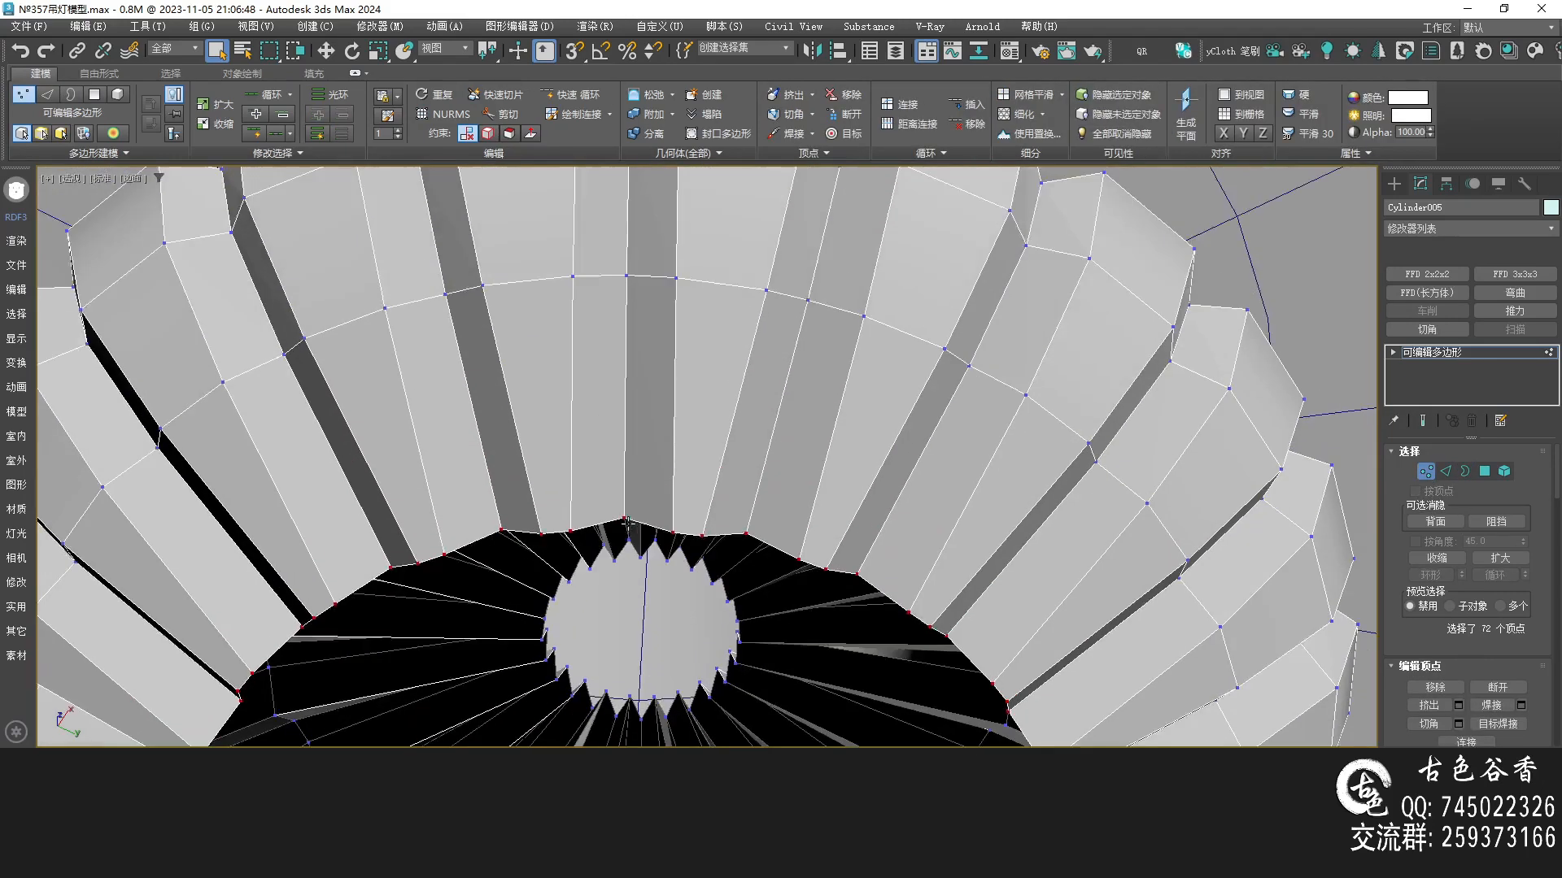
{"action": "middle_click_drag", "start_coordinate": [627, 523], "coordinate": [663, 462], "text": "alt"}
{"action": "key", "text": "2"}
{"action": "left_click", "coordinate": [621, 426]}
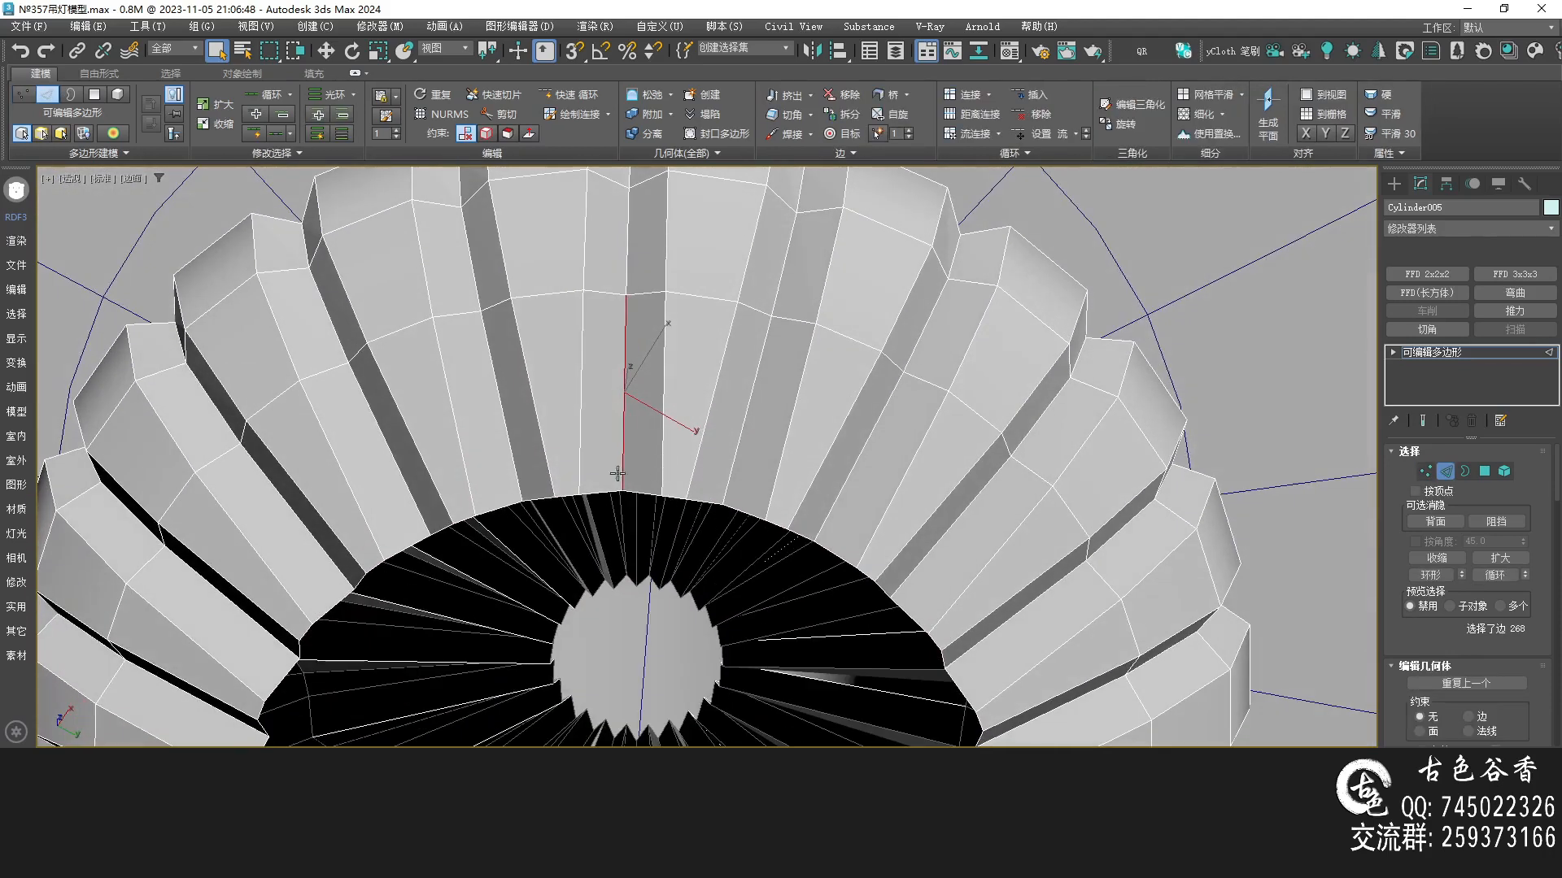
{"action": "left_click", "coordinate": [323, 151]}
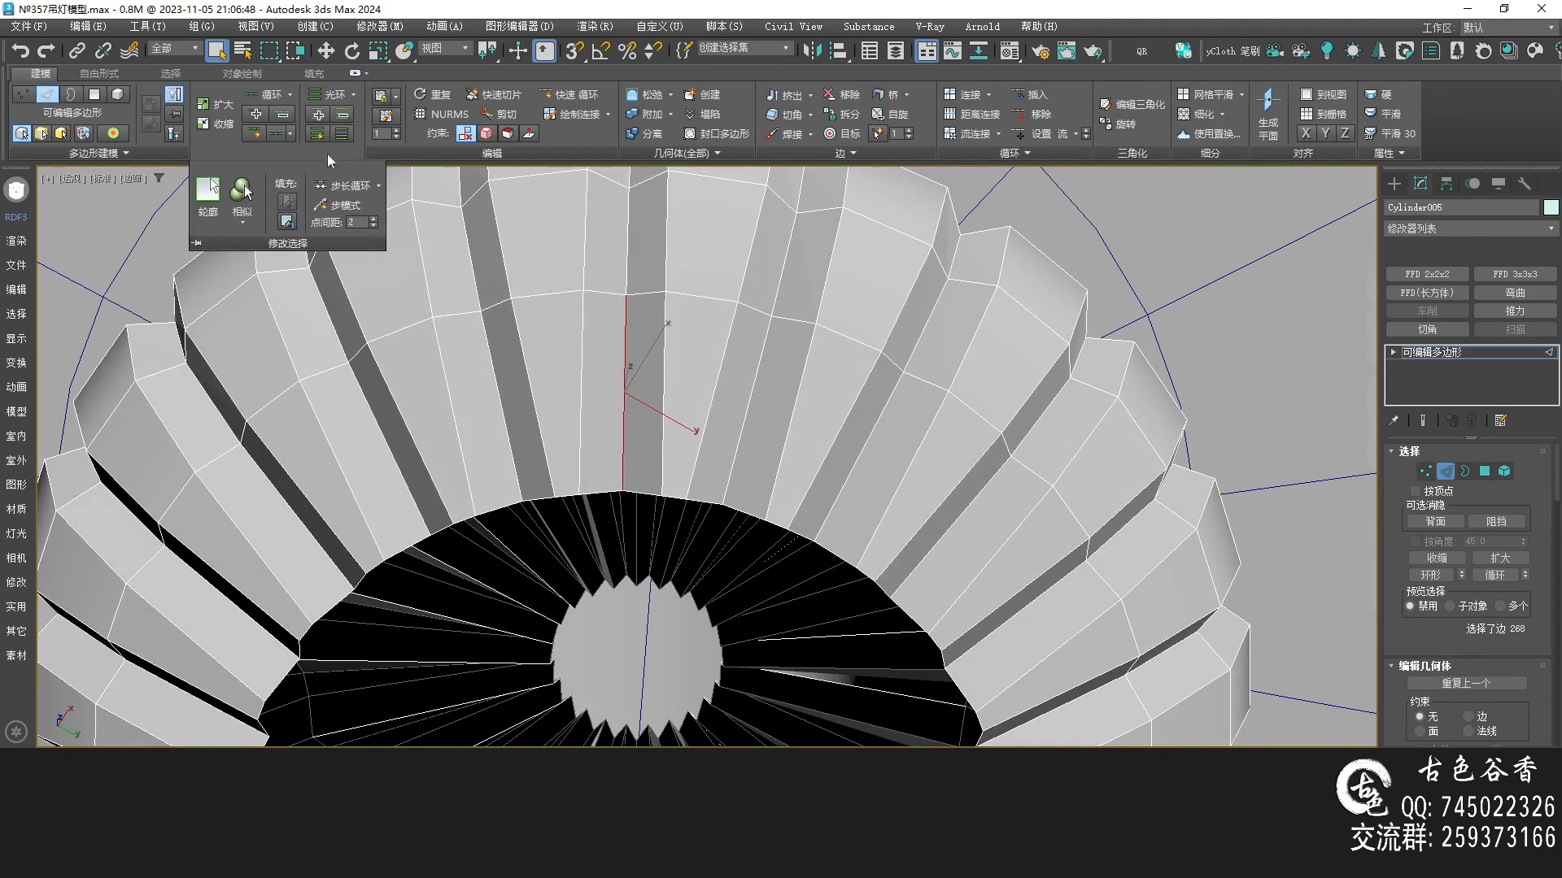
{"action": "left_click", "coordinate": [374, 219]}
{"action": "scroll", "coordinate": [605, 431], "scroll_direction": "down", "scroll_amount": 4}
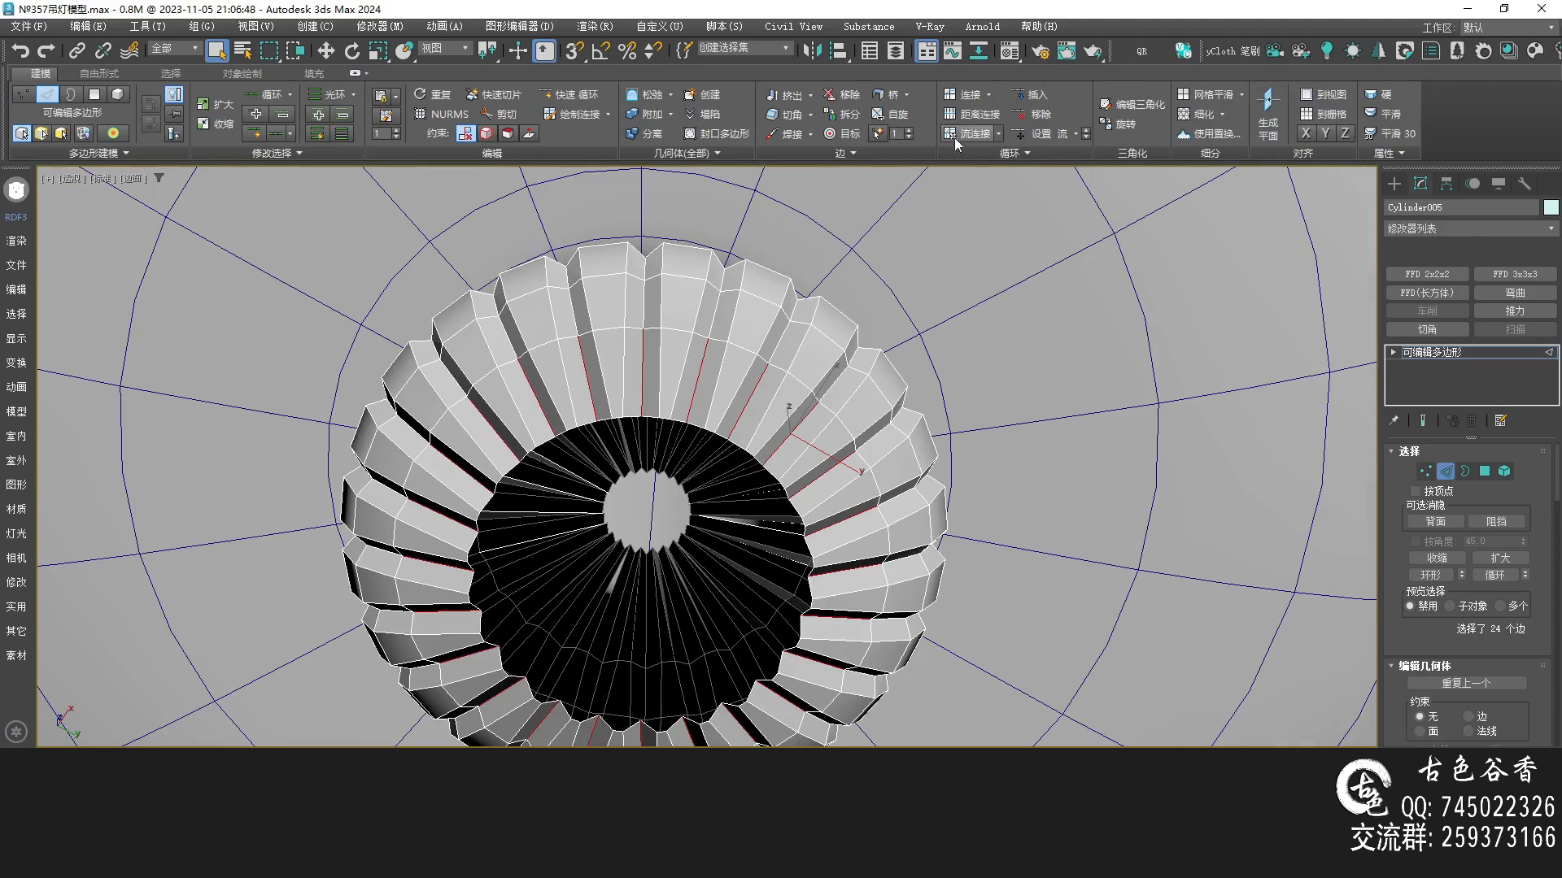
Select the edge ring around the underside and connect it with one segment to add a new loop
{"action": "left_click", "coordinate": [1037, 135]}
{"action": "middle_click_drag", "start_coordinate": [700, 416], "coordinate": [673, 440], "text": "alt"}
{"action": "key", "text": "ctrl+q"}
{"action": "key", "text": "ctrl+q"}
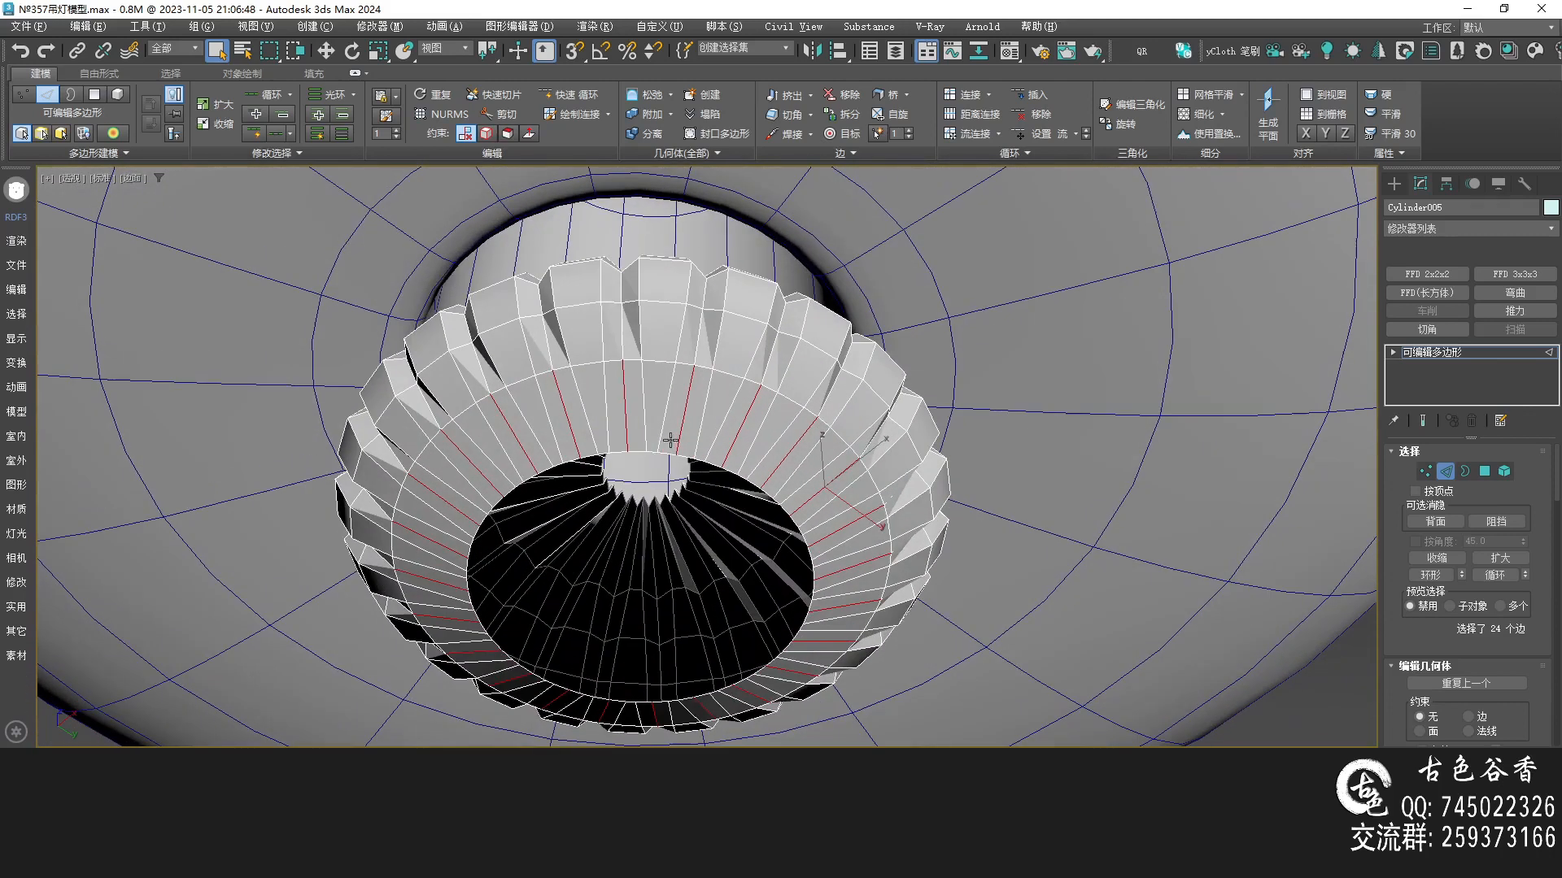
{"action": "key", "text": "alt+r"}
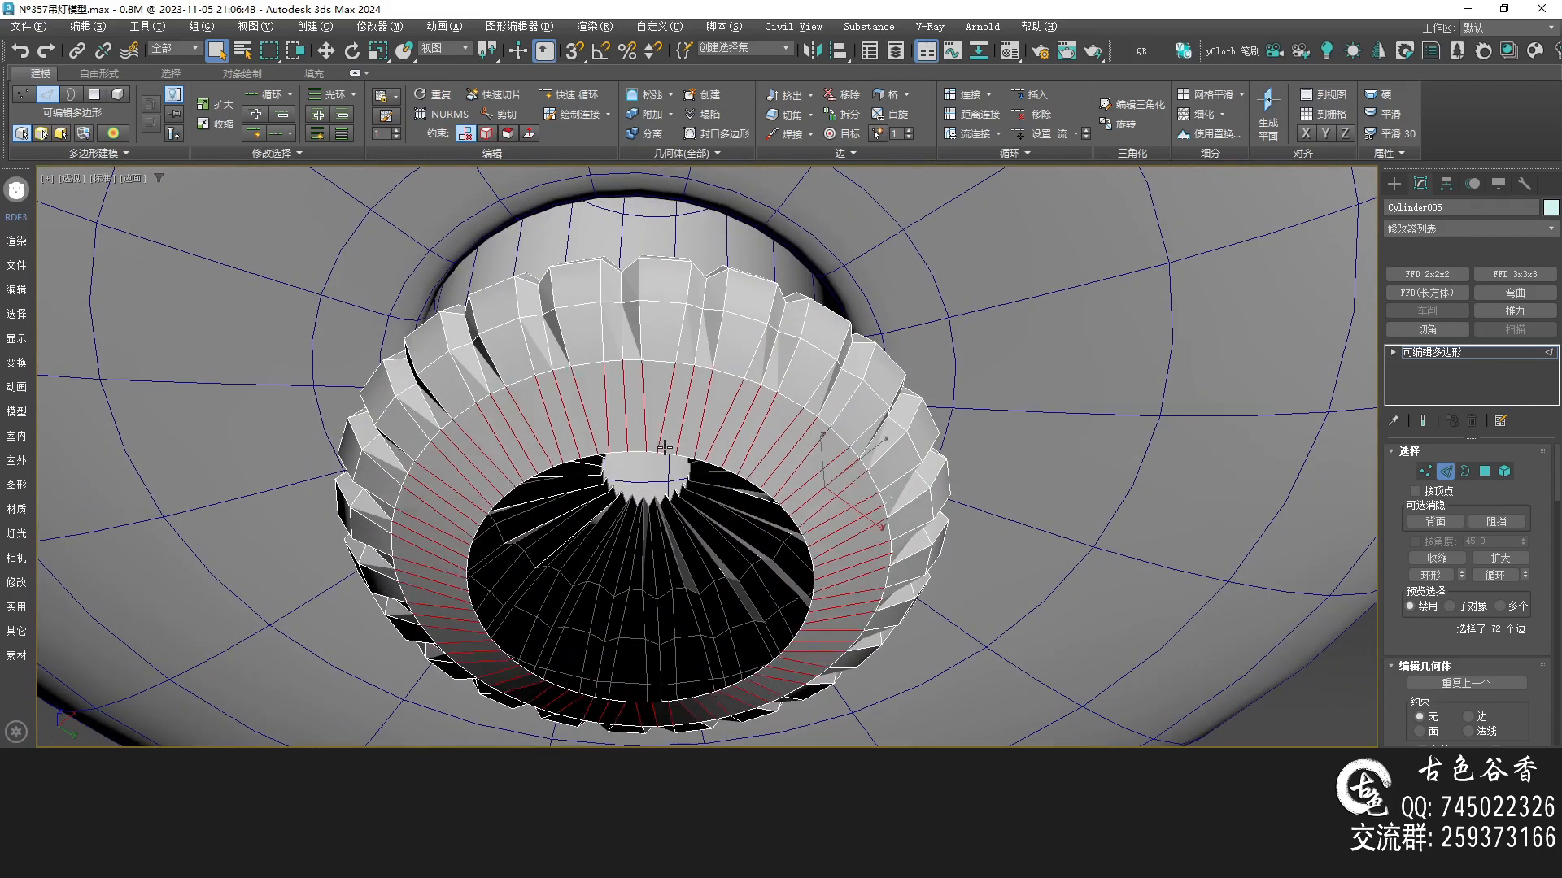
{"action": "key", "text": "ctrl+shift+e"}
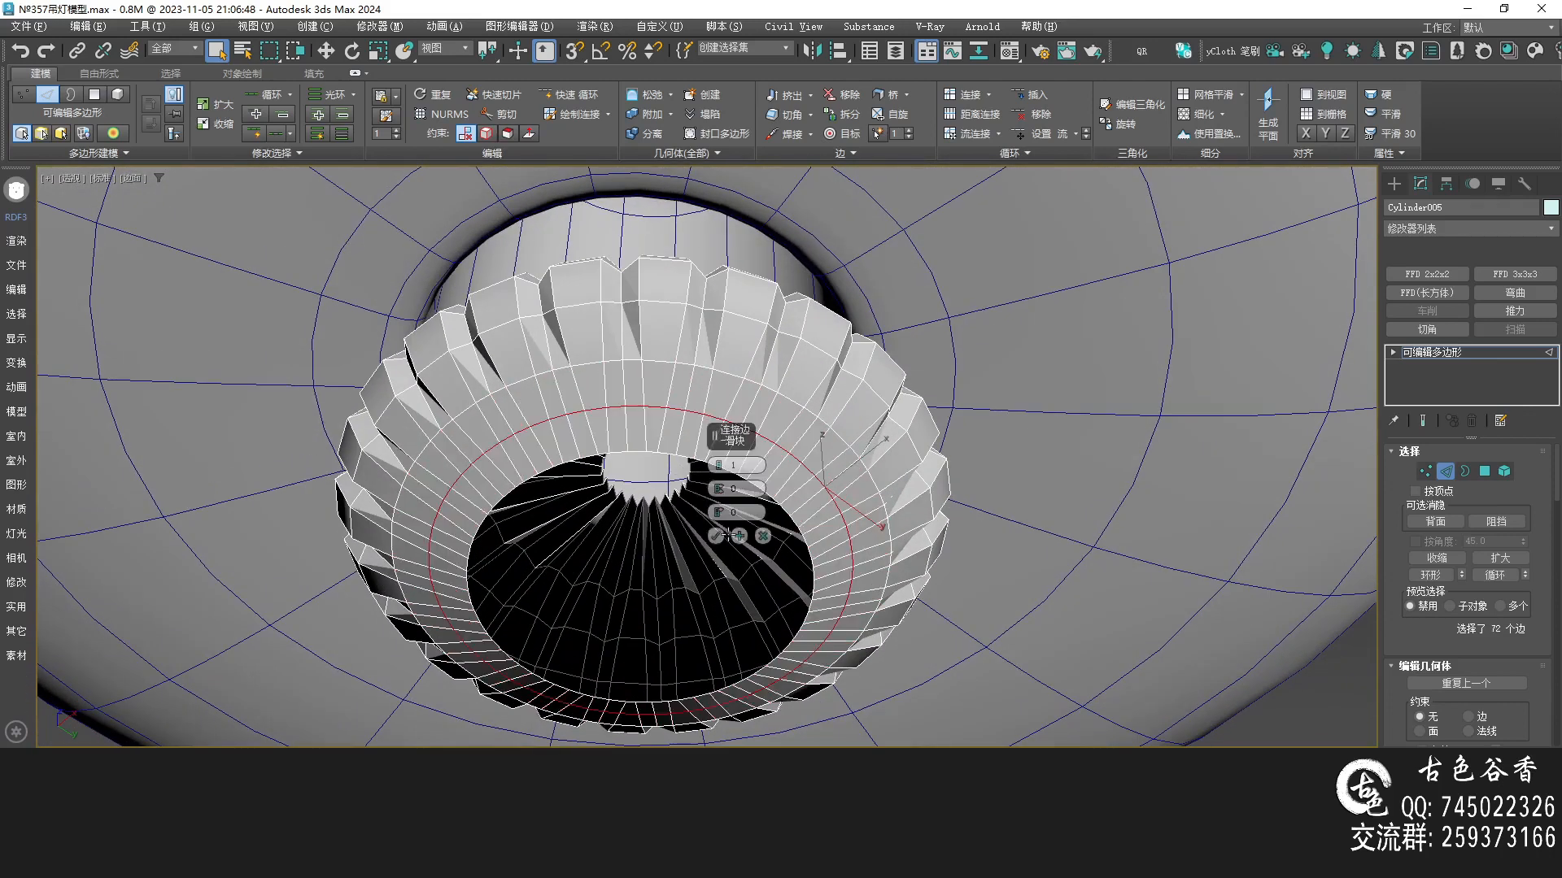
{"action": "left_click", "coordinate": [716, 537]}
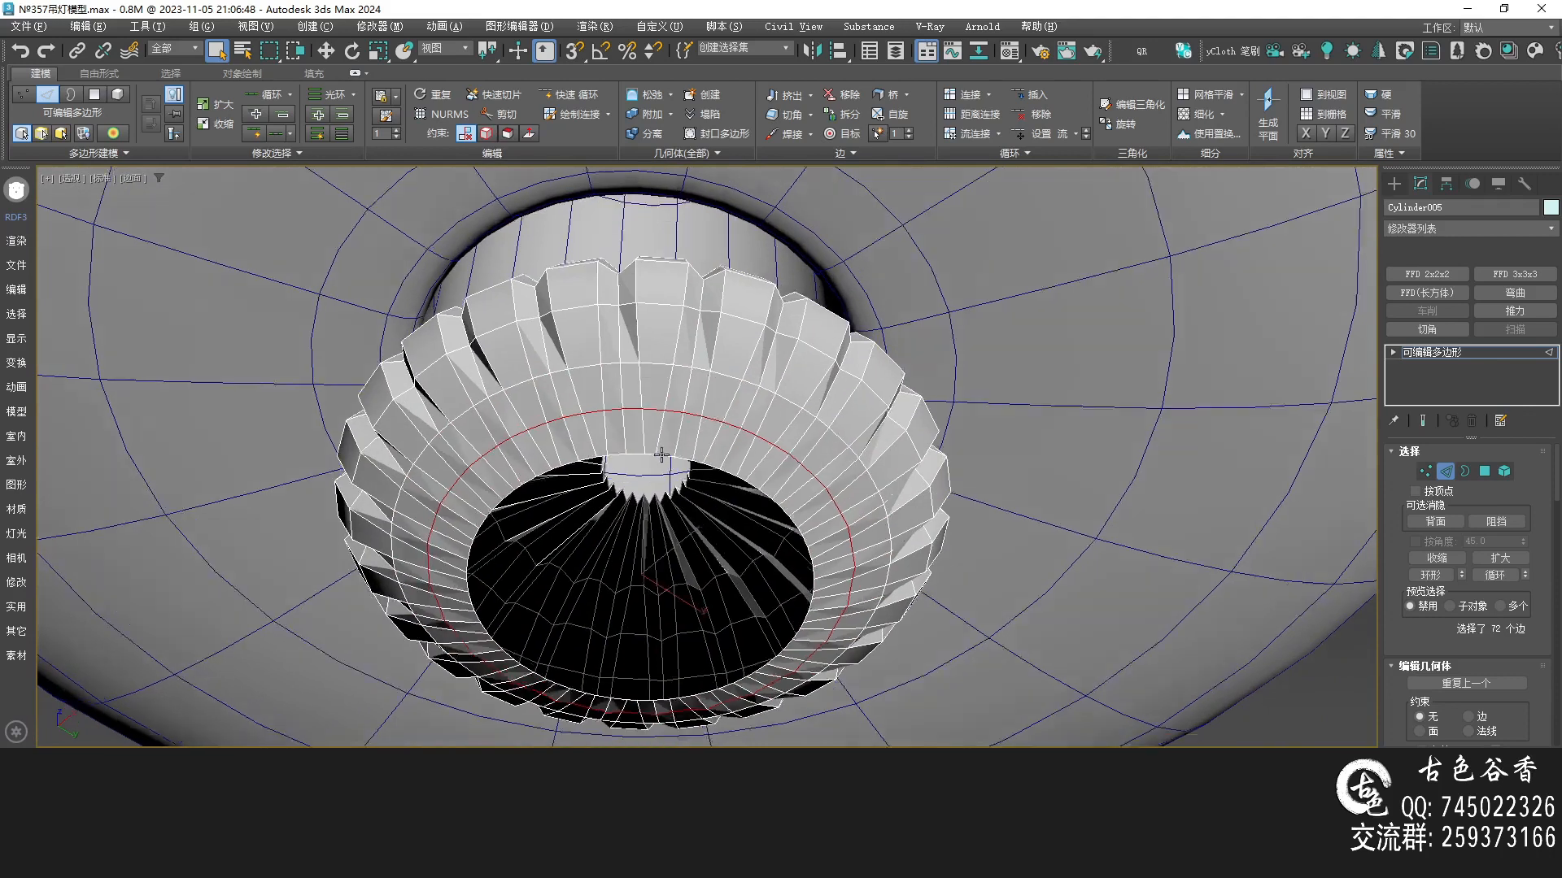
Collapse the stray edges around the bottom opening's inner rim one by one
{"action": "scroll", "coordinate": [660, 452], "scroll_direction": "up", "scroll_amount": 5}
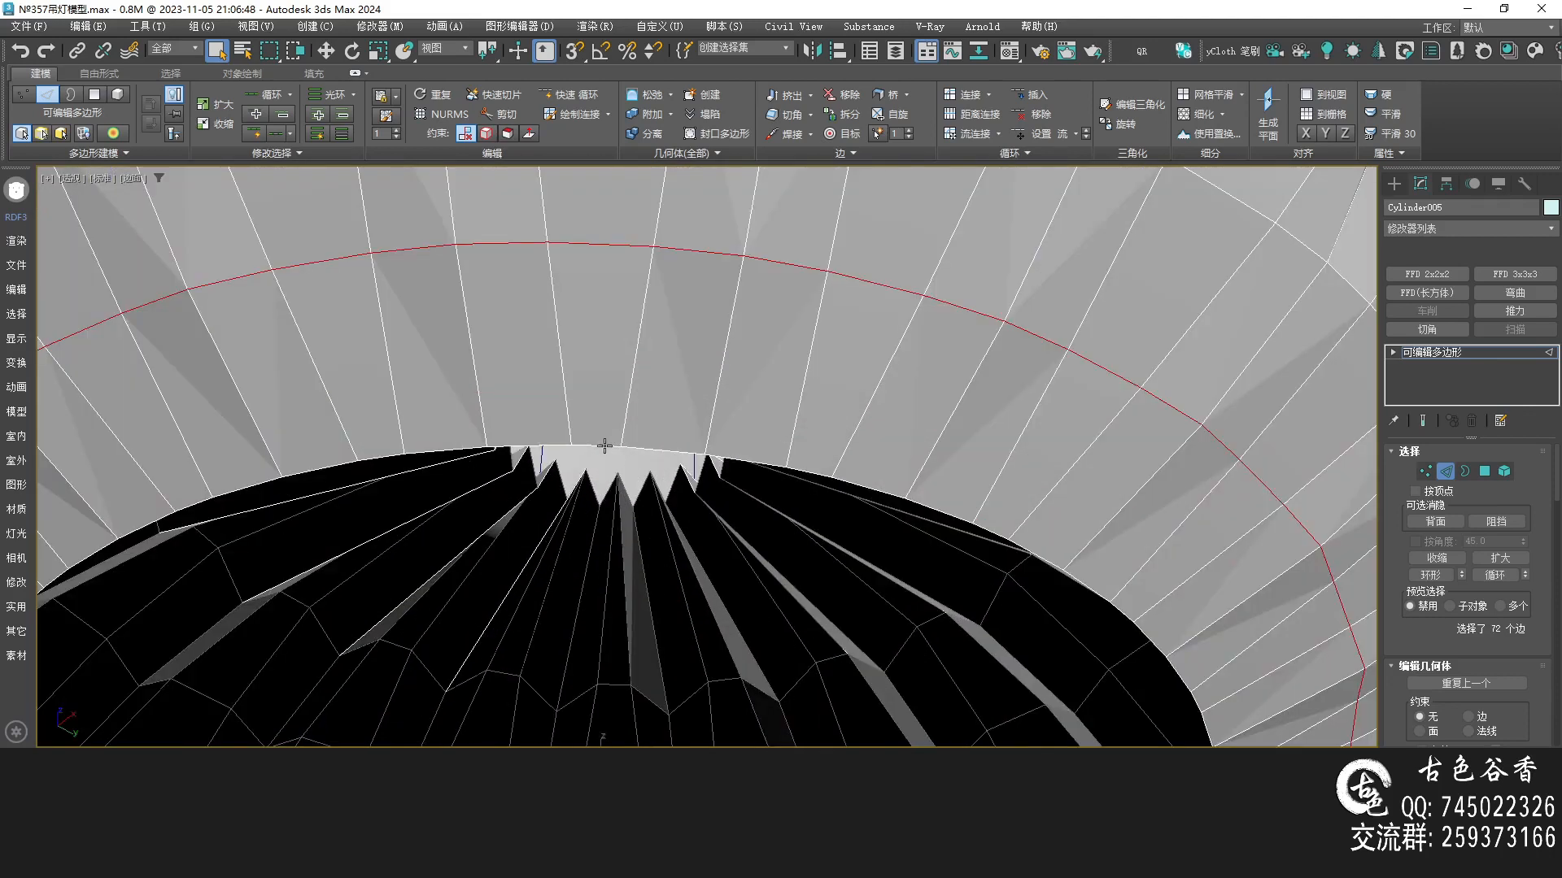
{"action": "left_click", "coordinate": [541, 437]}
{"action": "scroll", "coordinate": [498, 456], "scroll_direction": "down", "scroll_amount": 5}
{"action": "left_click", "coordinate": [478, 449], "text": "ctrl"}
{"action": "scroll", "coordinate": [570, 416], "scroll_direction": "up", "scroll_amount": 3}
{"action": "key", "text": "ctrl+alt+c"}
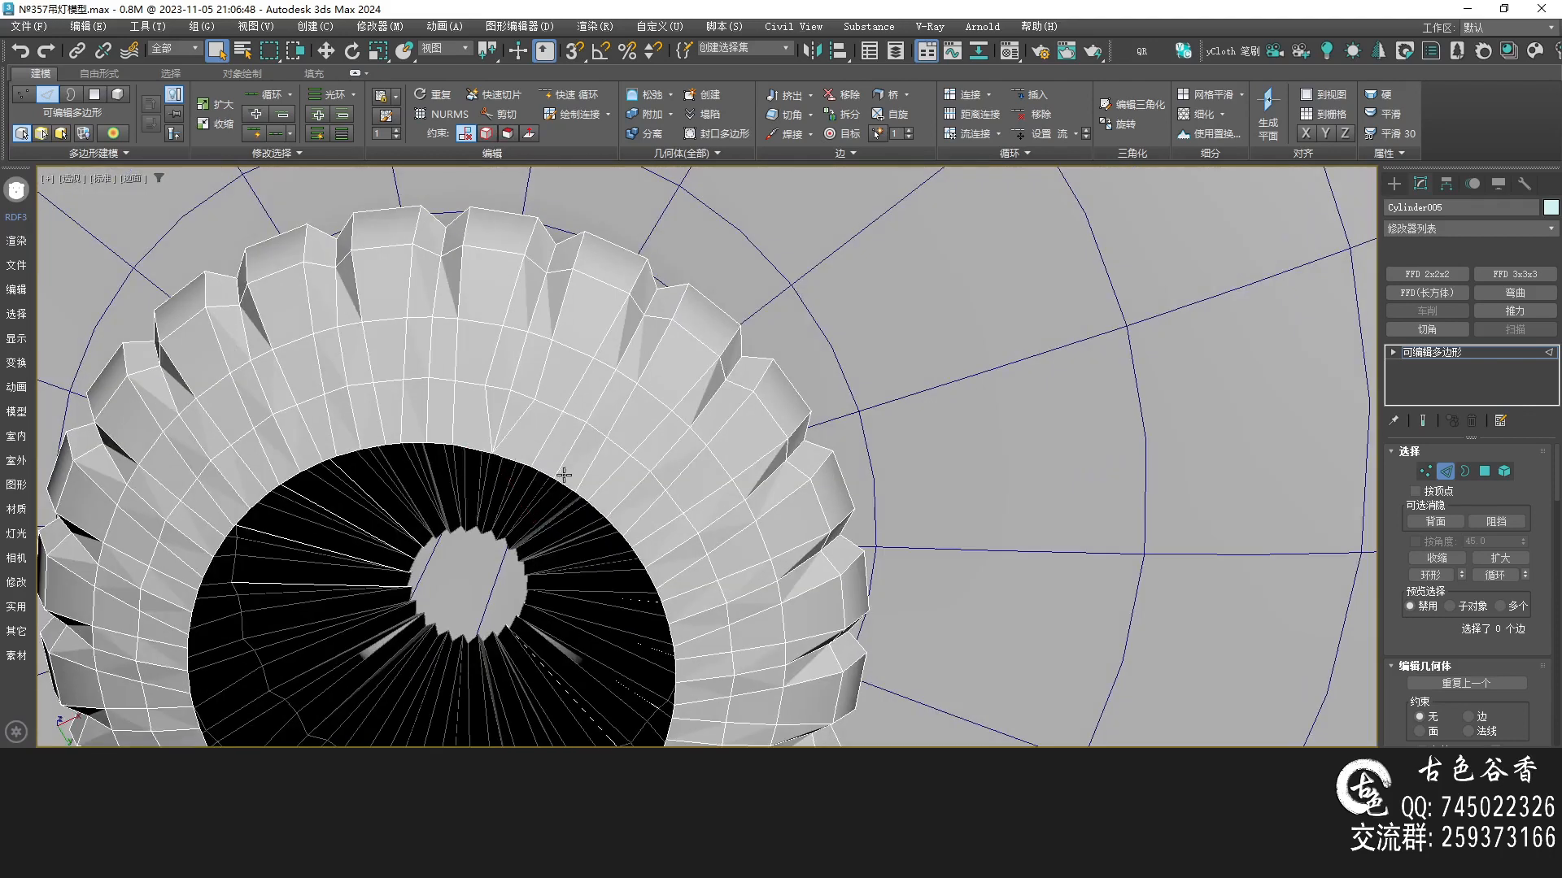
{"action": "scroll", "coordinate": [563, 473], "scroll_direction": "up", "scroll_amount": 2}
{"action": "left_click", "coordinate": [539, 477]}
{"action": "left_click", "coordinate": [568, 491], "text": "ctrl"}
{"action": "key", "text": "ctrl+alt+c"}
{"action": "middle_click_drag", "start_coordinate": [614, 534], "coordinate": [609, 492]}
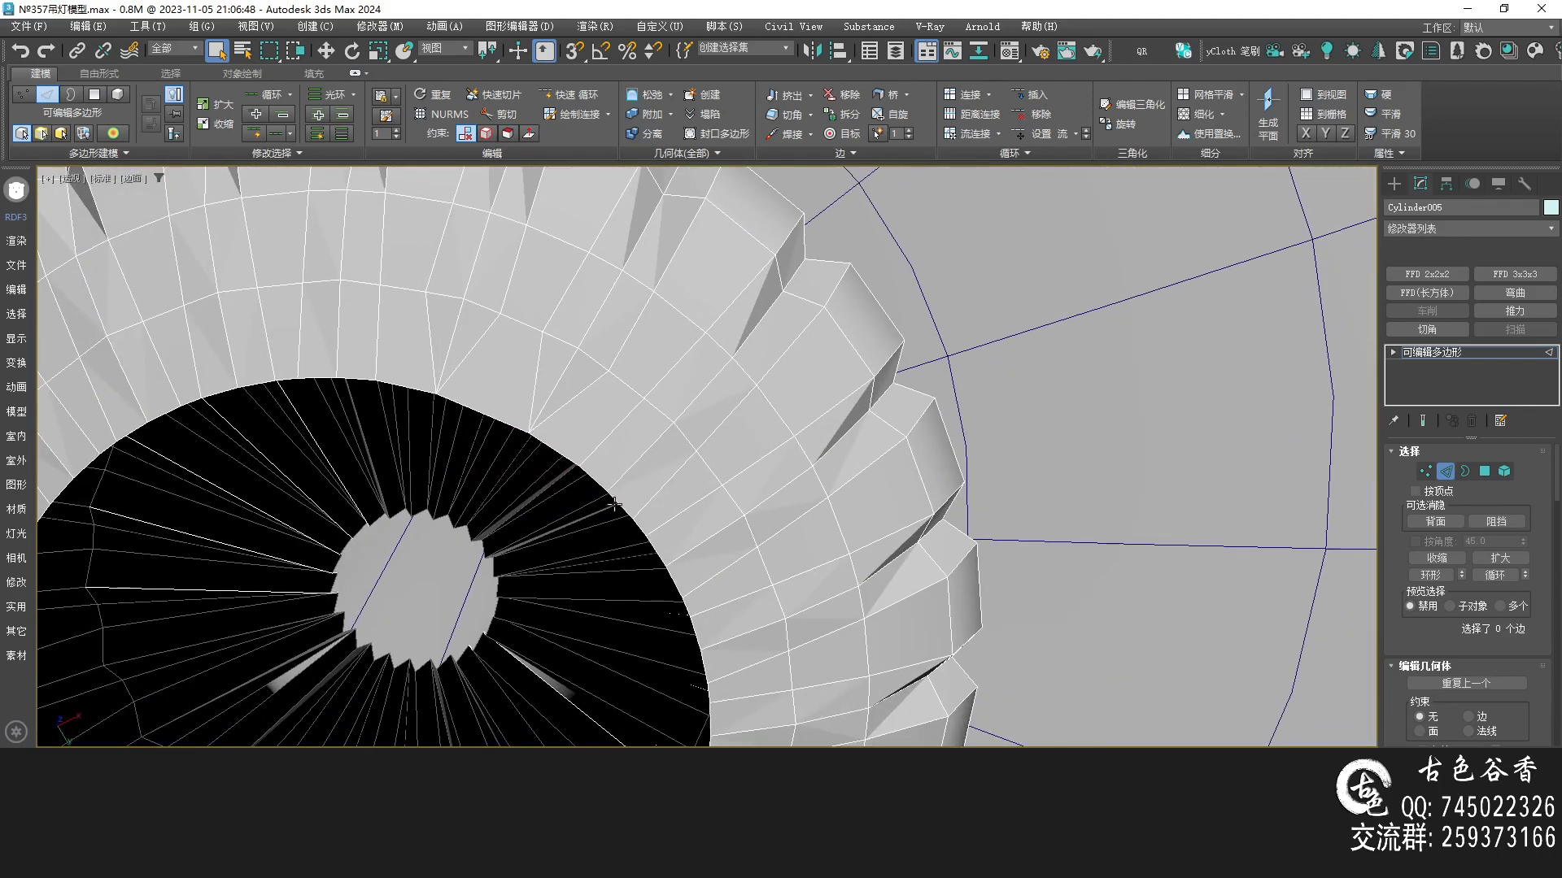
{"action": "left_click", "coordinate": [616, 504]}
{"action": "key", "text": "ctrl+alt+c"}
{"action": "left_click", "coordinate": [659, 560]}
{"action": "key", "text": "ctrl+alt+c"}
{"action": "scroll", "coordinate": [670, 580], "scroll_direction": "down", "scroll_amount": 3}
{"action": "scroll", "coordinate": [562, 415], "scroll_direction": "up", "scroll_amount": 3}
{"action": "left_click", "coordinate": [559, 413]}
{"action": "key", "text": "ctrl+alt+c"}
{"action": "left_click", "coordinate": [627, 492]}
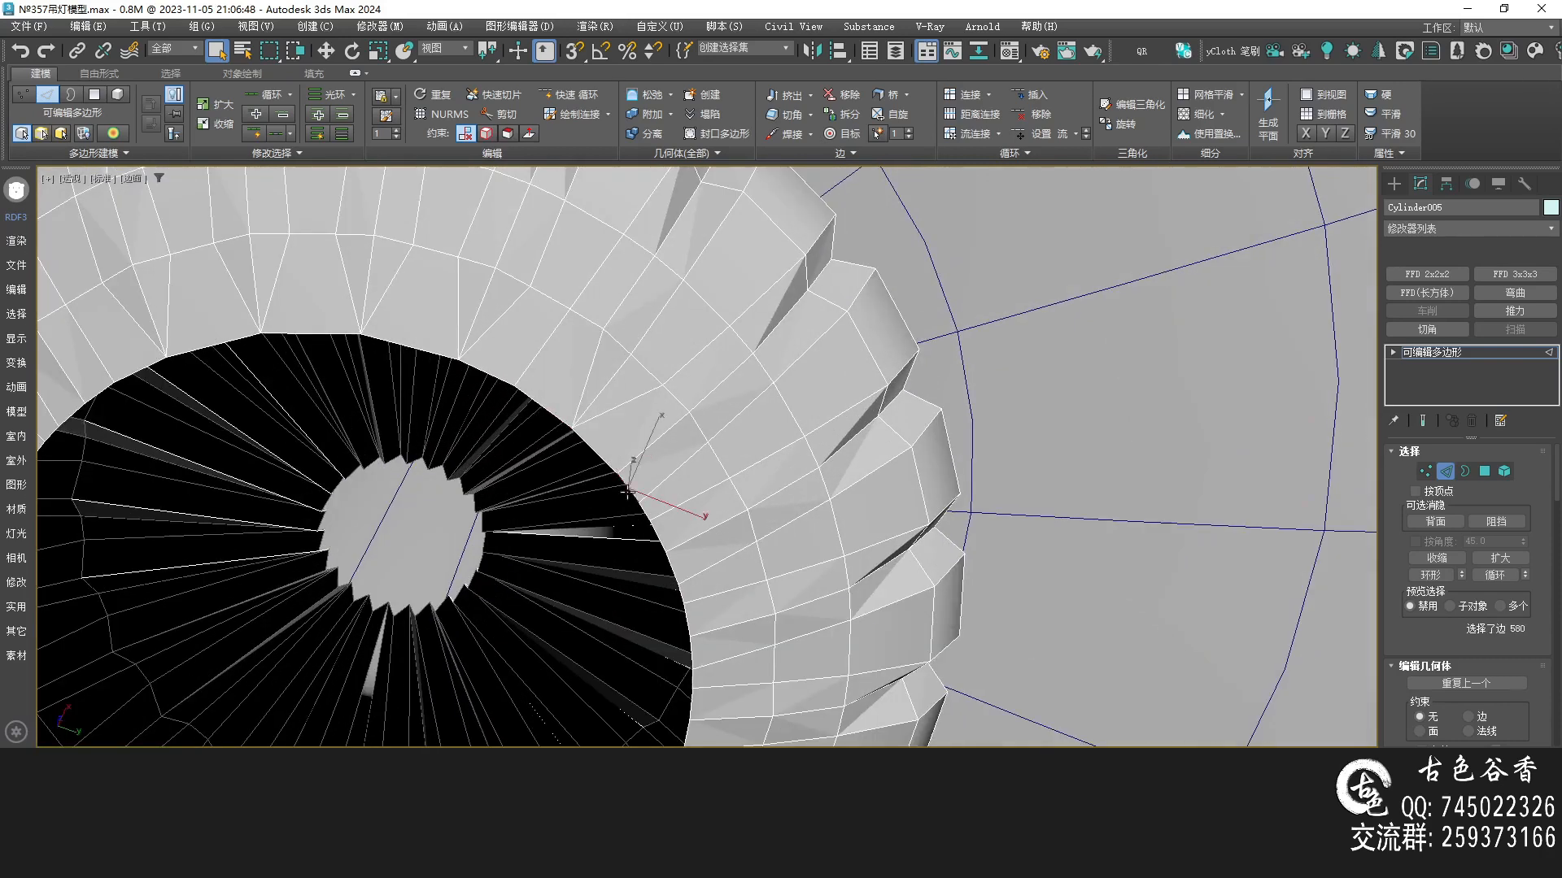
{"action": "key", "text": "ctrl+alt+c"}
{"action": "left_click", "coordinate": [556, 404]}
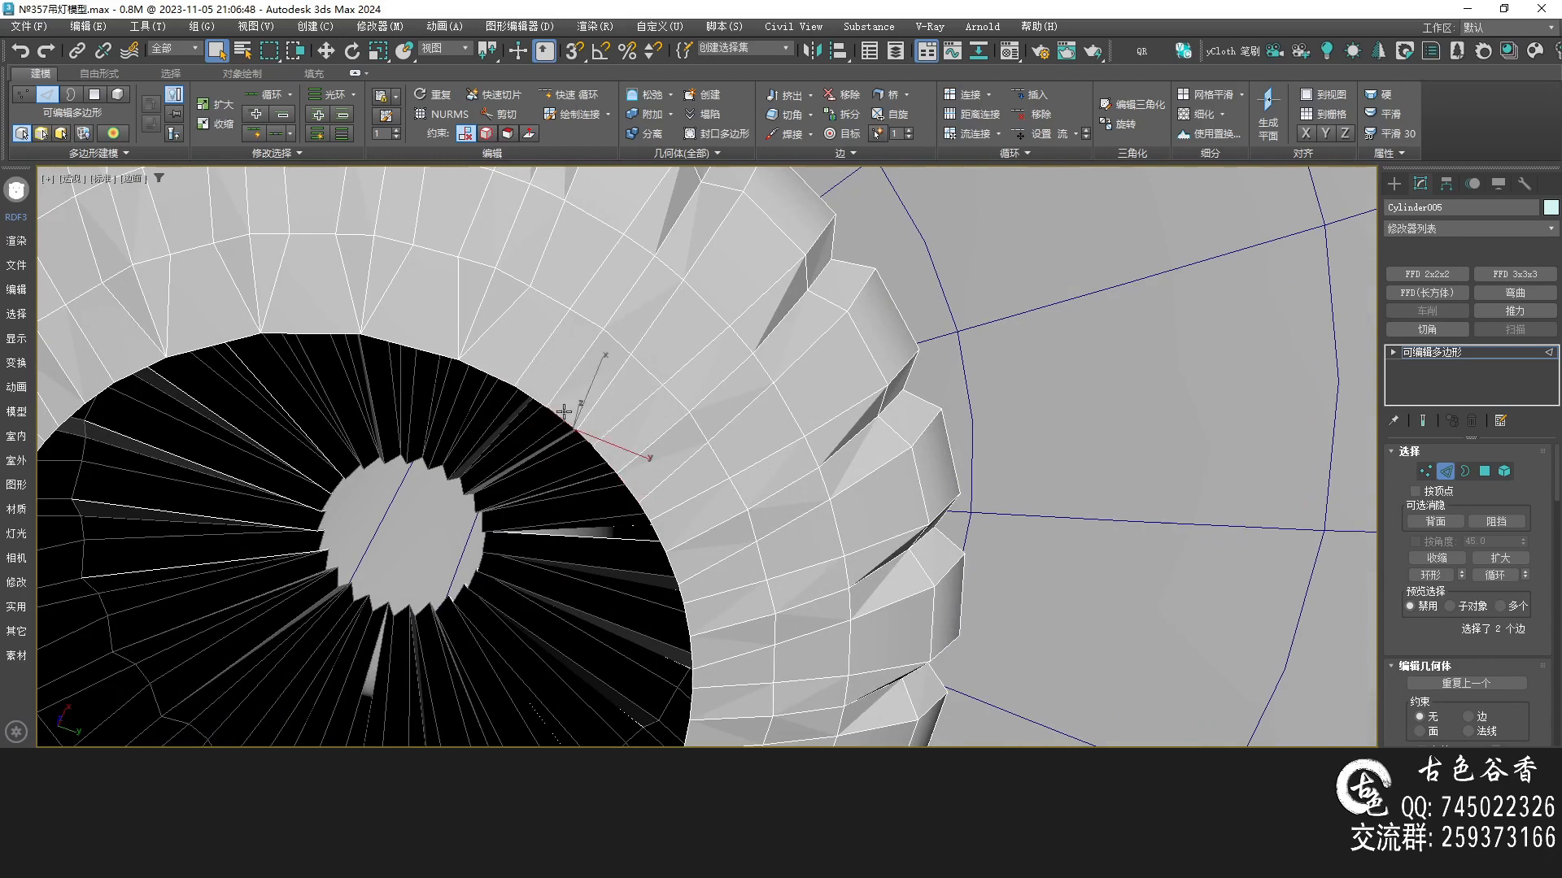
{"action": "key", "text": "ctrl+alt+c"}
{"action": "left_click", "coordinate": [611, 462]}
{"action": "key", "text": "ctrl+alt+c"}
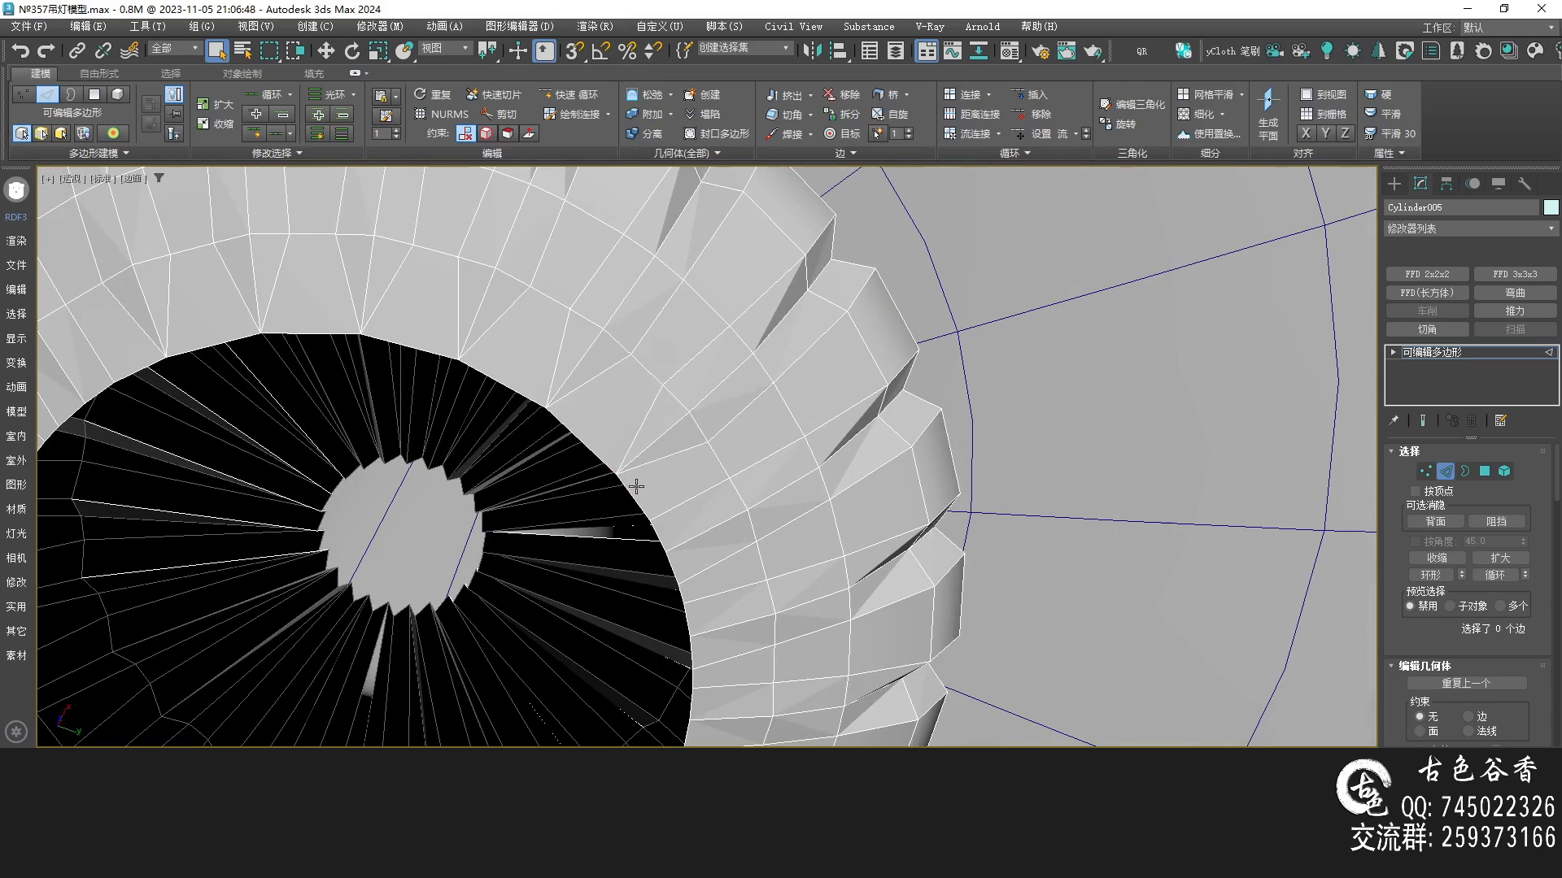
Preview the disc with NURMS smoothing on and off to check its shape
{"action": "scroll", "coordinate": [636, 486], "scroll_direction": "down", "scroll_amount": 3}
{"action": "middle_click_drag", "start_coordinate": [636, 486], "coordinate": [667, 415], "text": "alt"}
{"action": "middle_click_drag", "start_coordinate": [583, 383], "coordinate": [686, 415], "text": "alt"}
{"action": "scroll", "coordinate": [696, 419], "scroll_direction": "up", "scroll_amount": 2}
{"action": "left_click", "coordinate": [709, 402]}
{"action": "left_click", "coordinate": [294, 152]}
{"action": "left_click", "coordinate": [241, 195]}
{"action": "scroll", "coordinate": [637, 416], "scroll_direction": "down", "scroll_amount": 3}
{"action": "scroll", "coordinate": [638, 416], "scroll_direction": "down", "scroll_amount": 3}
{"action": "left_click", "coordinate": [595, 465]}
{"action": "key", "text": "ctrl+m"}
{"action": "middle_click_drag", "start_coordinate": [655, 419], "coordinate": [677, 479], "text": "alt"}
{"action": "scroll", "coordinate": [639, 455], "scroll_direction": "up", "scroll_amount": 3}
{"action": "key", "text": "ctrl+m"}
Select every other vertex on the disc's middle ring and move them along their normals to deepen the grooves
{"action": "key", "text": "1"}
{"action": "left_click", "coordinate": [604, 389]}
{"action": "left_click", "coordinate": [483, 394], "text": "ctrl"}
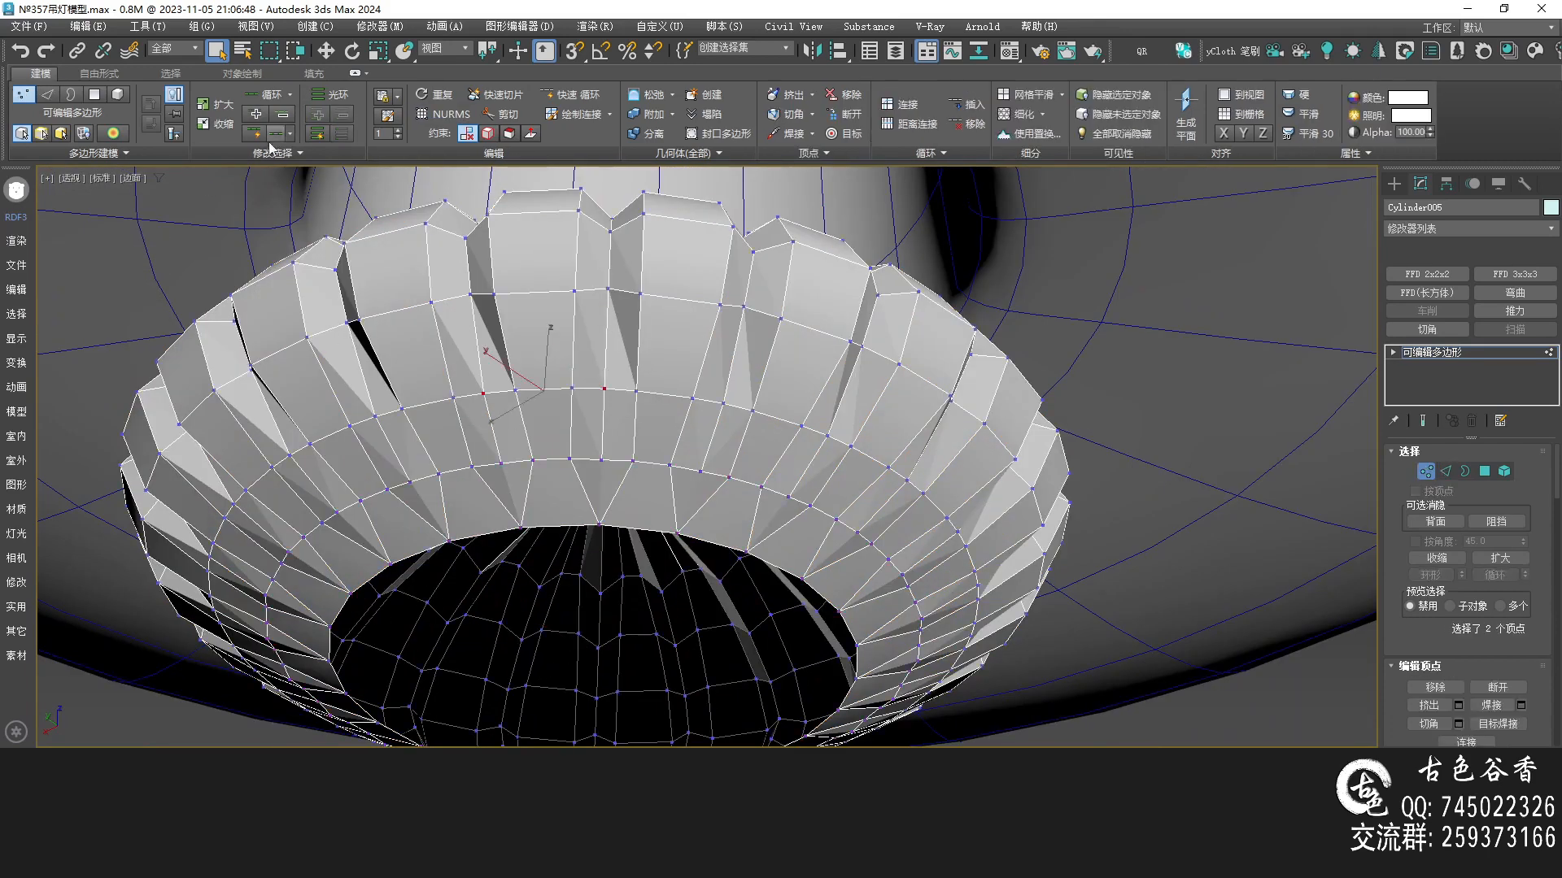
{"action": "left_click", "coordinate": [286, 153]}
{"action": "left_click", "coordinate": [244, 195]}
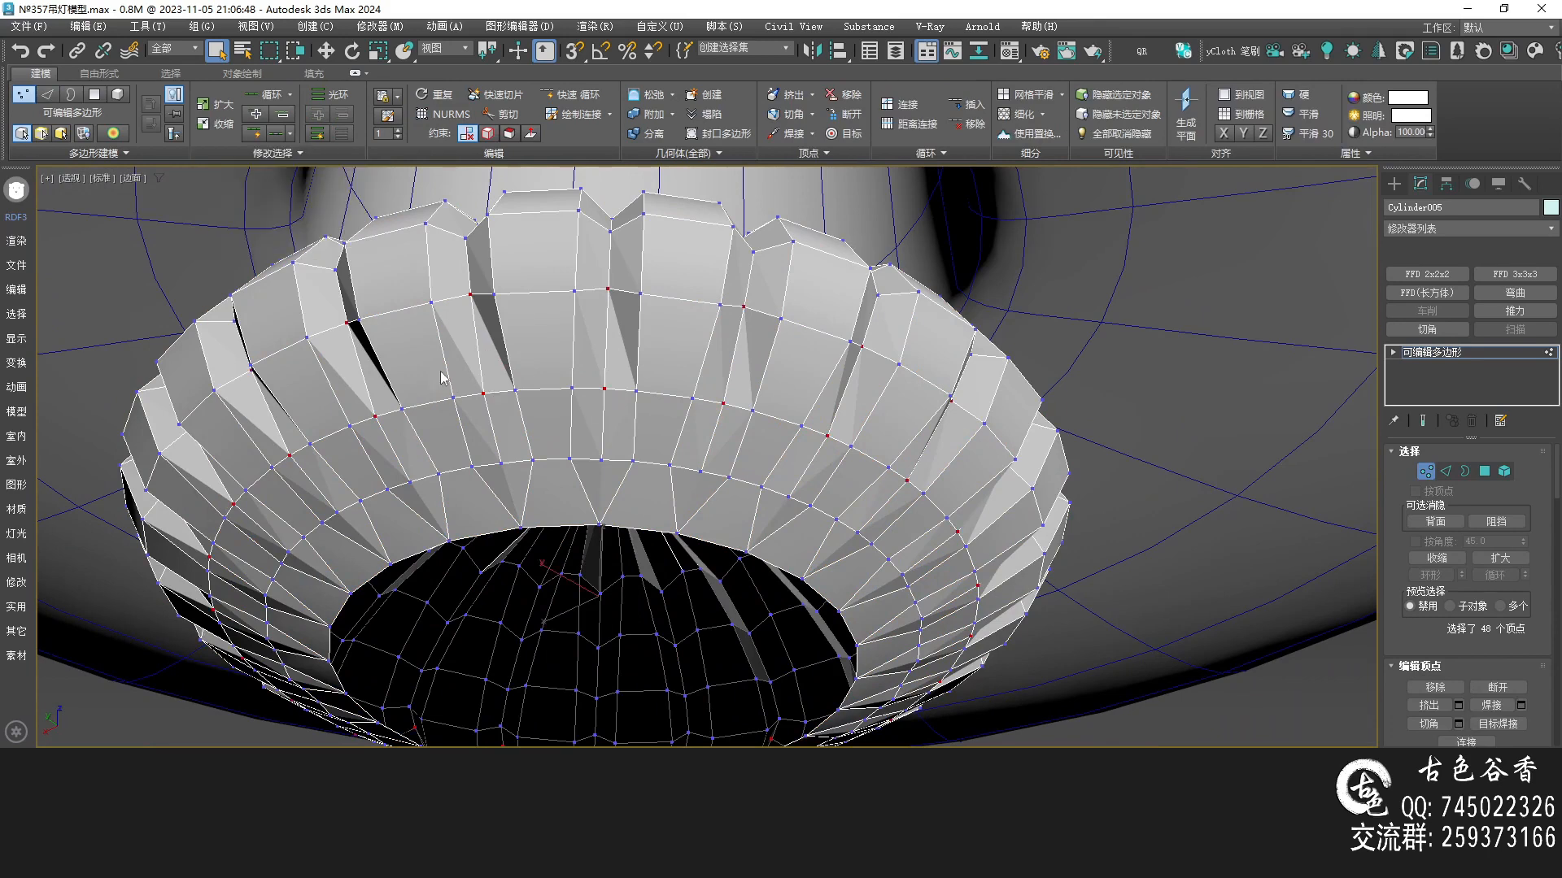
{"action": "key", "text": "2"}
{"action": "left_click", "coordinate": [602, 428]}
{"action": "left_click", "coordinate": [343, 134]}
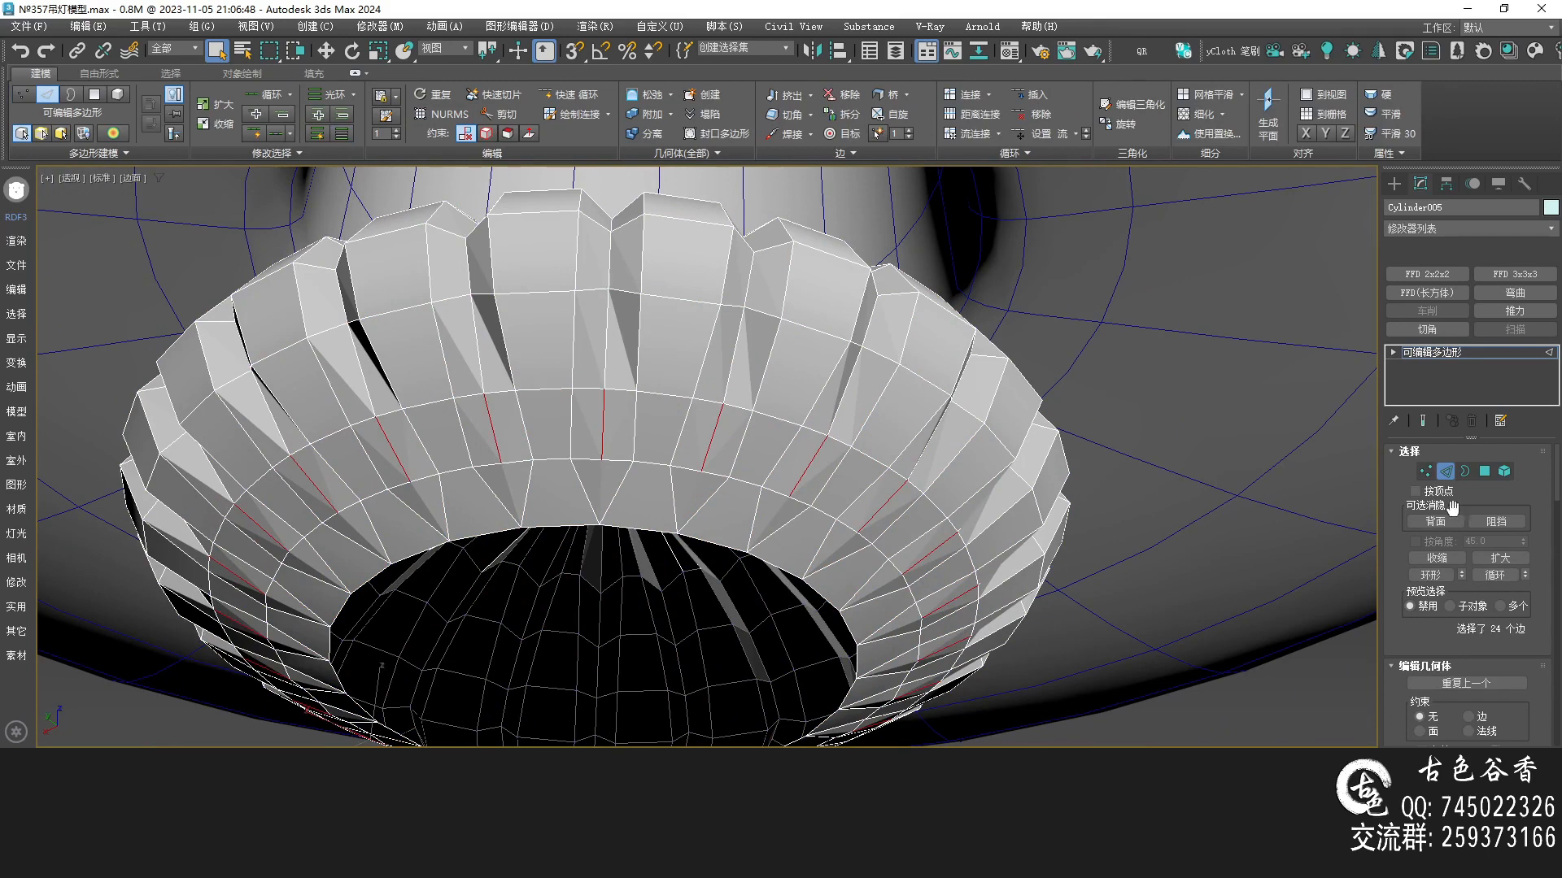
{"action": "left_click", "coordinate": [1425, 471]}
{"action": "key", "text": "alt+w"}
{"action": "key", "text": "alt+w"}
{"action": "left_click_drag", "start_coordinate": [1027, 681], "coordinate": [101, 514]}
{"action": "key", "text": "alt+w"}
{"action": "key", "text": "alt+w"}
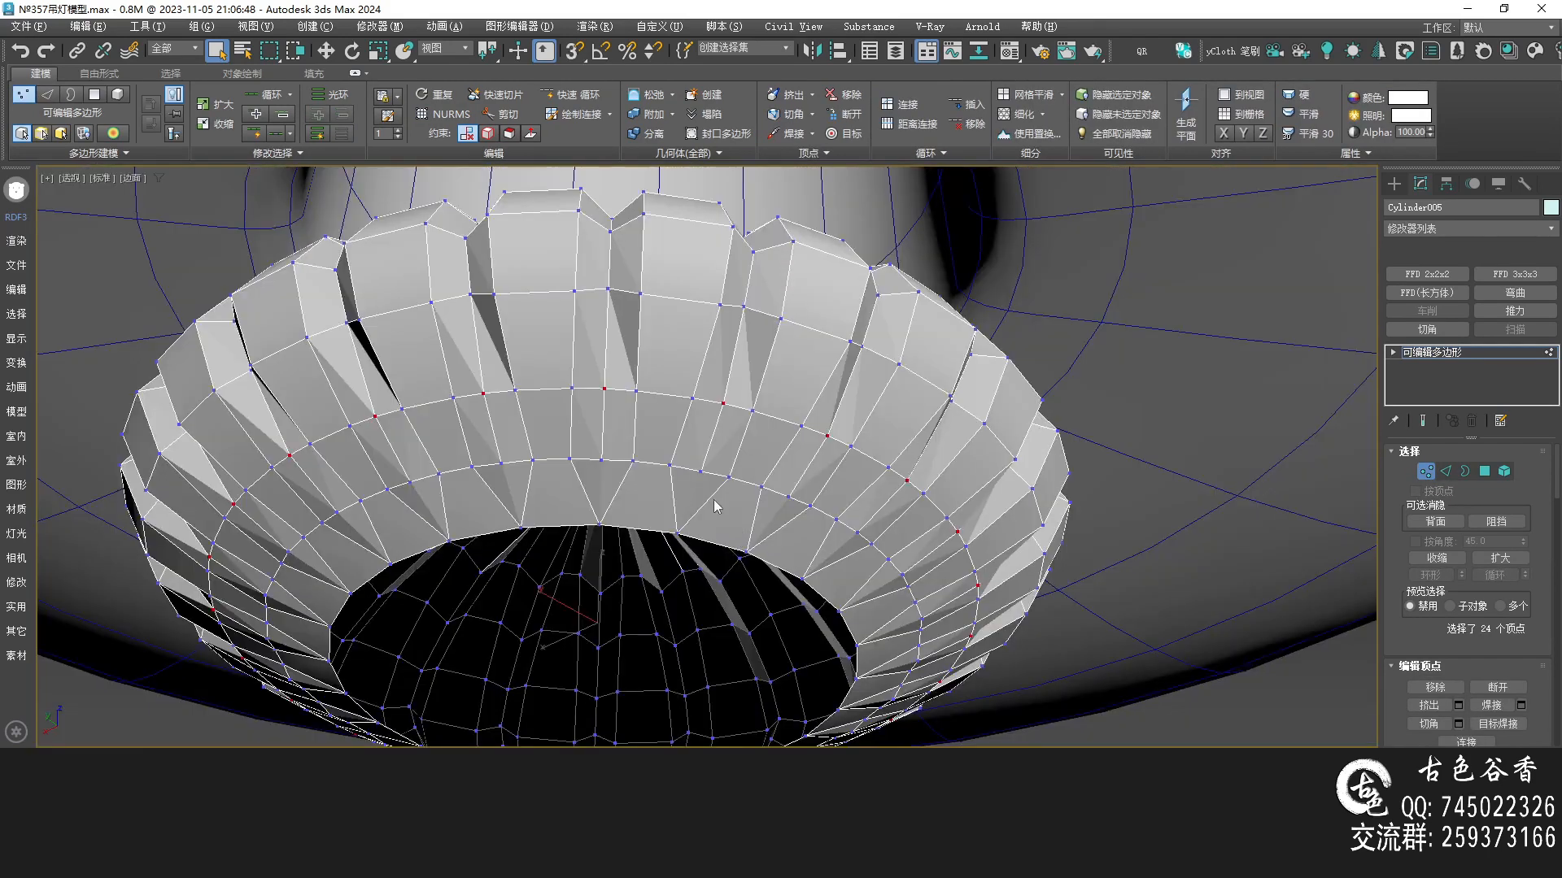
{"action": "left_click", "coordinate": [531, 135]}
{"action": "scroll", "coordinate": [603, 414], "scroll_direction": "up", "scroll_amount": 2}
{"action": "scroll", "coordinate": [623, 433], "scroll_direction": "down", "scroll_amount": 2}
{"action": "key", "text": "w"}
{"action": "middle_click_drag", "start_coordinate": [716, 487], "coordinate": [680, 462], "text": "alt"}
{"action": "middle_click_drag", "start_coordinate": [593, 581], "coordinate": [606, 588], "text": "alt"}
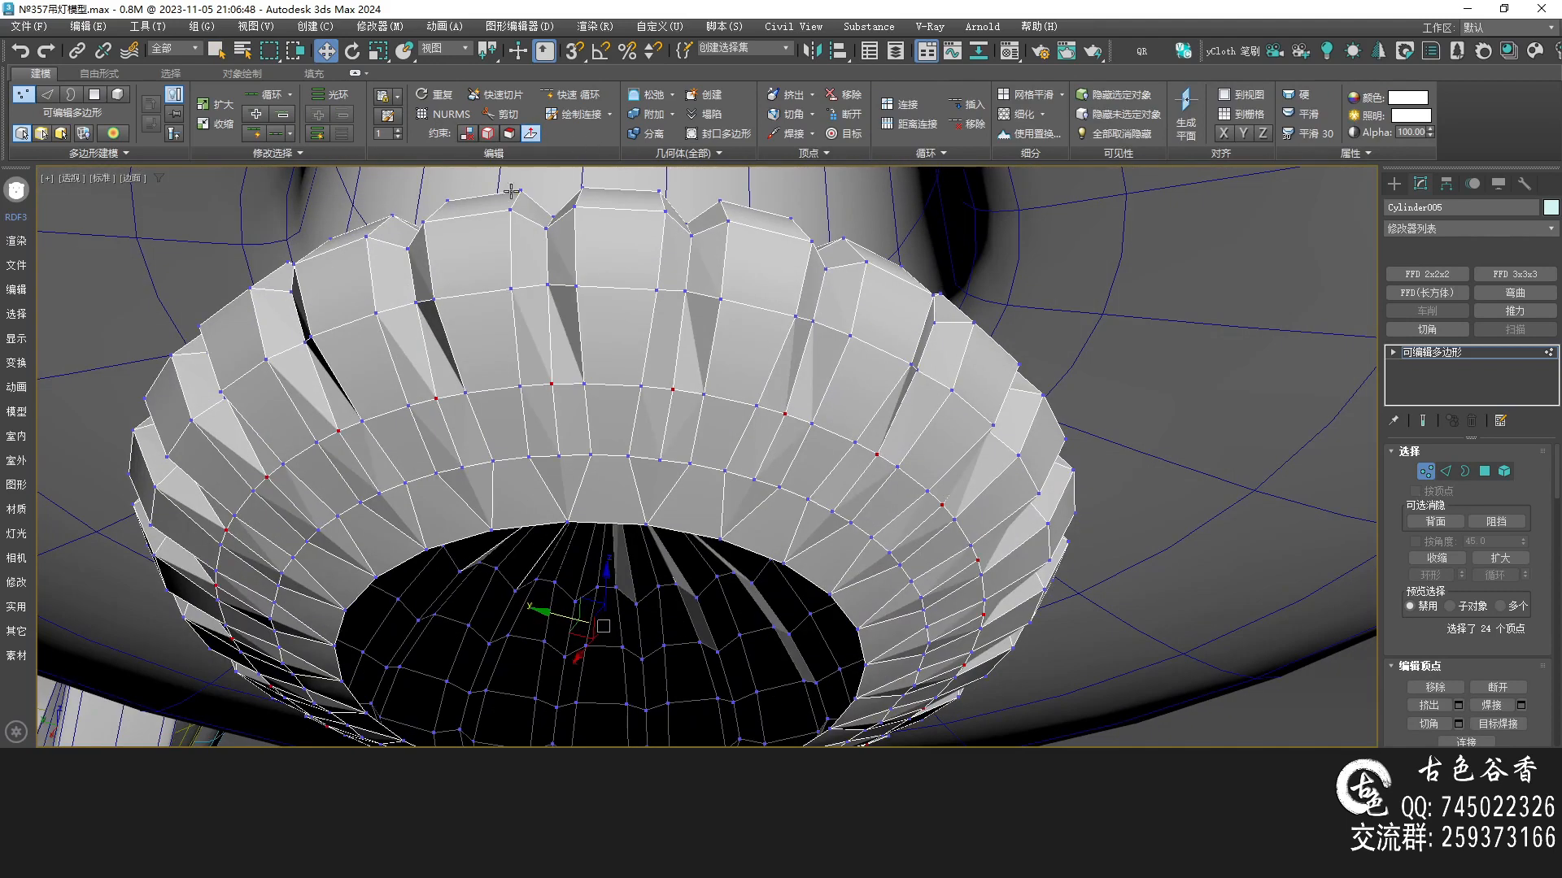
{"action": "left_click_drag", "start_coordinate": [605, 583], "coordinate": [603, 594]}
{"action": "key", "text": "q"}
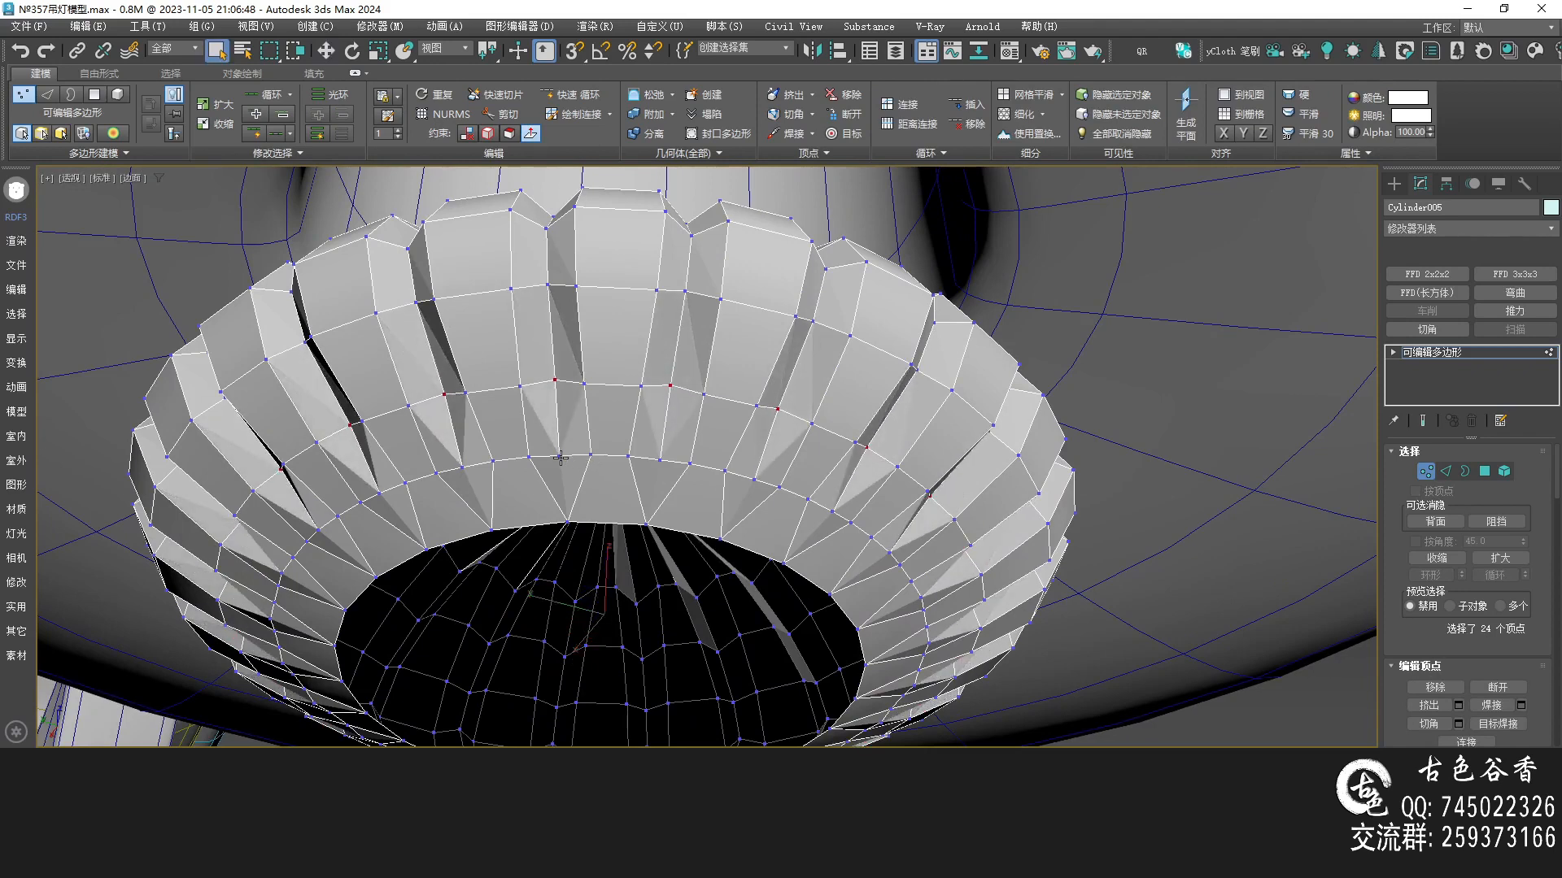
Select the alternating vertices on the lower ring and repeat the last move on them
{"action": "key", "text": "2"}
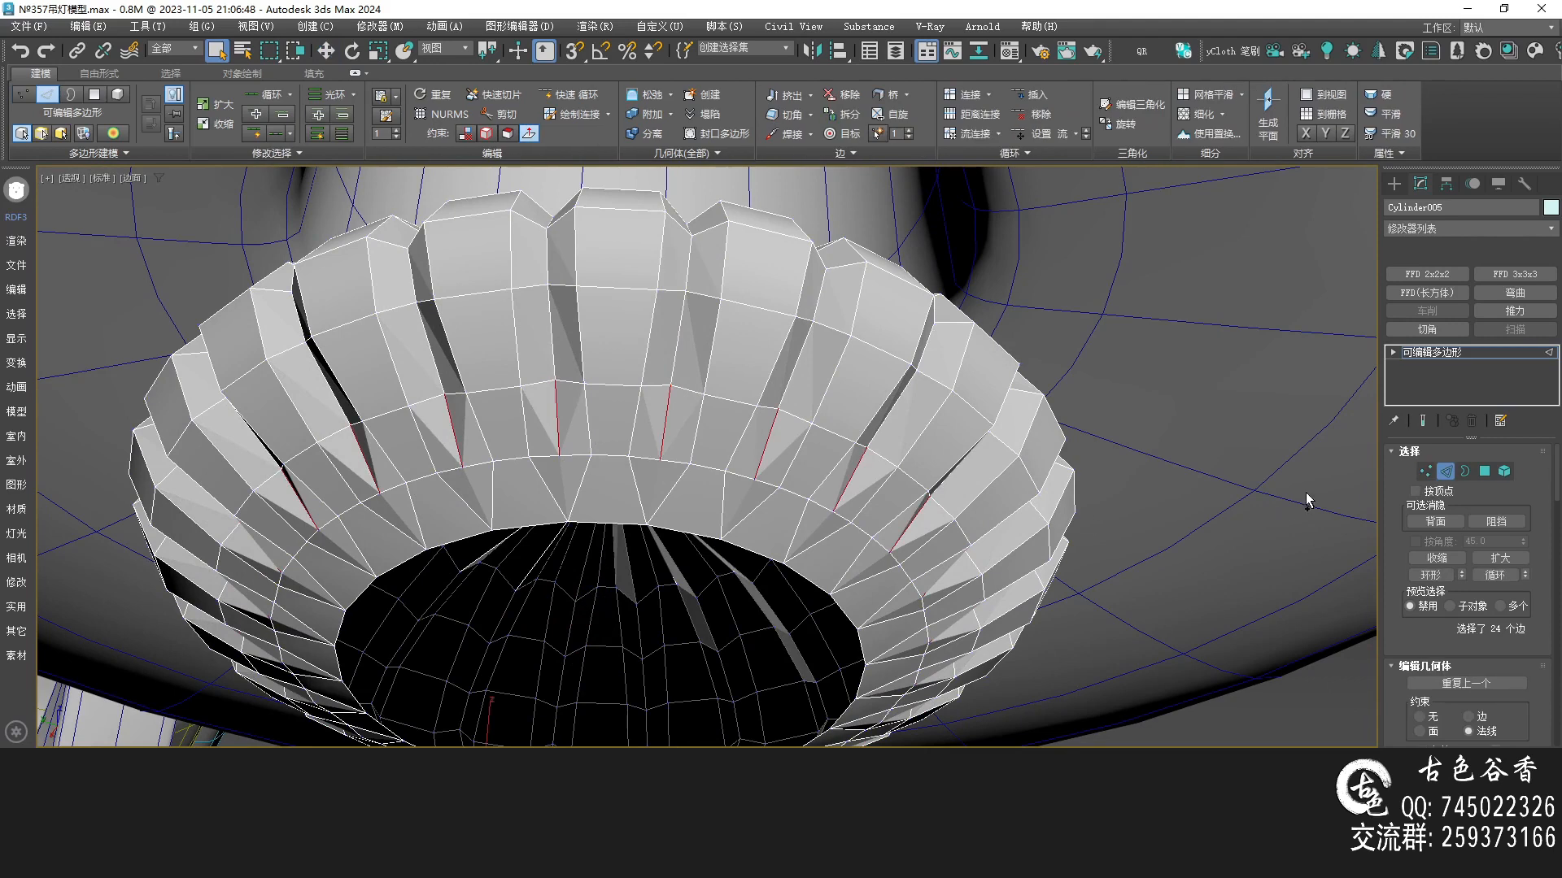
{"action": "left_click", "coordinate": [1429, 472], "text": "ctrl"}
{"action": "key", "text": "alt+w"}
{"action": "key", "text": "alt+w"}
{"action": "scroll", "coordinate": [244, 385], "scroll_direction": "down", "scroll_amount": 2}
{"action": "middle_click_drag", "start_coordinate": [244, 385], "coordinate": [458, 311]}
{"action": "left_click_drag", "start_coordinate": [254, 298], "coordinate": [1047, 397], "text": "alt"}
{"action": "key", "text": "alt+w"}
{"action": "key", "text": "alt+w"}
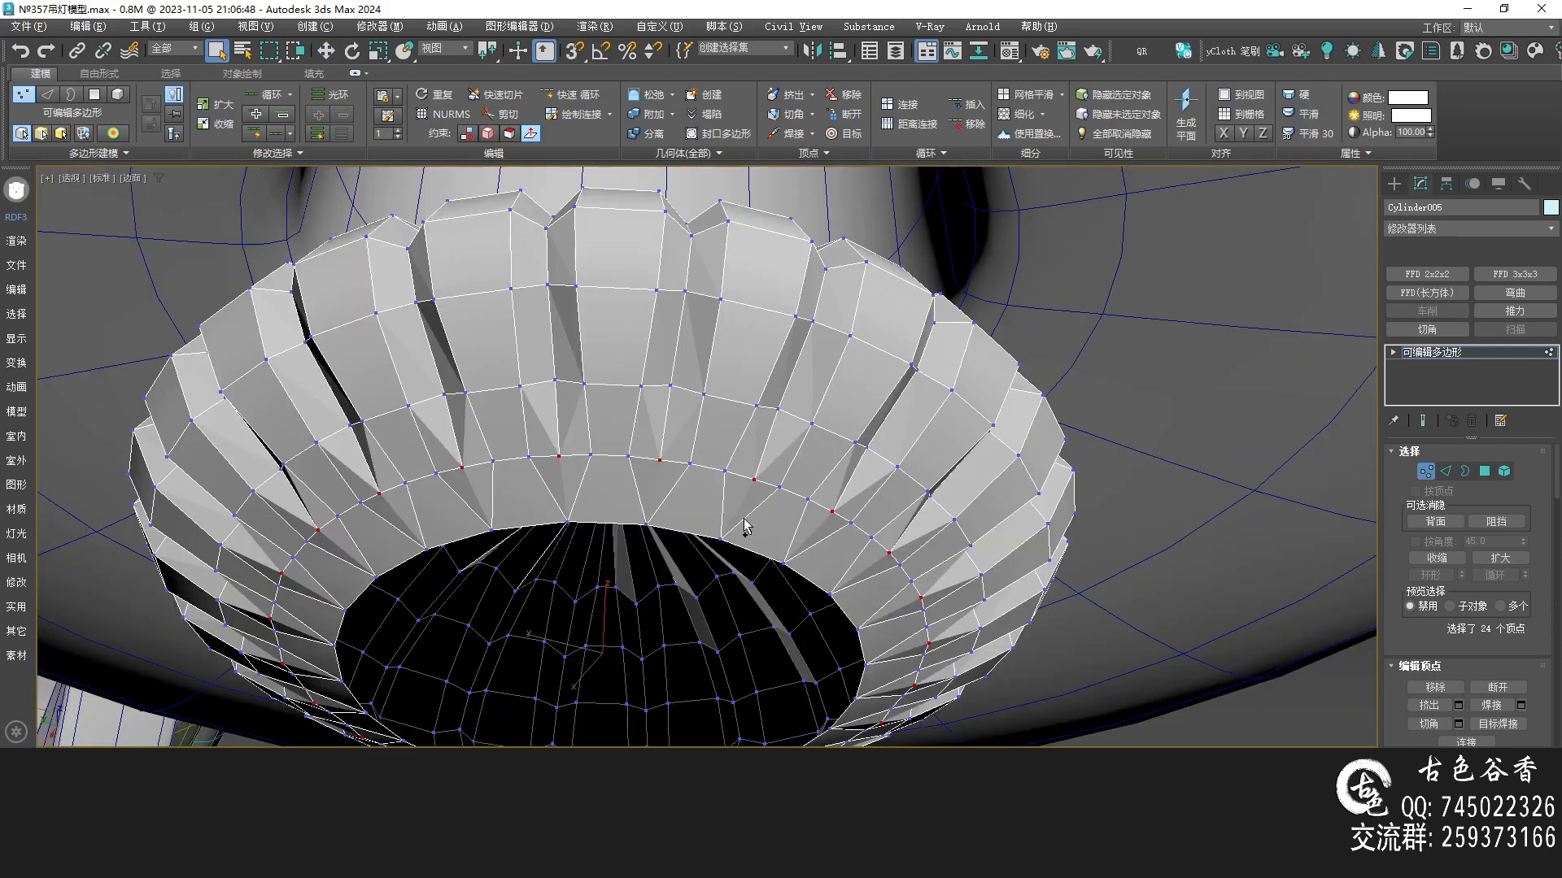
{"action": "key", "text": "semicolon"}
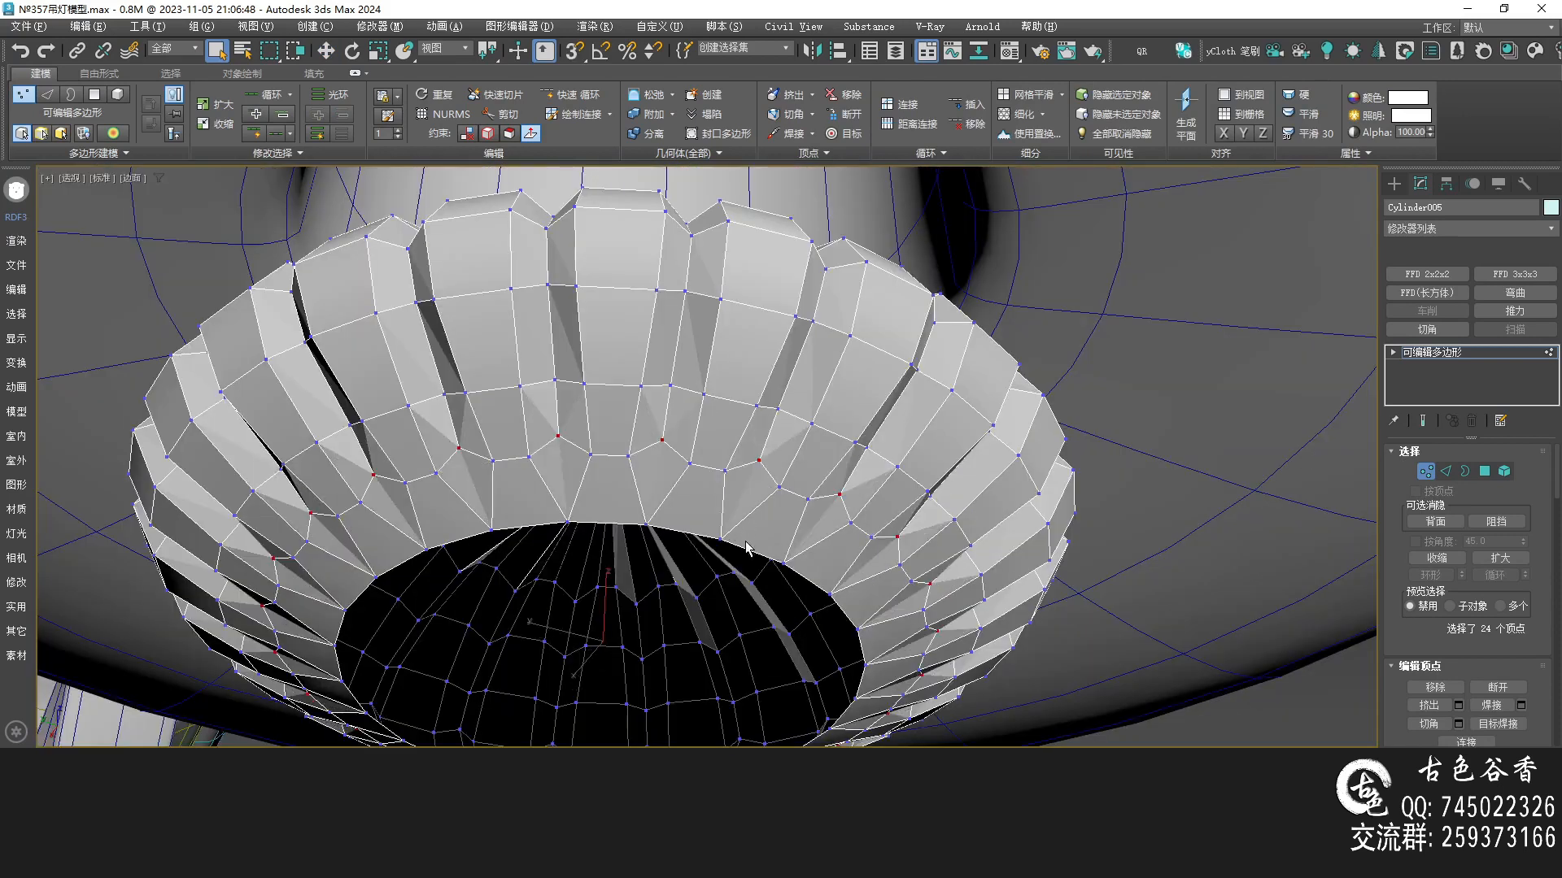
Preview the smoothed disc and inspect it from several angles against the reference
{"action": "key", "text": "ctrl+m"}
{"action": "middle_click_drag", "start_coordinate": [786, 488], "coordinate": [772, 506], "text": "alt"}
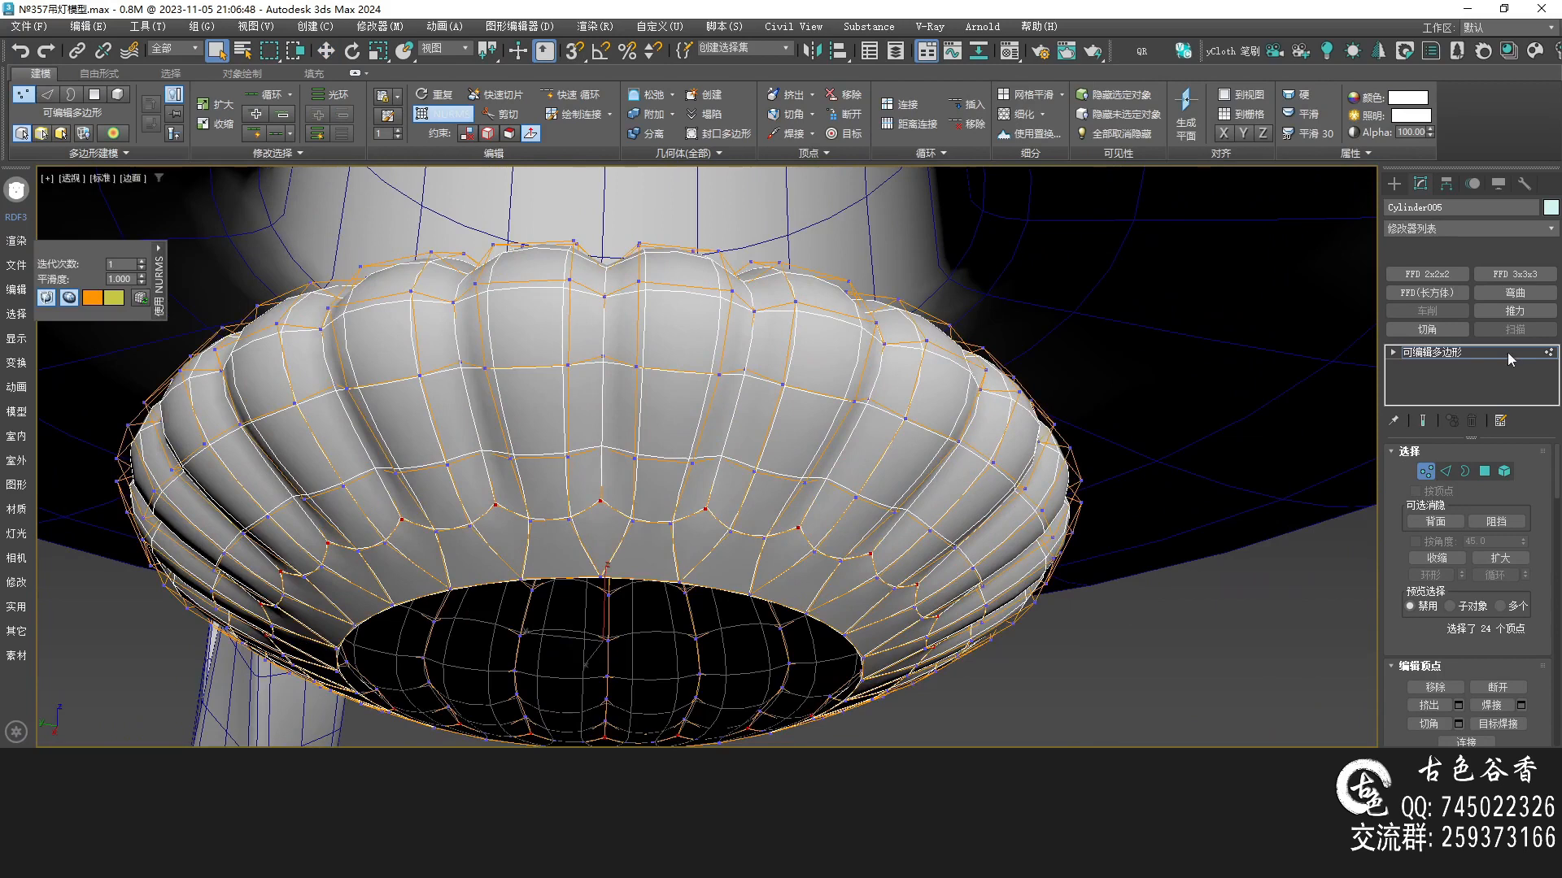
{"action": "left_click", "coordinate": [1137, 677]}
{"action": "scroll", "coordinate": [838, 593], "scroll_direction": "down", "scroll_amount": 2}
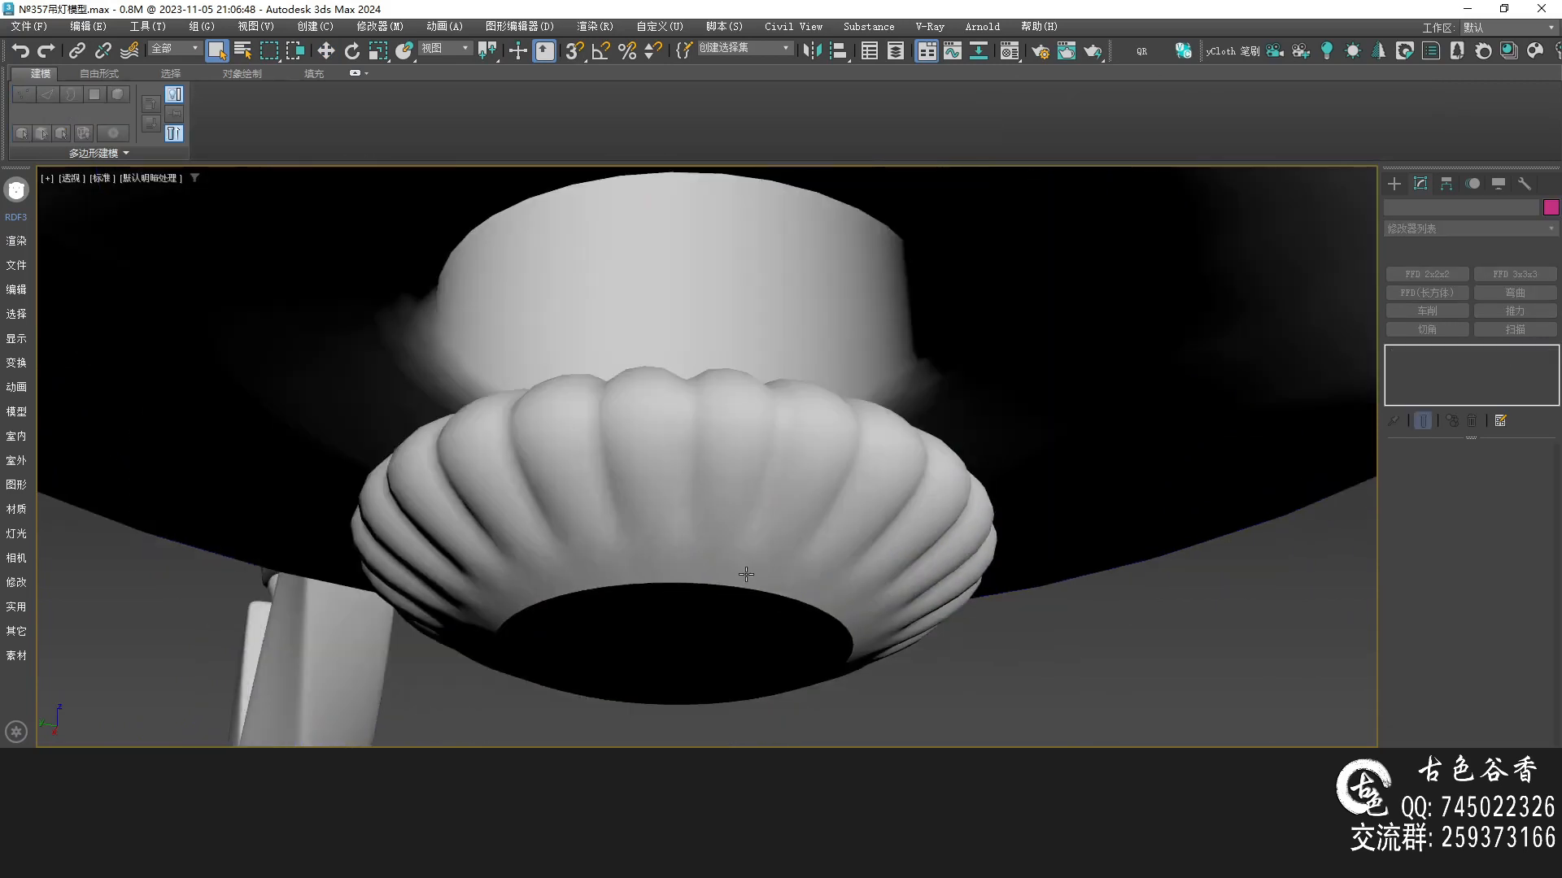
{"action": "right_click_drag", "start_coordinate": [694, 440], "coordinate": [724, 626]}
{"action": "middle_click_drag", "start_coordinate": [631, 407], "coordinate": [694, 449], "text": "alt"}
{"action": "scroll", "coordinate": [732, 568], "scroll_direction": "up", "scroll_amount": 2}
{"action": "key", "text": "F4"}
{"action": "middle_click_drag", "start_coordinate": [733, 552], "coordinate": [715, 547], "text": "alt"}
{"action": "scroll", "coordinate": [680, 499], "scroll_direction": "up", "scroll_amount": 2}
{"action": "scroll", "coordinate": [672, 505], "scroll_direction": "down", "scroll_amount": 2}
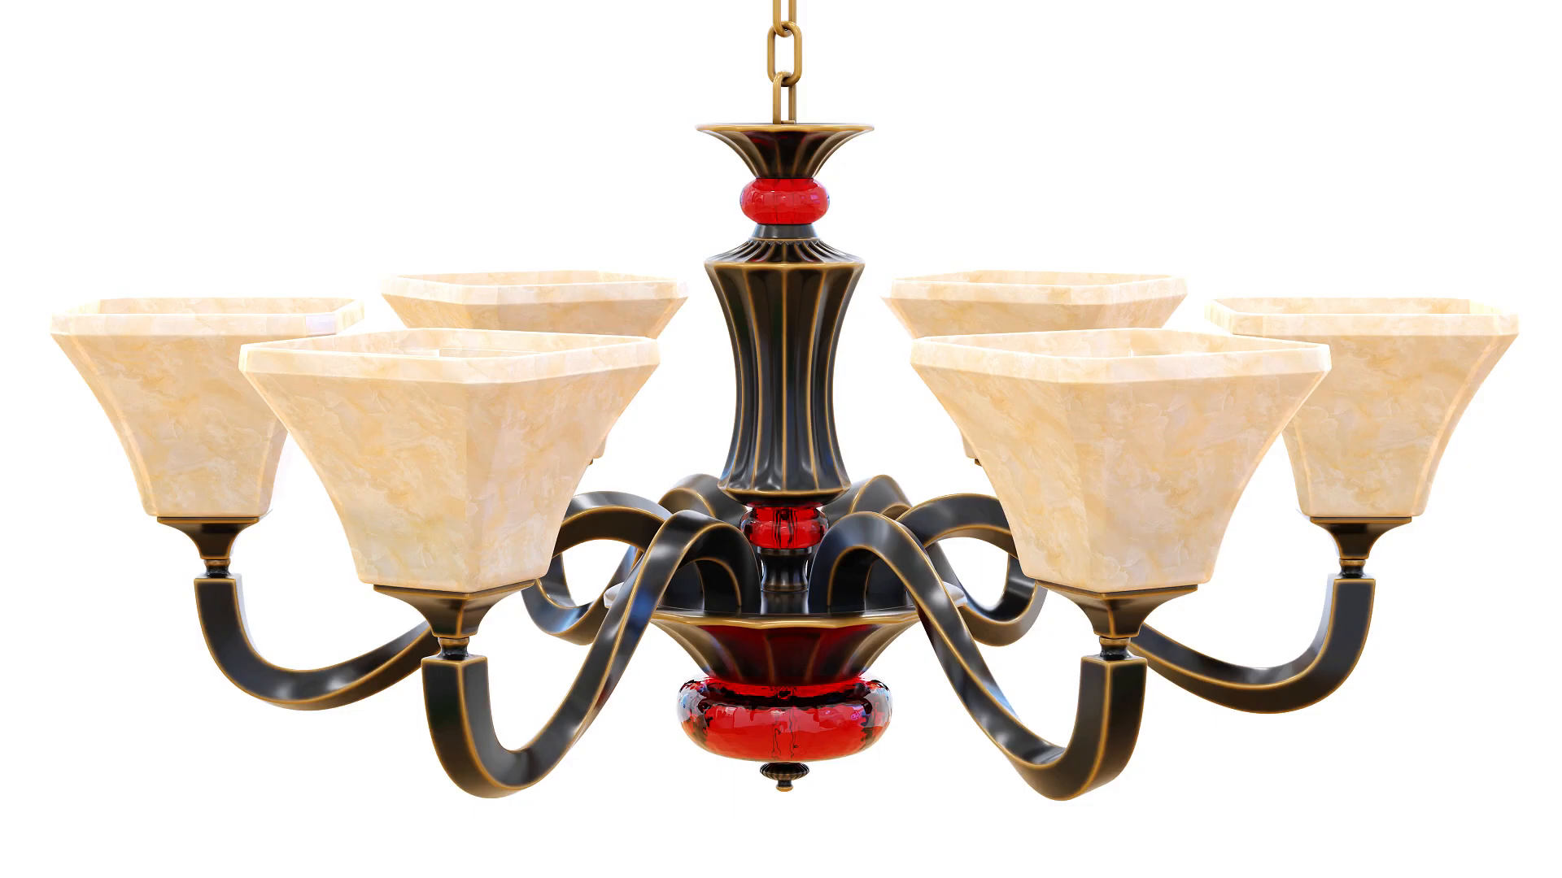